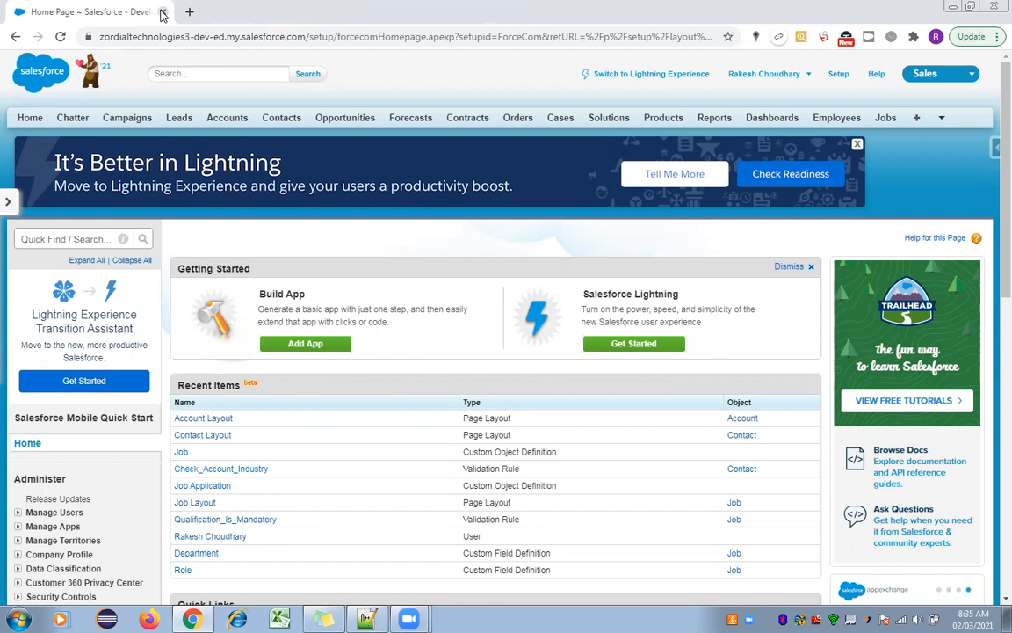
Open Contacts in a new tab, open the recent contact linked to Zordial Technologies and preview its account details
{"action": "right_click", "coordinate": [285, 126]}
{"action": "left_click", "coordinate": [300, 133]}
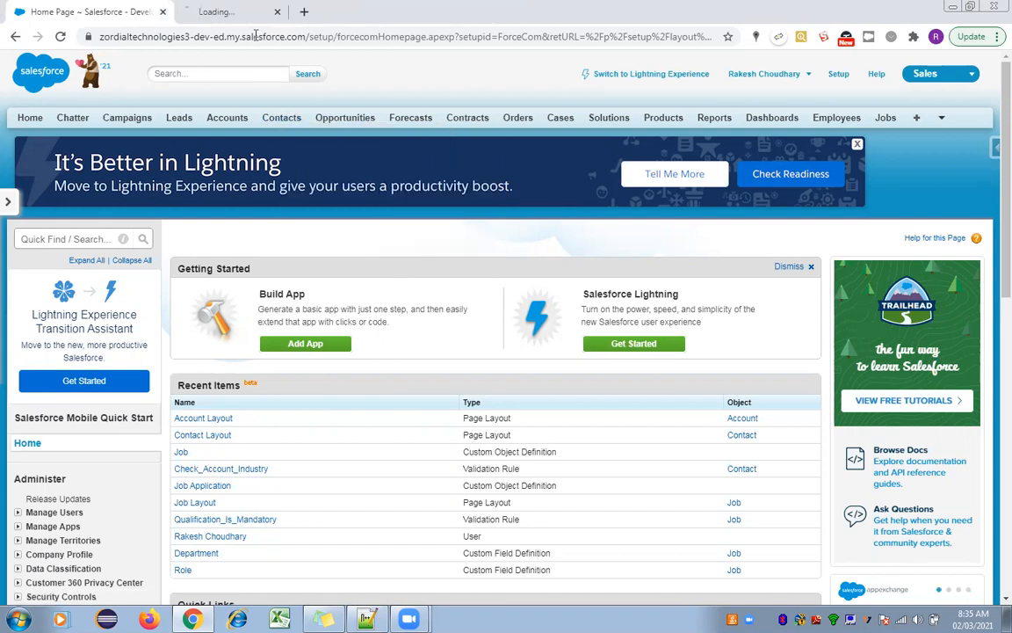
{"action": "left_click", "coordinate": [257, 24]}
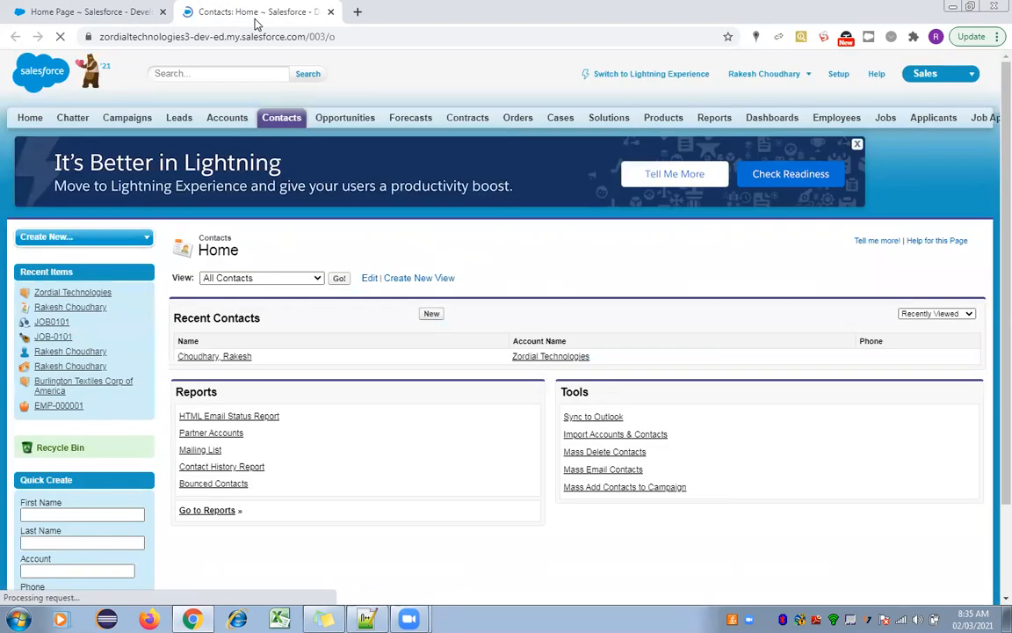
{"action": "left_click", "coordinate": [217, 358]}
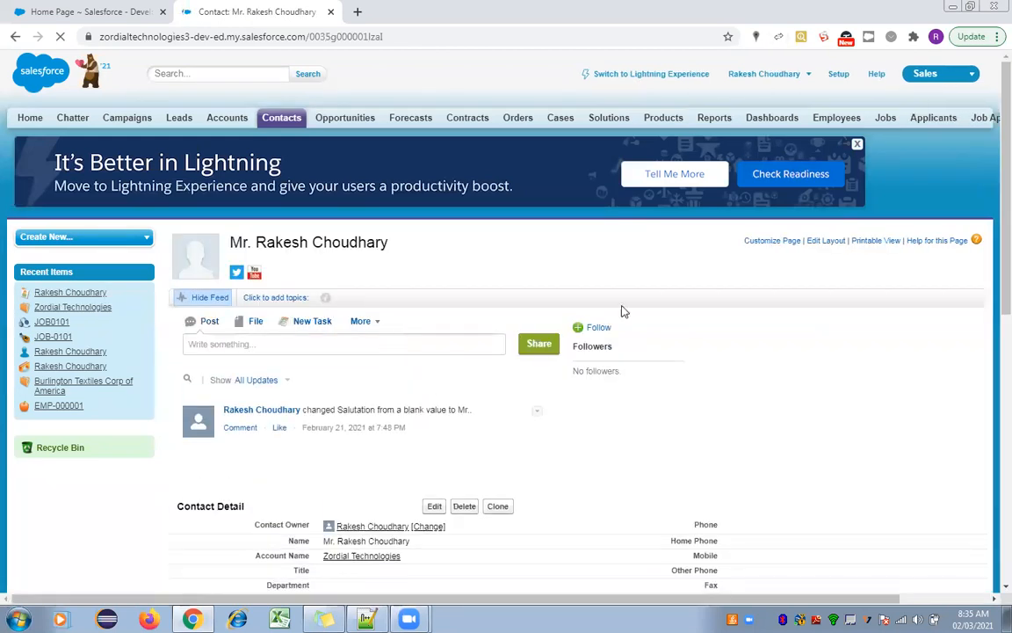
{"action": "scroll", "coordinate": [991, 244], "scroll_direction": "down", "scroll_amount": 1}
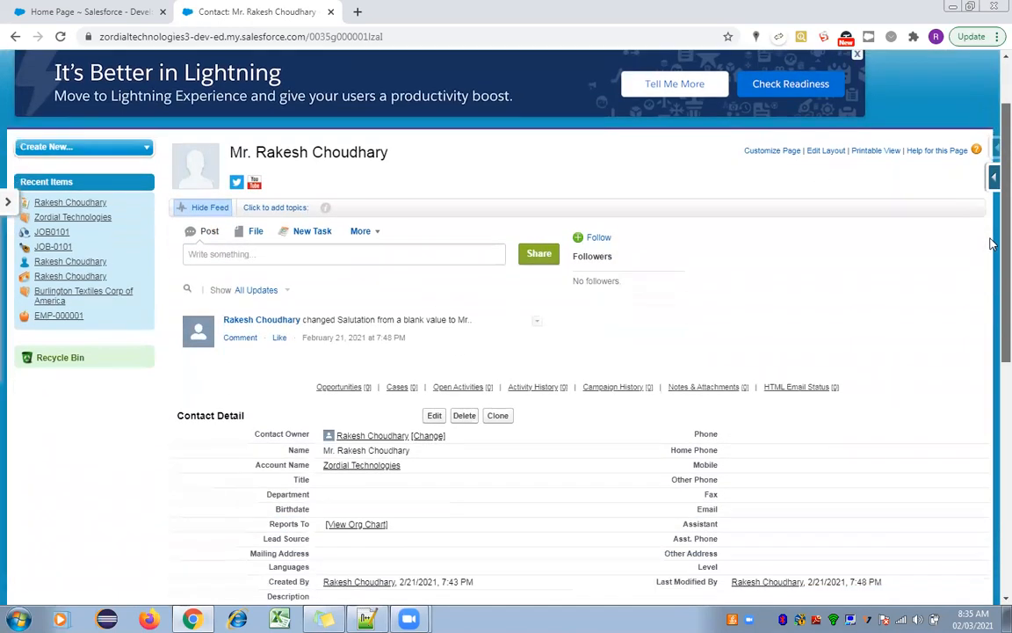
{"action": "scroll", "coordinate": [991, 243], "scroll_direction": "down", "scroll_amount": 2}
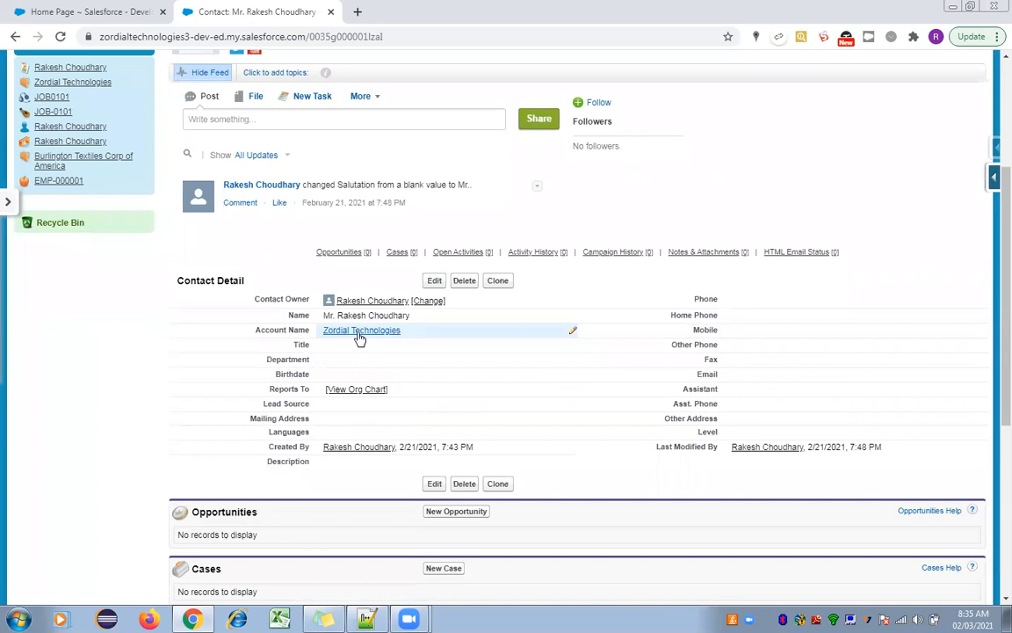
{"action": "mouse_move", "coordinate": [360, 340]}
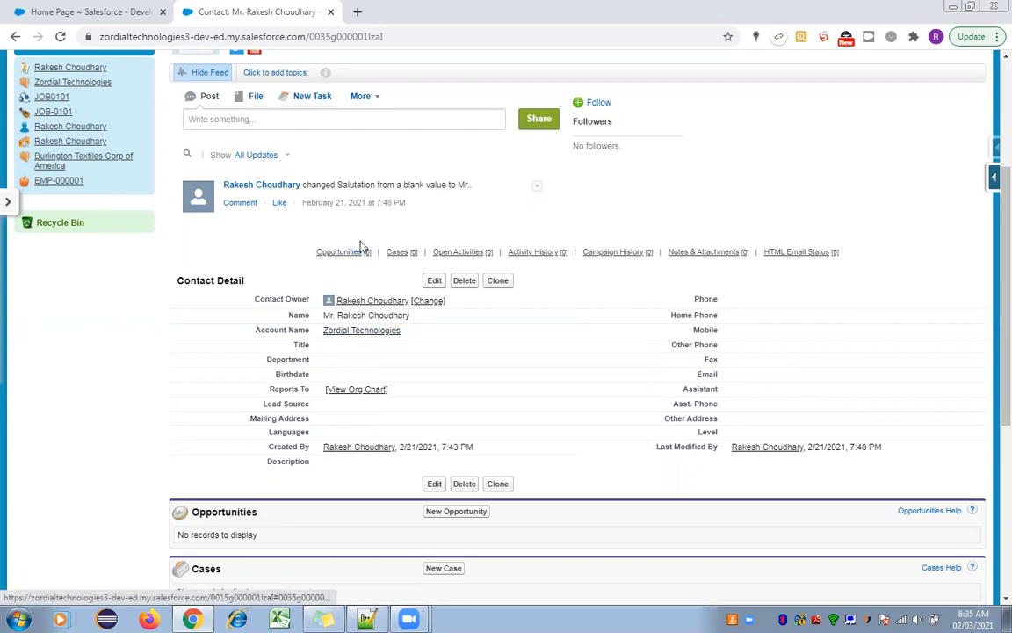
Open the contact's Zordial Technologies account in a new tab and open its page layout for editing
{"action": "right_click", "coordinate": [363, 330]}
{"action": "left_click", "coordinate": [380, 338]}
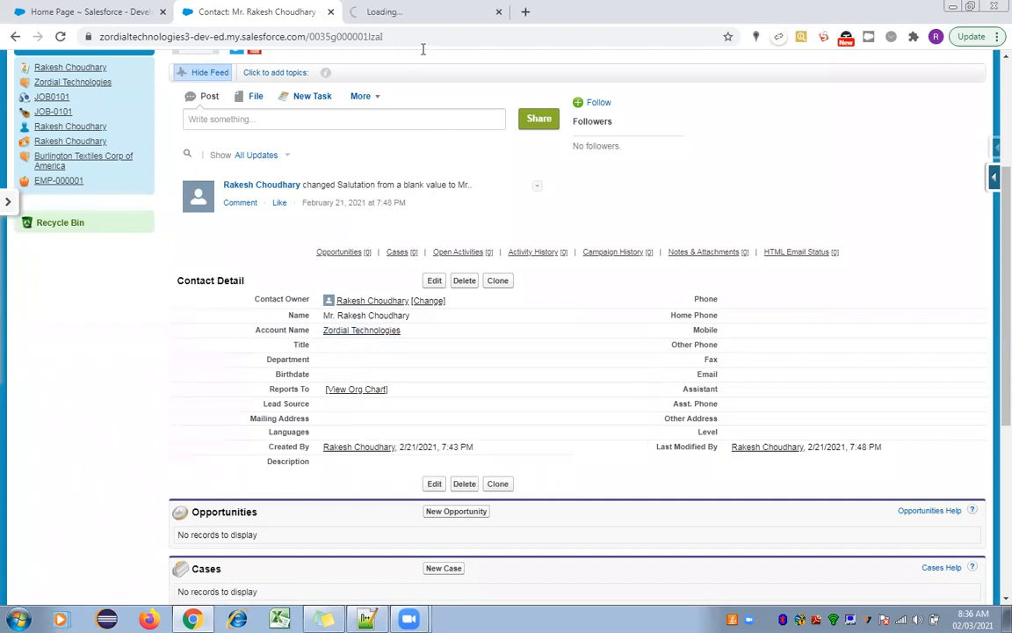
{"action": "left_click", "coordinate": [419, 12]}
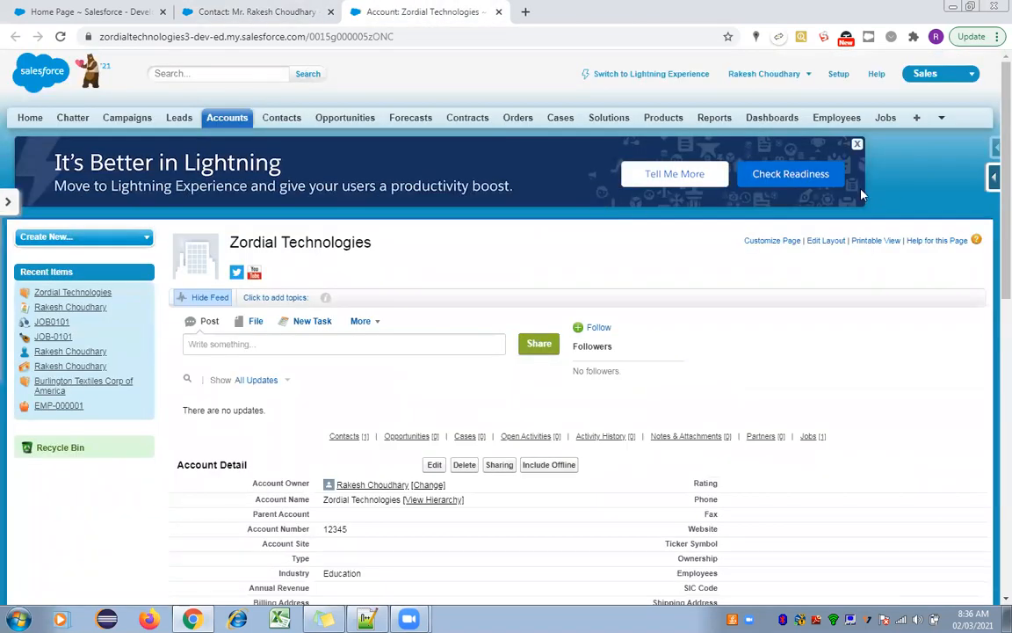
{"action": "left_click", "coordinate": [993, 180]}
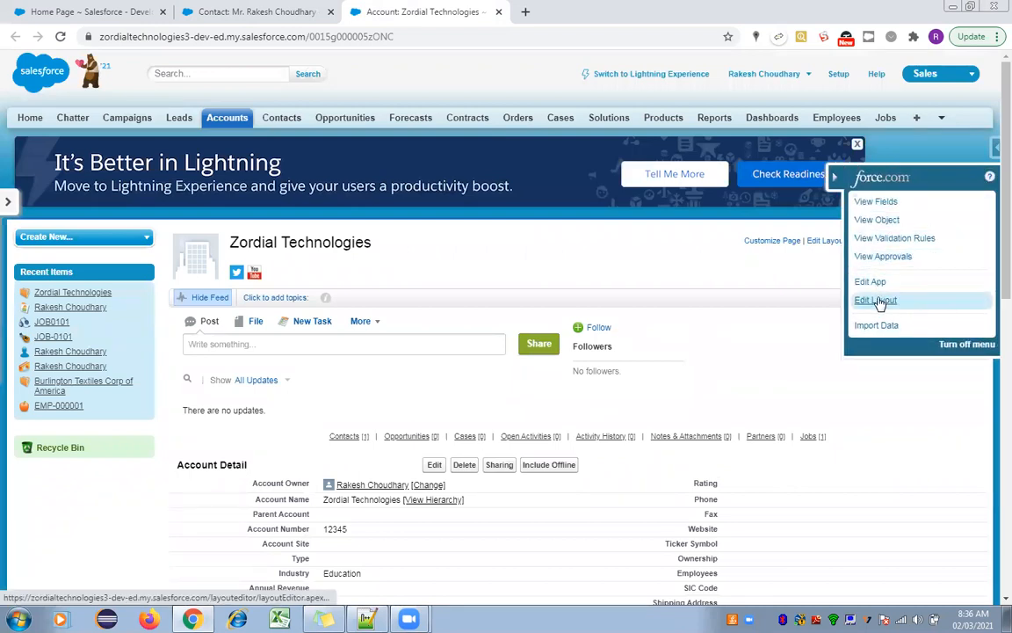
{"action": "left_click", "coordinate": [876, 300]}
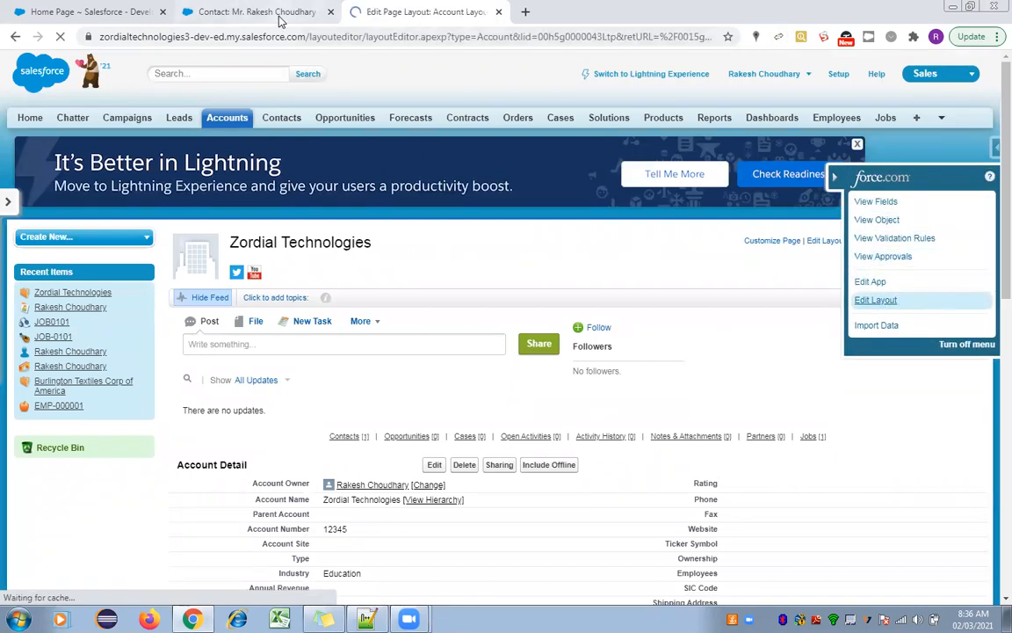
{"action": "left_click", "coordinate": [255, 12]}
{"action": "mouse_move", "coordinate": [339, 332]}
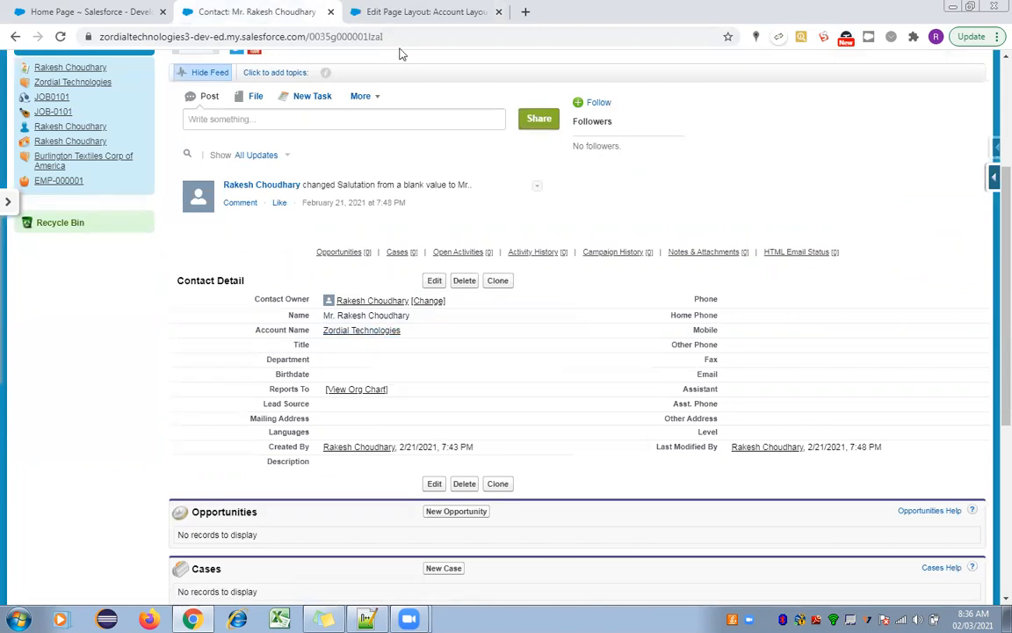
{"action": "left_click", "coordinate": [406, 14]}
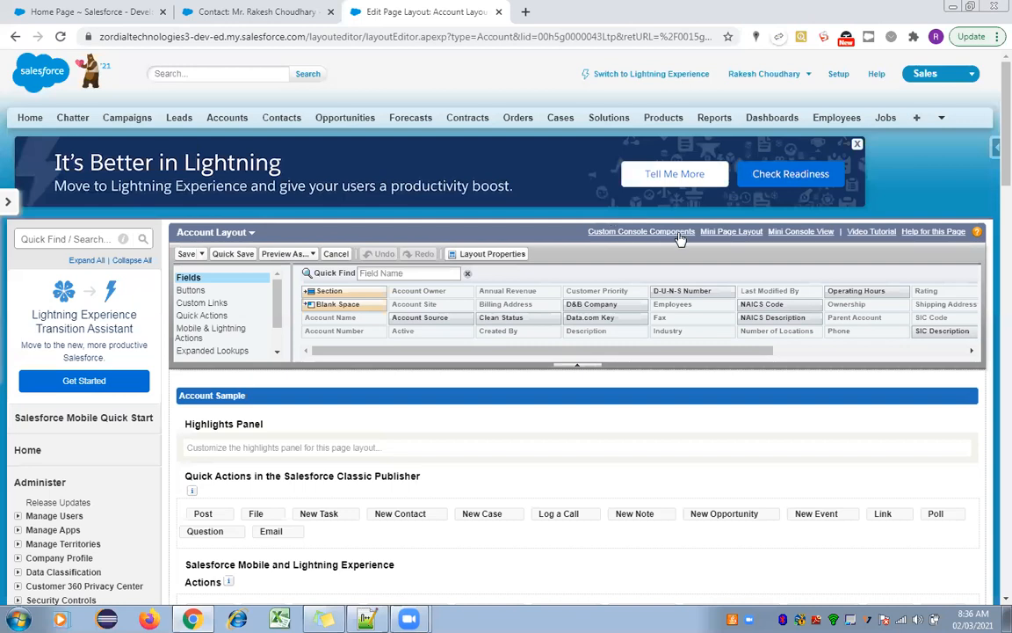
Remove Active and Annual Revenue from the Account Layout's mini page layout, then save the mini layout and the page layout
{"action": "left_click", "coordinate": [728, 233]}
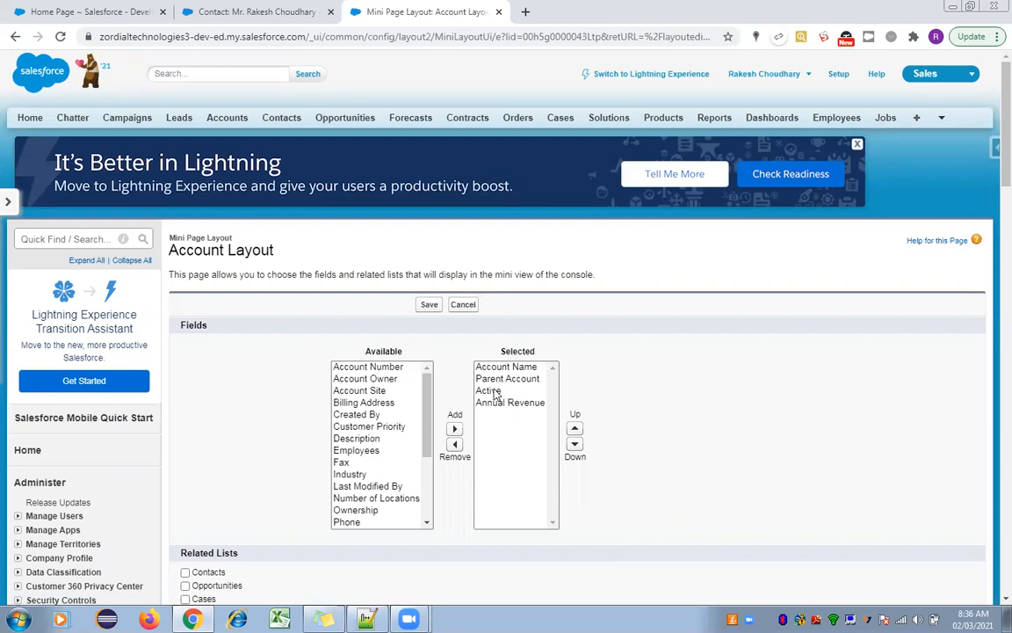
{"action": "left_click", "coordinate": [488, 391]}
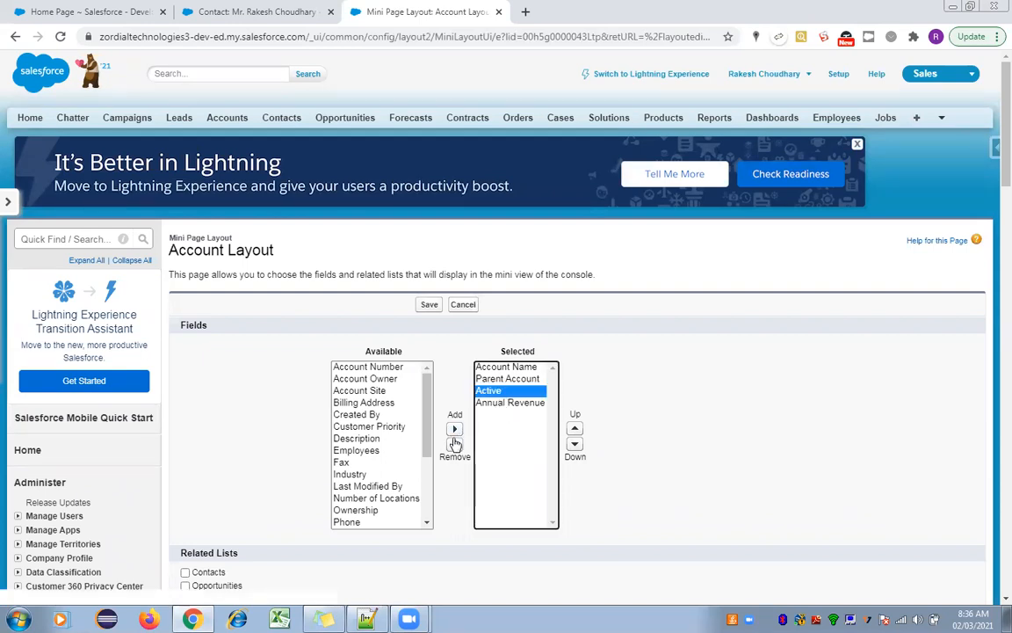
{"action": "left_click", "coordinate": [455, 444]}
{"action": "left_click", "coordinate": [509, 390]}
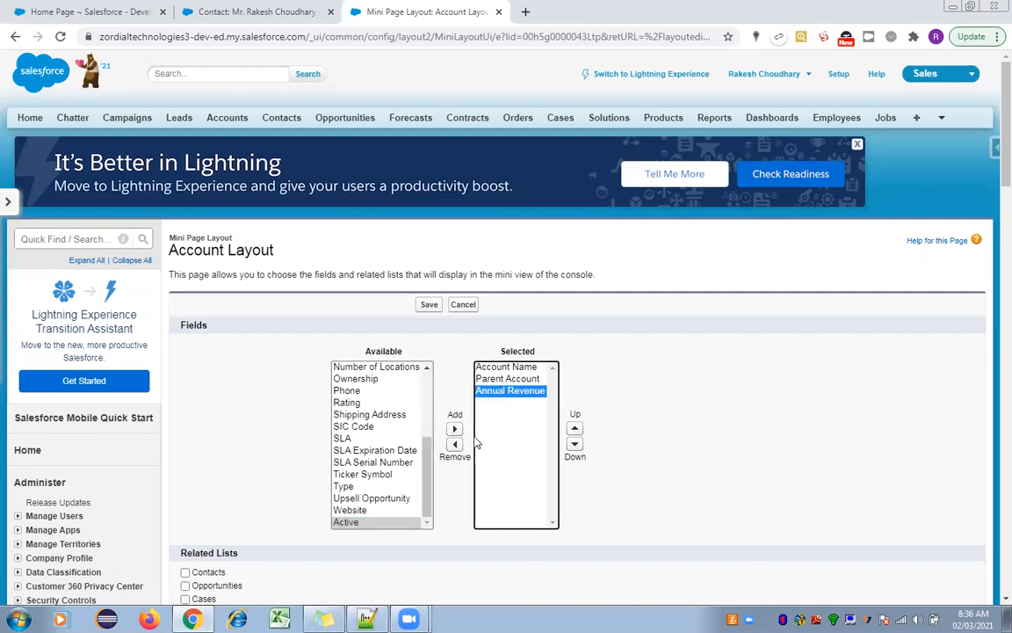
{"action": "left_click", "coordinate": [454, 444]}
{"action": "left_click", "coordinate": [429, 305]}
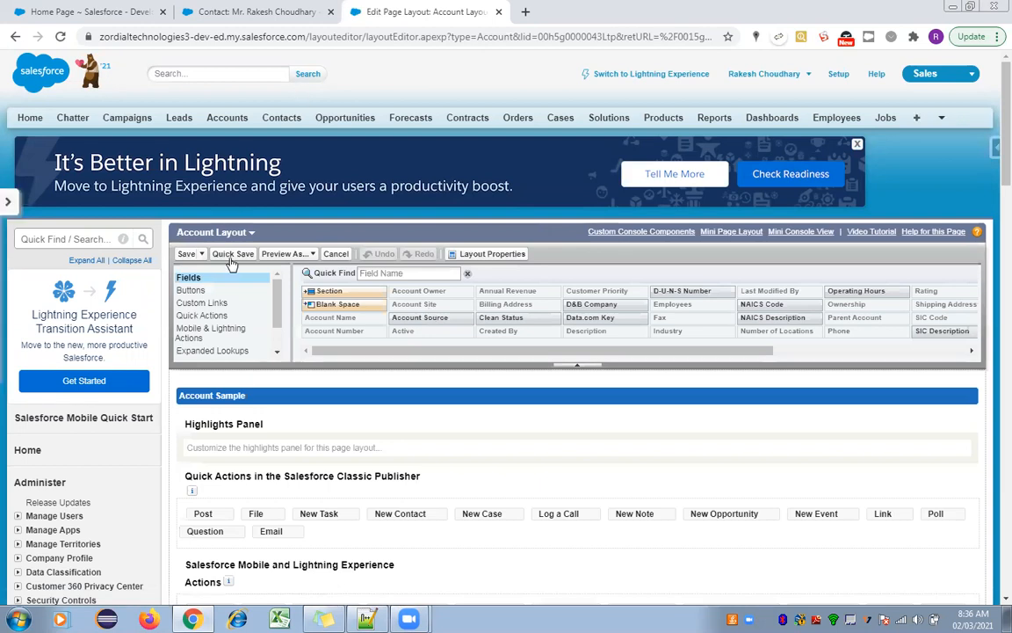
{"action": "left_click", "coordinate": [231, 255]}
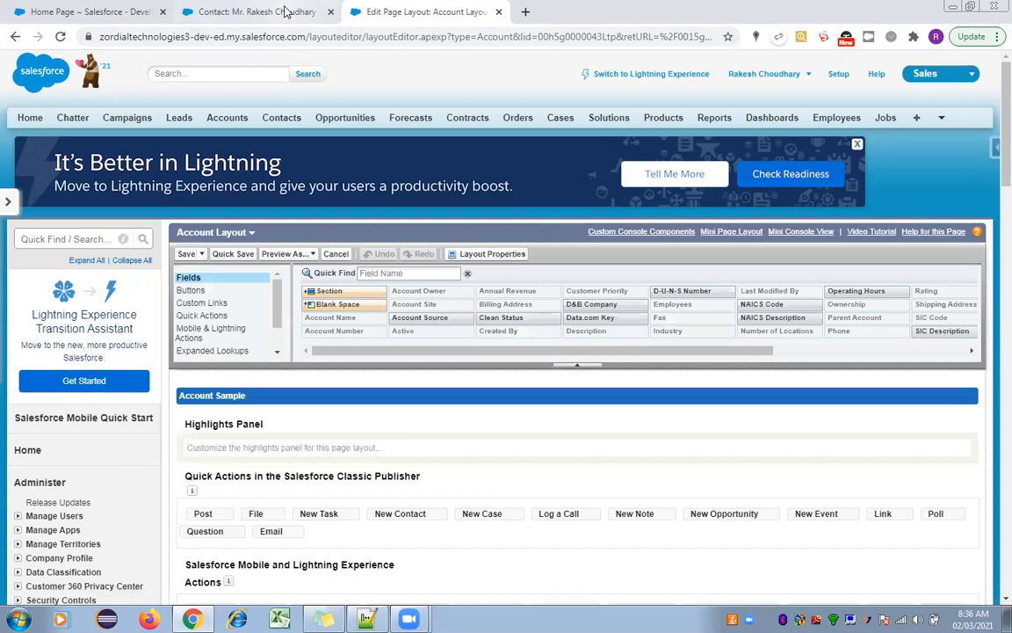
Reload the contact record, preview its linked account's details and compare them with the selected fields in the account's mini page layout
{"action": "left_click", "coordinate": [283, 13]}
{"action": "left_click", "coordinate": [286, 37]}
{"action": "key", "text": "Return"}
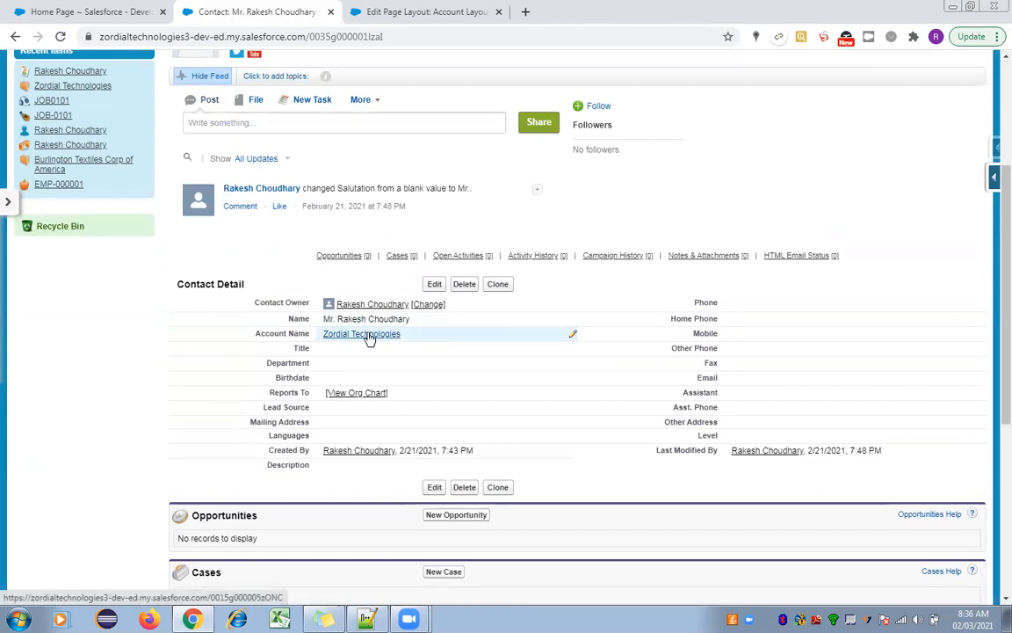
{"action": "mouse_move", "coordinate": [370, 339]}
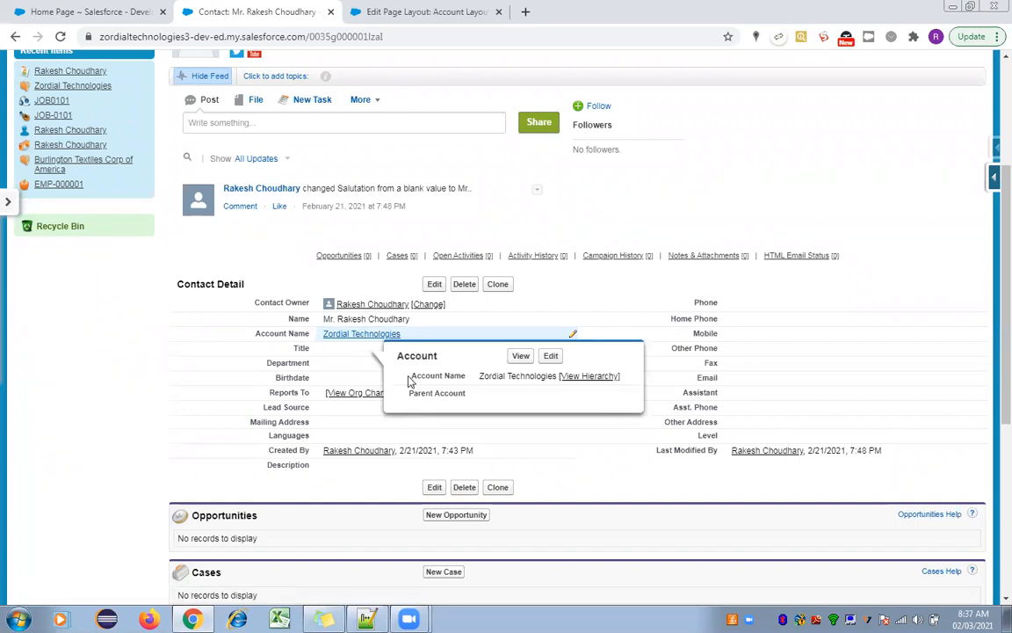
{"action": "left_click", "coordinate": [407, 23]}
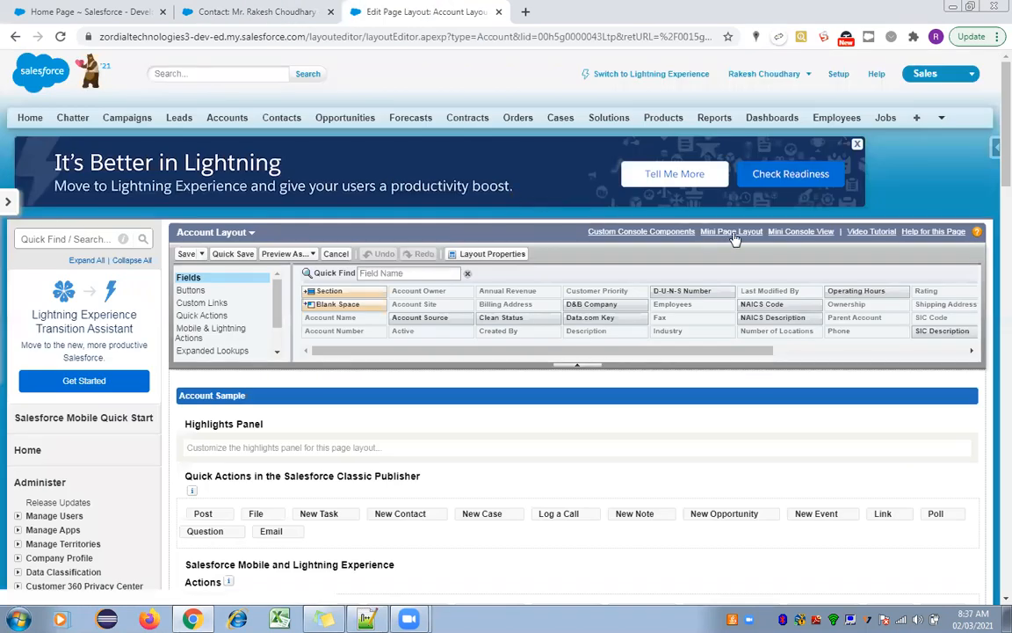
{"action": "left_click", "coordinate": [734, 234]}
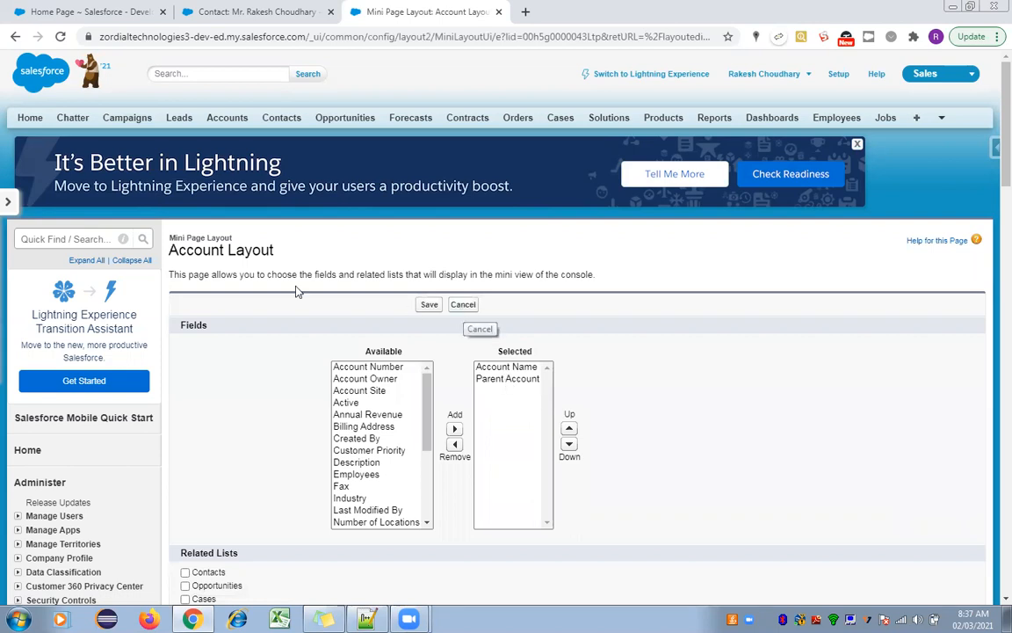
Search Setup for "Account" and open the Search Layouts of the Accounts object
{"action": "left_click", "coordinate": [92, 243]}
{"action": "type", "text": "Conta"}
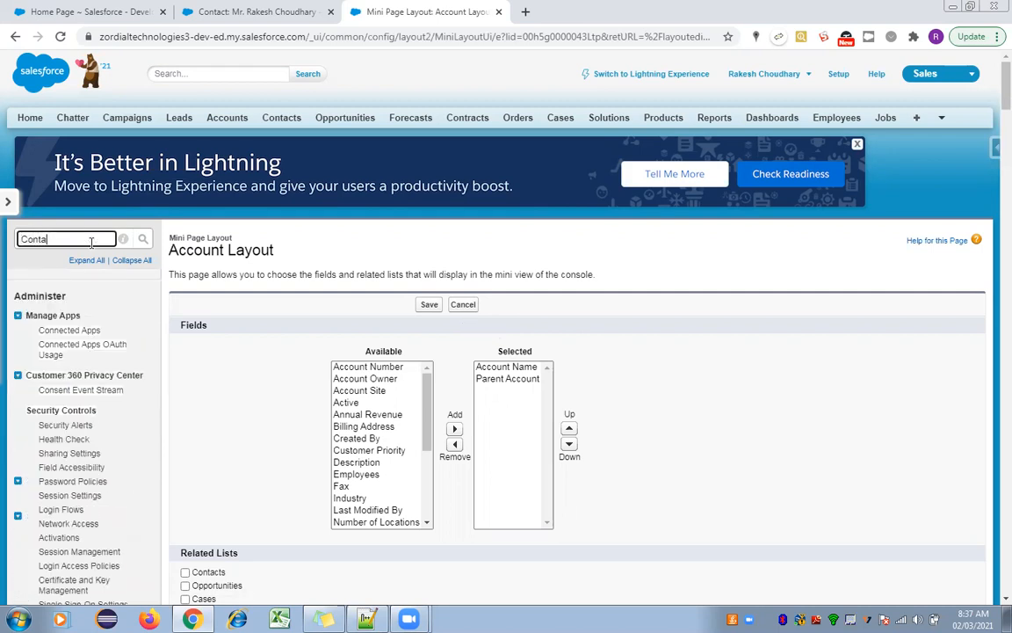
{"action": "key", "text": "BackSpace"}
{"action": "key", "text": "BackSpace"}
{"action": "key", "text": "BackSpace"}
{"action": "key", "text": "BackSpace"}
{"action": "key", "text": "BackSpace"}
{"action": "type", "text": "A"}
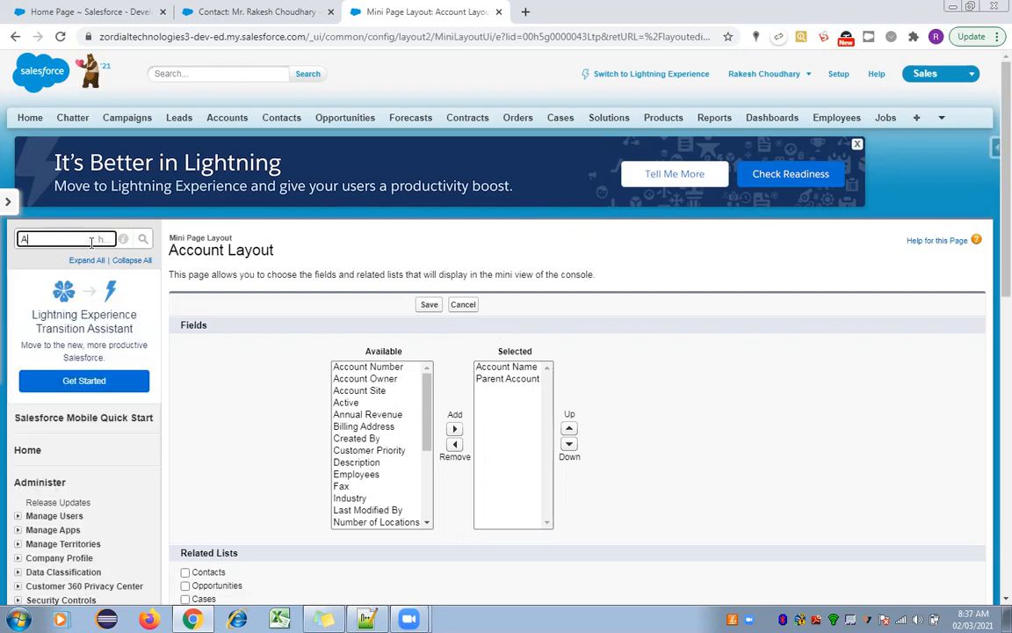
{"action": "type", "text": "ccount"}
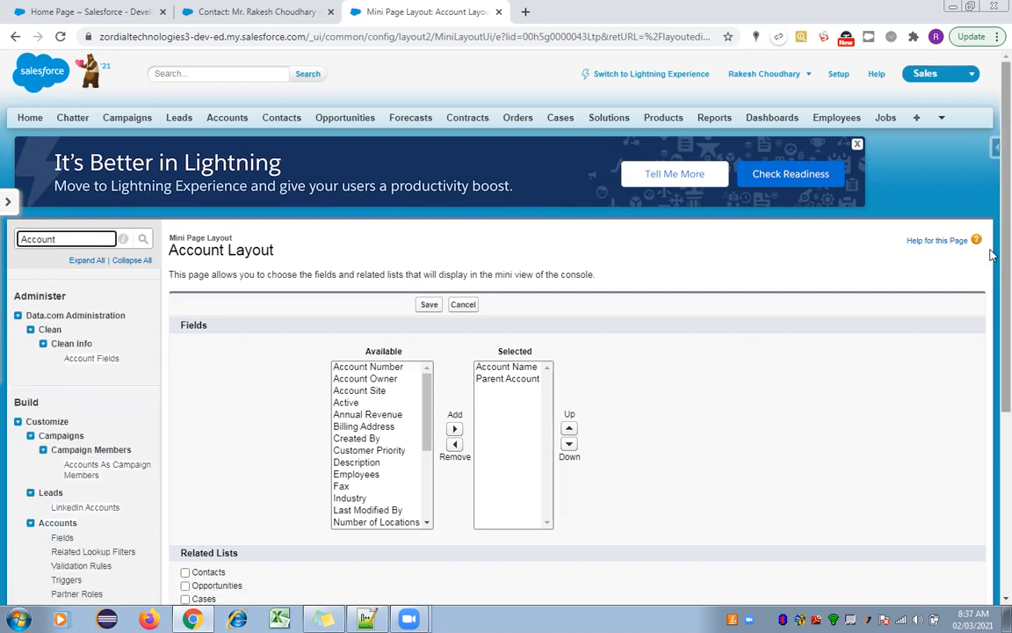
{"action": "scroll", "coordinate": [989, 333], "scroll_direction": "down", "scroll_amount": 4}
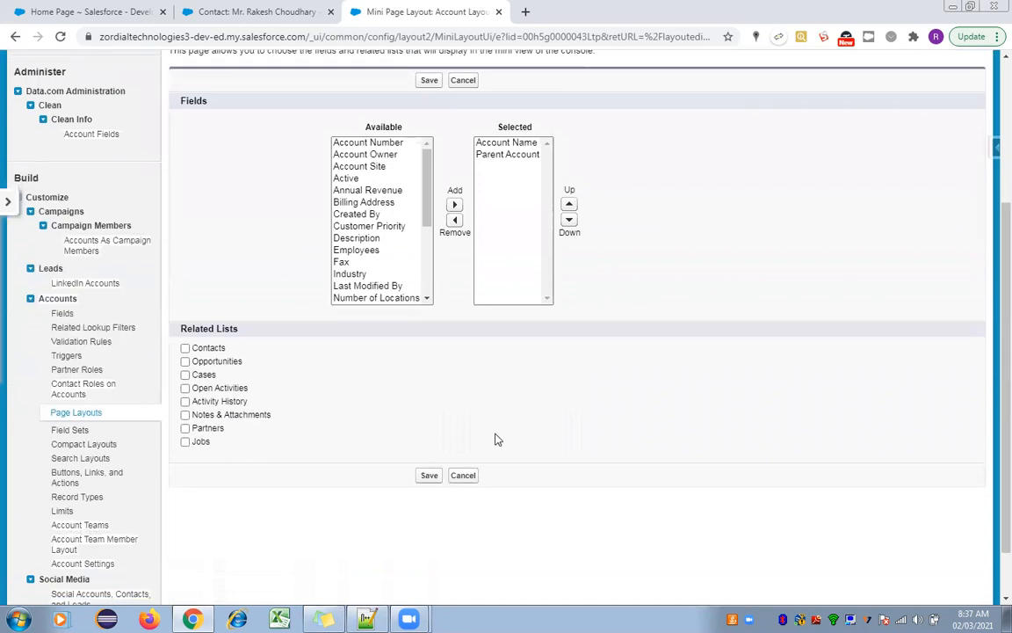
{"action": "left_click", "coordinate": [74, 415]}
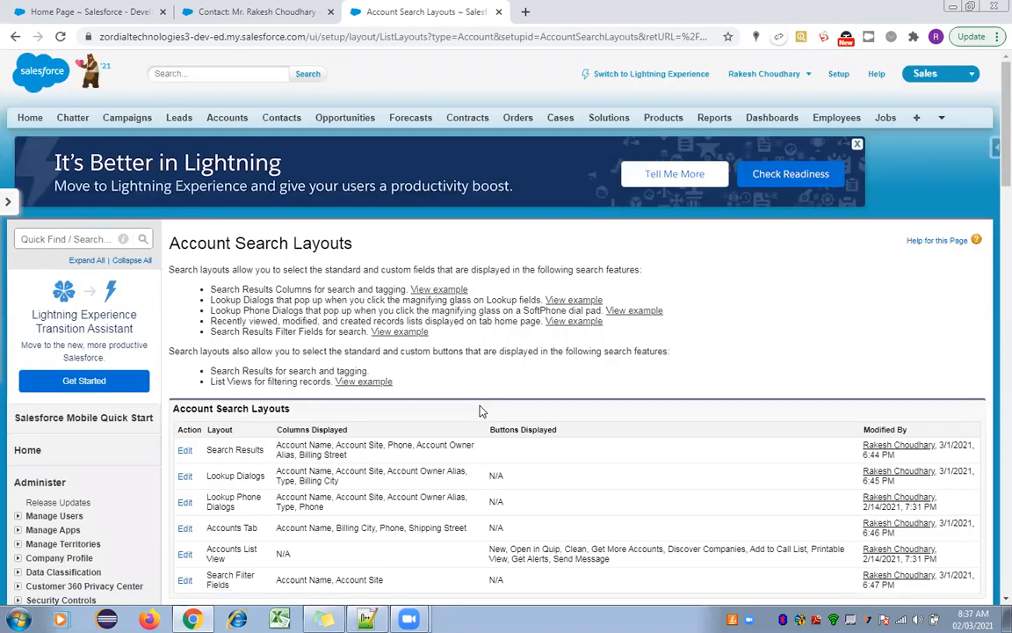
{"action": "scroll", "coordinate": [485, 369], "scroll_direction": "down", "scroll_amount": 3}
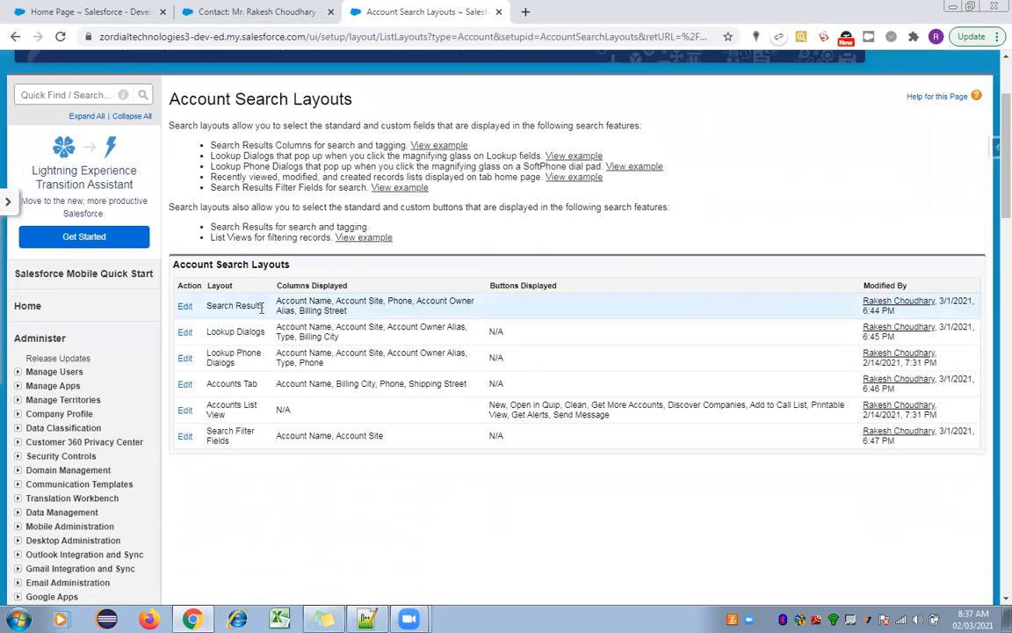
Copy the account name Zordial Technologies from the contact record and duplicate the contact's browser tab
{"action": "left_click", "coordinate": [253, 11]}
{"action": "double_click", "coordinate": [402, 342]}
{"action": "left_click_drag", "start_coordinate": [403, 337], "coordinate": [321, 335]}
{"action": "key", "text": "ctrl+c"}
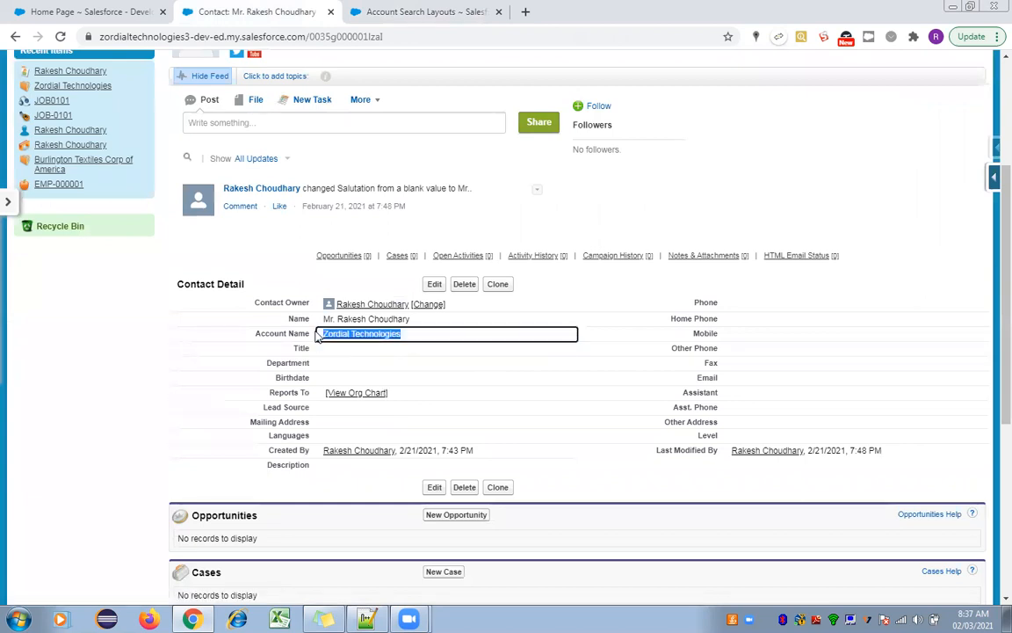
{"action": "right_click", "coordinate": [284, 11]}
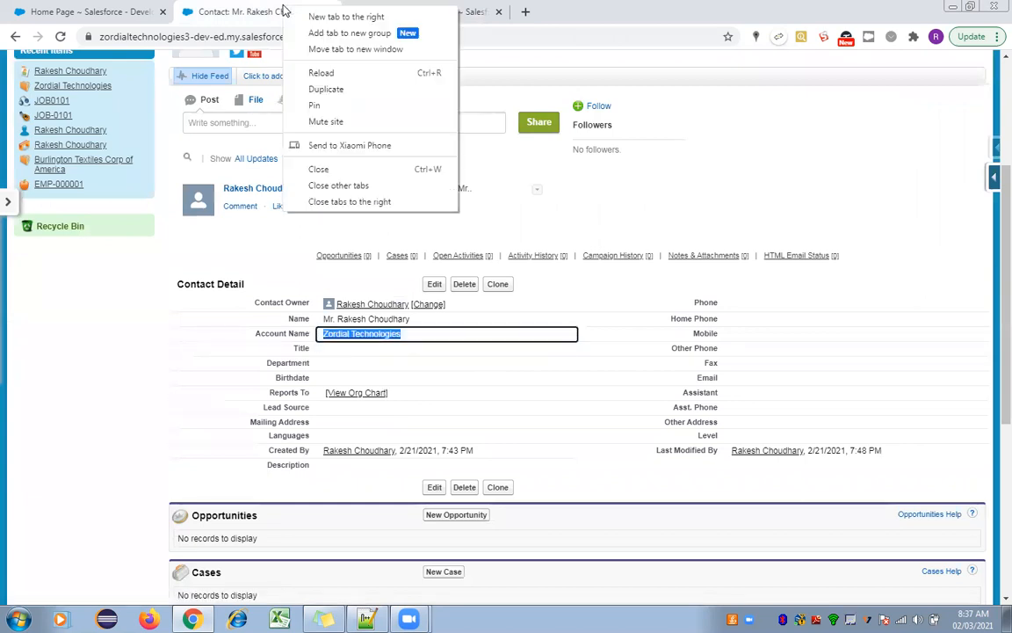
{"action": "left_click", "coordinate": [325, 89]}
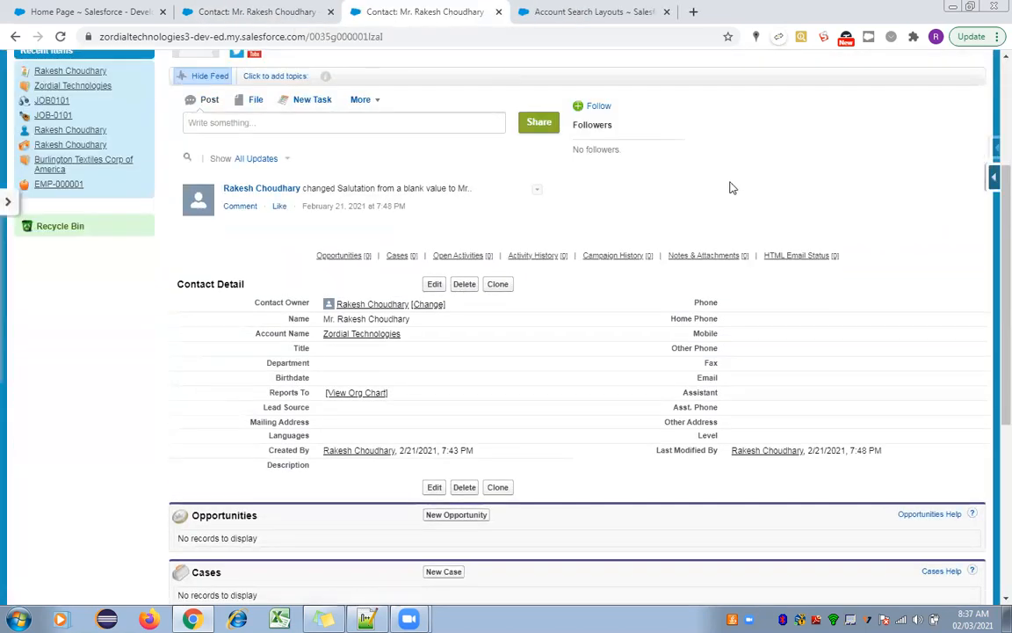
Search all records for "Zordial Technologies" and compare the account result columns with the Search Results row in Account Search Layouts
{"action": "scroll", "coordinate": [220, 91], "scroll_direction": "up", "scroll_amount": 3}
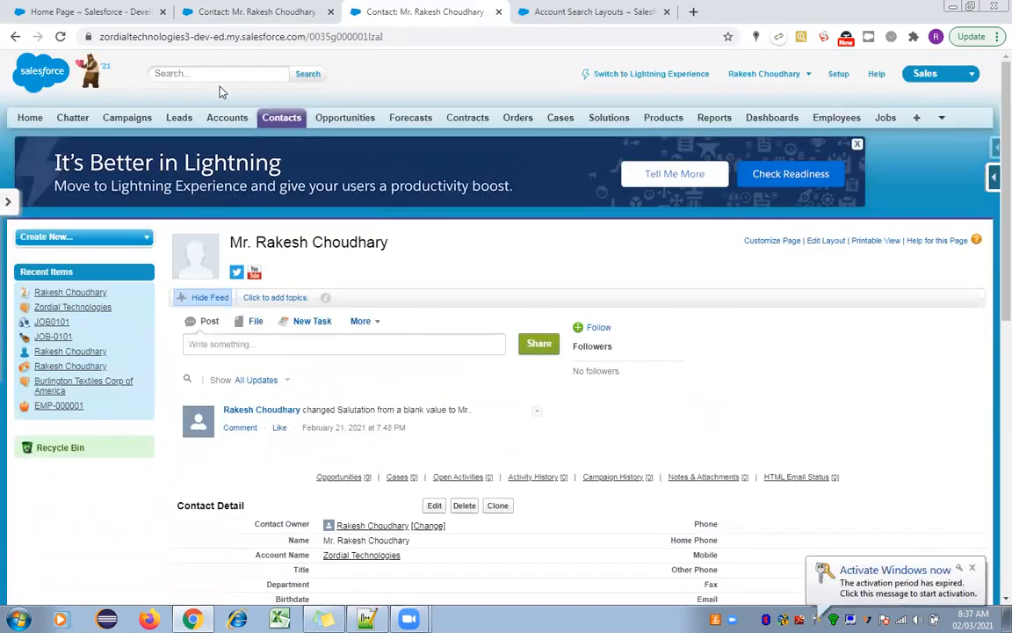
{"action": "left_click", "coordinate": [208, 73]}
{"action": "key", "text": "ctrl+v"}
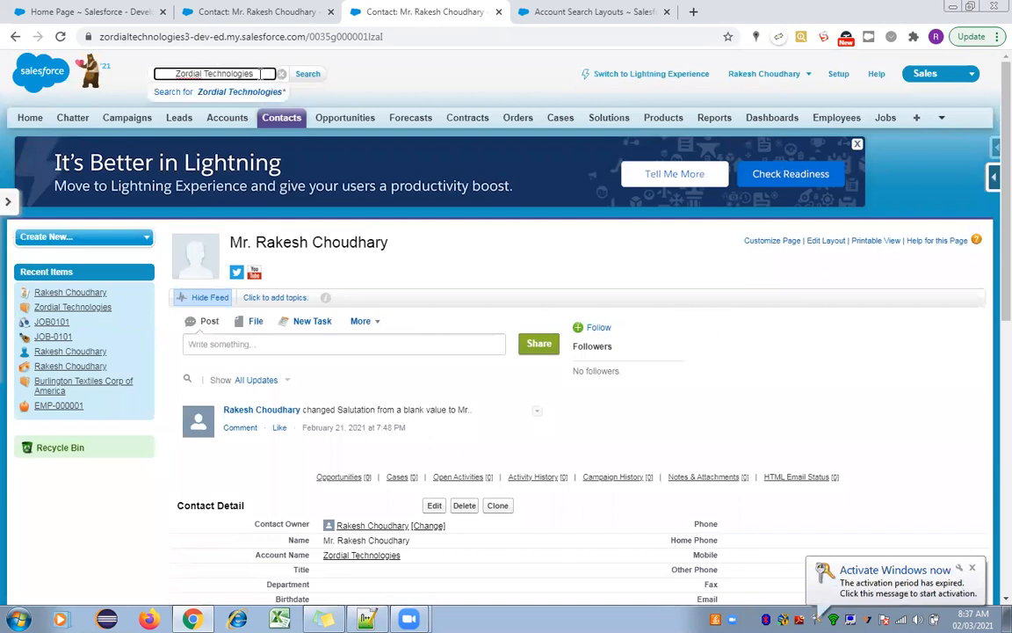
{"action": "double_click", "coordinate": [177, 73]}
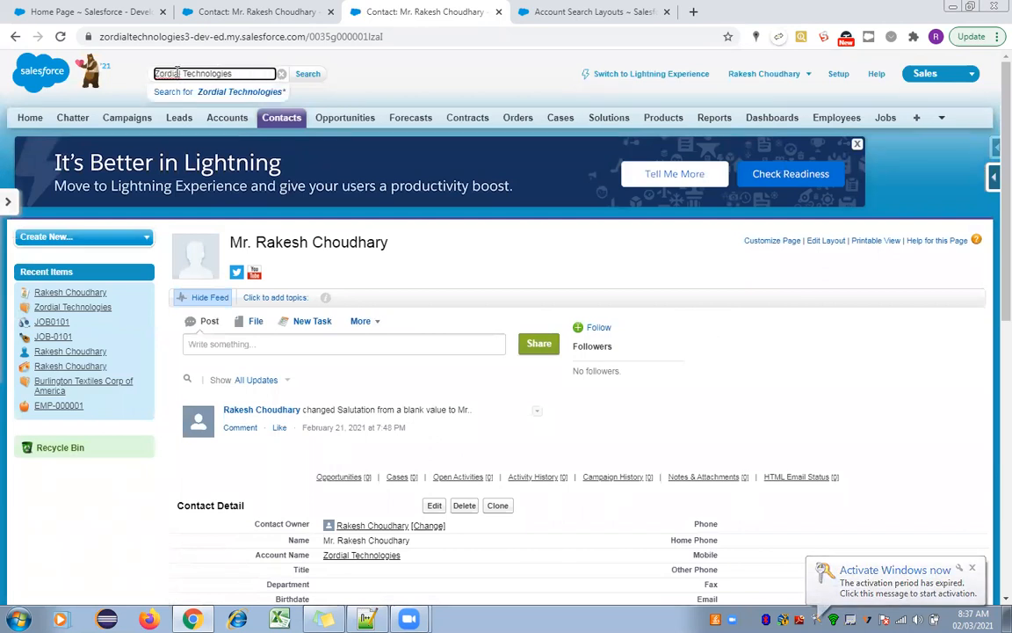
{"action": "left_click", "coordinate": [305, 74]}
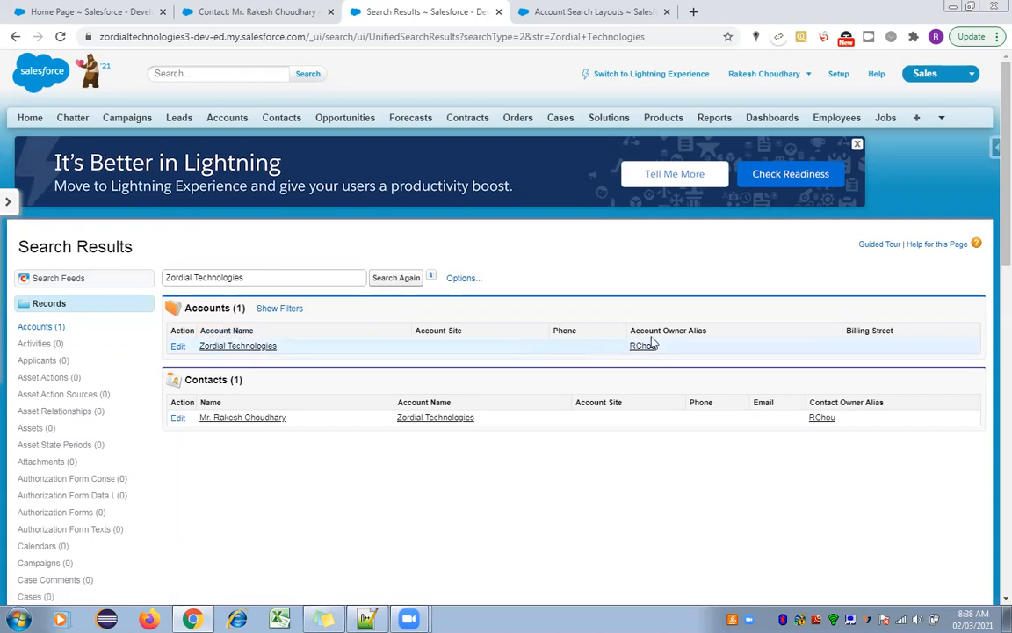
{"action": "left_click", "coordinate": [569, 9]}
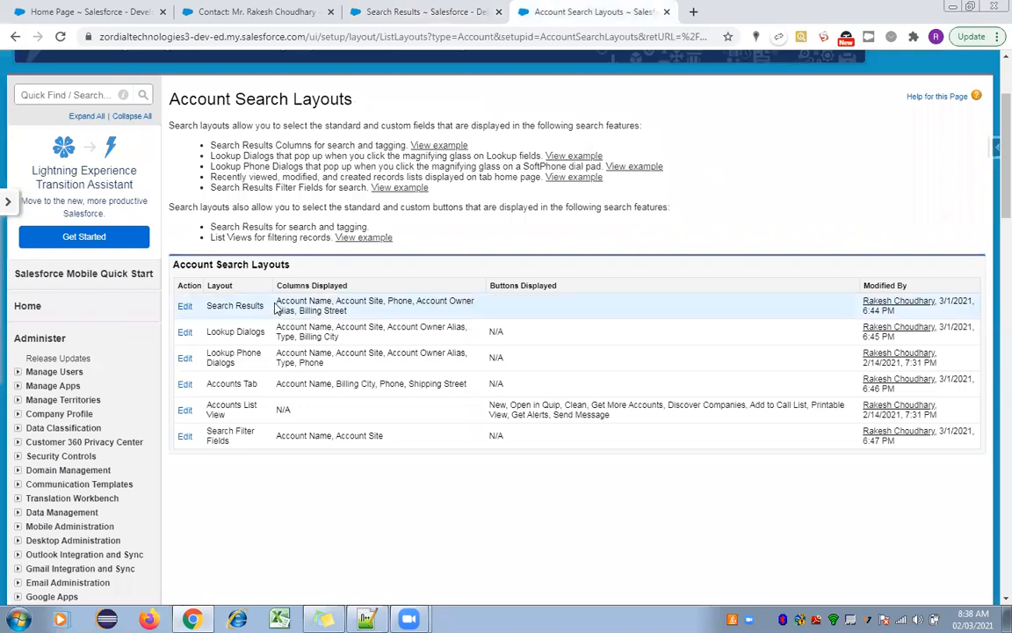
Replace Billing Street with Active in the selected fields of the Account Search Results layout and save it
{"action": "left_click", "coordinate": [186, 307]}
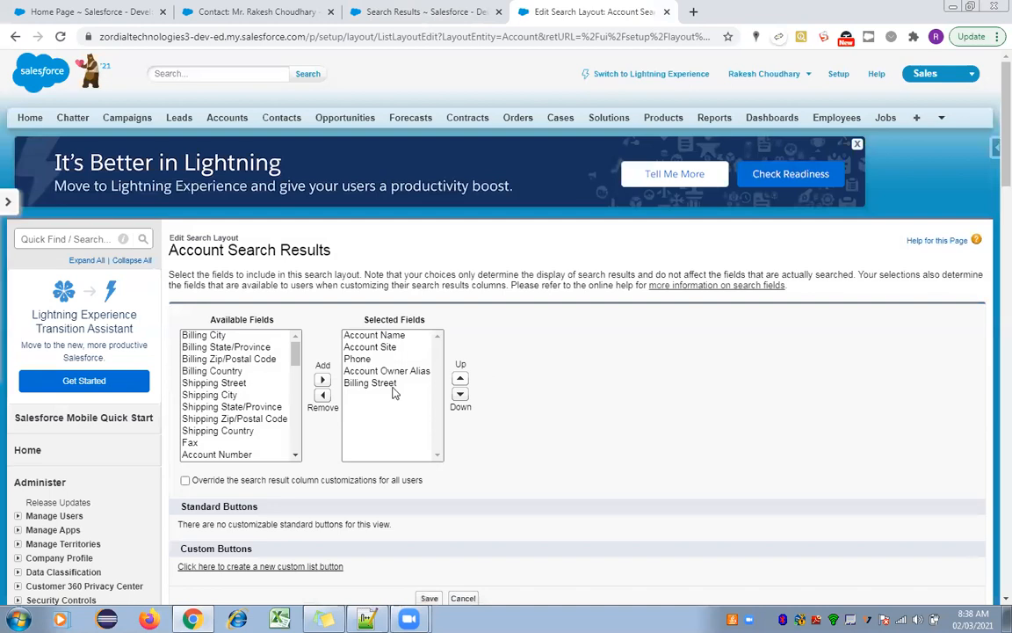
{"action": "left_click", "coordinate": [373, 383]}
{"action": "left_click", "coordinate": [322, 395]}
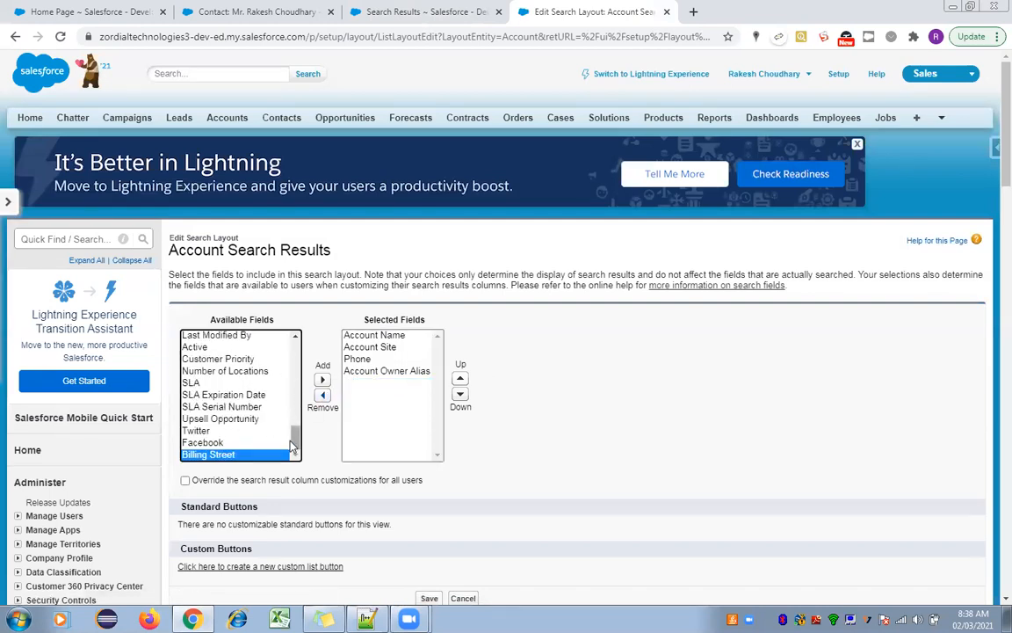
{"action": "left_click", "coordinate": [196, 347]}
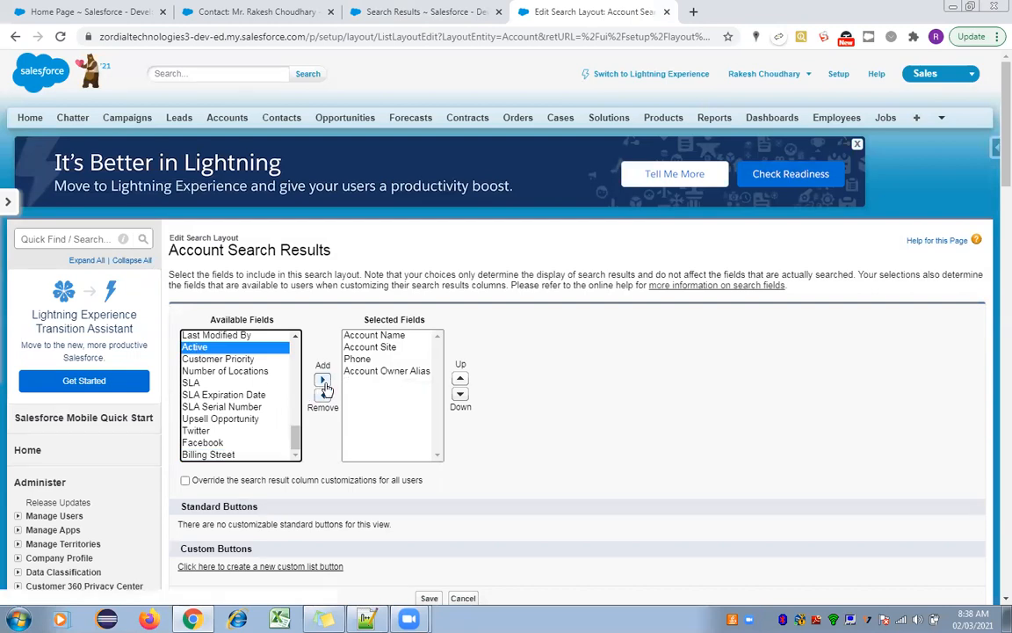
{"action": "left_click", "coordinate": [321, 378]}
{"action": "left_click", "coordinate": [419, 590]}
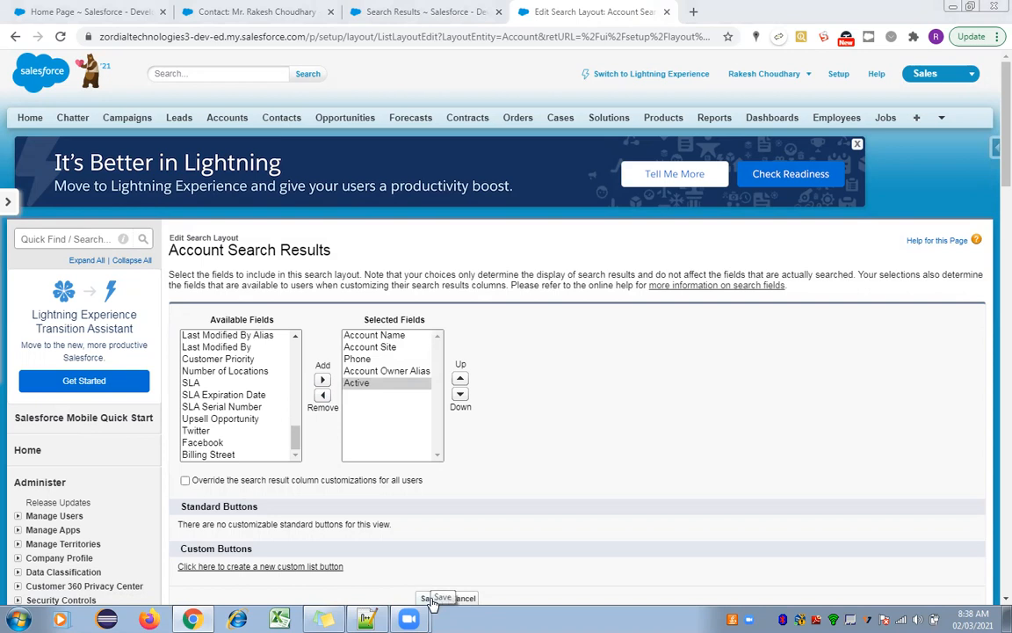
{"action": "left_click", "coordinate": [431, 599]}
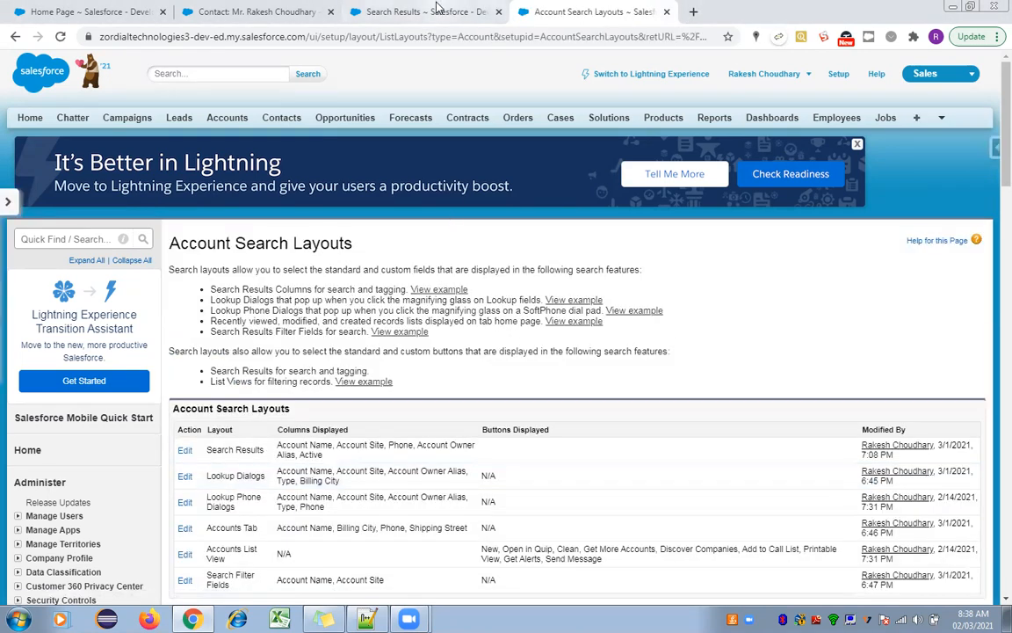
Search all records for "Zordial Technologies" again and check the columns of the account results
{"action": "left_click", "coordinate": [396, 10]}
{"action": "left_click", "coordinate": [209, 74]}
{"action": "key", "text": "ctrl+v"}
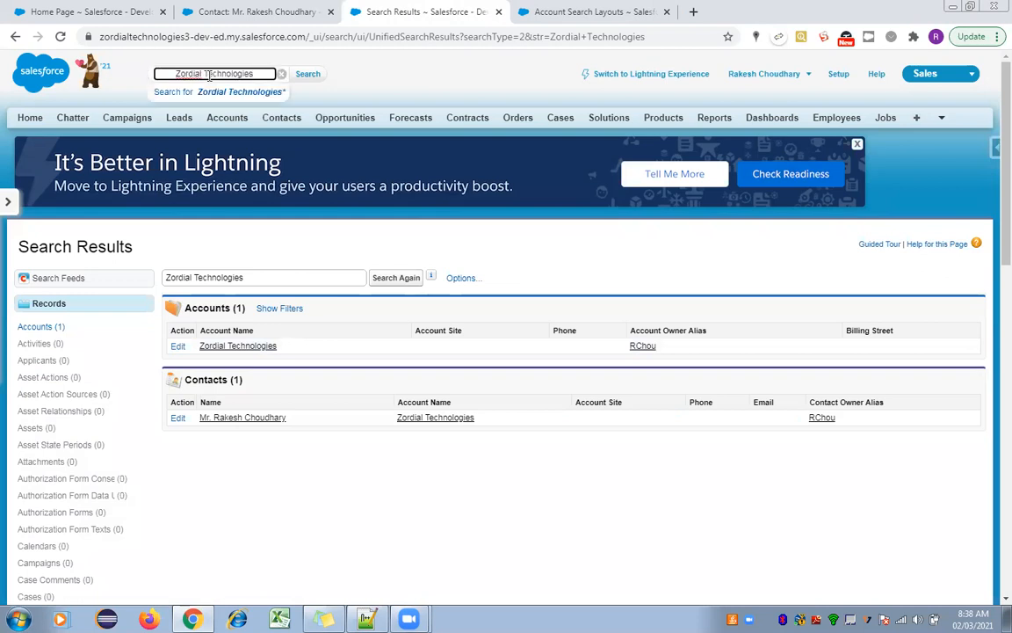
{"action": "key", "text": "BackSpace"}
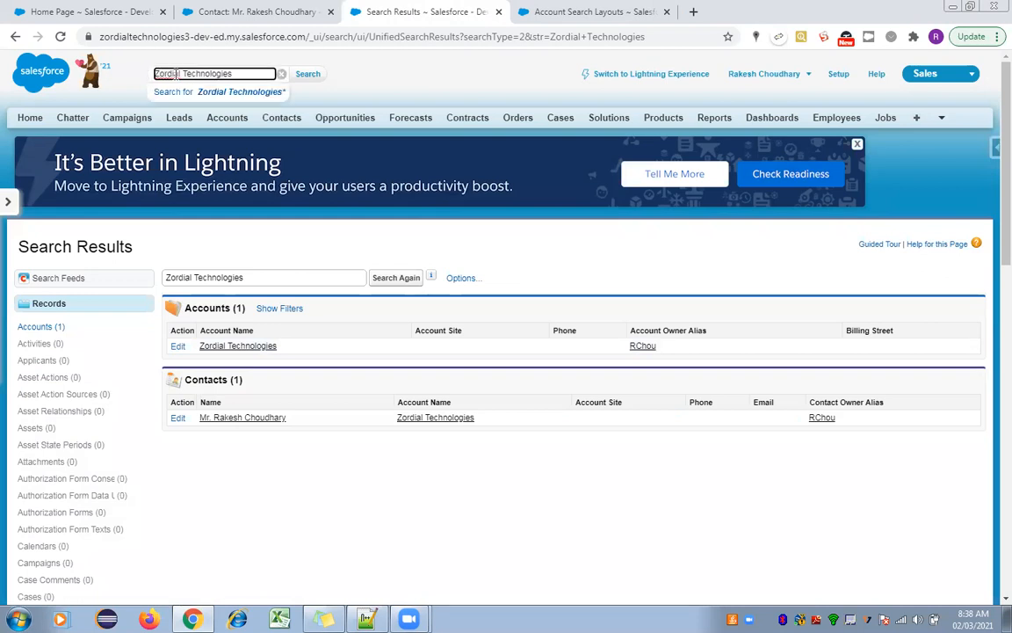
{"action": "left_click", "coordinate": [307, 76]}
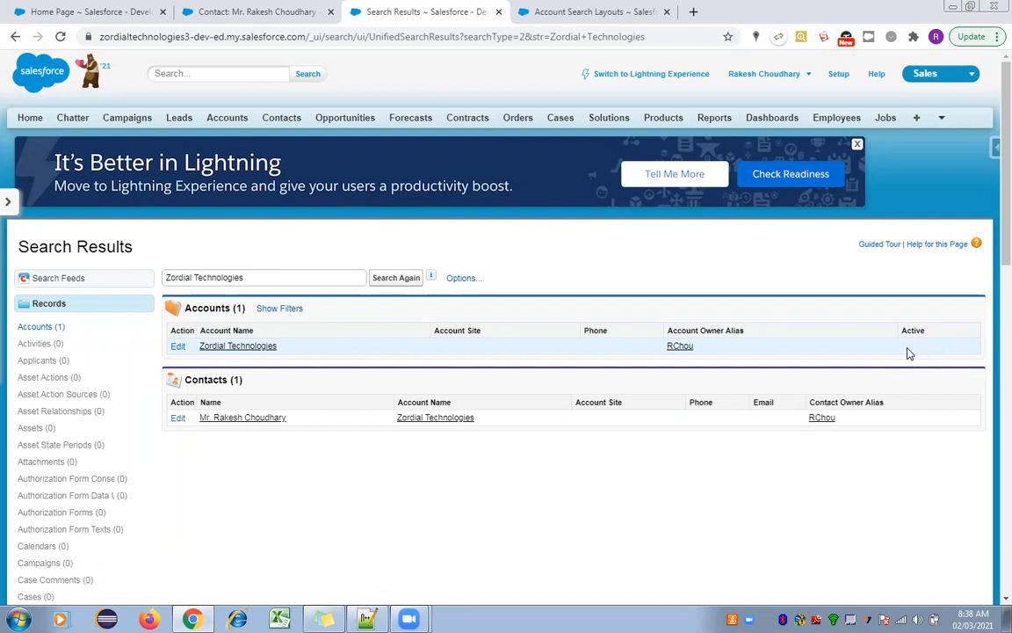
Compare the Lookup Dialogs row in Account Search Layouts with the columns in the contact's Account Name lookup, then close the lookup
{"action": "left_click", "coordinate": [601, 11]}
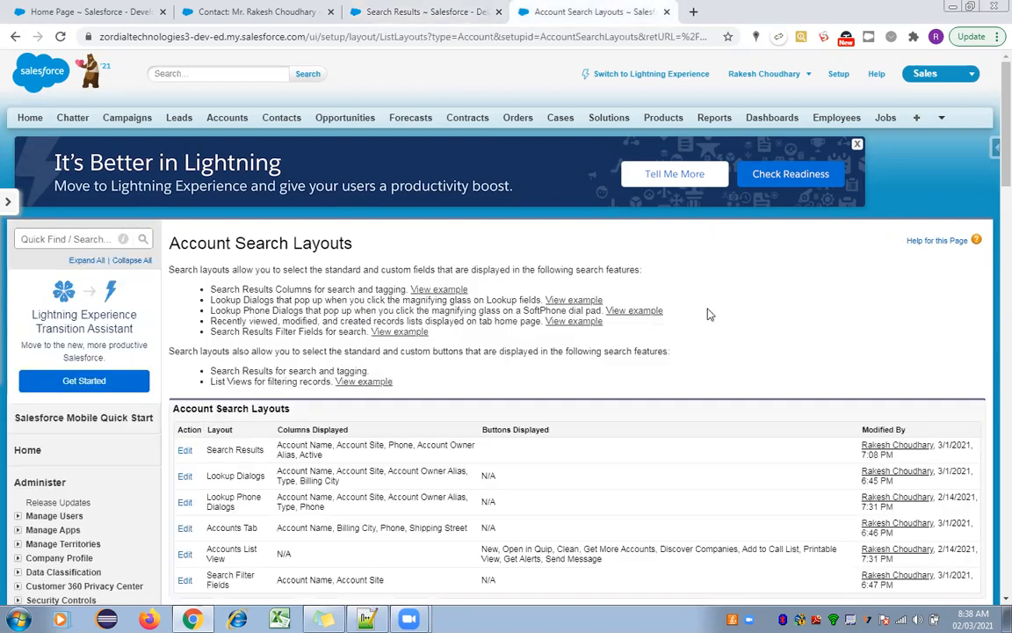
{"action": "scroll", "coordinate": [991, 172], "scroll_direction": "down", "scroll_amount": 2}
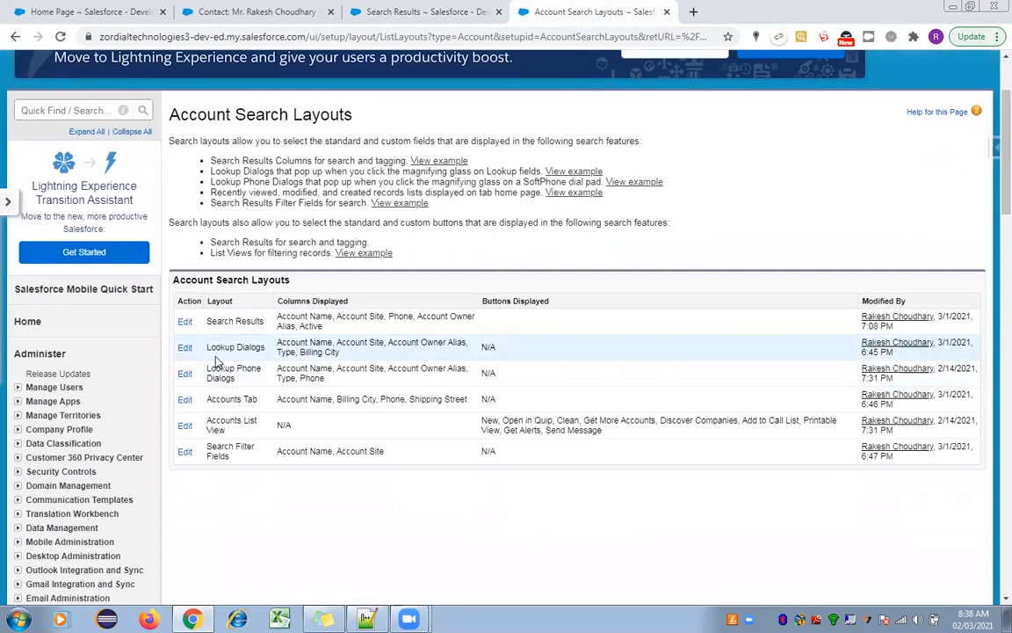
{"action": "left_click", "coordinate": [255, 7]}
{"action": "double_click", "coordinate": [403, 335]}
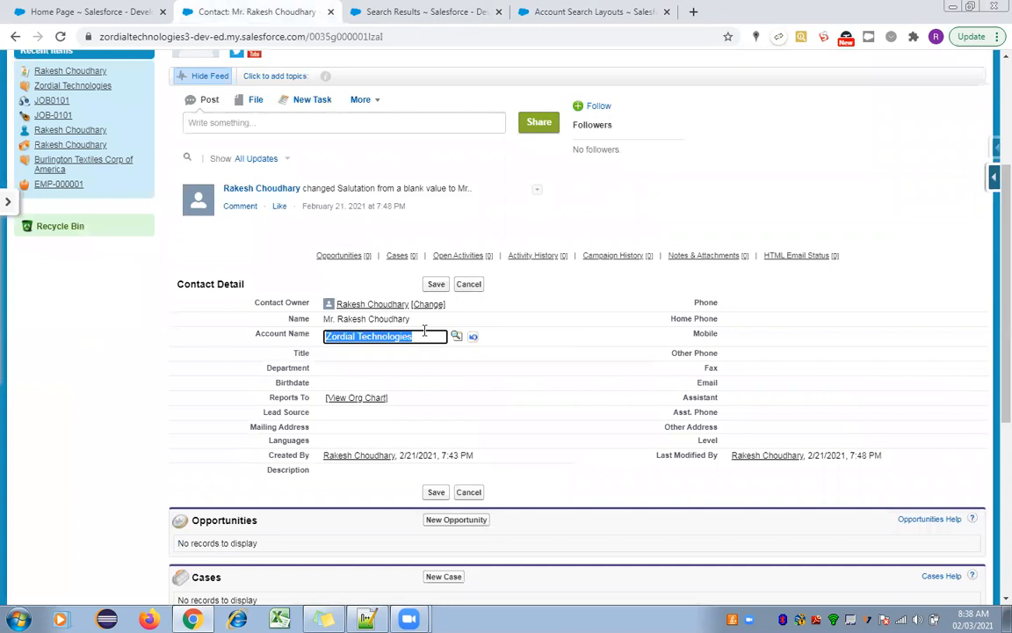
{"action": "key", "text": "BackSpace"}
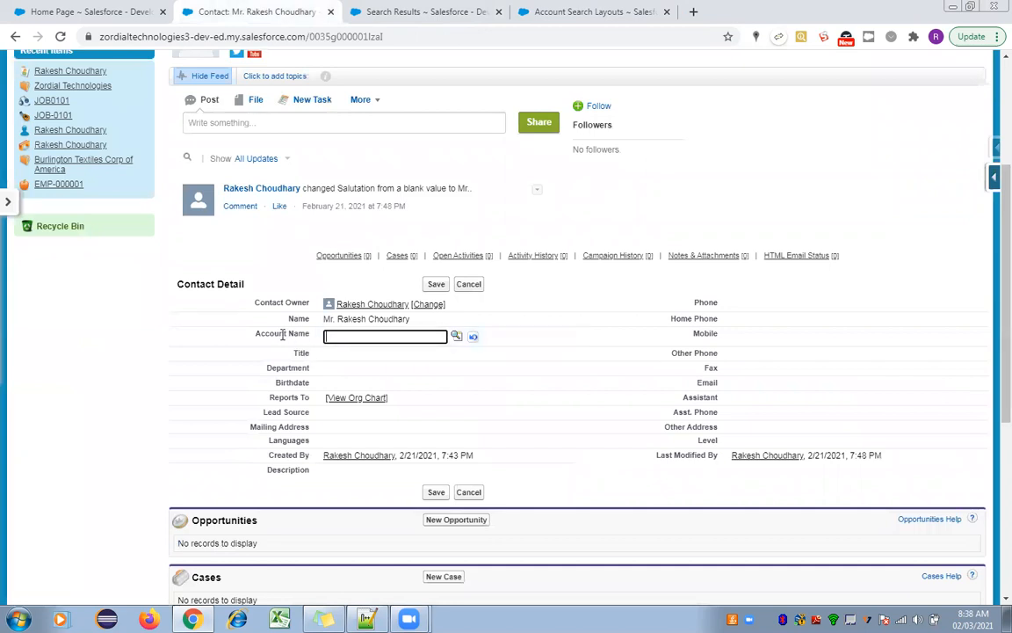
{"action": "left_click", "coordinate": [456, 340]}
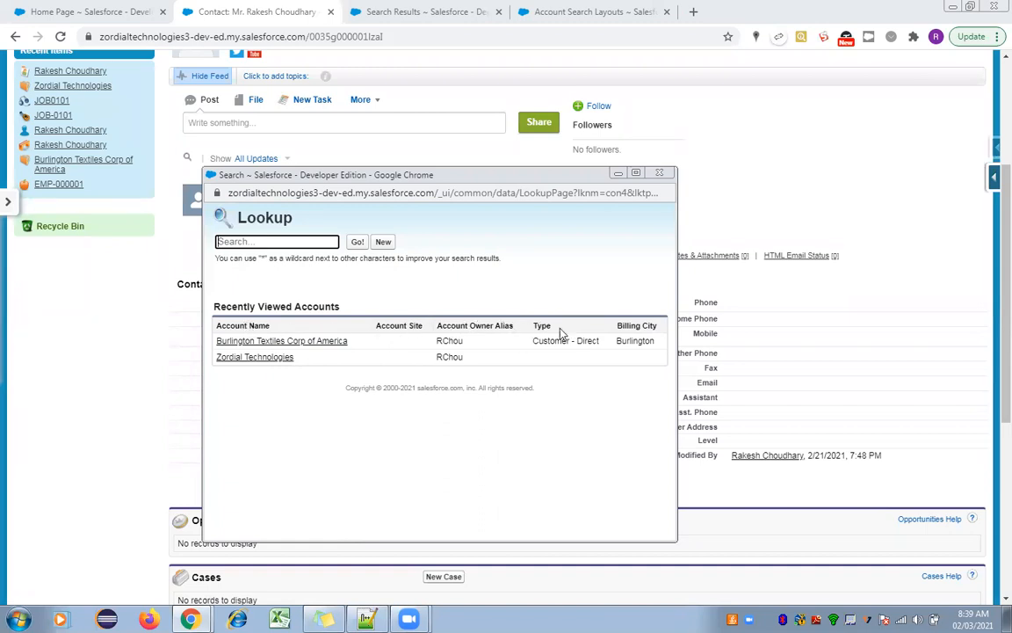
{"action": "left_click", "coordinate": [659, 173]}
Replace Billing City with Active in the selected fields of the Account Lookup Dialogs layout and save it
{"action": "left_click", "coordinate": [611, 12]}
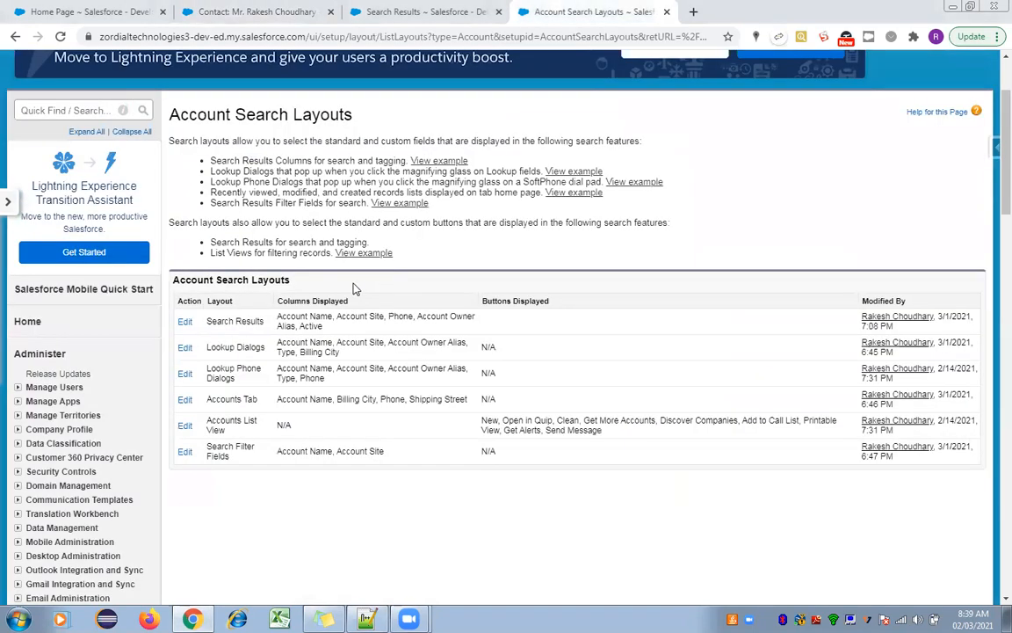
{"action": "left_click", "coordinate": [185, 350]}
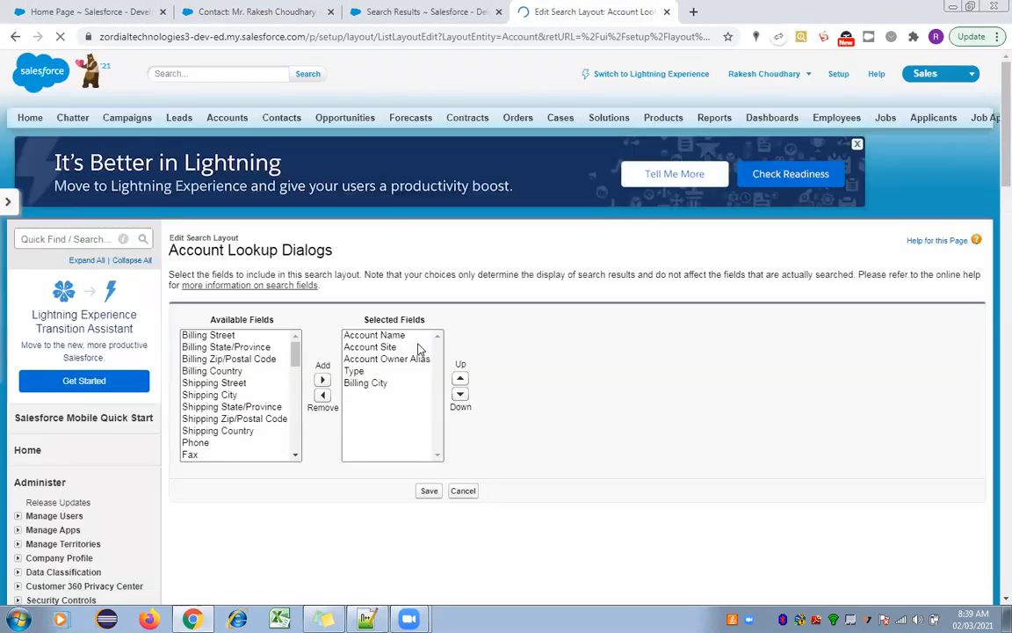
{"action": "left_click", "coordinate": [373, 384]}
{"action": "left_click", "coordinate": [325, 395]}
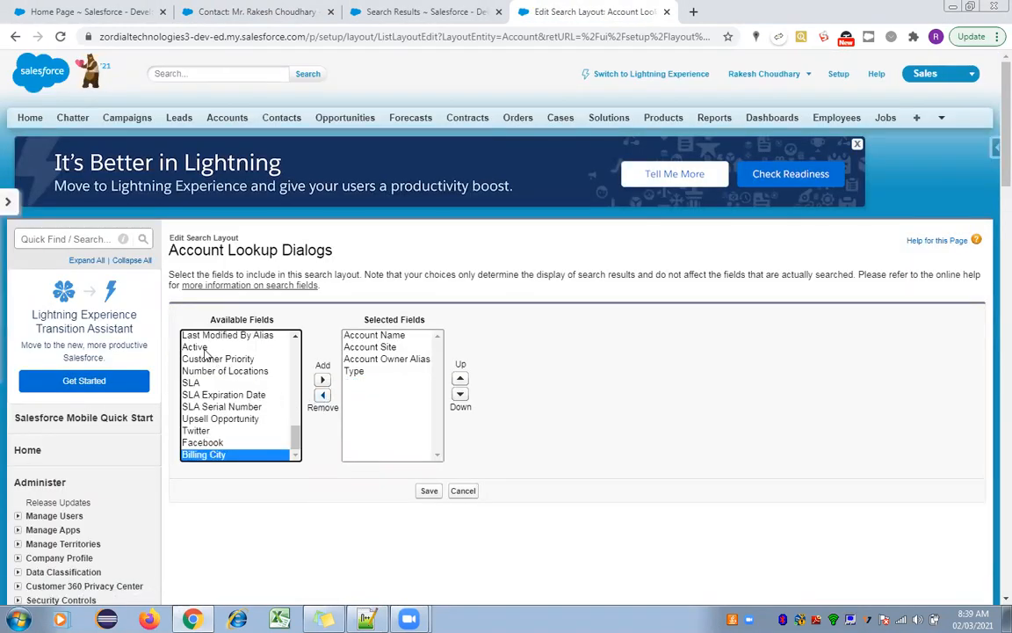
{"action": "left_click", "coordinate": [237, 347]}
{"action": "left_click", "coordinate": [323, 380]}
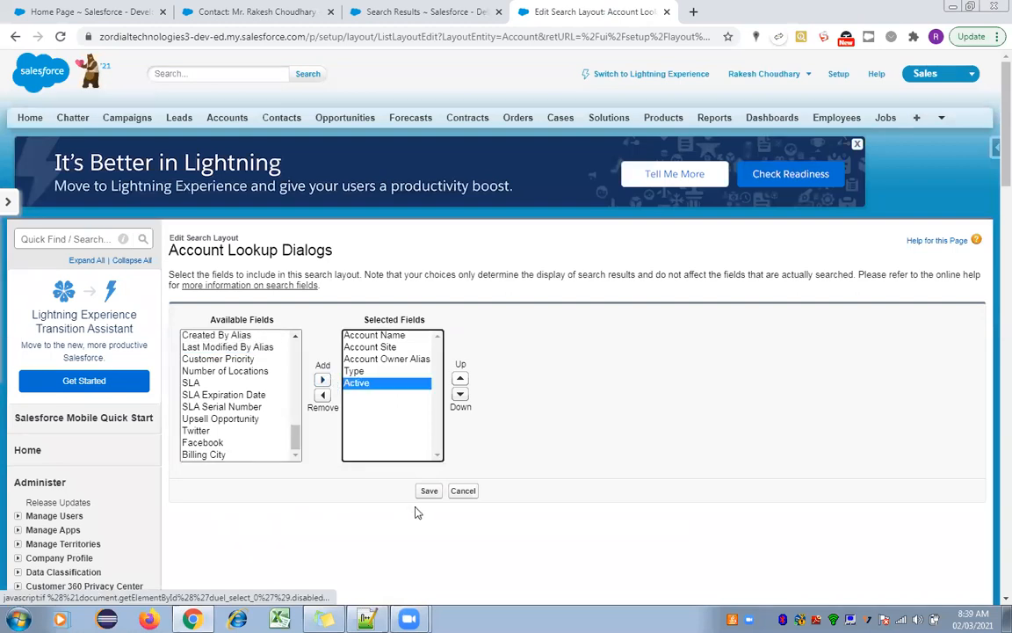
{"action": "left_click", "coordinate": [428, 491]}
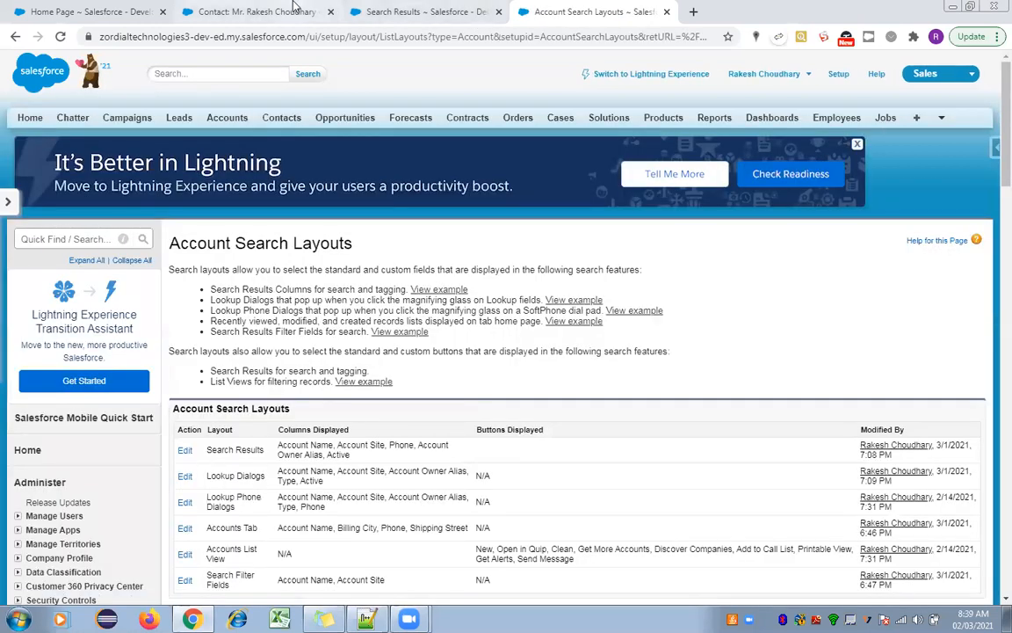
Reload the contact record, empty its Account Name field and review the columns in the account lookup before closing it
{"action": "left_click", "coordinate": [294, 9]}
{"action": "left_click", "coordinate": [291, 39]}
{"action": "key", "text": "Return"}
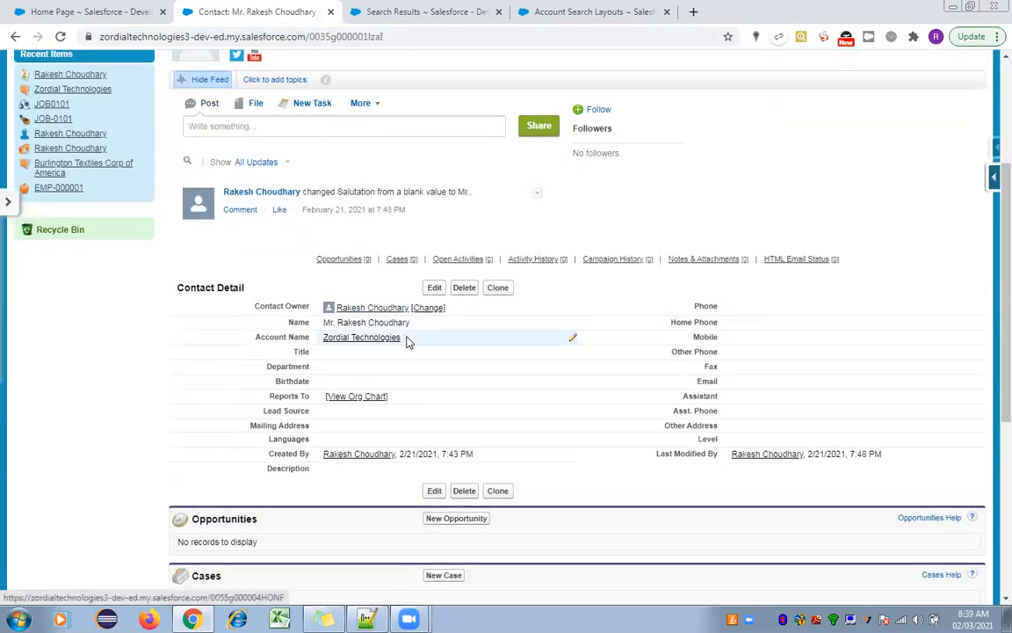
{"action": "double_click", "coordinate": [407, 340]}
{"action": "key", "text": "BackSpace"}
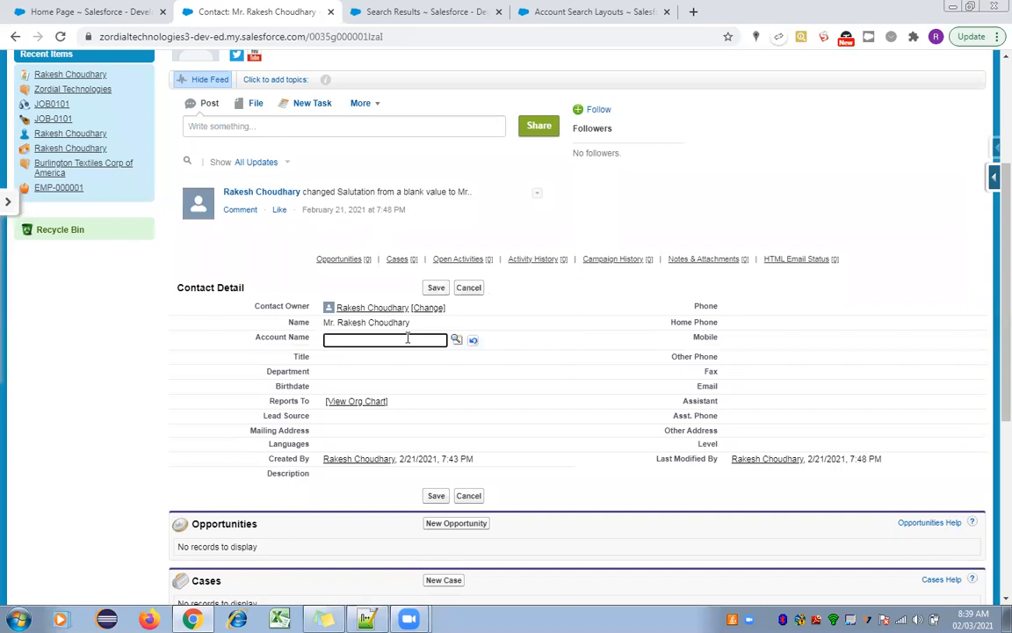
{"action": "left_click", "coordinate": [457, 340]}
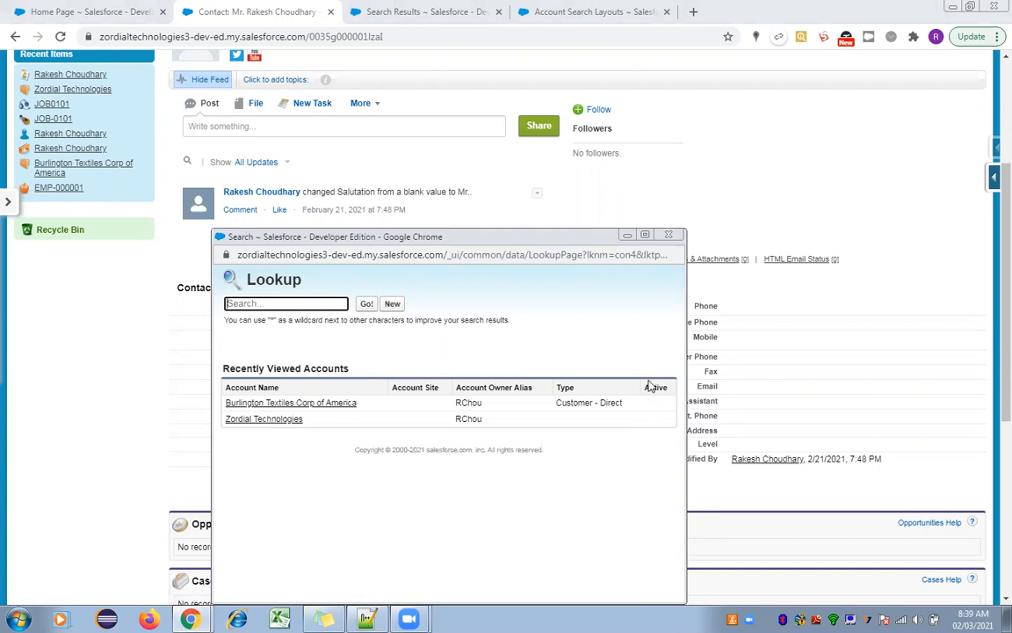
{"action": "left_click", "coordinate": [665, 239]}
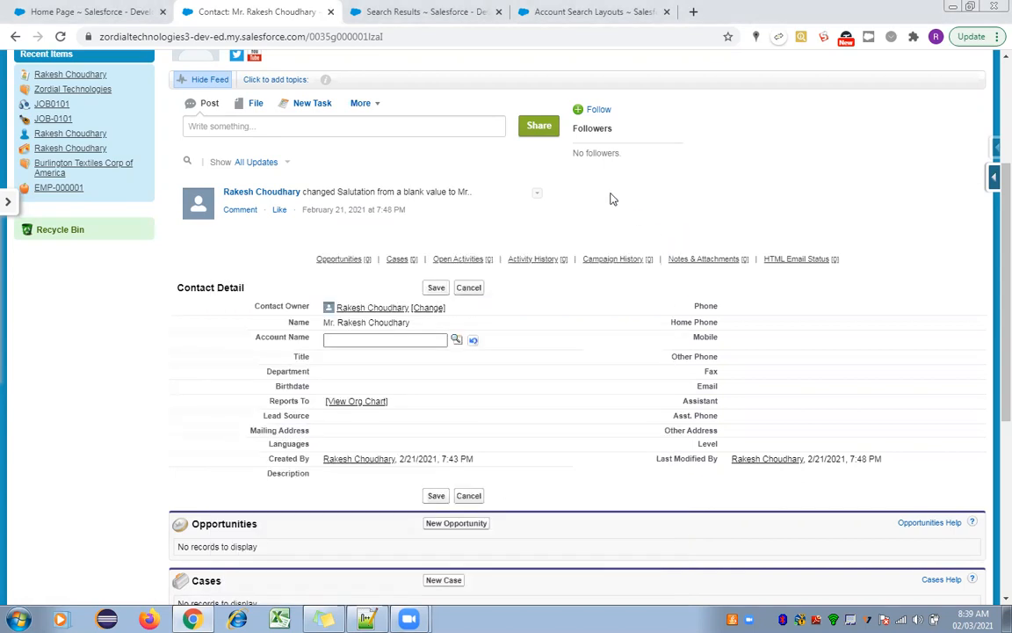
Review the Lookup Phone Dialogs and Accounts Tab rows in Account Search Layouts, and examine the Recent Accounts columns on the Accounts home page
{"action": "left_click", "coordinate": [593, 12]}
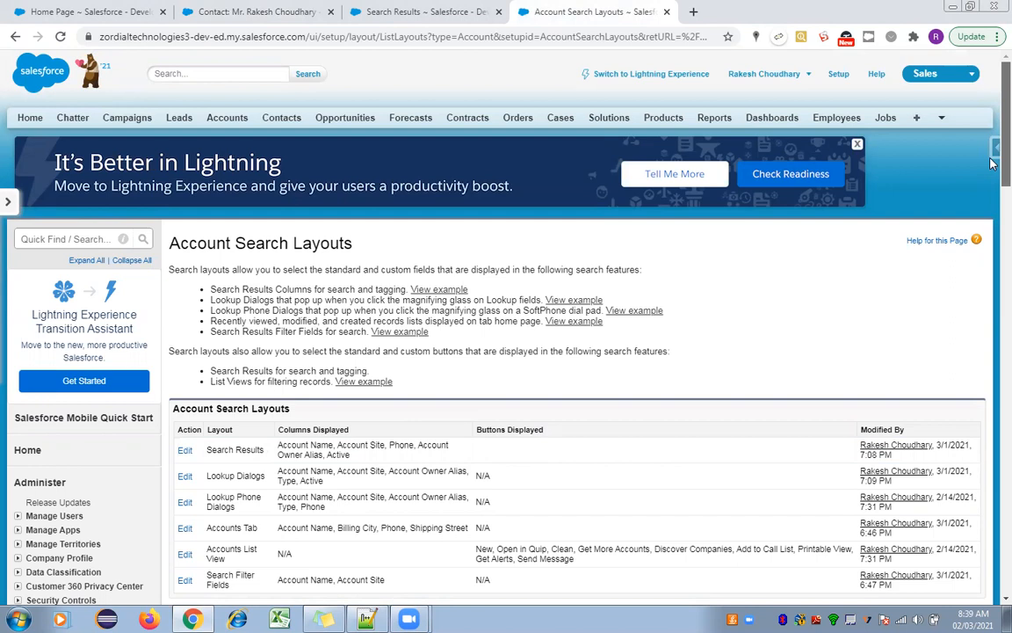
{"action": "scroll", "coordinate": [489, 332], "scroll_direction": "down", "scroll_amount": 3}
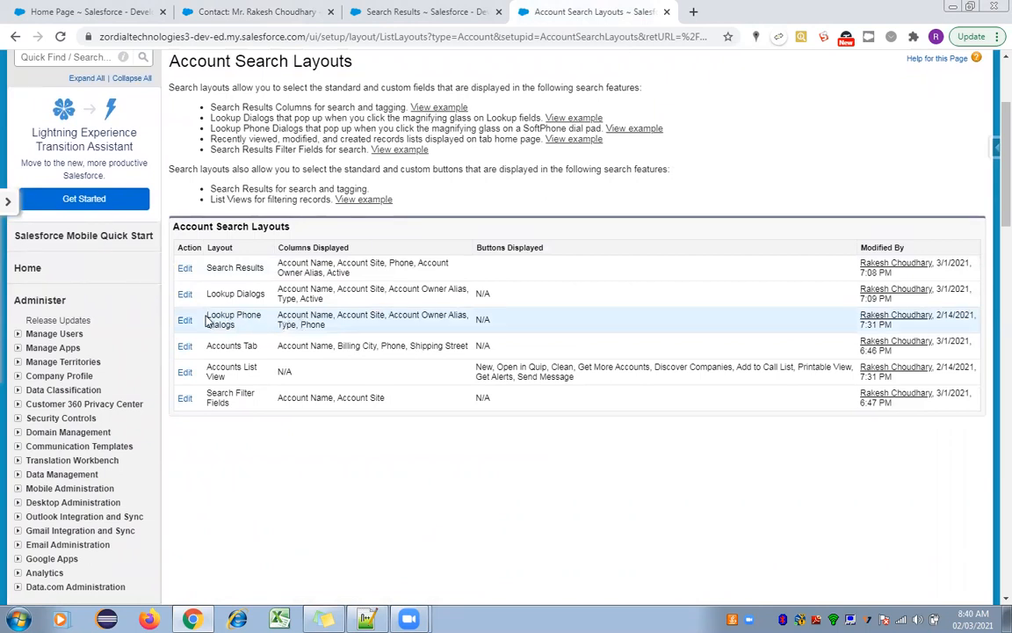
{"action": "left_click_drag", "start_coordinate": [209, 315], "coordinate": [237, 335]}
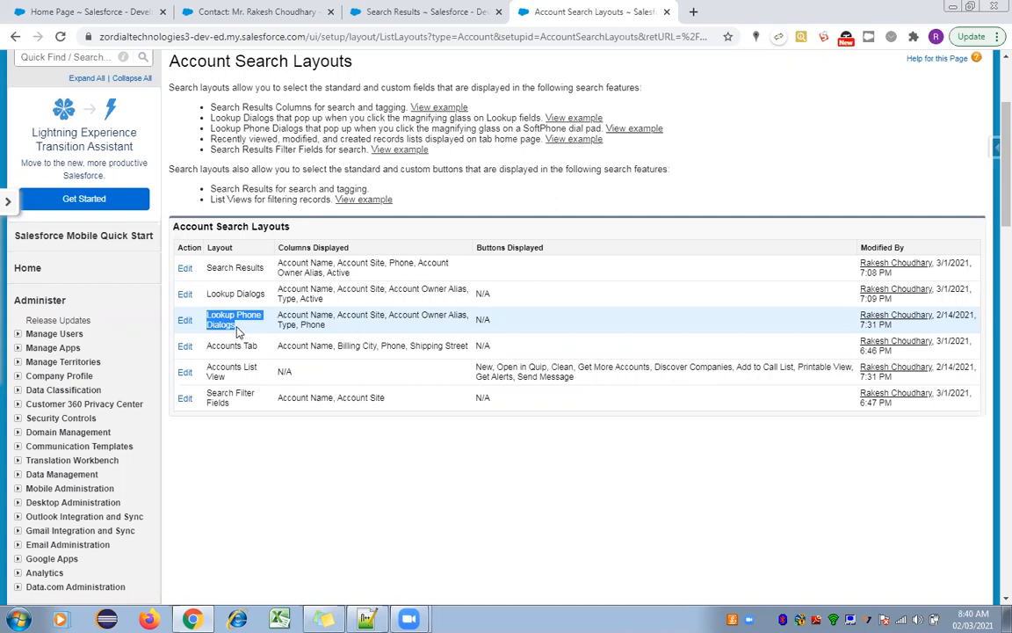
{"action": "left_click_drag", "start_coordinate": [260, 350], "coordinate": [211, 349]}
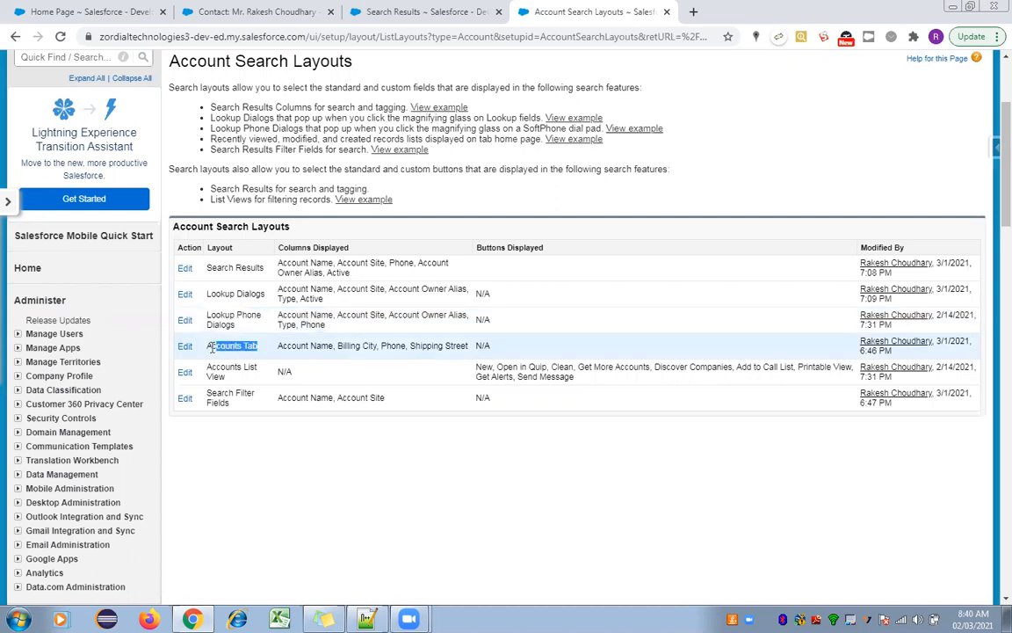
{"action": "left_click", "coordinate": [369, 12]}
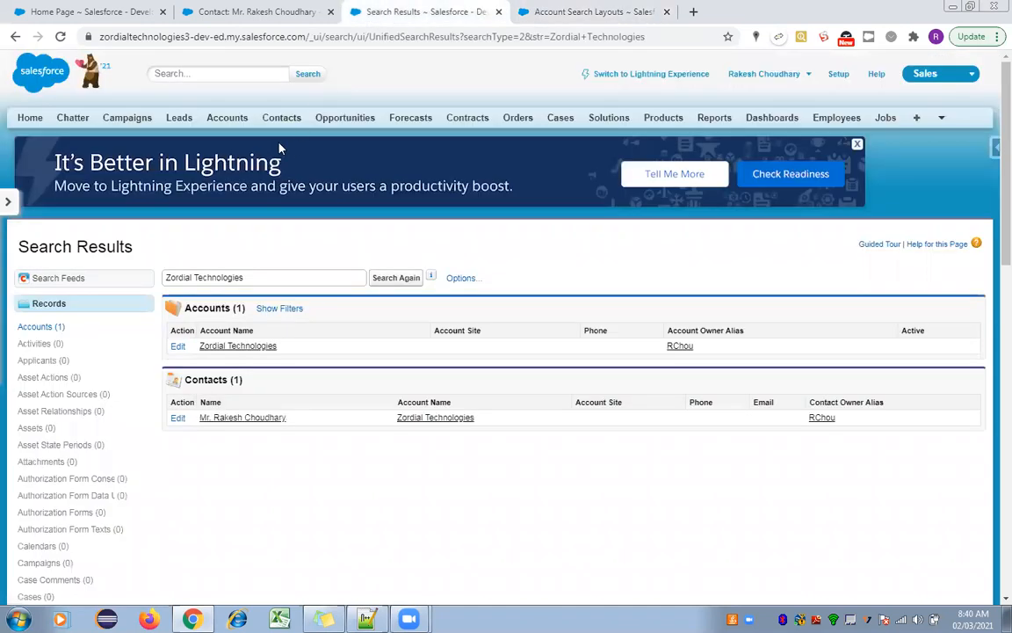
{"action": "left_click", "coordinate": [229, 125]}
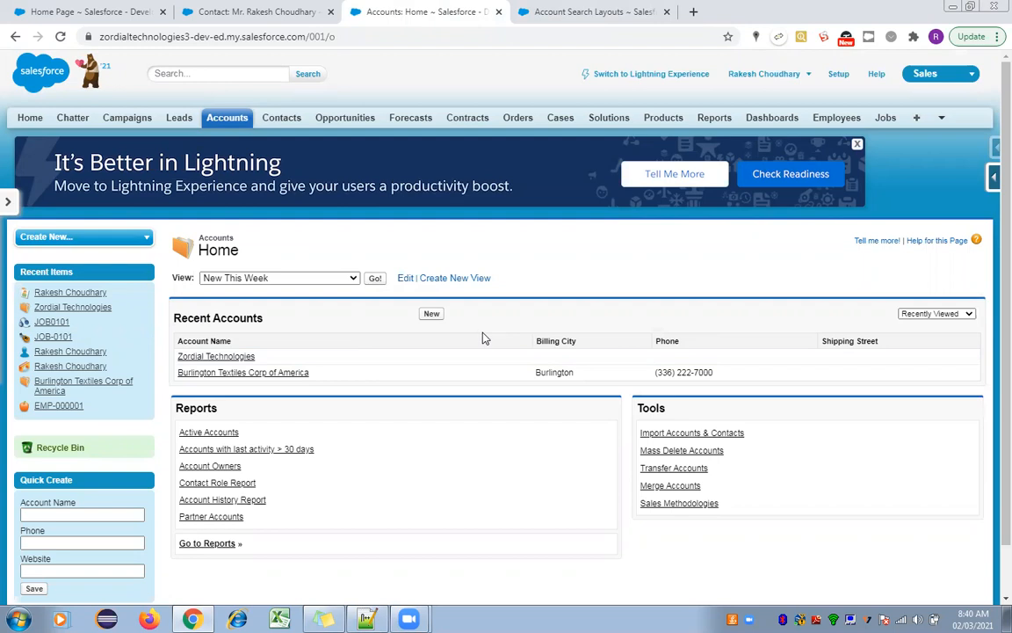
Edit the Accounts Tab search layout and remove Shipping Street from its selected fields
{"action": "left_click", "coordinate": [528, 9]}
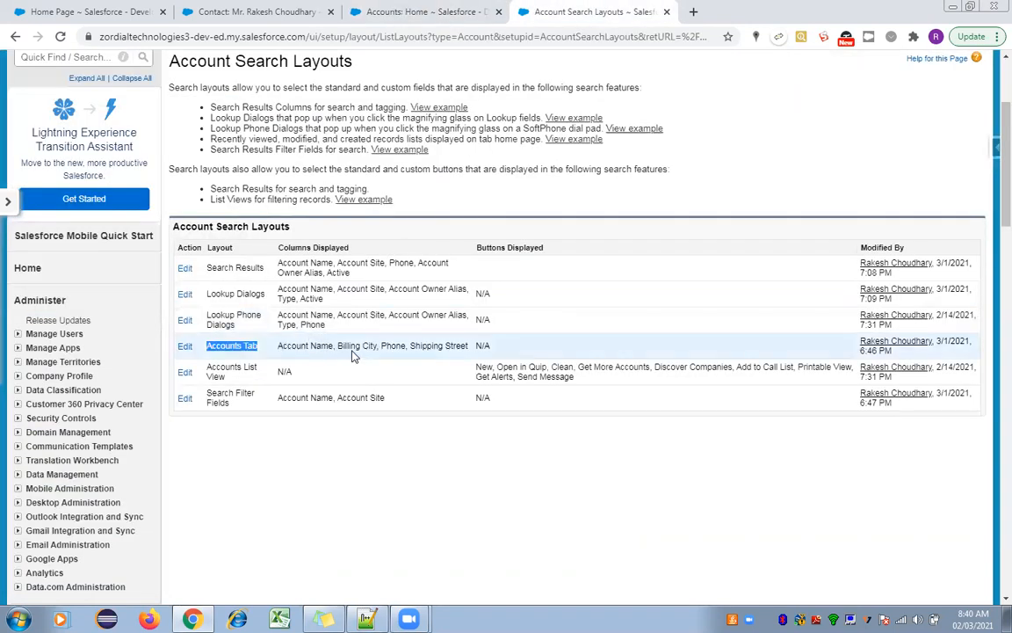
{"action": "left_click", "coordinate": [185, 347]}
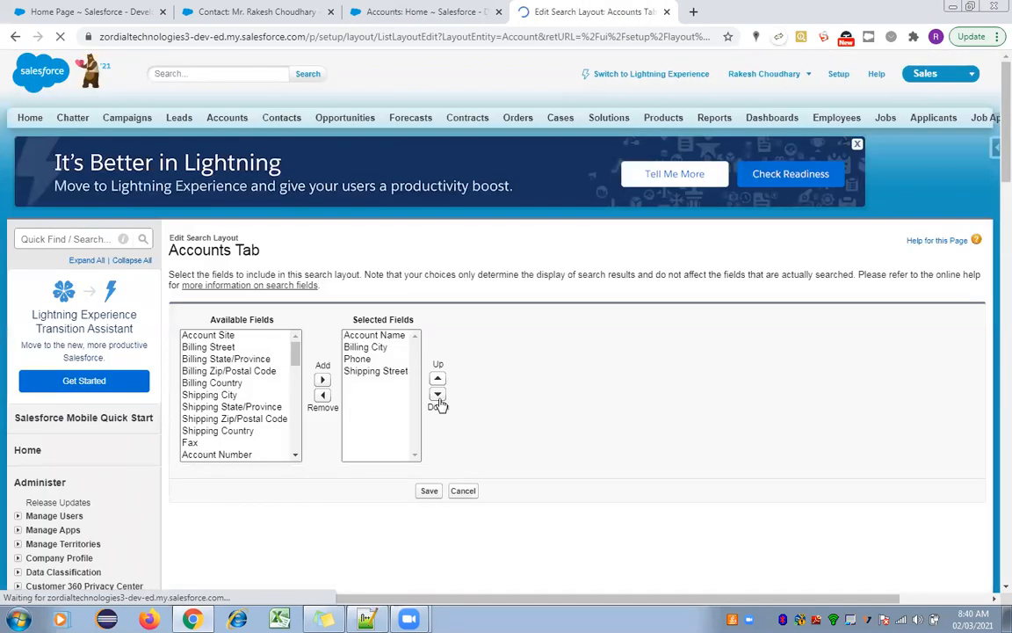
{"action": "left_click", "coordinate": [382, 373]}
{"action": "left_click", "coordinate": [322, 394]}
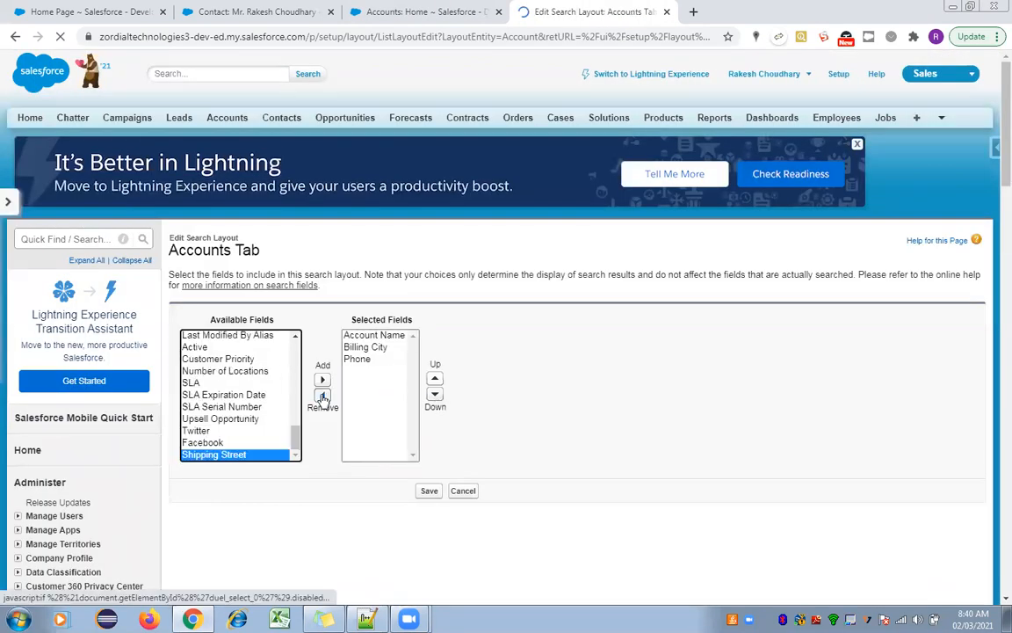
Add Account Number to the Accounts Tab layout, place it directly below Account Name and save the layout
{"action": "left_click_drag", "start_coordinate": [296, 437], "coordinate": [285, 355]}
{"action": "scroll", "coordinate": [287, 361], "scroll_direction": "down", "scroll_amount": 3}
{"action": "scroll", "coordinate": [235, 371], "scroll_direction": "up", "scroll_amount": 1}
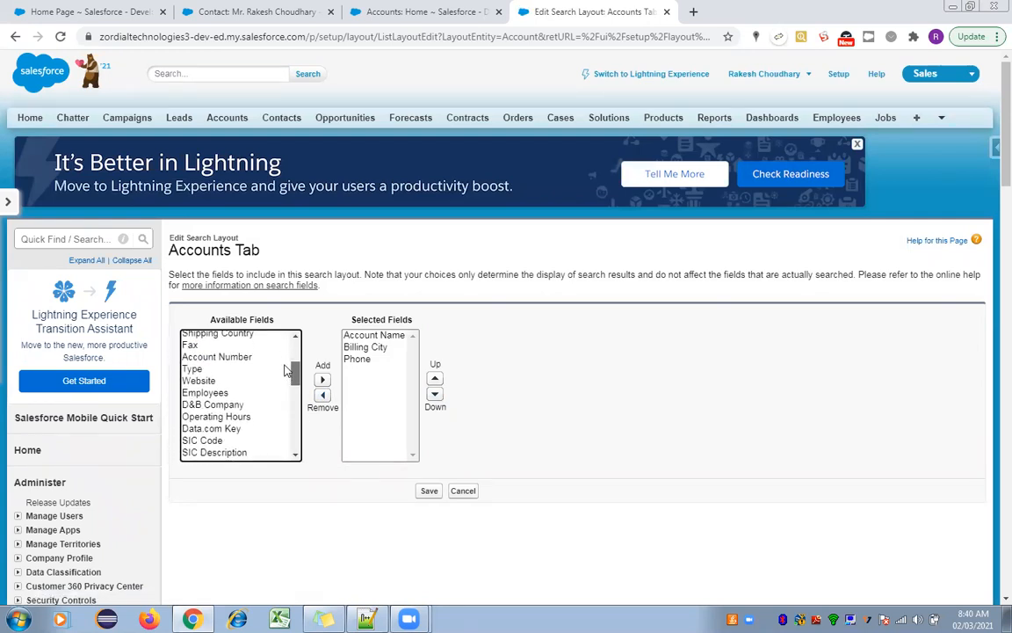
{"action": "left_click", "coordinate": [233, 366]}
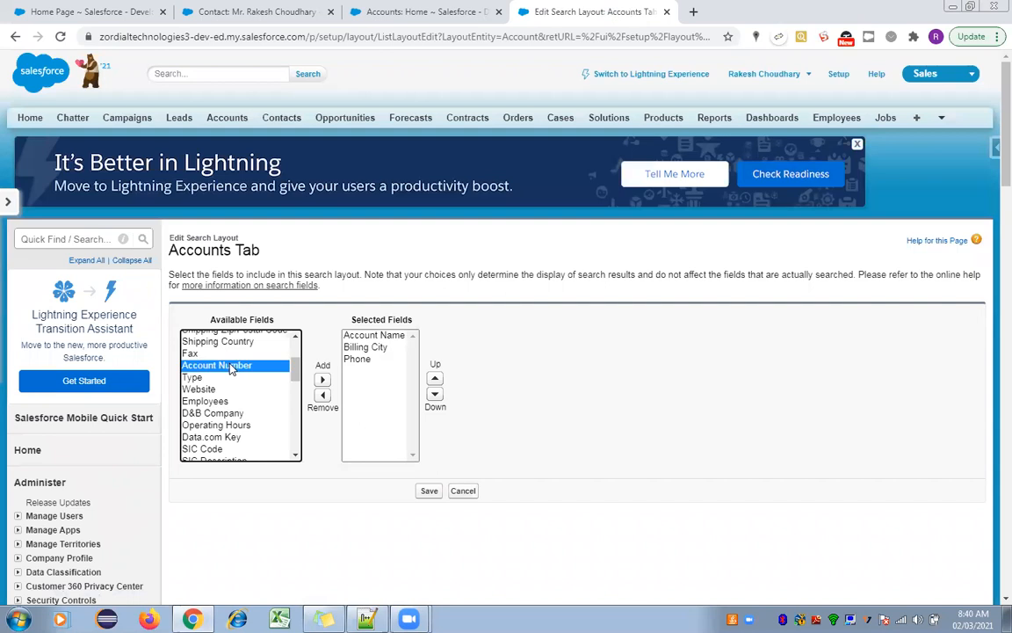
{"action": "left_click", "coordinate": [323, 380]}
{"action": "left_click", "coordinate": [442, 378]}
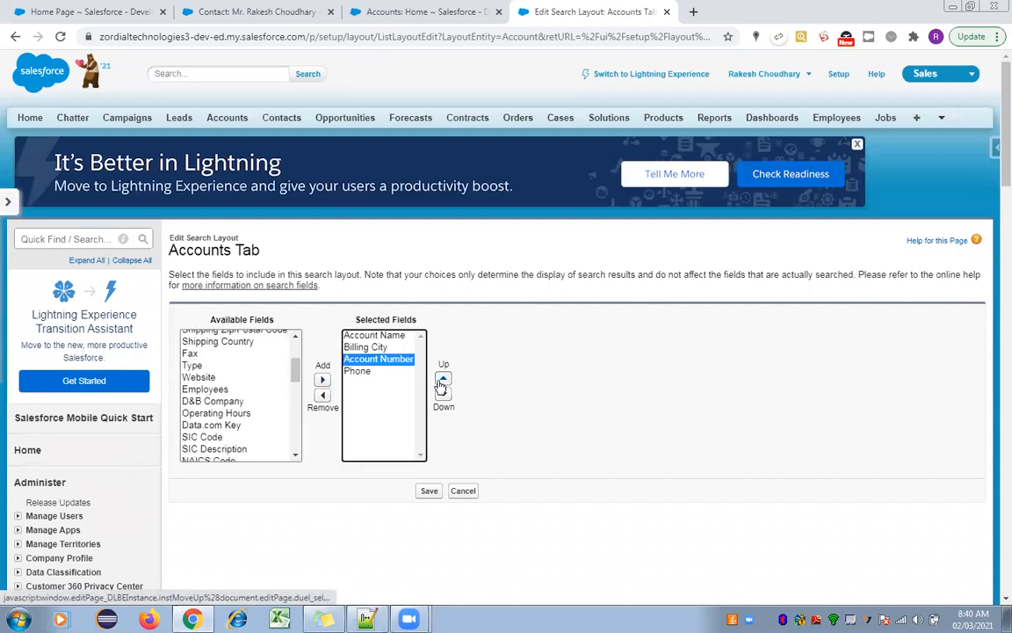
{"action": "left_click", "coordinate": [442, 378]}
{"action": "left_click", "coordinate": [403, 358]}
{"action": "left_click", "coordinate": [429, 501]}
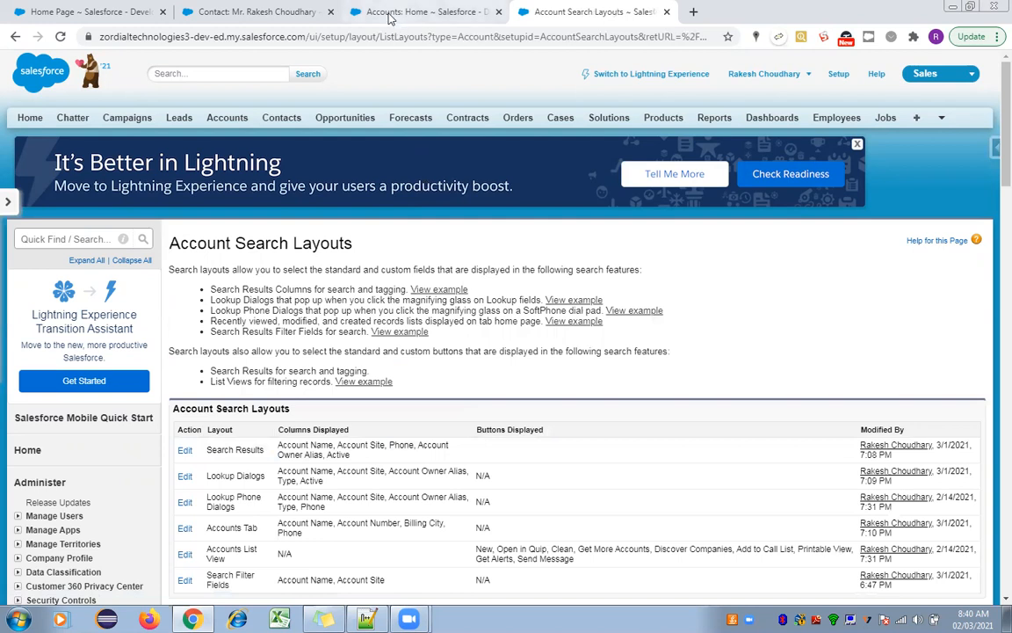
Compare the Recent Accounts columns on the Accounts home page with the Accounts Tab row in Account Search Layouts
{"action": "left_click", "coordinate": [391, 18]}
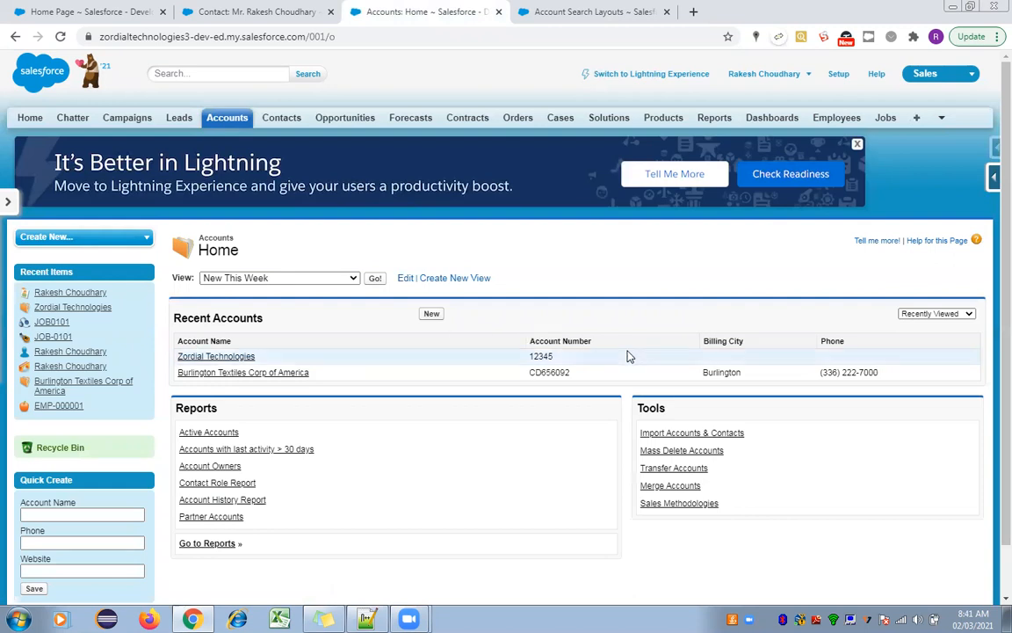
{"action": "left_click", "coordinate": [598, 9]}
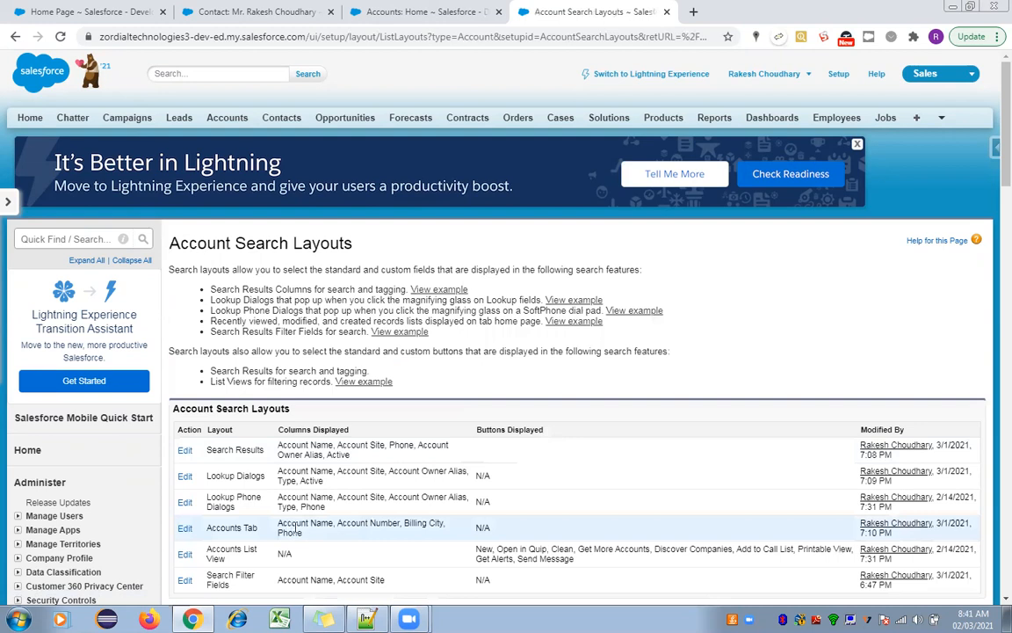
{"action": "left_click", "coordinate": [428, 10]}
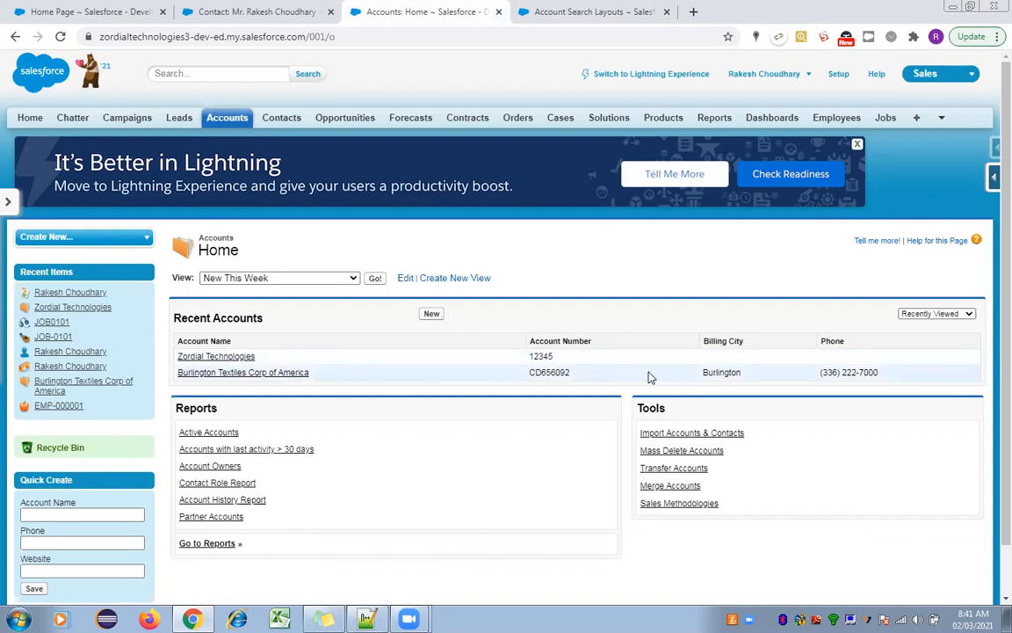
{"action": "left_click", "coordinate": [532, 12]}
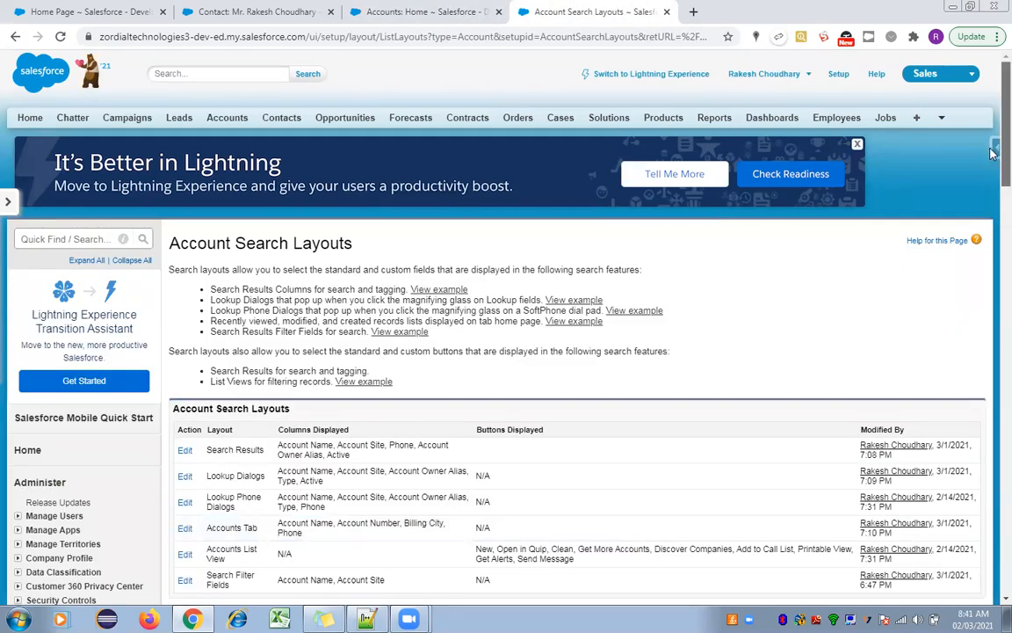
Review the Search Filter Fields row and the Search Results through Accounts Tab rows in Account Search Layouts, checking back on the Accounts home page
{"action": "scroll", "coordinate": [991, 169], "scroll_direction": "down", "scroll_amount": 2}
{"action": "scroll", "coordinate": [991, 176], "scroll_direction": "down", "scroll_amount": 3}
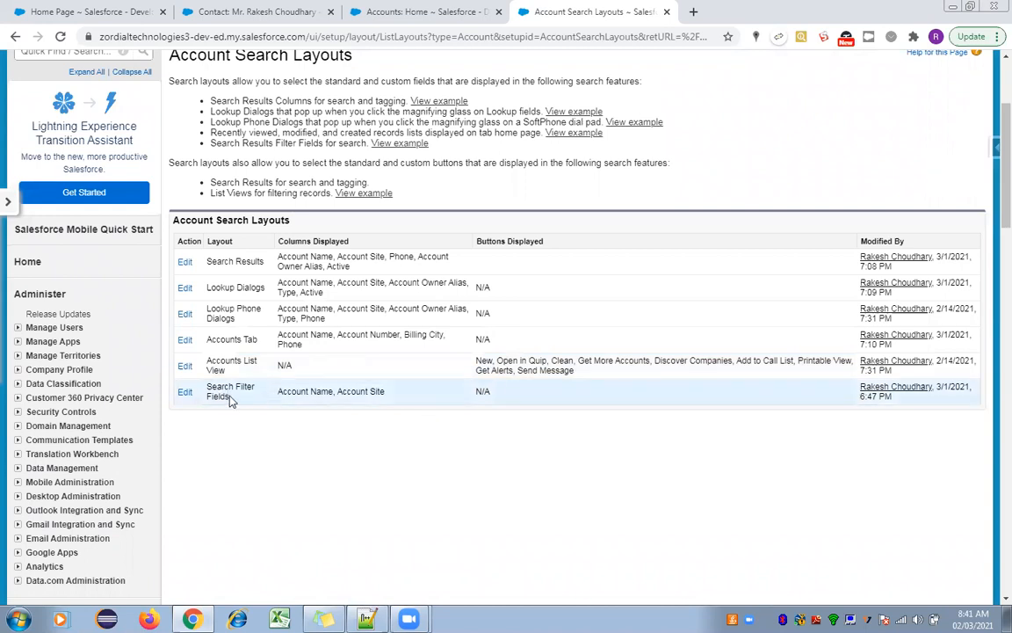
{"action": "left_click_drag", "start_coordinate": [230, 400], "coordinate": [208, 388]}
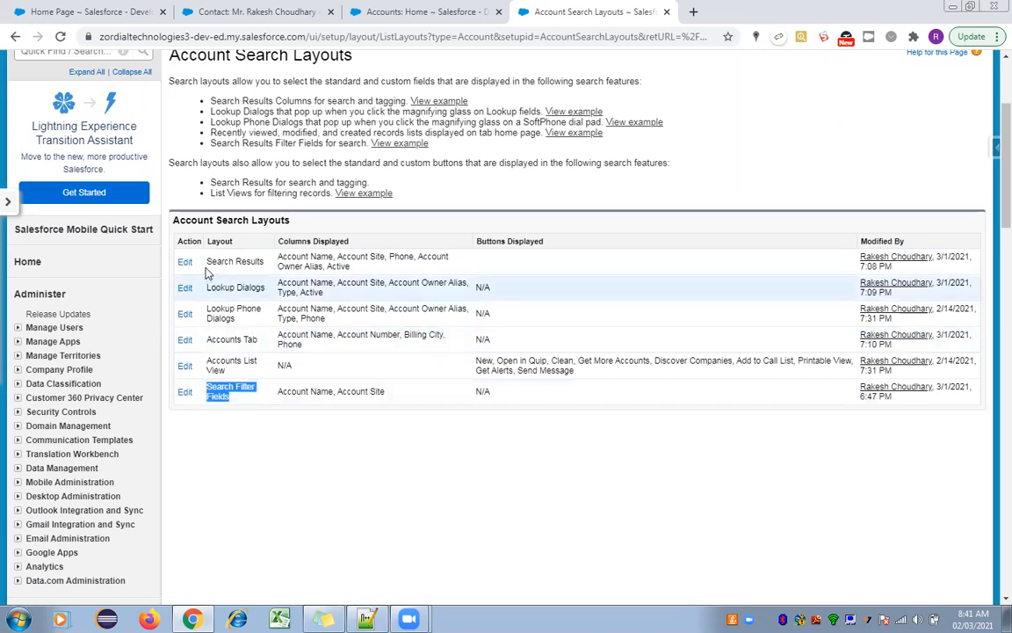
{"action": "left_click_drag", "start_coordinate": [208, 266], "coordinate": [717, 337]}
{"action": "left_click_drag", "start_coordinate": [876, 346], "coordinate": [392, 358]}
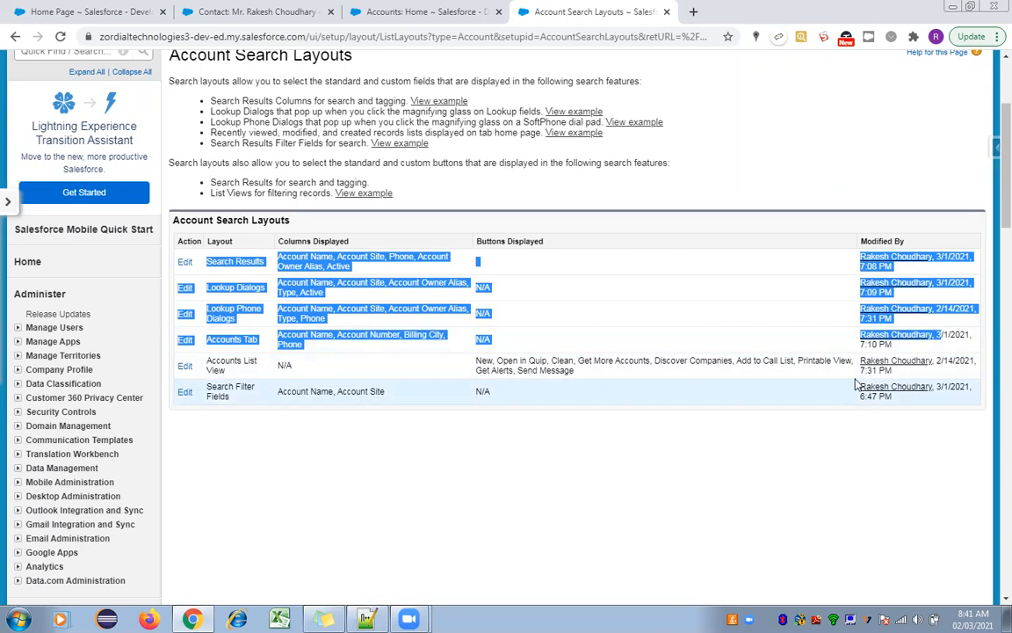
{"action": "scroll", "coordinate": [993, 221], "scroll_direction": "up", "scroll_amount": 3}
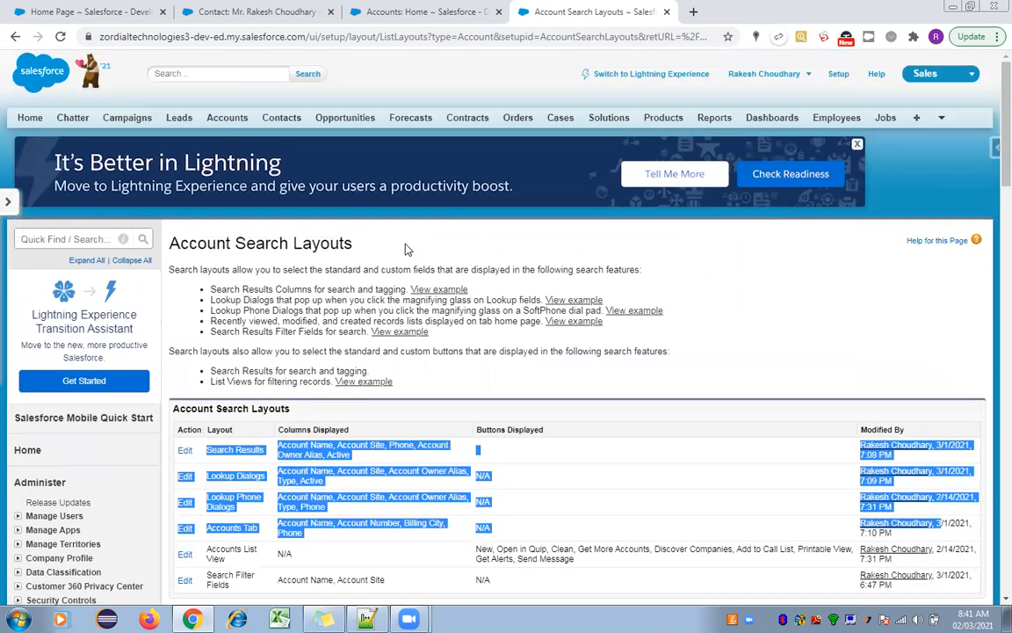
{"action": "left_click", "coordinate": [411, 12]}
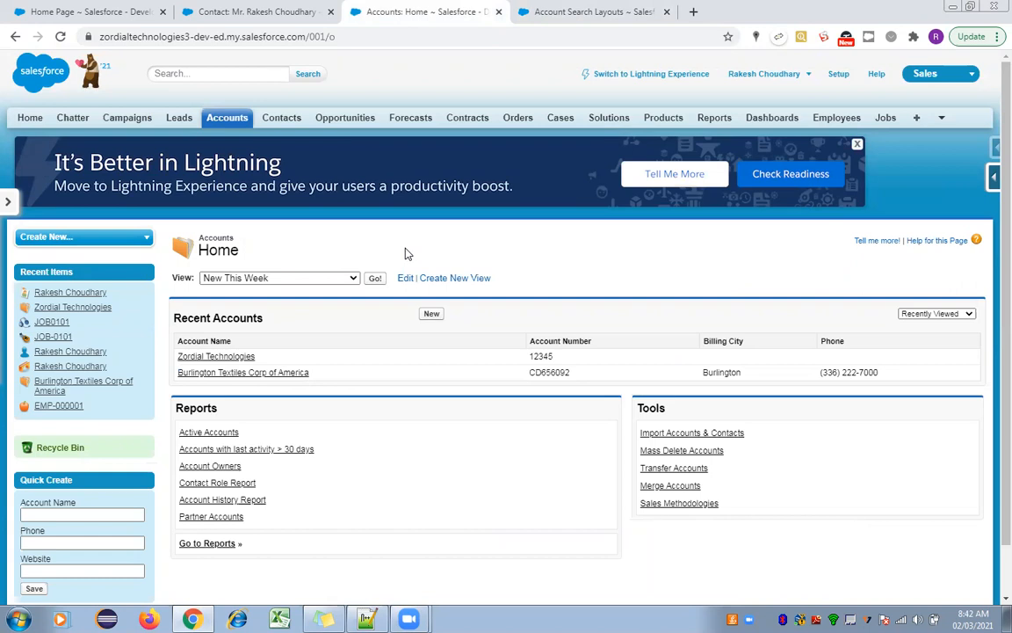
{"action": "left_click", "coordinate": [597, 11]}
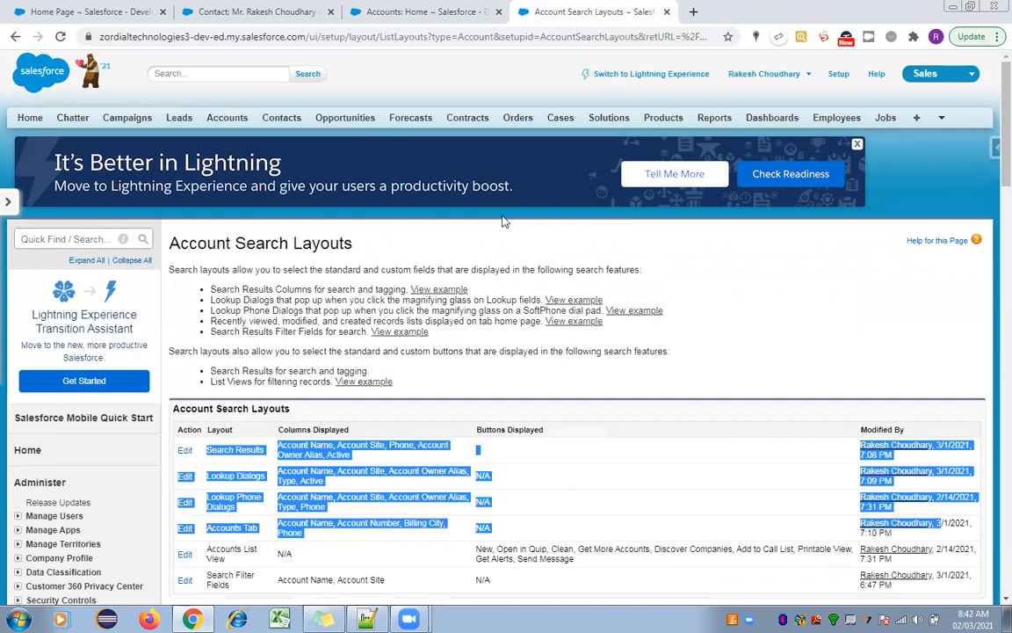
{"action": "left_click", "coordinate": [562, 351]}
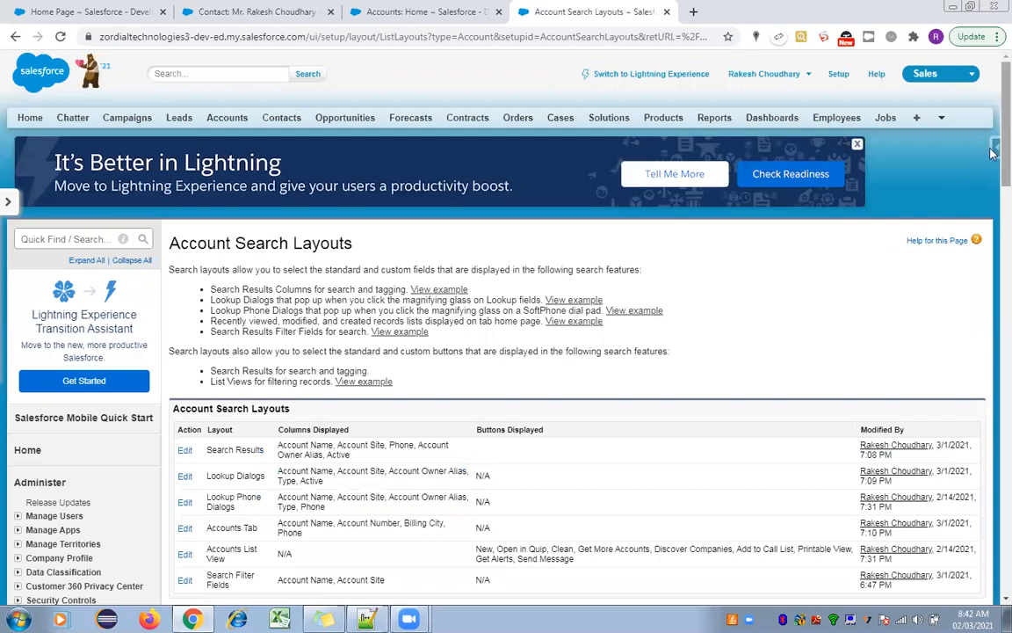
Examine the Lookup Dialogs, Lookup Phone Dialogs and Accounts Tab rows in the Account Search Layouts table
{"action": "scroll", "coordinate": [562, 263], "scroll_direction": "down", "scroll_amount": 3}
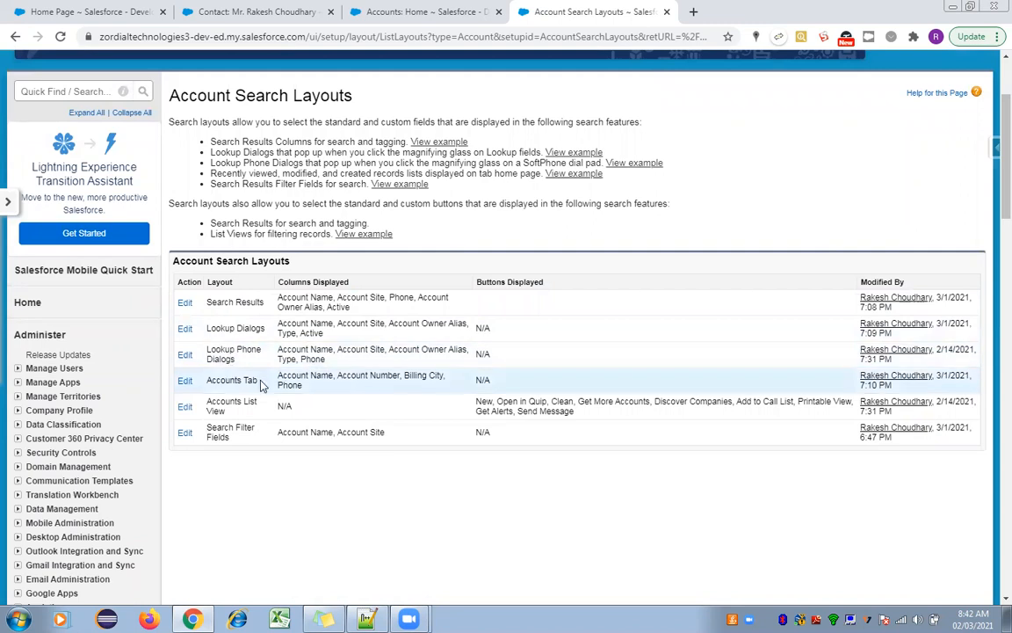
{"action": "left_click_drag", "start_coordinate": [237, 363], "coordinate": [179, 338]}
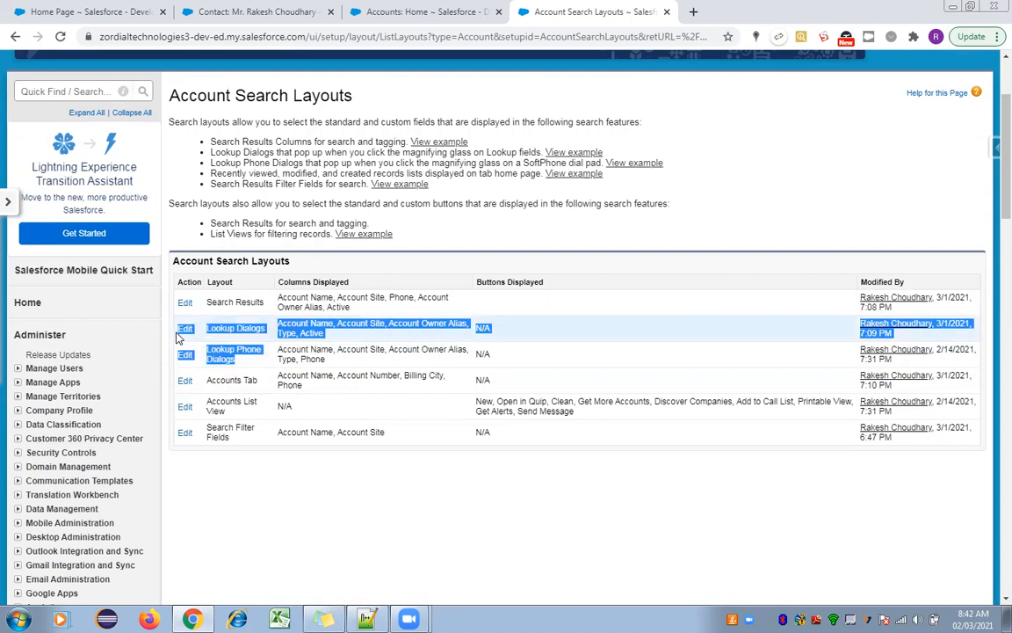
{"action": "left_click", "coordinate": [261, 329]}
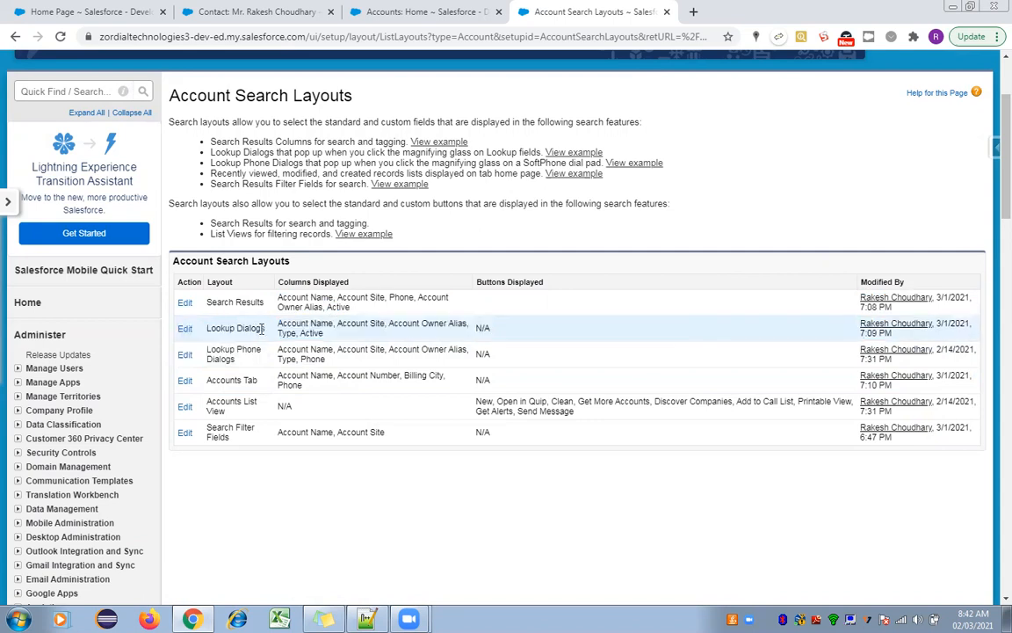
{"action": "left_click_drag", "start_coordinate": [259, 330], "coordinate": [218, 331]}
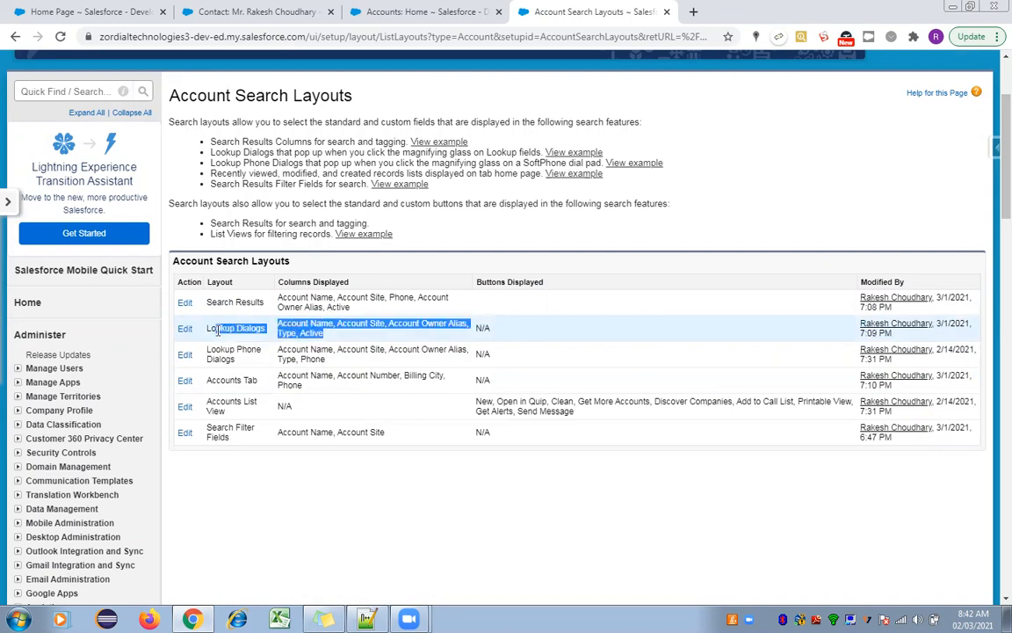
{"action": "left_click_drag", "start_coordinate": [326, 360], "coordinate": [208, 351]}
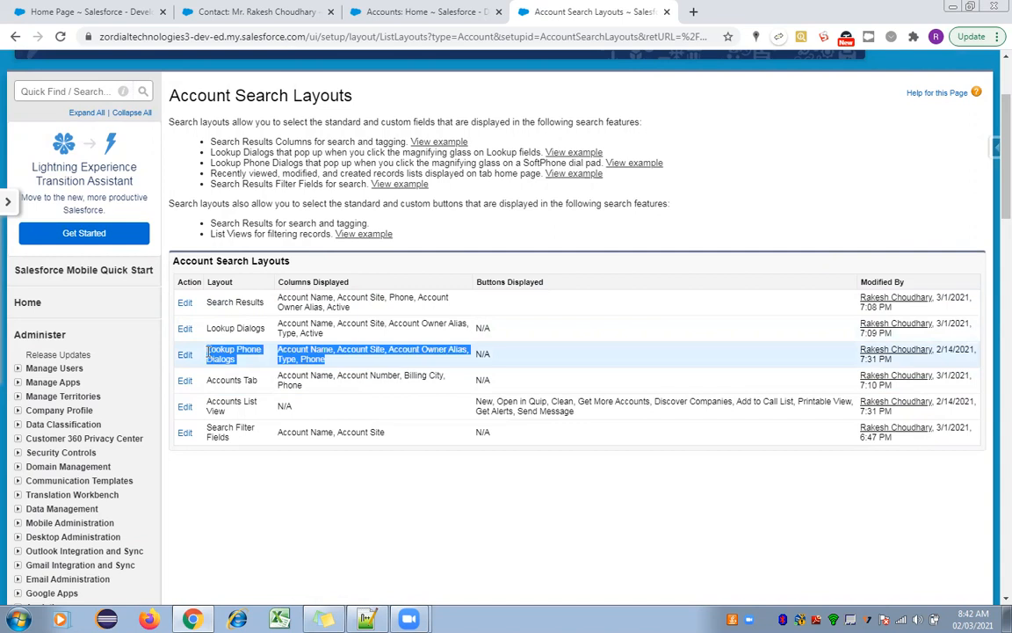
{"action": "left_click_drag", "start_coordinate": [259, 381], "coordinate": [204, 391]}
Reopen the Accounts home page for reference and examine the Accounts List View row in Account Search Layouts
{"action": "left_click", "coordinate": [406, 12]}
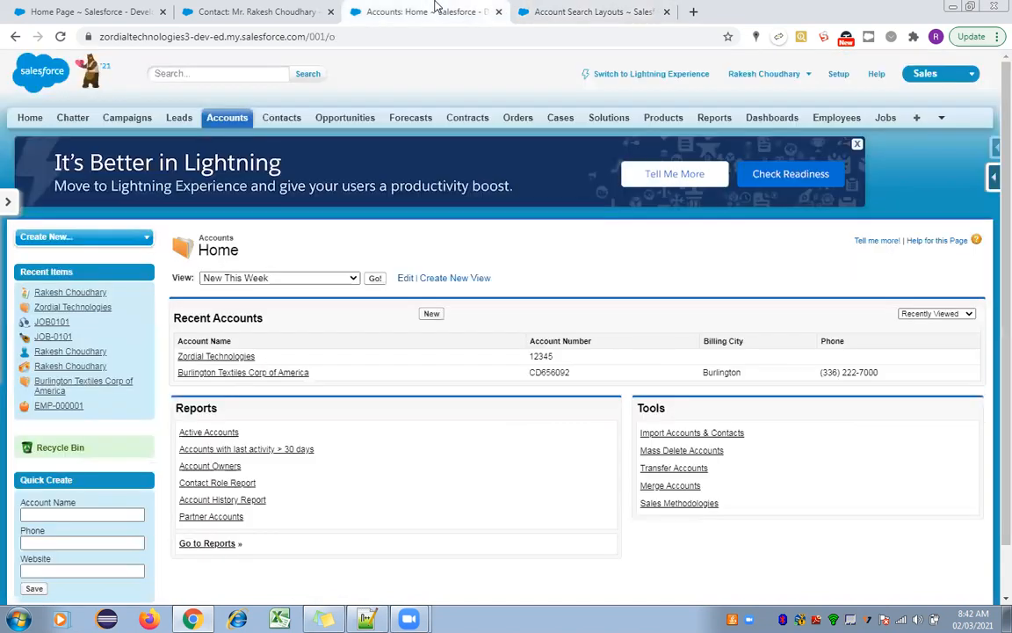
{"action": "left_click", "coordinate": [232, 120]}
{"action": "left_click", "coordinate": [593, 16]}
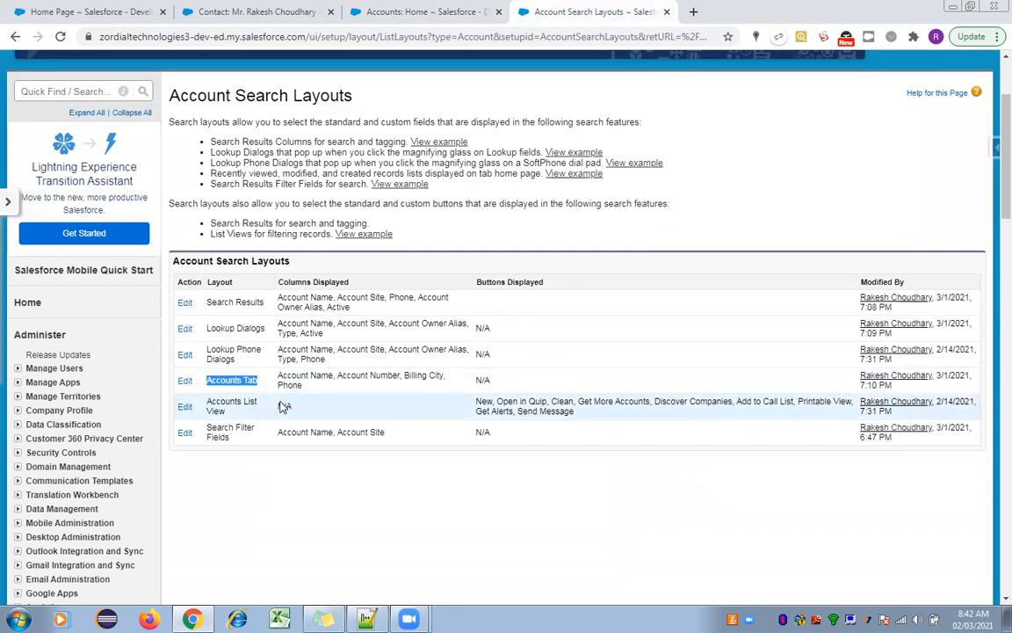
{"action": "triple_click", "coordinate": [226, 413]}
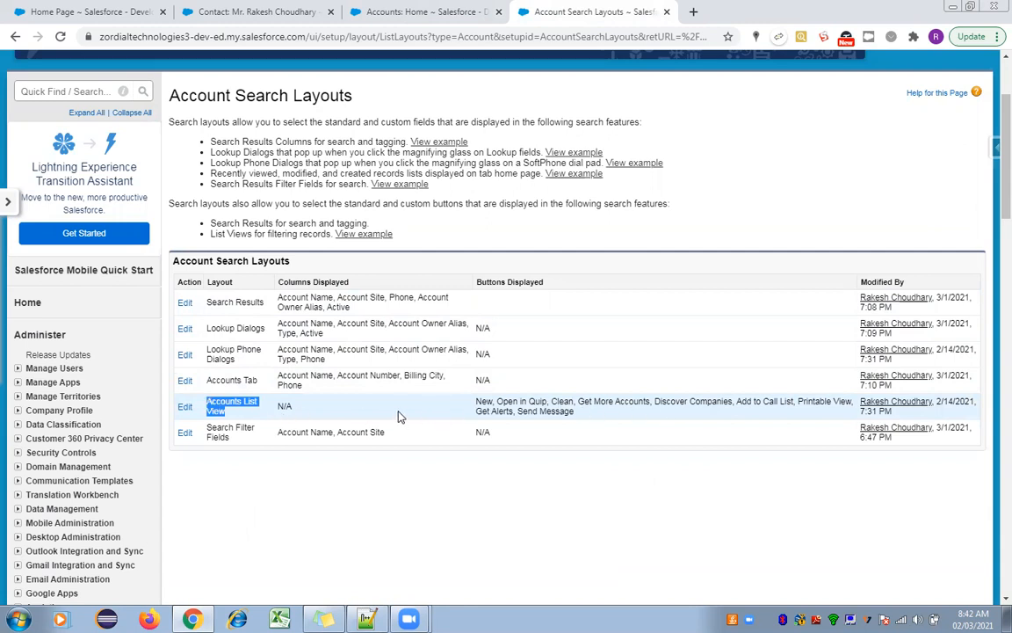
Close the contact, Accounts home and Account Search Layouts pages, keeping only the Setup home page open
{"action": "left_click", "coordinate": [429, 11]}
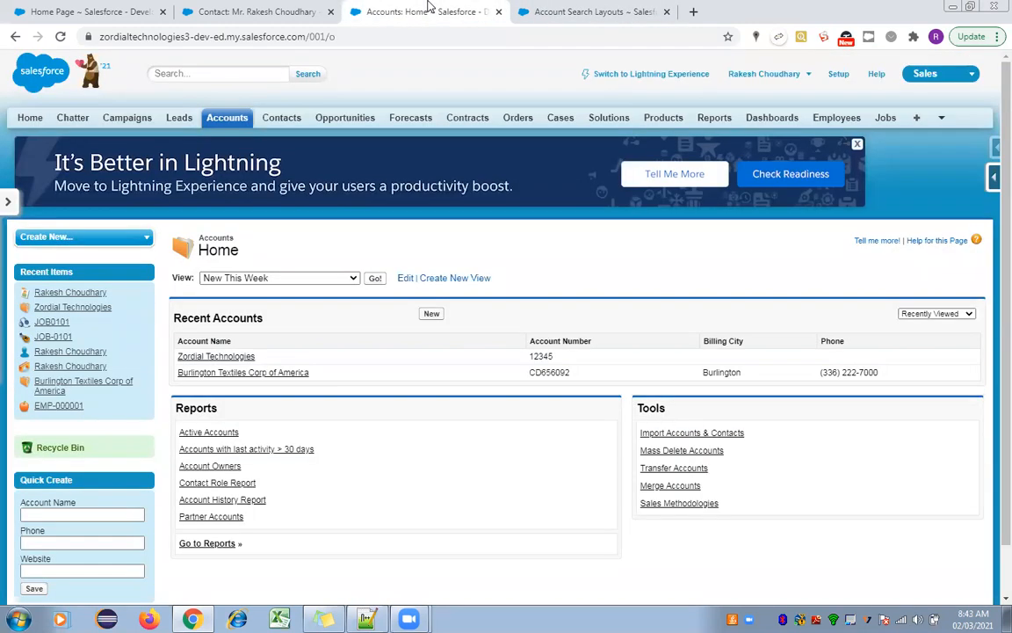
{"action": "left_click", "coordinate": [253, 11]}
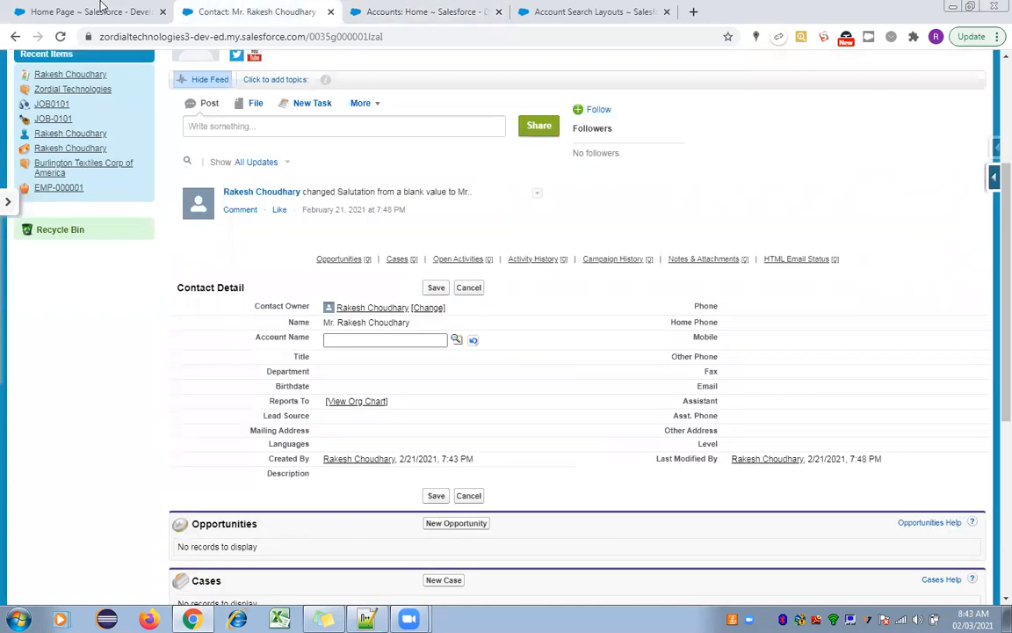
{"action": "left_click", "coordinate": [98, 11]}
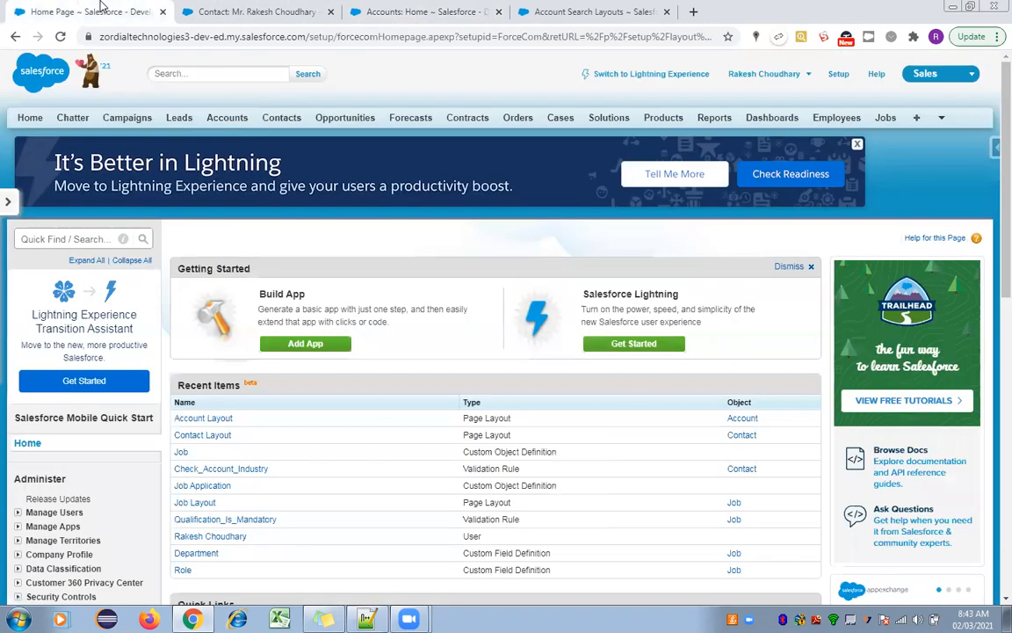
{"action": "left_click", "coordinate": [331, 11]}
{"action": "left_click", "coordinate": [330, 12]}
{"action": "left_click", "coordinate": [330, 11]}
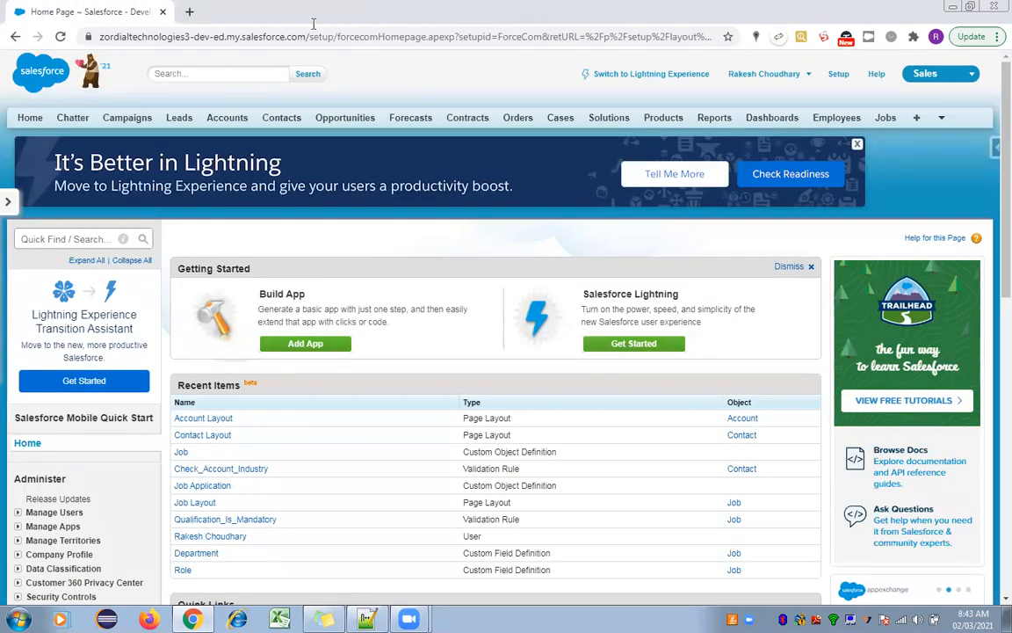
Search Setup for "workflow", open Workflow Rules and continue past the Understanding Workflow introduction to the list of all rules
{"action": "left_click", "coordinate": [50, 239]}
{"action": "type", "text": "workflow"}
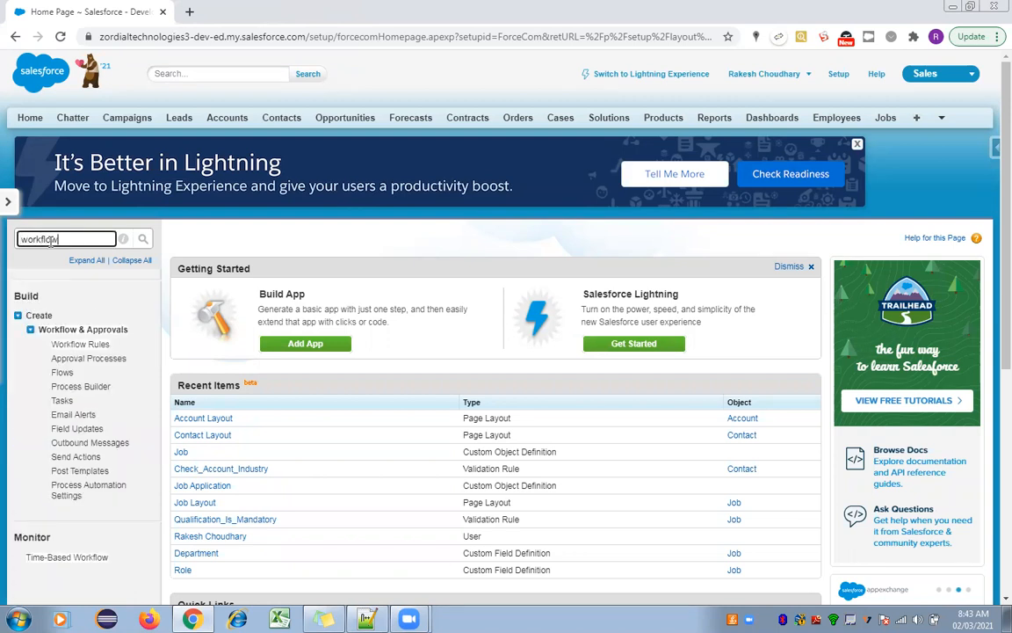
{"action": "left_click", "coordinate": [88, 345]}
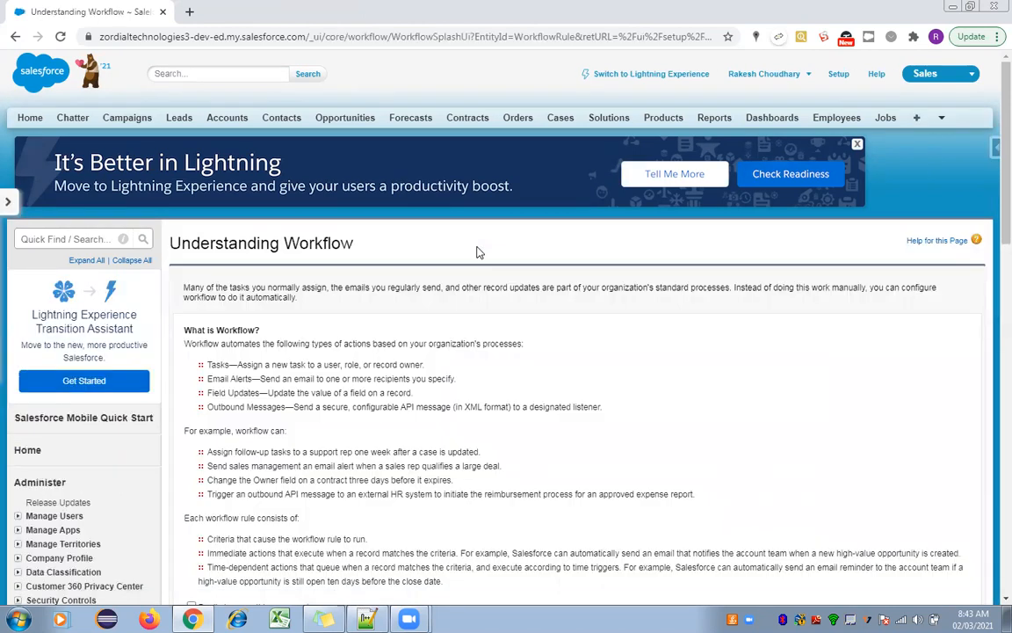
{"action": "scroll", "coordinate": [991, 236], "scroll_direction": "down", "scroll_amount": 5}
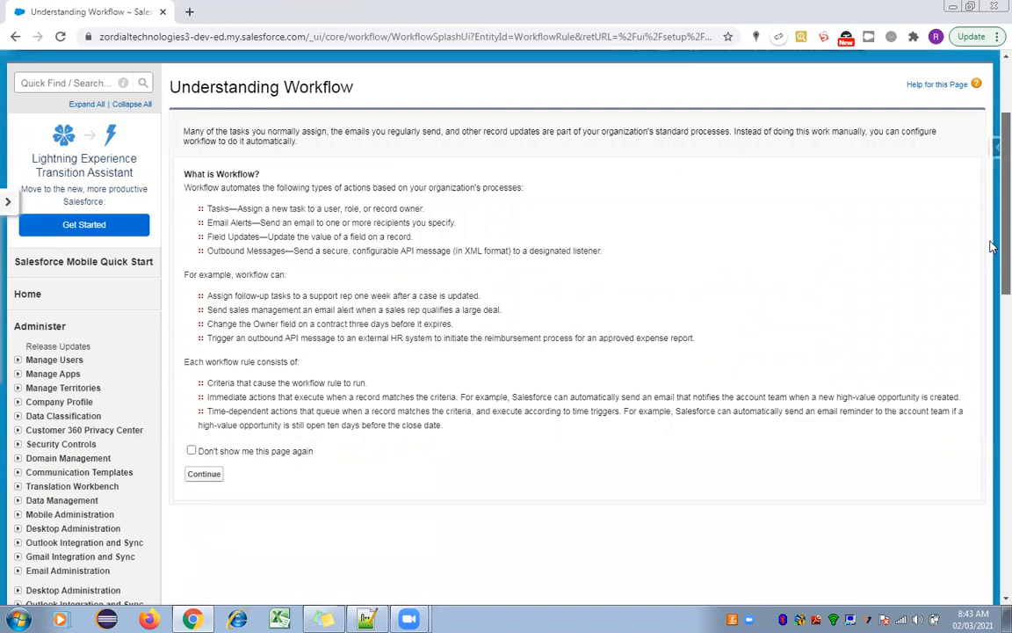
{"action": "scroll", "coordinate": [992, 236], "scroll_direction": "up", "scroll_amount": 2}
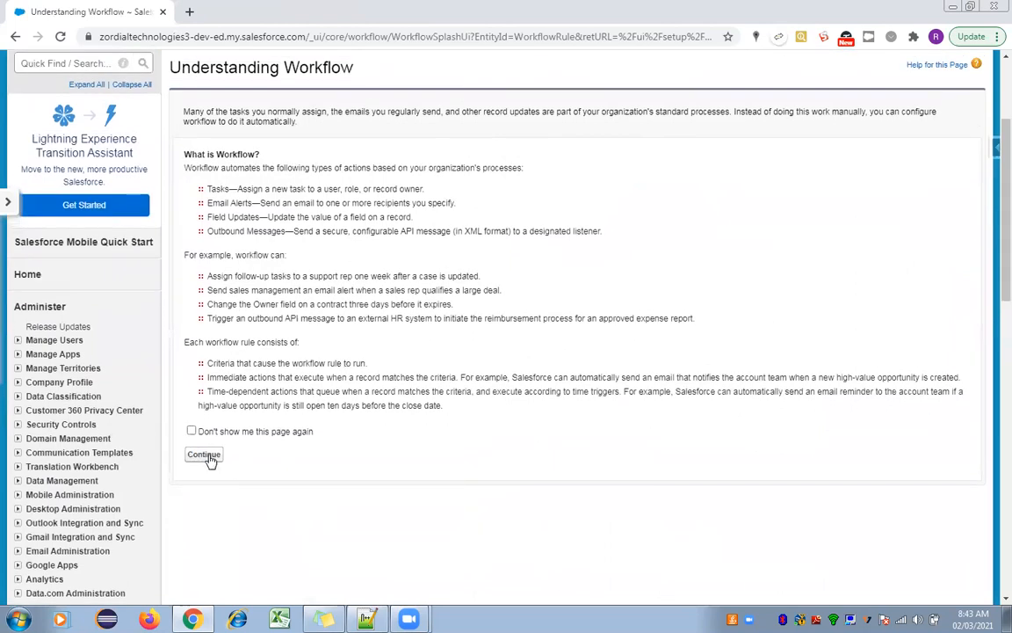
{"action": "left_click", "coordinate": [206, 456]}
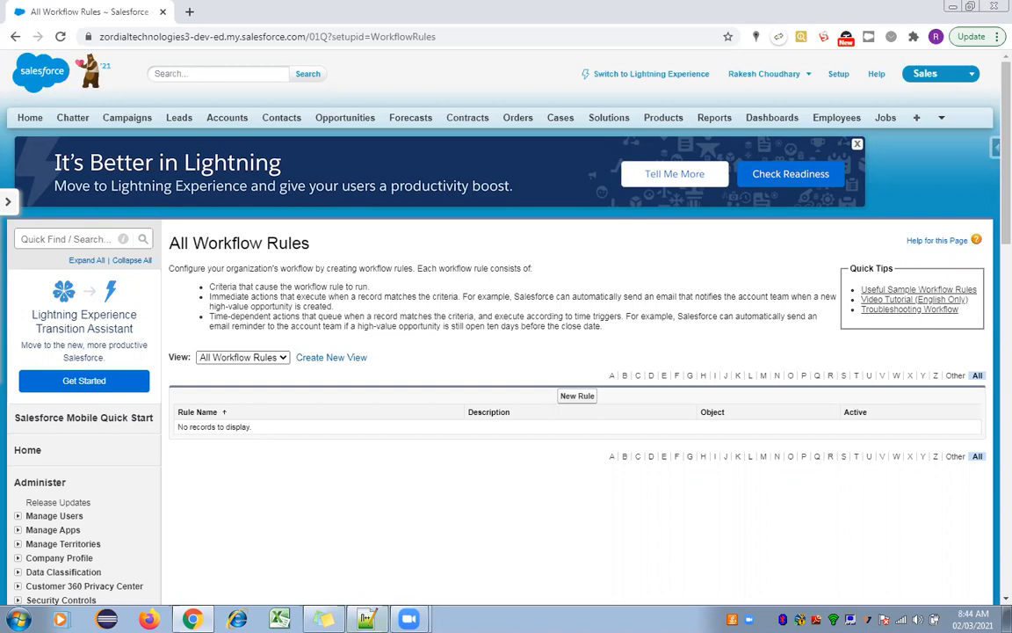
Switch to Notepad++ and delete all the text in the new 88 file
{"action": "key", "text": "alt+Tab"}
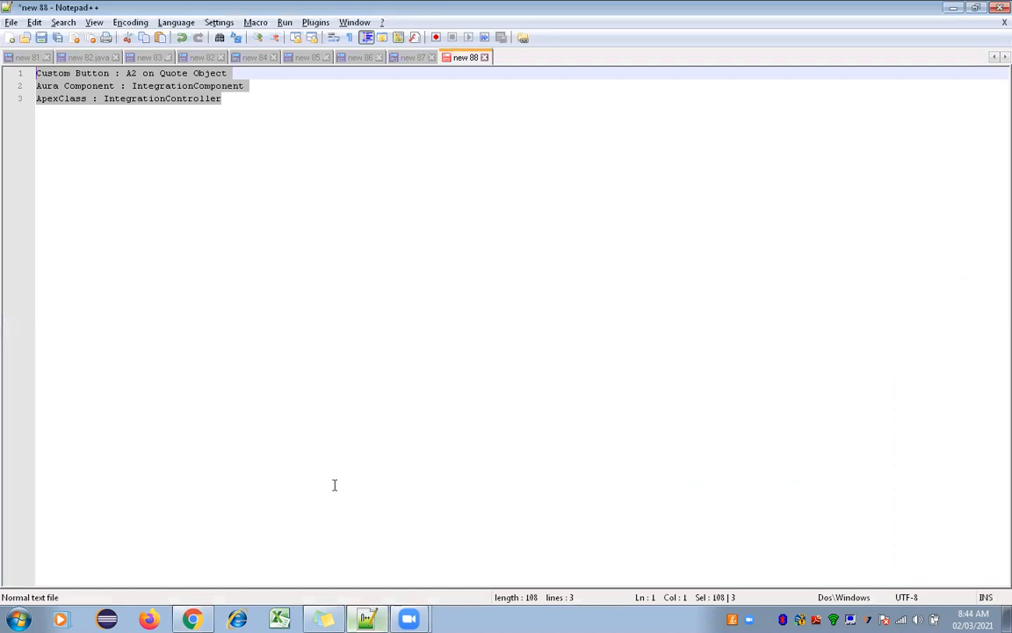
{"action": "left_click", "coordinate": [238, 104]}
{"action": "key", "text": "ctrl+a"}
{"action": "key", "text": "Delete"}
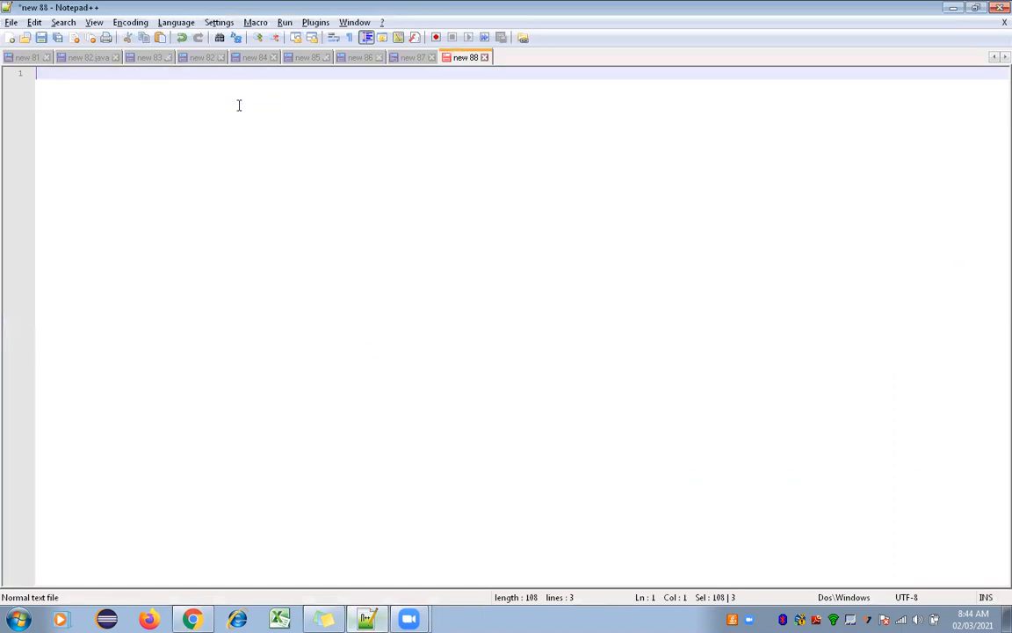
Write "Meet Subsiquently Critery" and, after a blank line, "Any Time Edited" in the note
{"action": "type", "text": "Meet Subsiquently"}
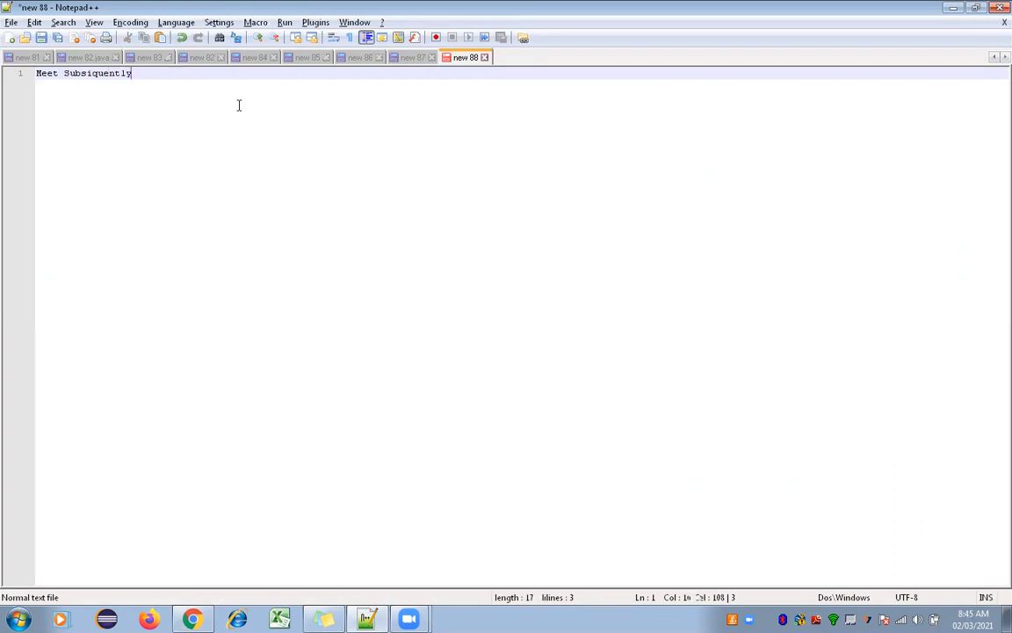
{"action": "type", "text": " Critery"}
{"action": "key", "text": "Return"}
{"action": "key", "text": "Return"}
{"action": "type", "text": "An"}
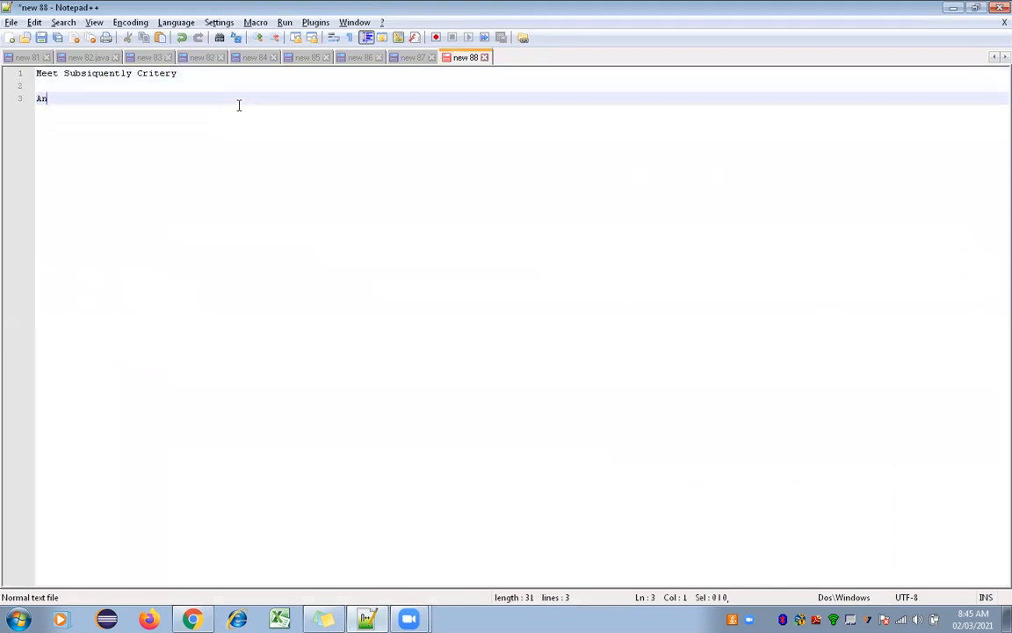
{"action": "type", "text": "y Time Edited"}
Insert "When Record is created" as the note's first line with a blank line beneath it, and highlight all the lines
{"action": "key", "text": "Up"}
{"action": "key", "text": "Up"}
{"action": "key", "text": "Home"}
{"action": "key", "text": "Return"}
{"action": "key", "text": "Return"}
{"action": "key", "text": "Up"}
{"action": "key", "text": "Up"}
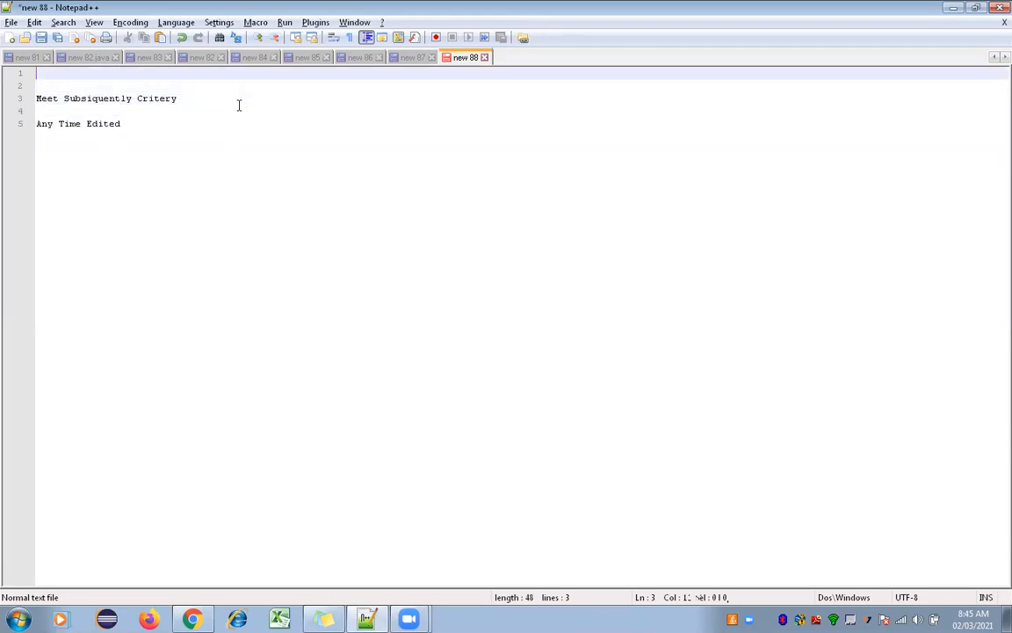
{"action": "type", "text": "When Re"}
{"action": "type", "text": "rd is created"}
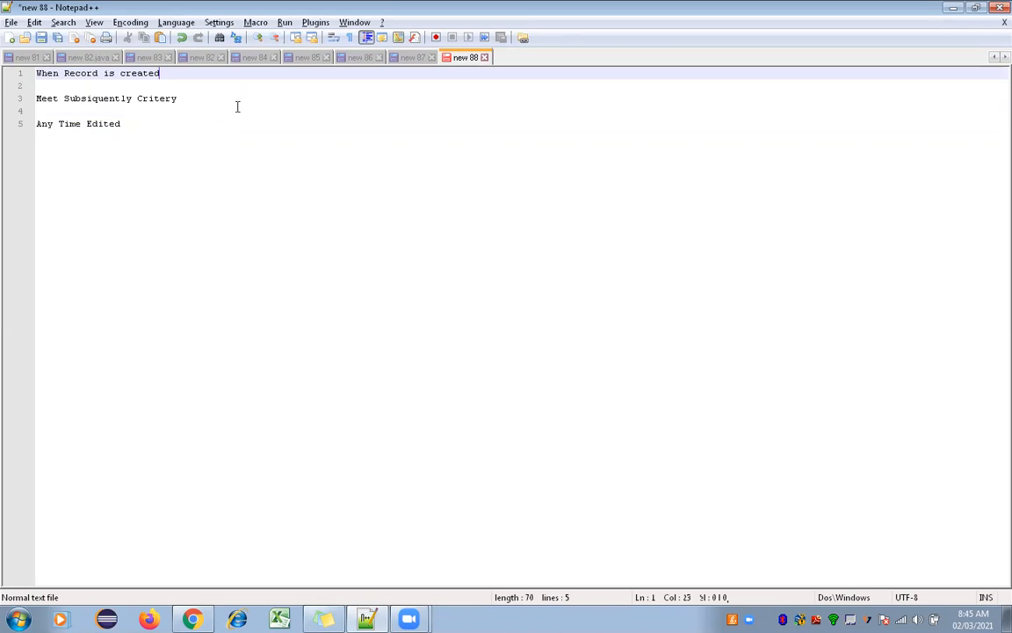
{"action": "left_click_drag", "start_coordinate": [125, 126], "coordinate": [34, 72]}
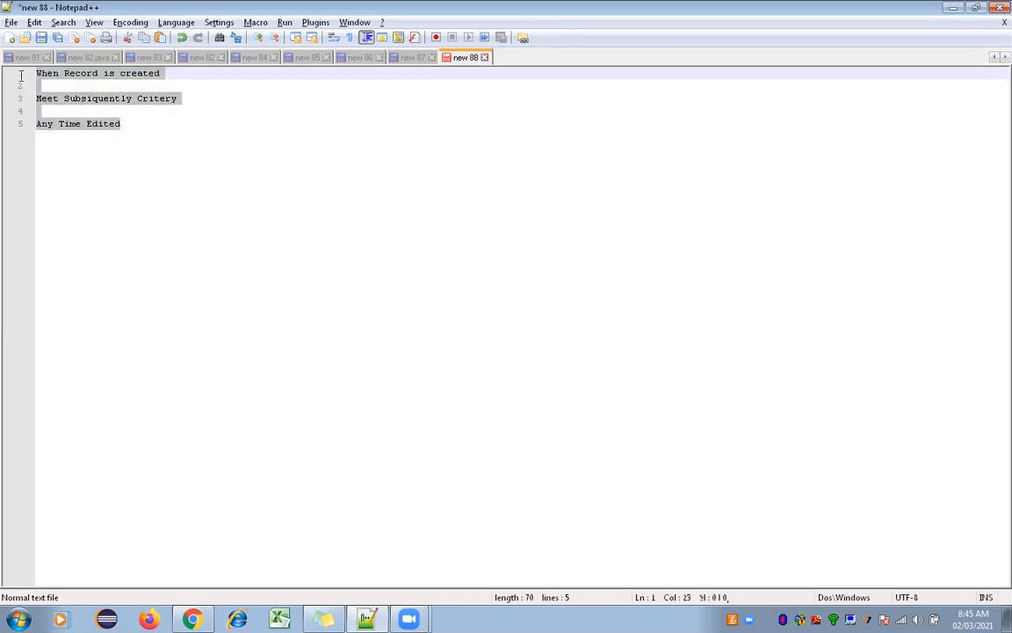
Append "- New" to the note's "When Record is created" line and "- Industry = Agriculture." to the "Meet Subsiquently Critery" line
{"action": "left_click", "coordinate": [181, 75]}
{"action": "type", "text": "- New"}
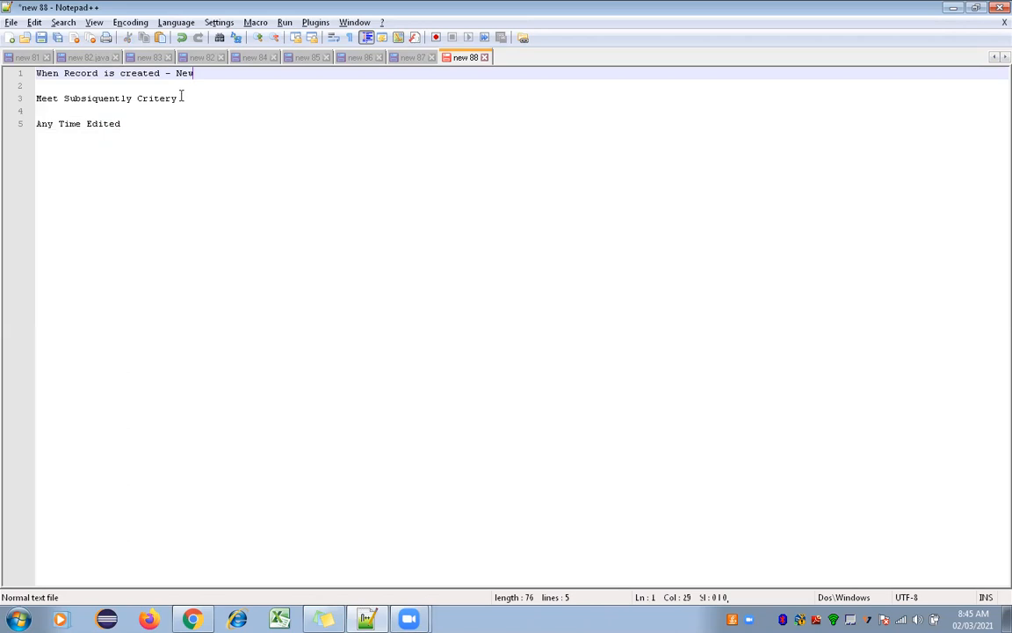
{"action": "left_click", "coordinate": [181, 98]}
{"action": "type", "text": "-"}
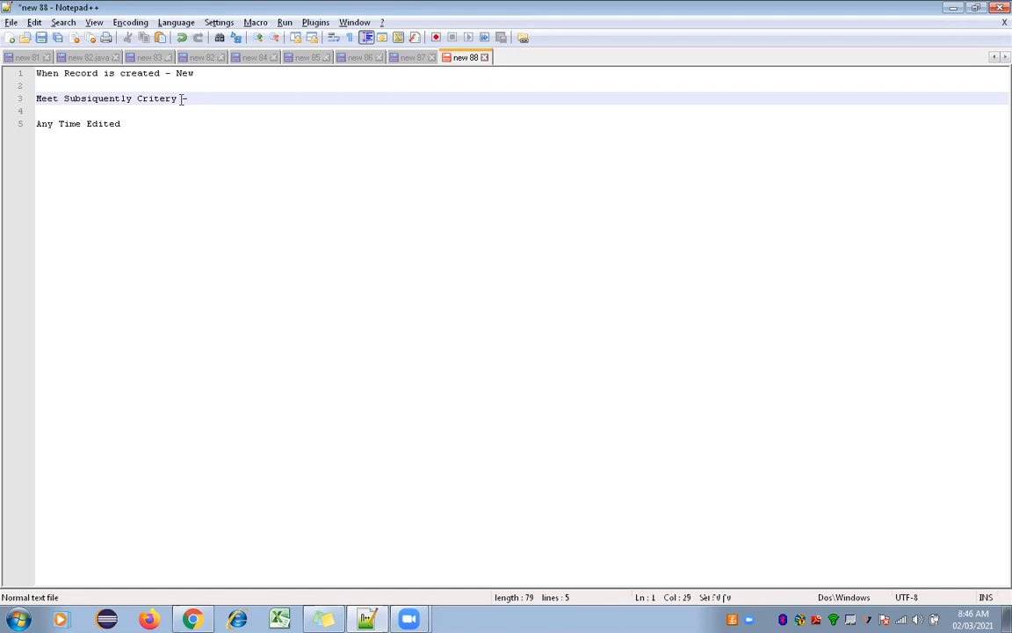
{"action": "type", "text": "Industry = Agriculture."}
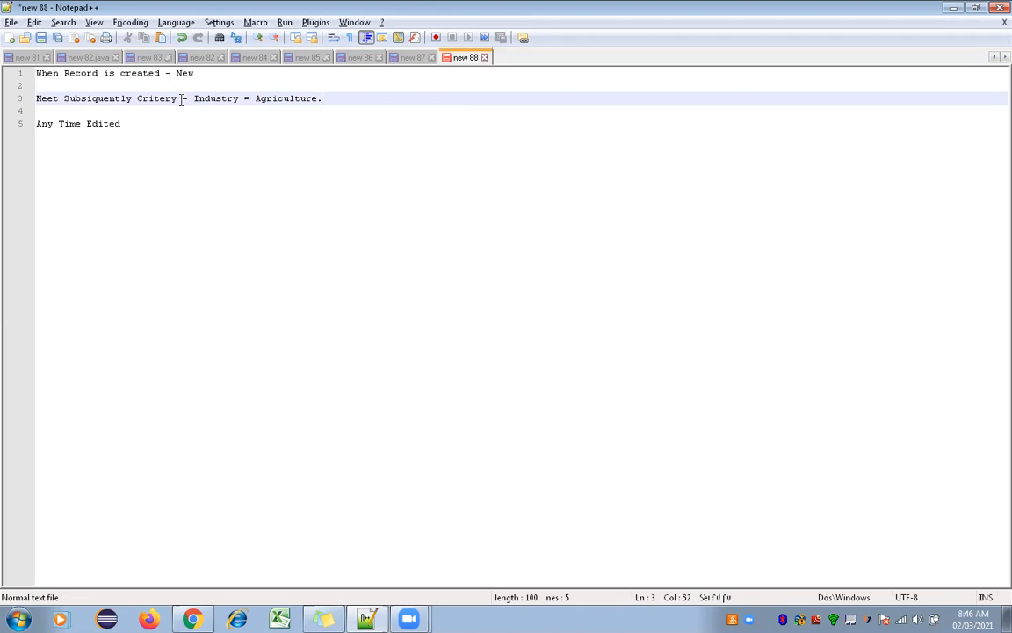
Add "(Recursion Trigger Not allowed)" after "Industry = Agriculture." in the note and highlight the word "Agriculture"
{"action": "type", "text": "("}
{"action": "type", "text": "Recur"}
{"action": "type", "text": "sion Trigger"}
{"action": "type", "text": " Not allow"}
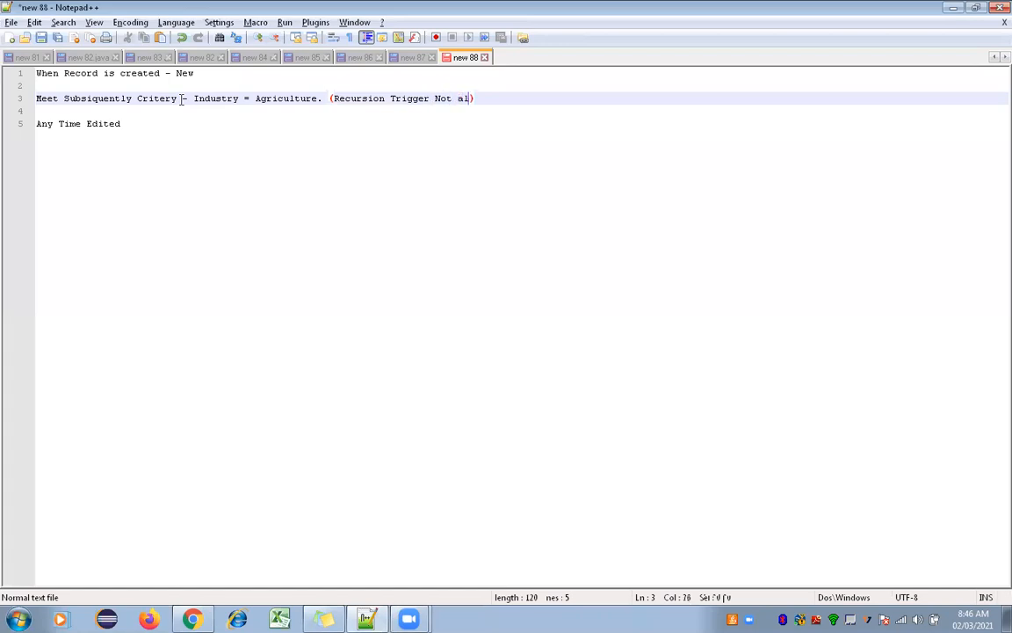
{"action": "type", "text": "ed"}
{"action": "double_click", "coordinate": [283, 99]}
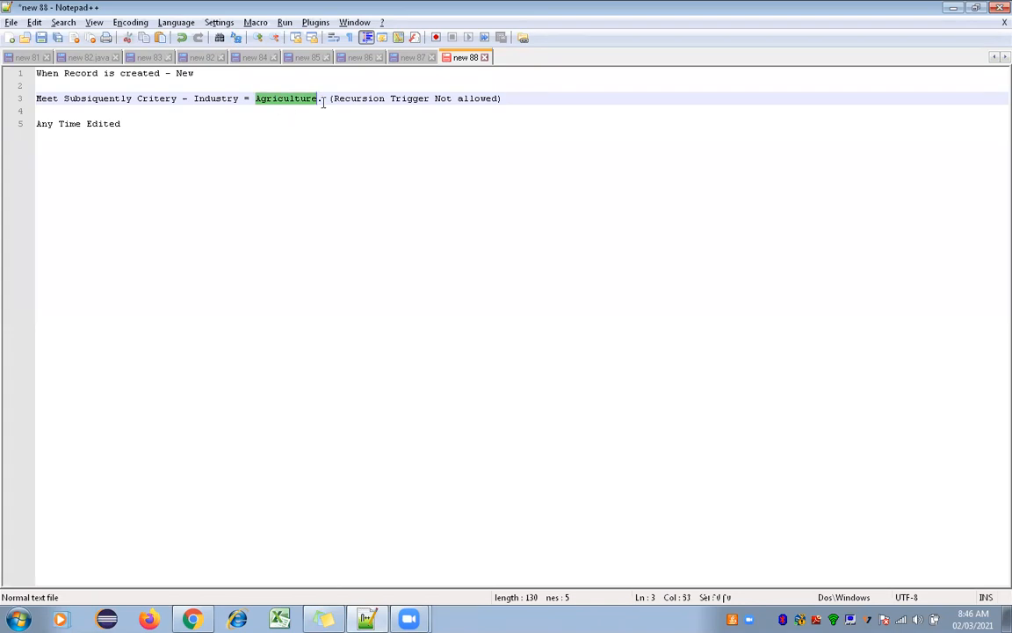
{"action": "left_click", "coordinate": [530, 102]}
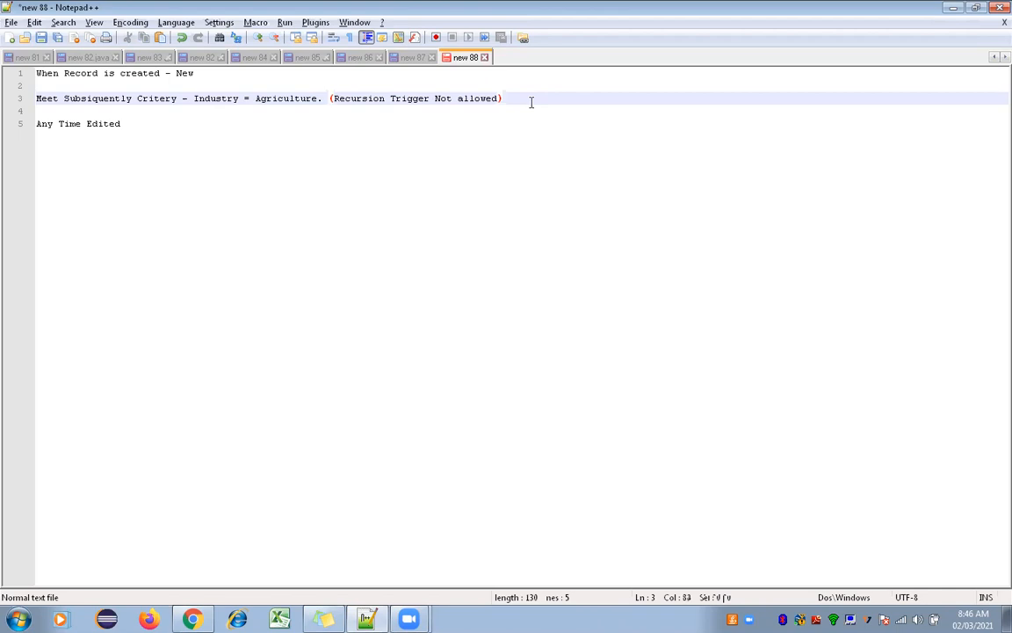
Extend the "Meet Subsiquently Critery" line with "/ Industry Change = Transporation / Agriculture" and highlight its "Industry = Agriculture." part
{"action": "left_click", "coordinate": [280, 102]}
{"action": "left_click", "coordinate": [516, 99]}
{"action": "type", "text": "/ Industry Change = Transporation / Agriculture"}
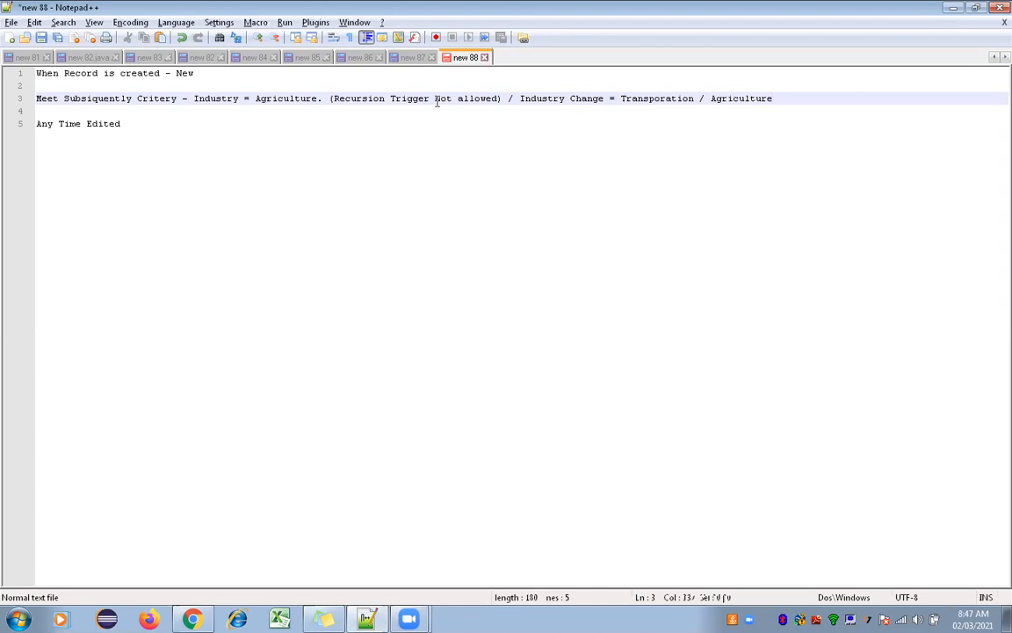
{"action": "left_click_drag", "start_coordinate": [194, 98], "coordinate": [324, 101]}
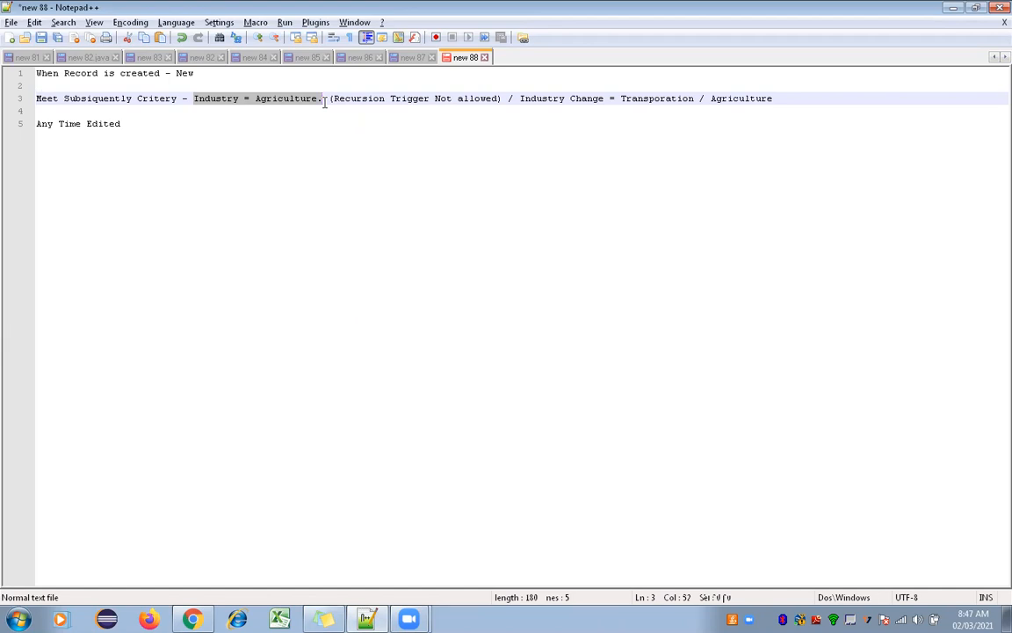
Append "= Any time when update" to the "Any Time Edited" line
{"action": "key", "text": "Down"}
{"action": "key", "text": "Down"}
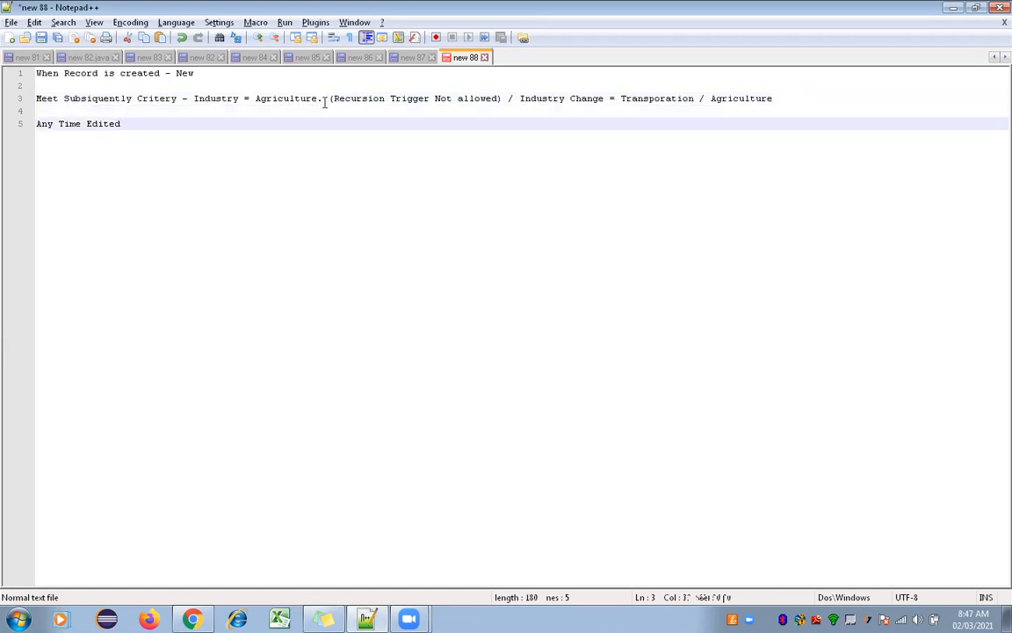
{"action": "type", "text": "="}
{"action": "type", "text": "Any time when update"}
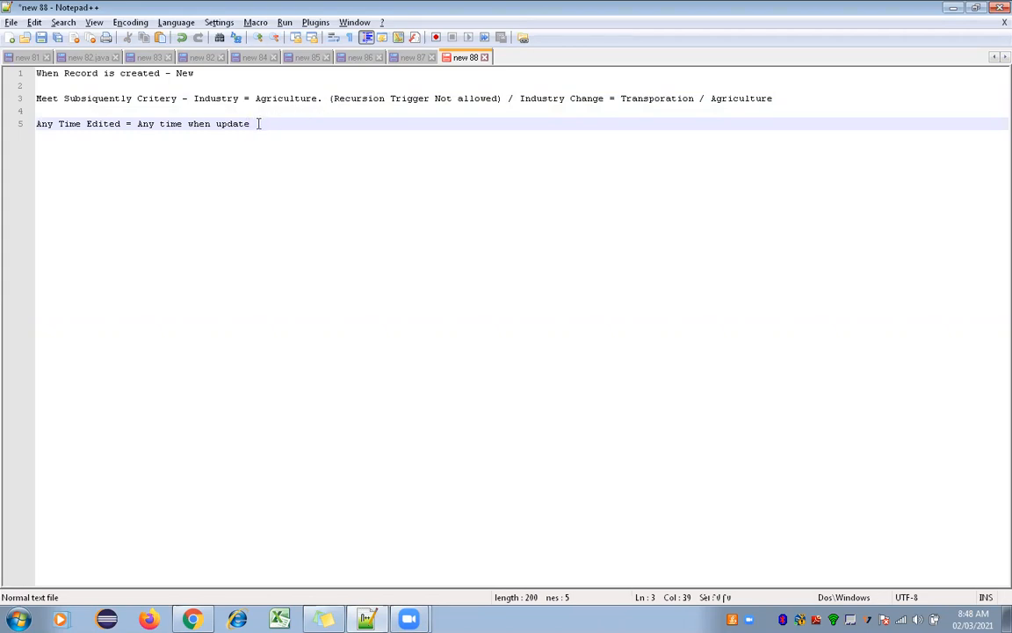
Highlight all the note's lines, and the "Any Time Edited" and "Meet Subsiquently Critery" lines individually
{"action": "left_click", "coordinate": [160, 130], "text": "shift"}
{"action": "left_click_drag", "start_coordinate": [160, 130], "coordinate": [29, 81]}
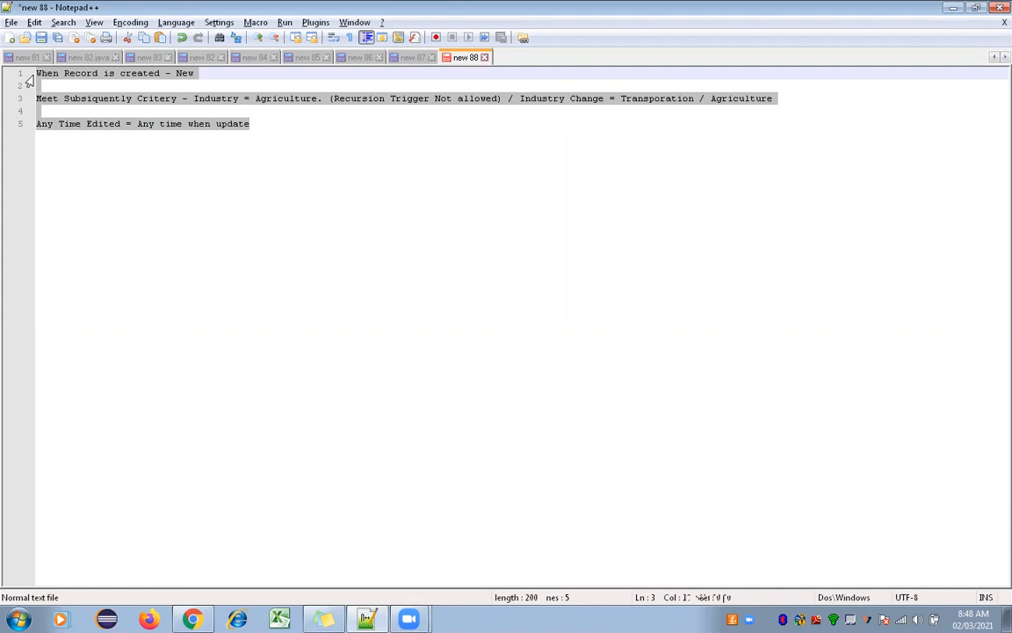
{"action": "double_click", "coordinate": [70, 97]}
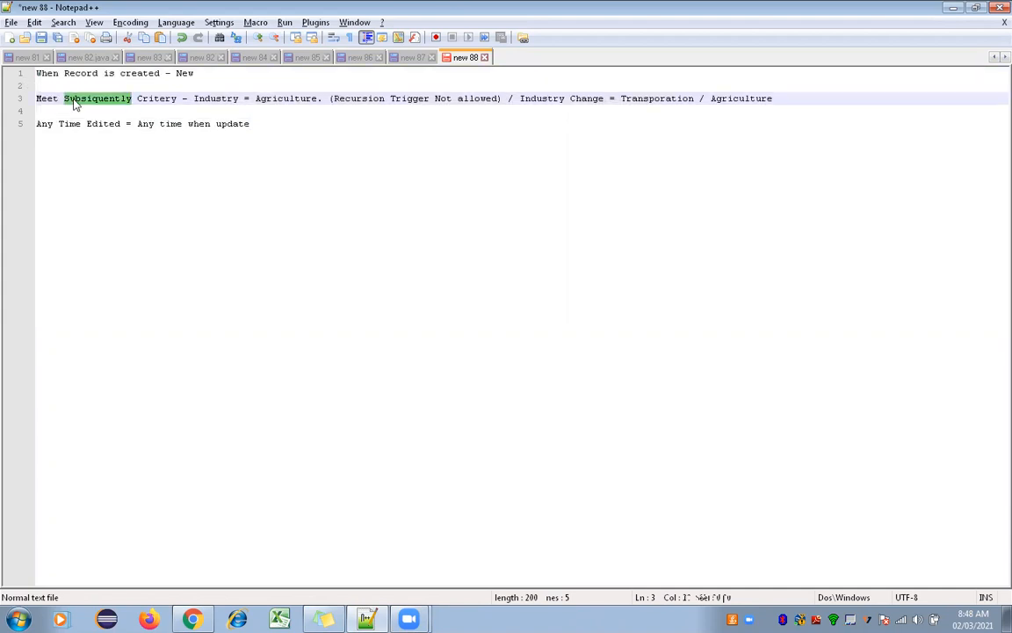
{"action": "left_click", "coordinate": [254, 123]}
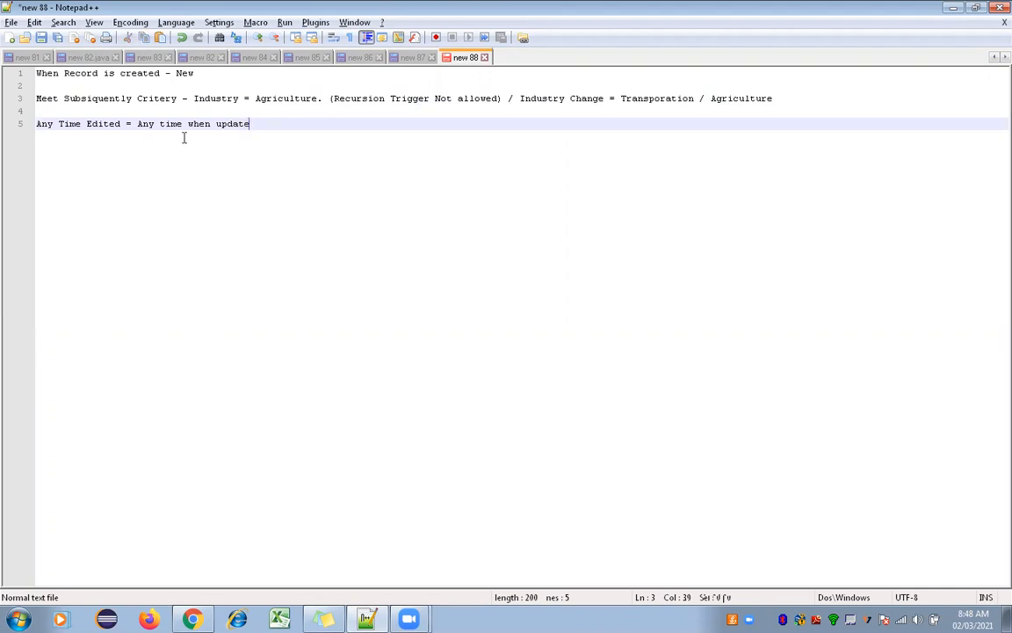
{"action": "left_click", "coordinate": [39, 124], "text": "shift"}
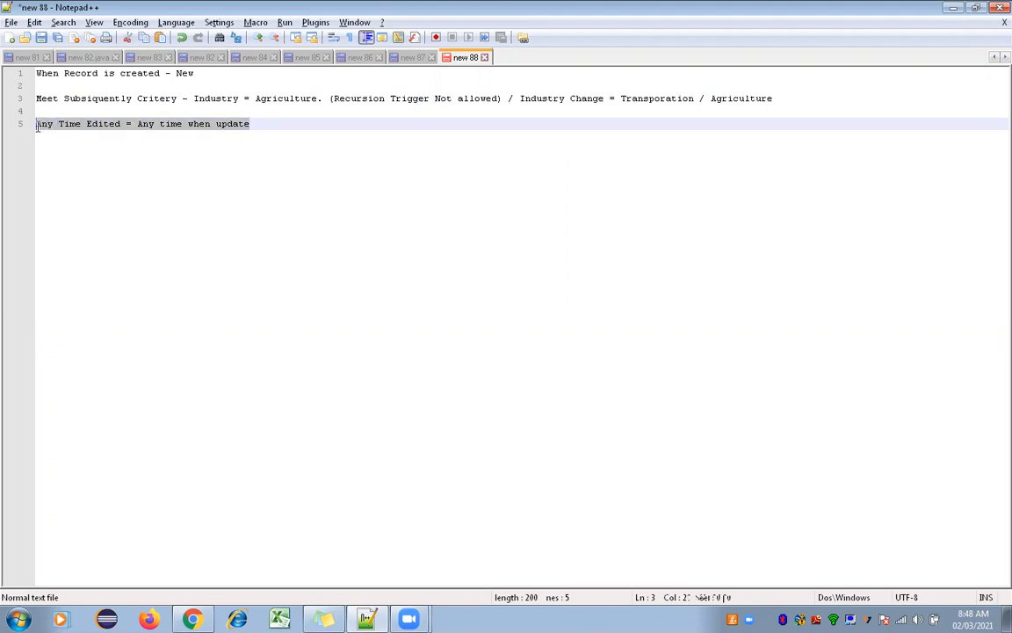
{"action": "left_click", "coordinate": [779, 95]}
{"action": "left_click_drag", "start_coordinate": [777, 97], "coordinate": [26, 106]}
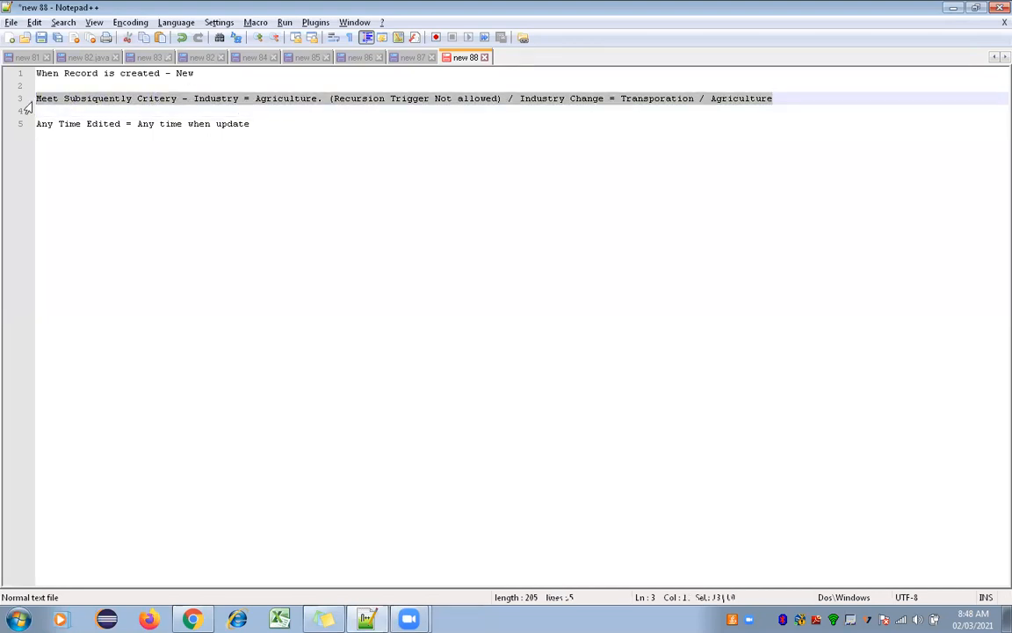
Switch to Salesforce in Chrome and start a new workflow rule for the Account object, continuing to its configuration step
{"action": "left_click", "coordinate": [191, 619]}
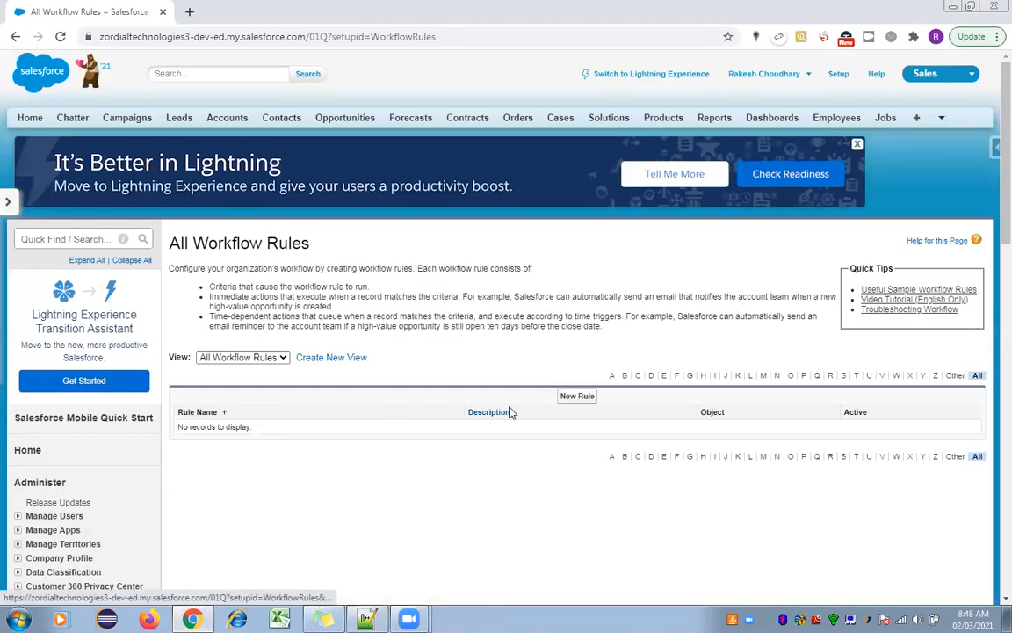
{"action": "left_click", "coordinate": [576, 397]}
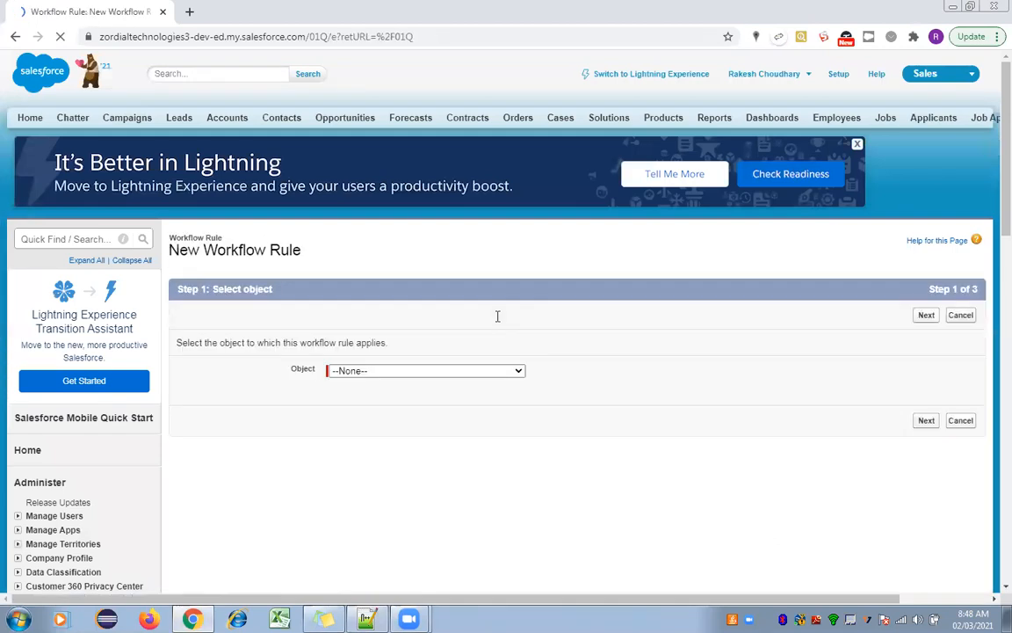
{"action": "left_click", "coordinate": [475, 371]}
{"action": "scroll", "coordinate": [427, 335], "scroll_direction": "down", "scroll_amount": 1}
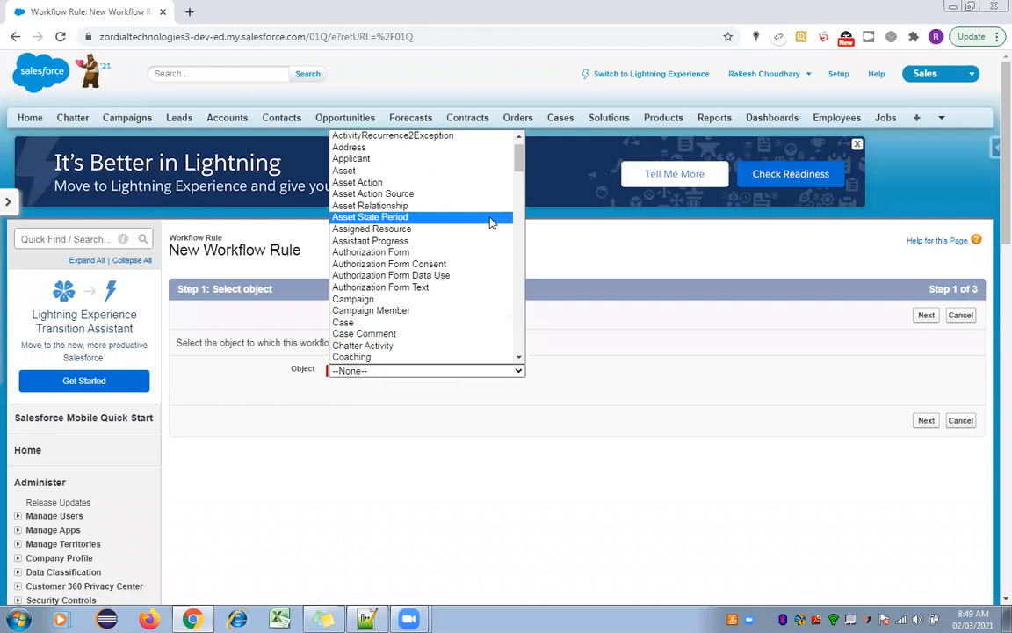
{"action": "scroll", "coordinate": [470, 145], "scroll_direction": "up", "scroll_amount": 1}
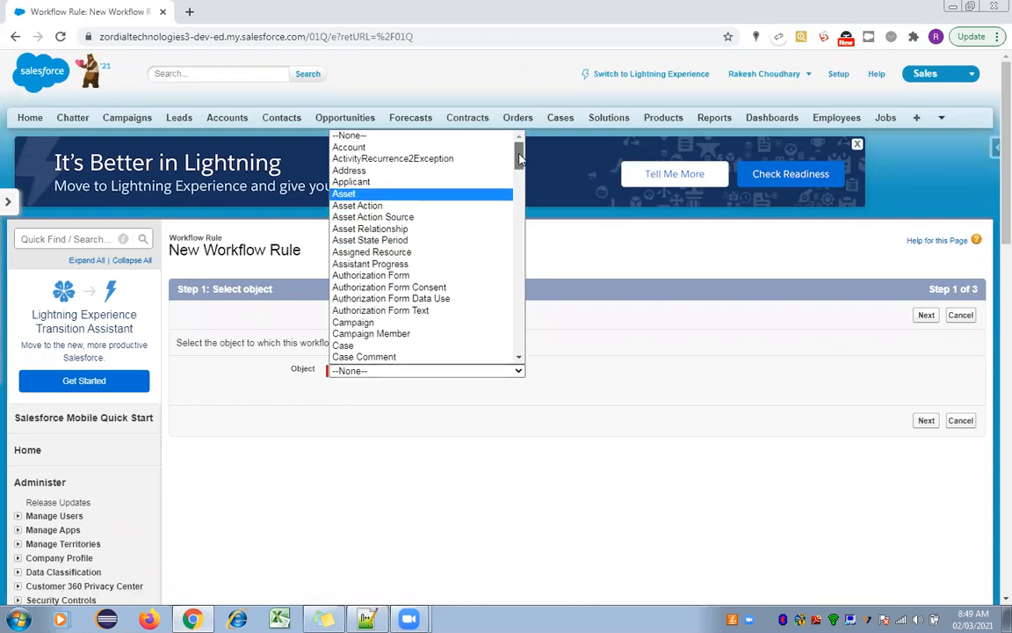
{"action": "left_click", "coordinate": [384, 148]}
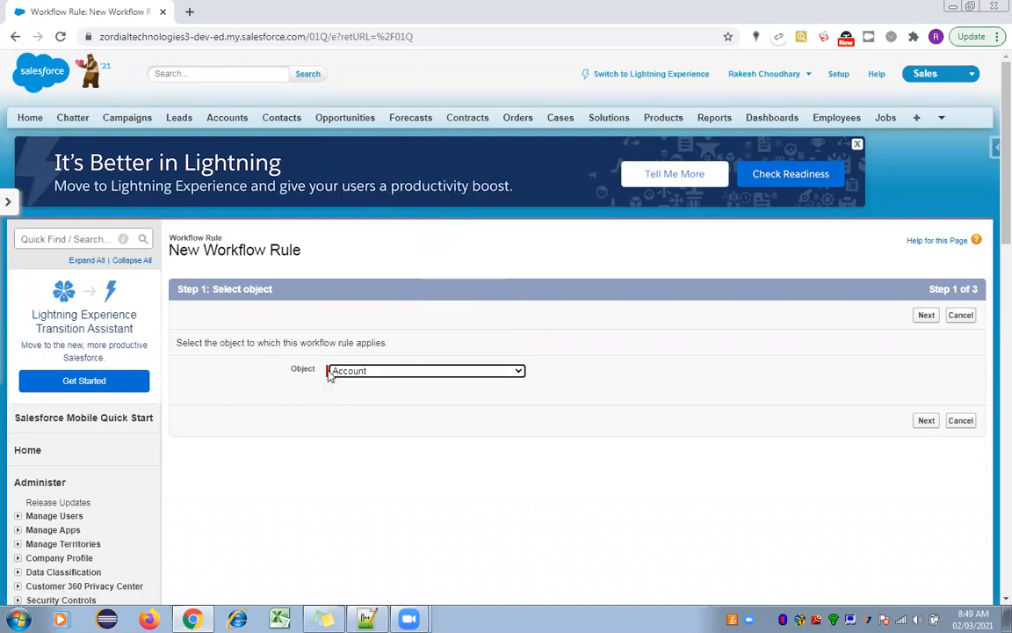
{"action": "left_click", "coordinate": [926, 317]}
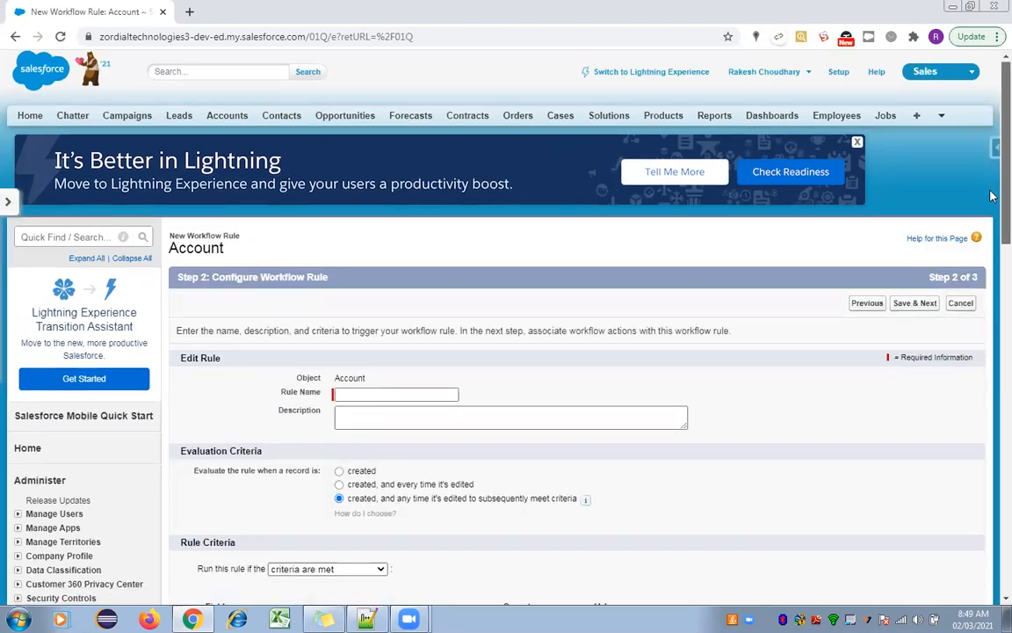
Name the workflow rule "Send Email On Industry Change" and leave its description empty
{"action": "scroll", "coordinate": [991, 196], "scroll_direction": "down", "scroll_amount": 5}
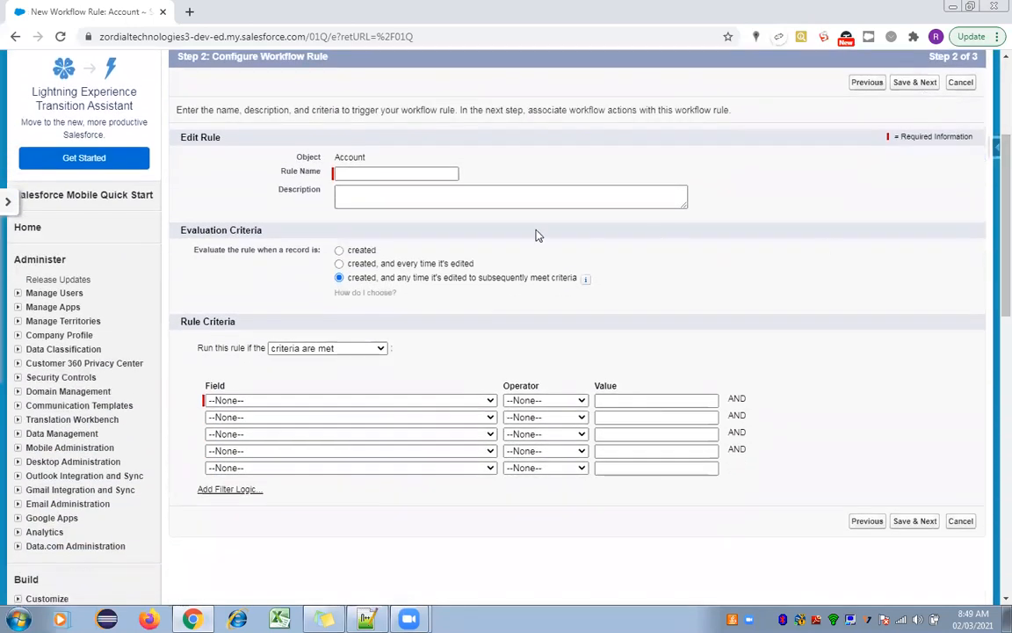
{"action": "left_click", "coordinate": [360, 171]}
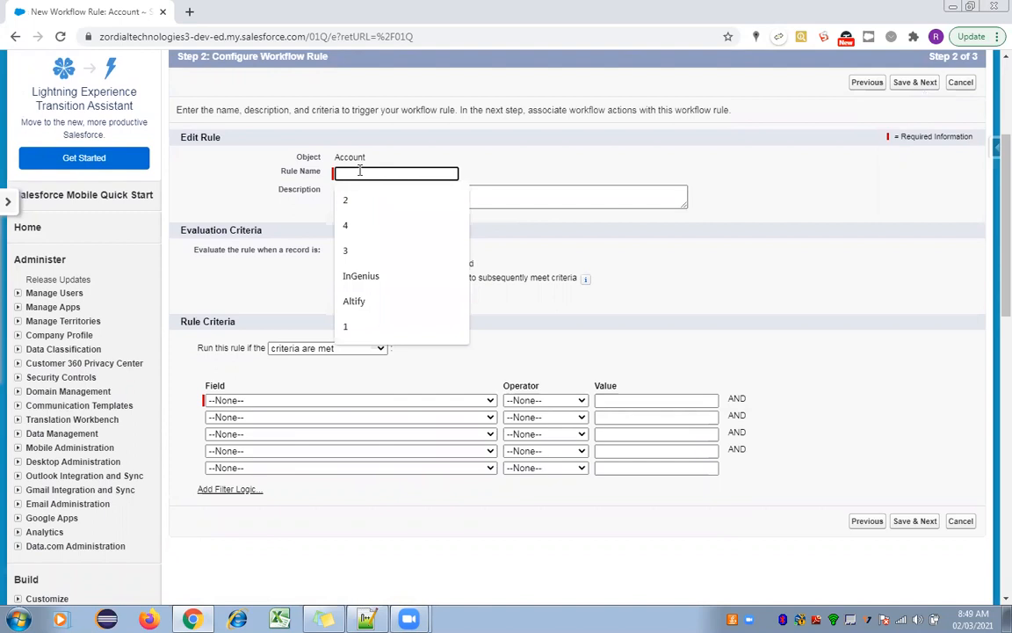
{"action": "type", "text": "SendEmail On In"}
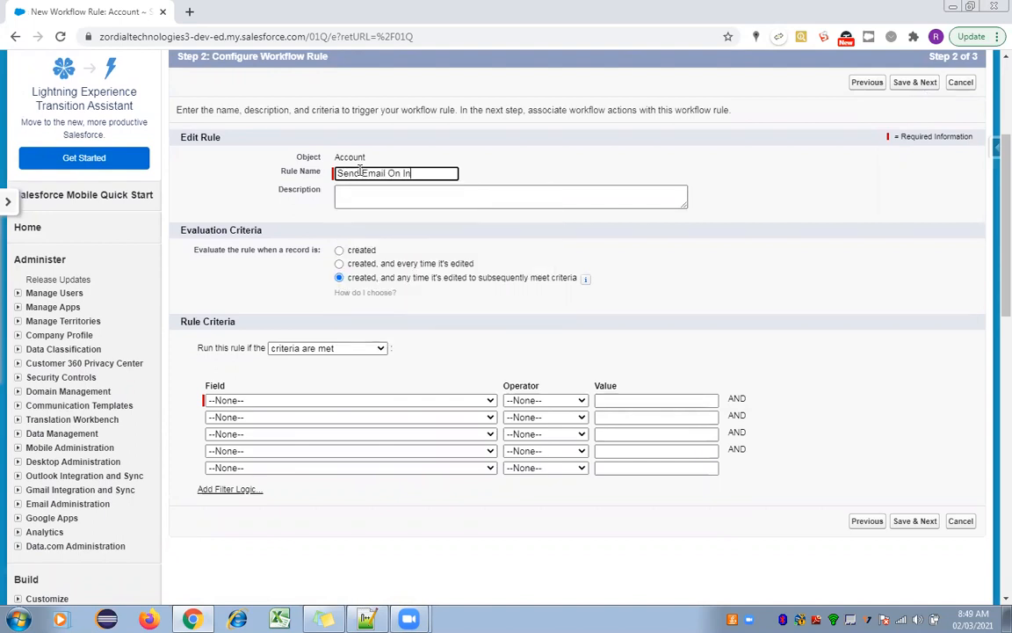
{"action": "type", "text": "dustry Change"}
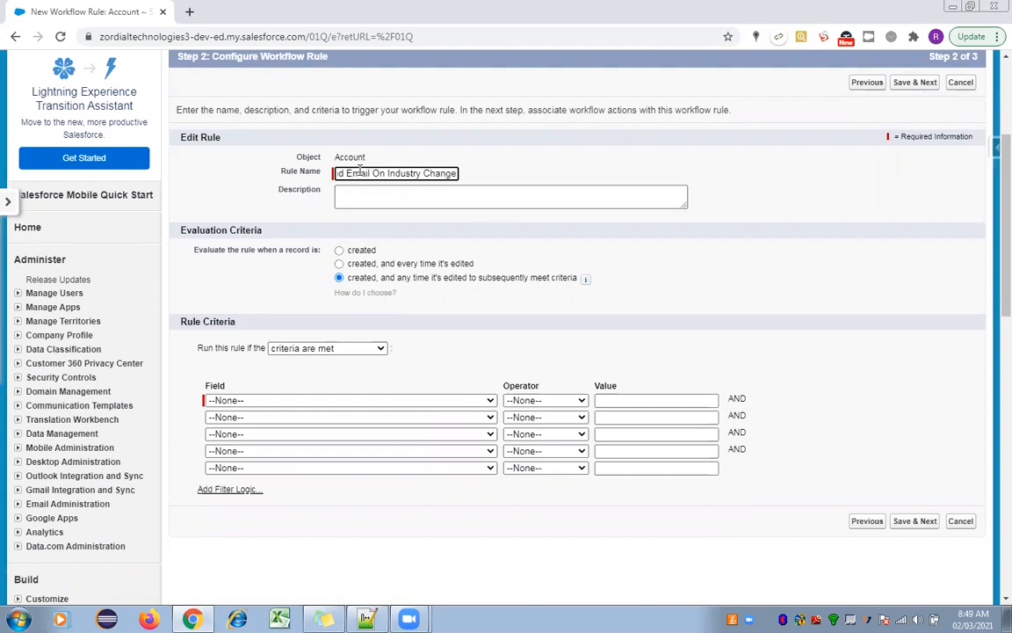
{"action": "left_click", "coordinate": [475, 158]}
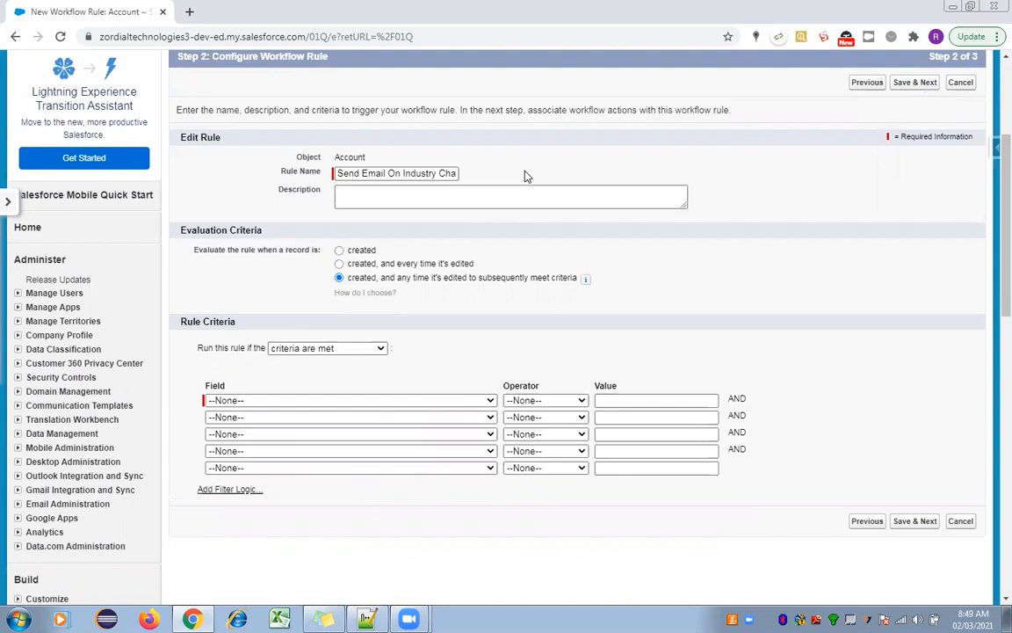
{"action": "left_click", "coordinate": [399, 197]}
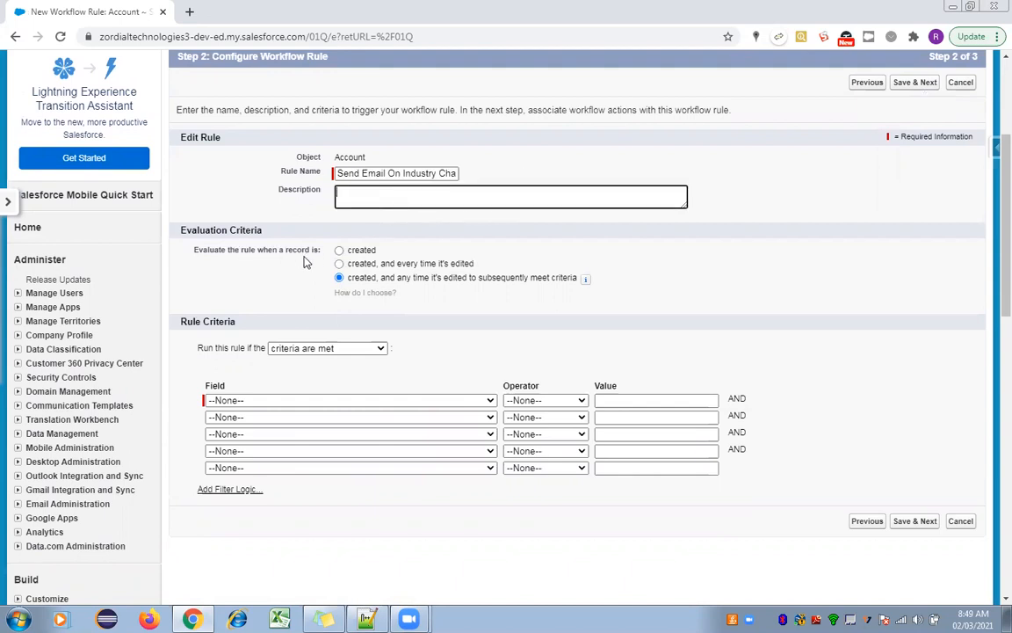
Try each evaluation criteria option and set the rule to be evaluated when a record is created
{"action": "left_click", "coordinate": [358, 254]}
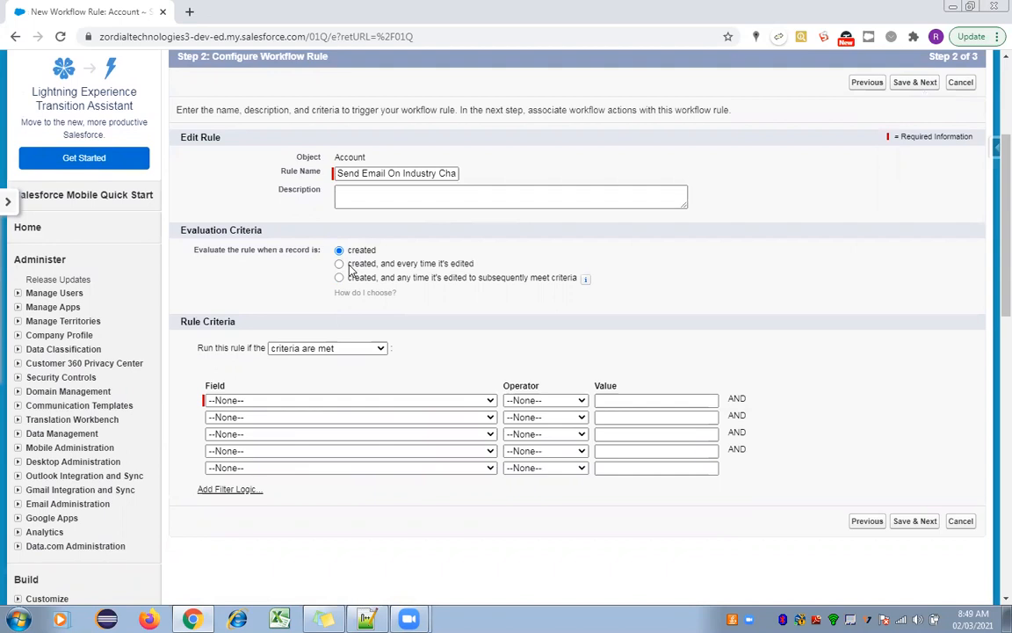
{"action": "left_click", "coordinate": [350, 266]}
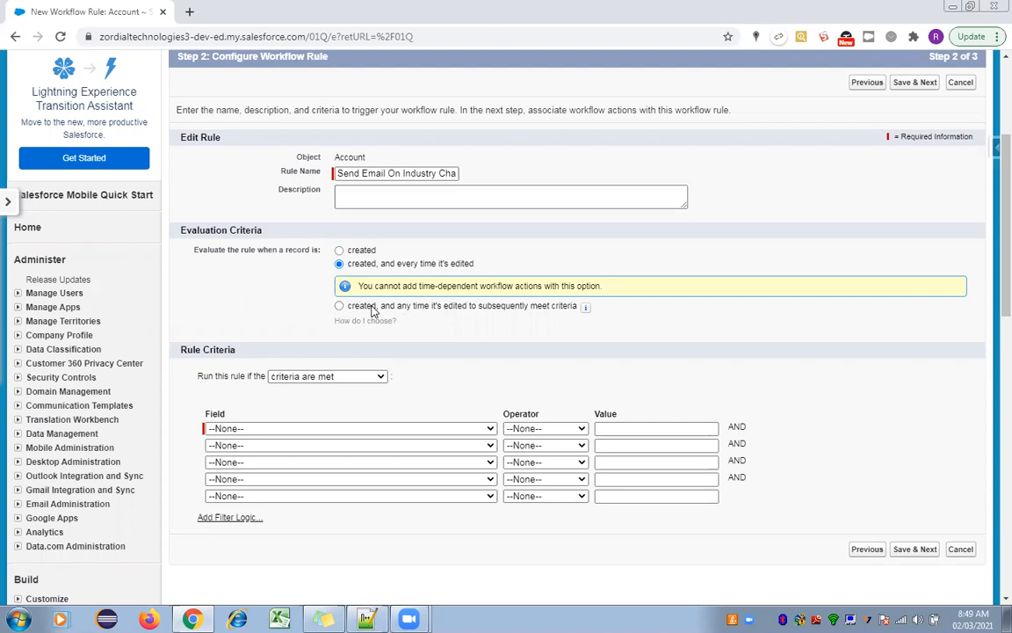
{"action": "left_click", "coordinate": [340, 306]}
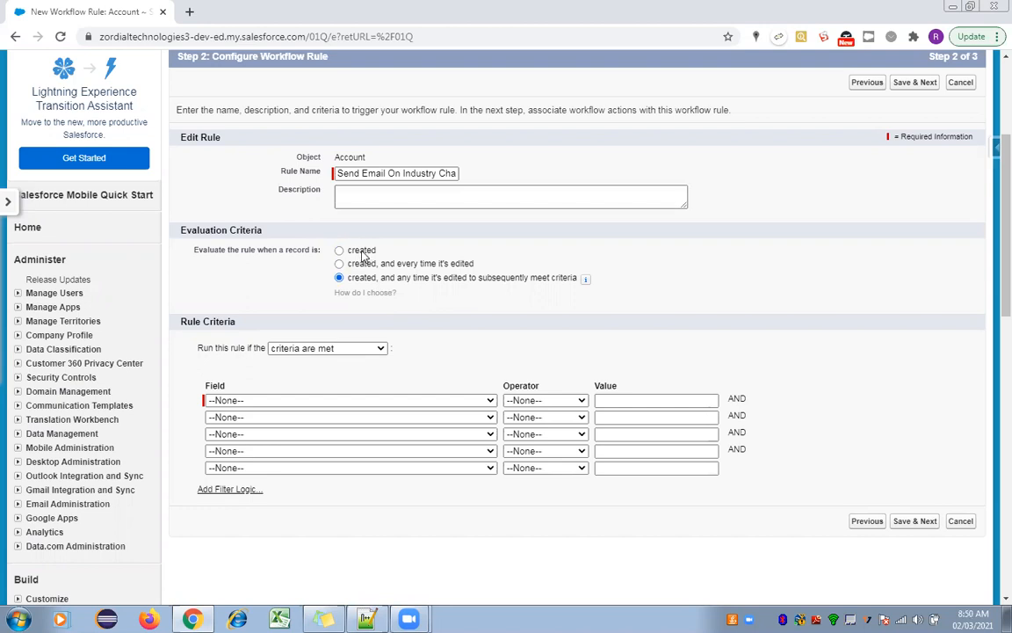
Examine the run condition choices and browse the fields and operators available for the rule criteria
{"action": "left_click", "coordinate": [343, 350]}
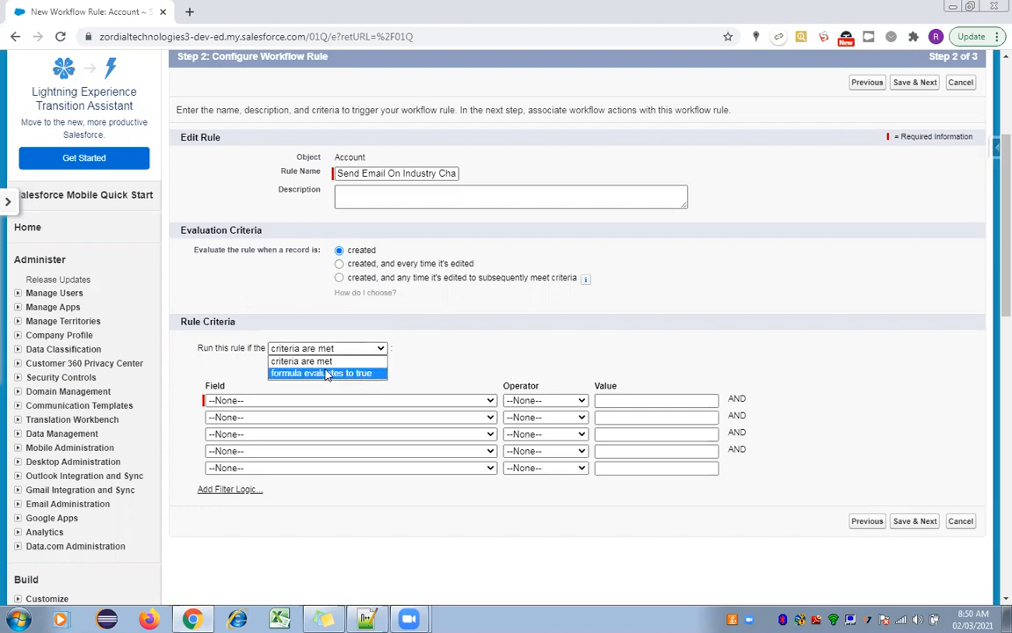
{"action": "left_click", "coordinate": [475, 332]}
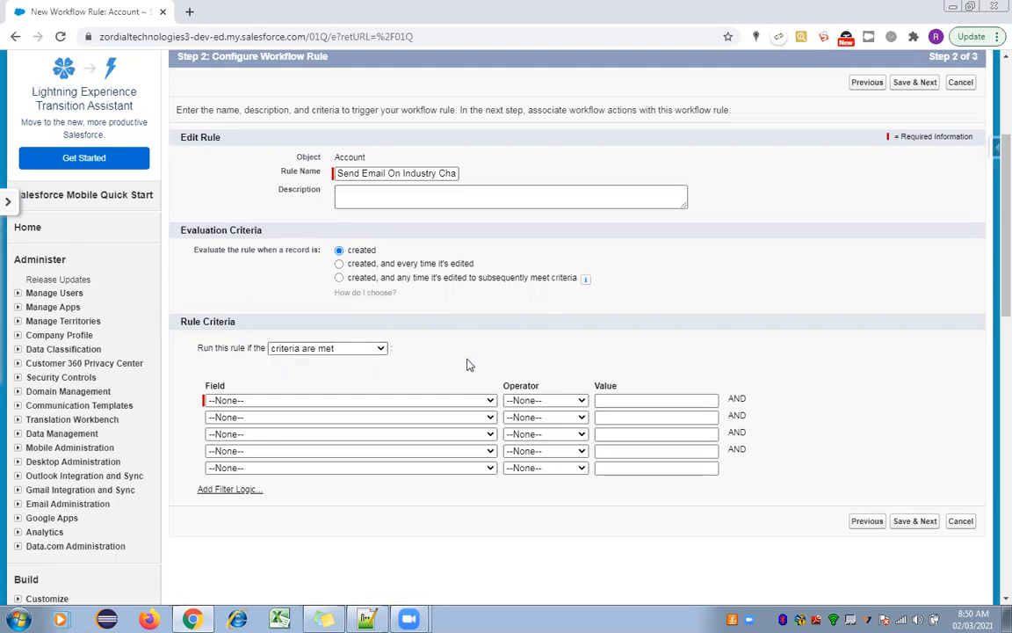
{"action": "left_click", "coordinate": [451, 398]}
{"action": "scroll", "coordinate": [423, 305], "scroll_direction": "down", "scroll_amount": 1}
{"action": "scroll", "coordinate": [479, 252], "scroll_direction": "down", "scroll_amount": 8}
{"action": "scroll", "coordinate": [467, 333], "scroll_direction": "down", "scroll_amount": 20}
{"action": "scroll", "coordinate": [482, 281], "scroll_direction": "up", "scroll_amount": 15}
{"action": "left_click_drag", "start_coordinate": [482, 282], "coordinate": [488, 179]}
{"action": "left_click", "coordinate": [542, 308]}
Try running the rule when a formula evaluates to true, and return the run condition to "criteria are met"
{"action": "left_click", "coordinate": [339, 350]}
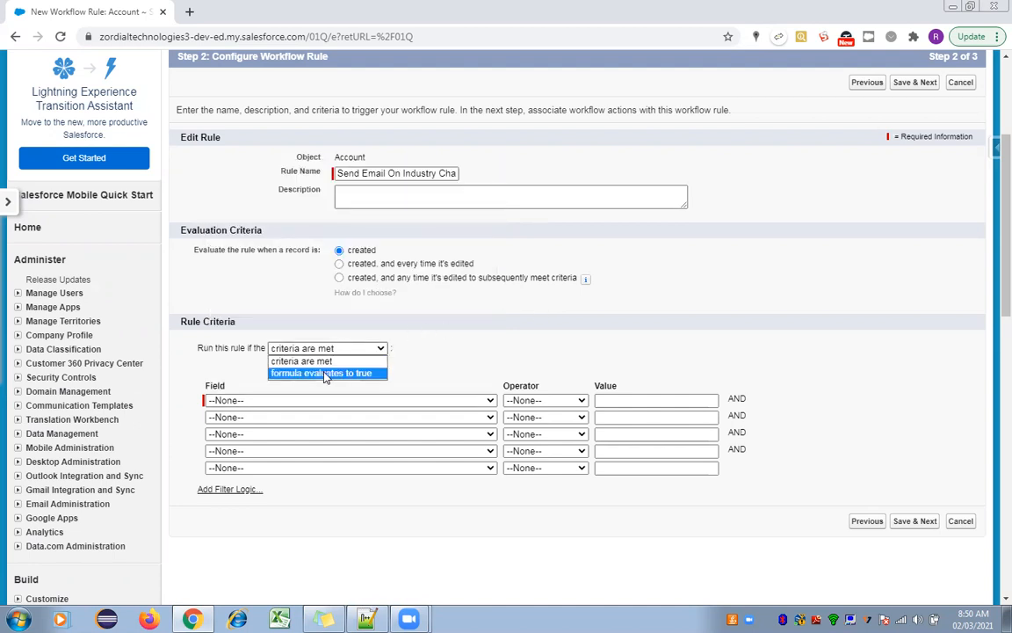
{"action": "left_click", "coordinate": [325, 374]}
{"action": "left_click", "coordinate": [255, 455]}
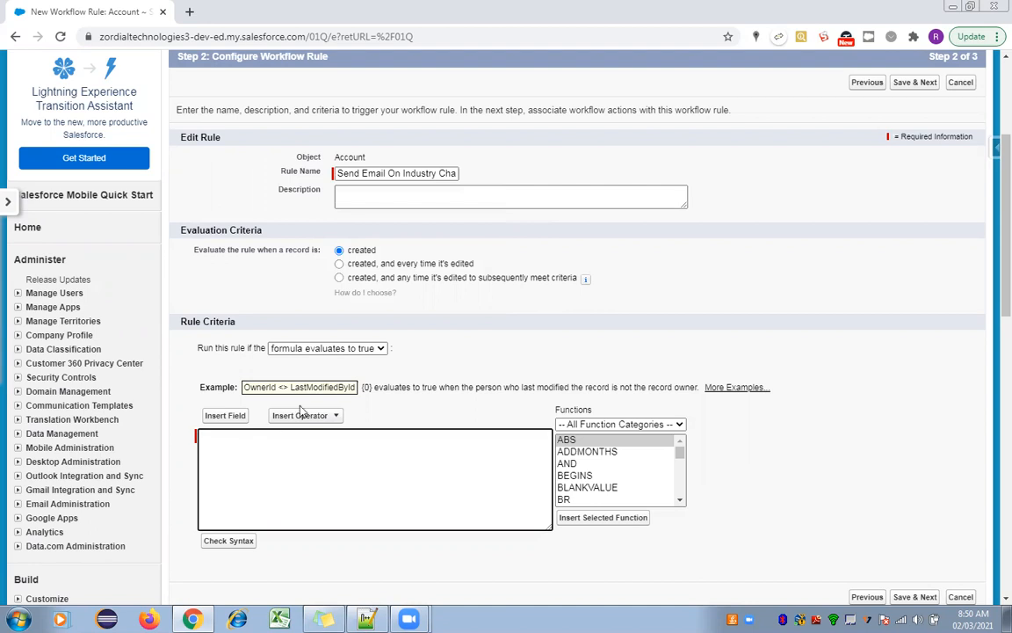
{"action": "left_click", "coordinate": [312, 347]}
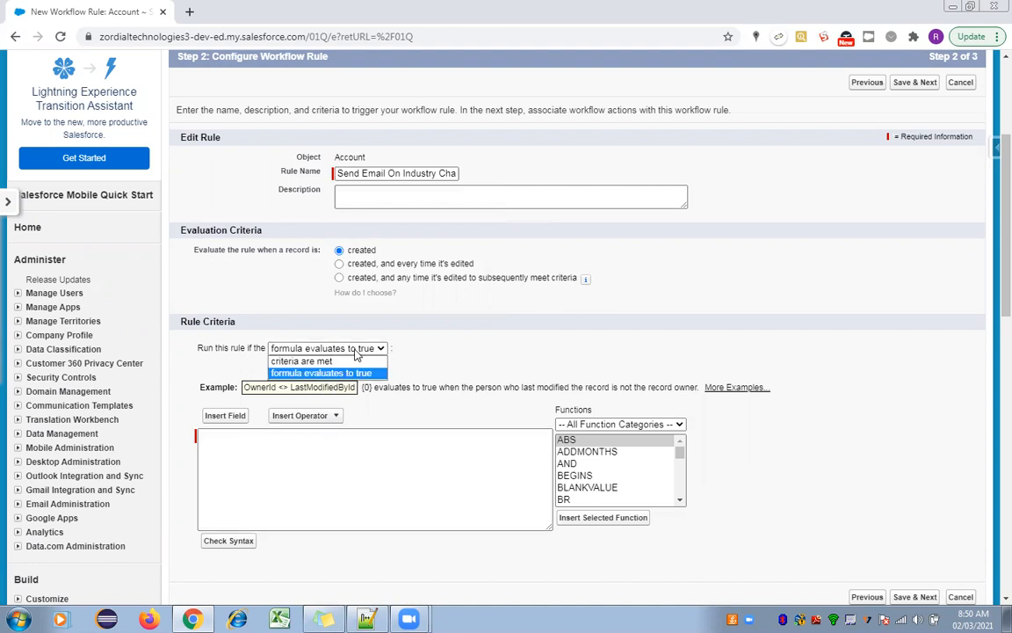
{"action": "left_click", "coordinate": [303, 361]}
Set the first rule criterion to Account: Industry equals Agriculture, picking the value from the picklist lookup
{"action": "scroll", "coordinate": [627, 293], "scroll_direction": "down", "scroll_amount": 2}
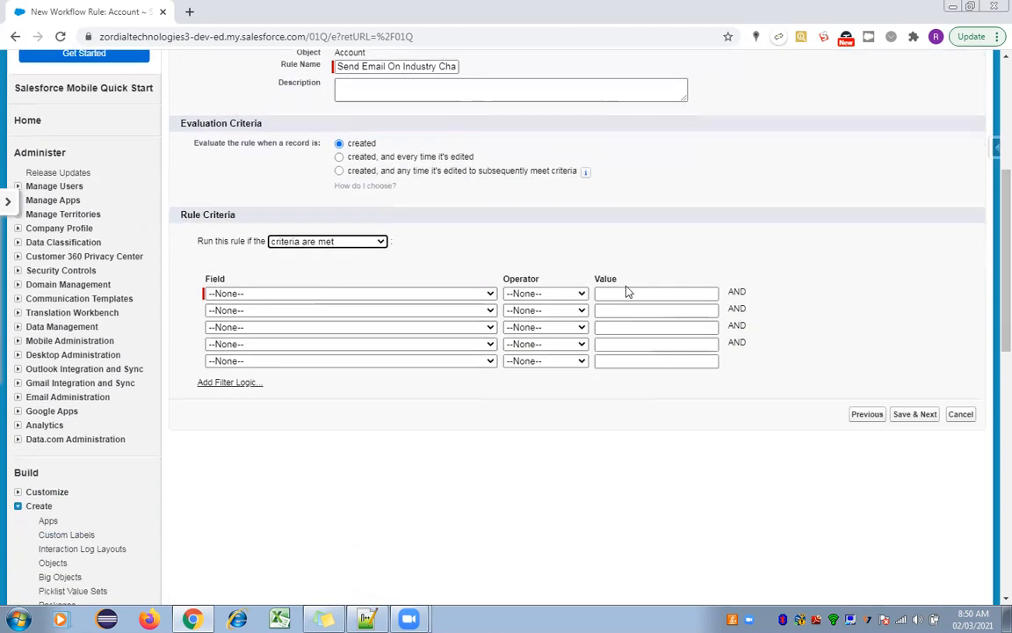
{"action": "left_click", "coordinate": [470, 293]}
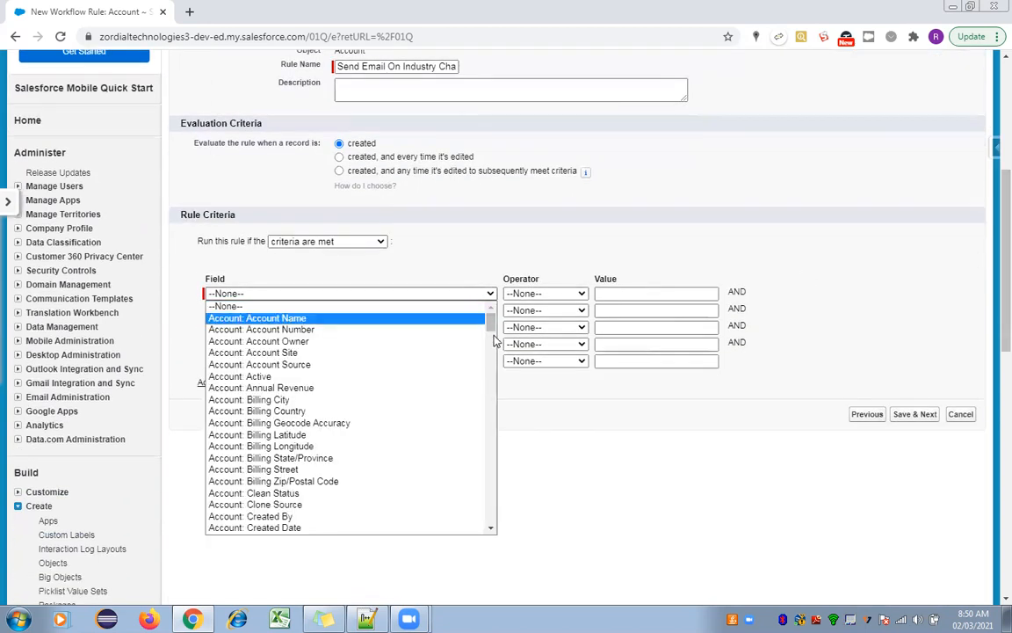
{"action": "scroll", "coordinate": [492, 528], "scroll_direction": "down", "scroll_amount": 5}
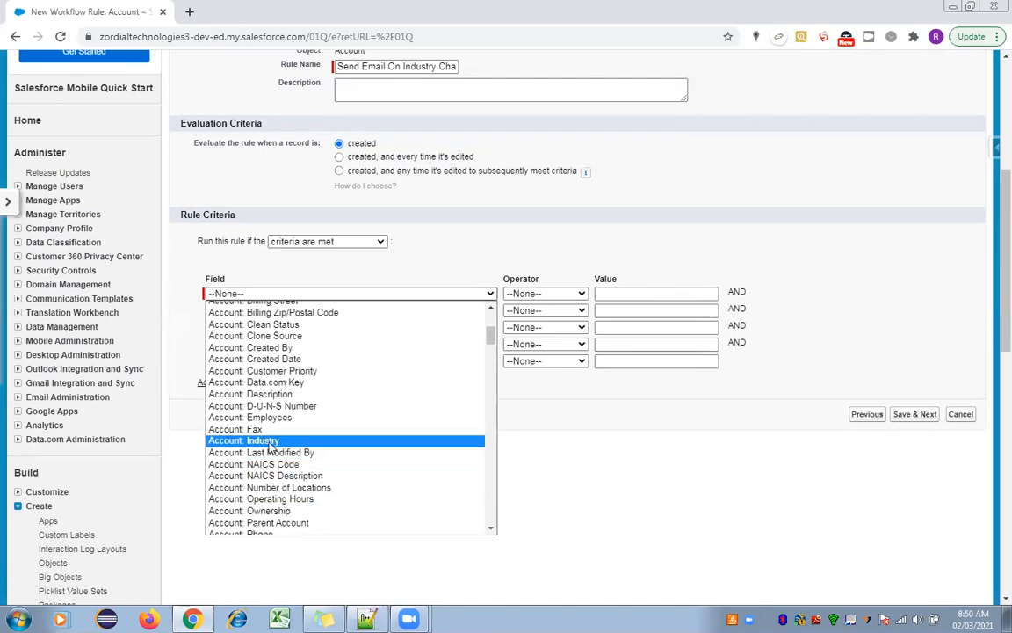
{"action": "left_click", "coordinate": [264, 440]}
{"action": "left_click", "coordinate": [562, 293]}
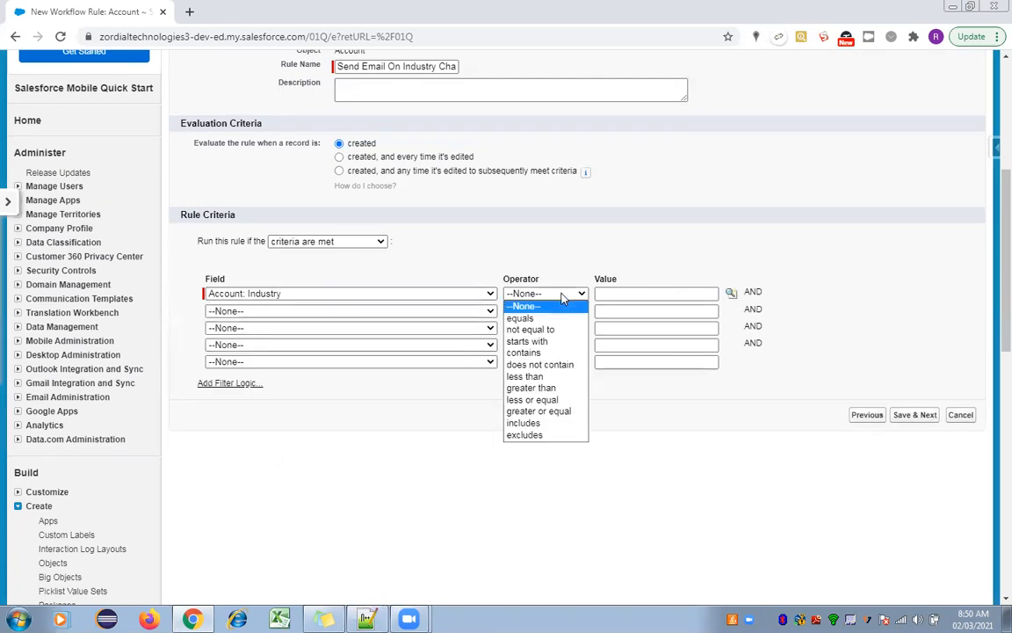
{"action": "left_click", "coordinate": [533, 319]}
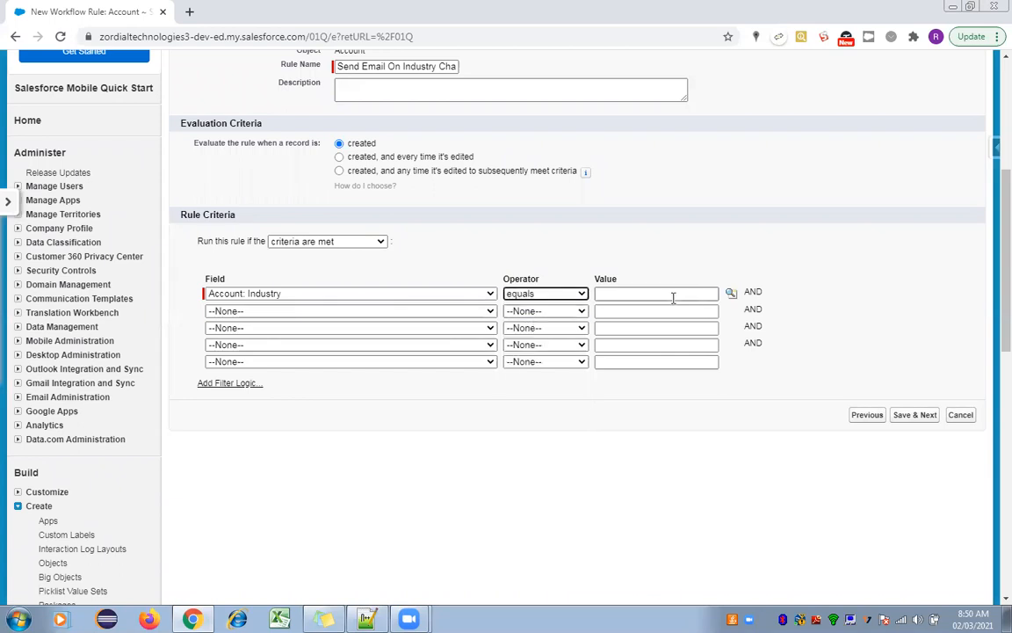
{"action": "left_click", "coordinate": [730, 294]}
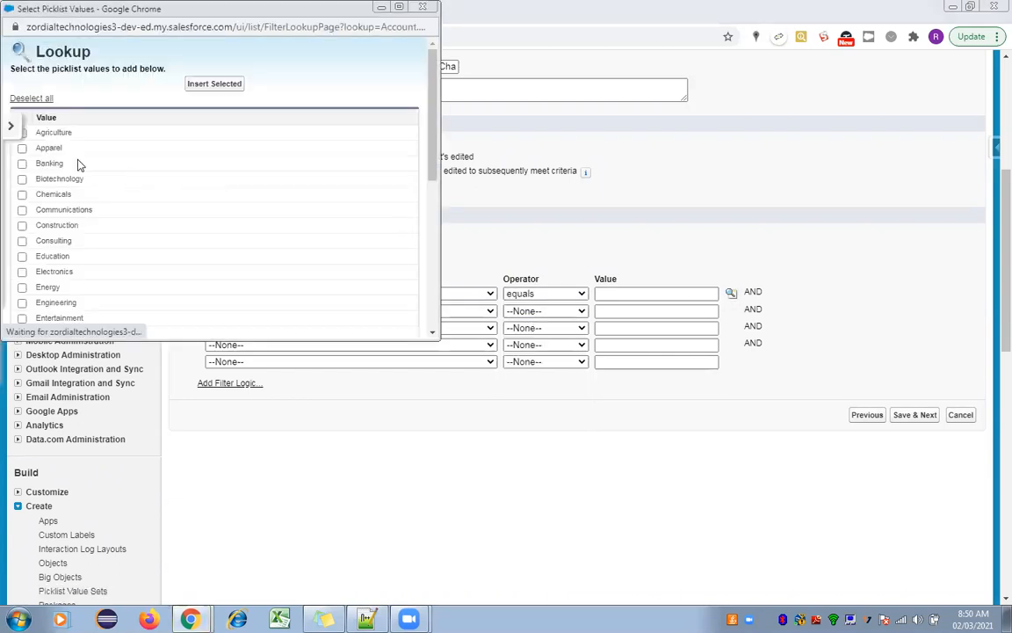
{"action": "left_click", "coordinate": [214, 86]}
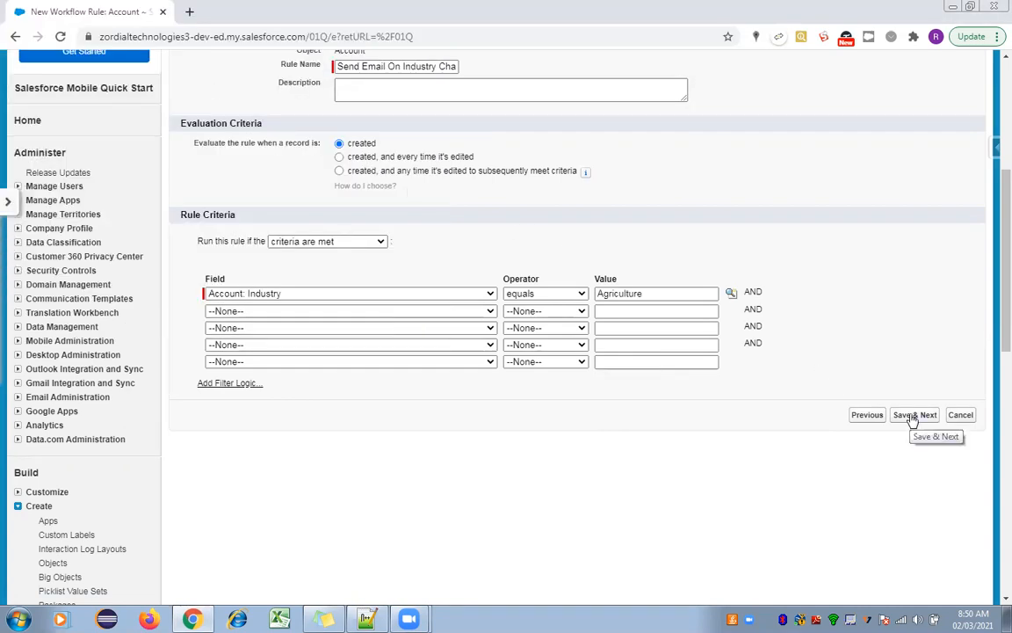
Add filter logic to the rule criteria and save the rule, continuing to the workflow actions step
{"action": "left_click", "coordinate": [233, 392]}
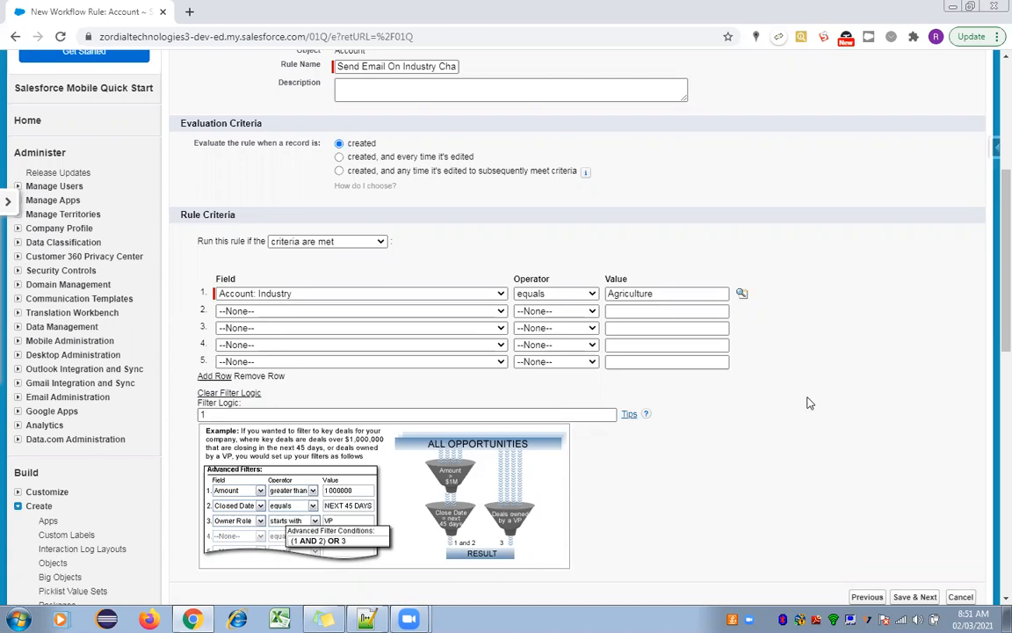
{"action": "scroll", "coordinate": [991, 339], "scroll_direction": "down", "scroll_amount": 3}
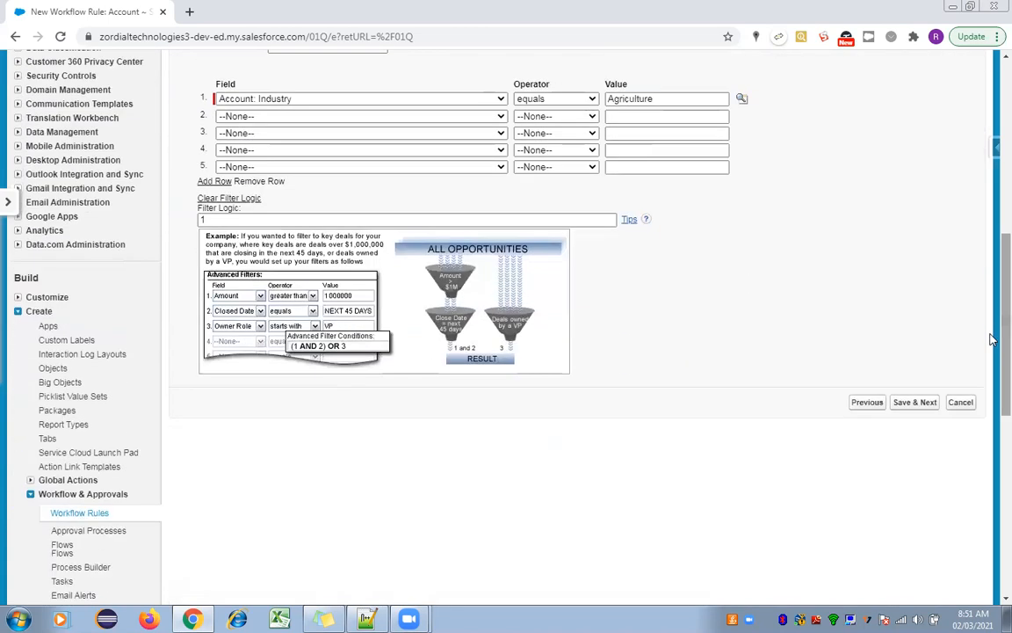
{"action": "left_click", "coordinate": [915, 402]}
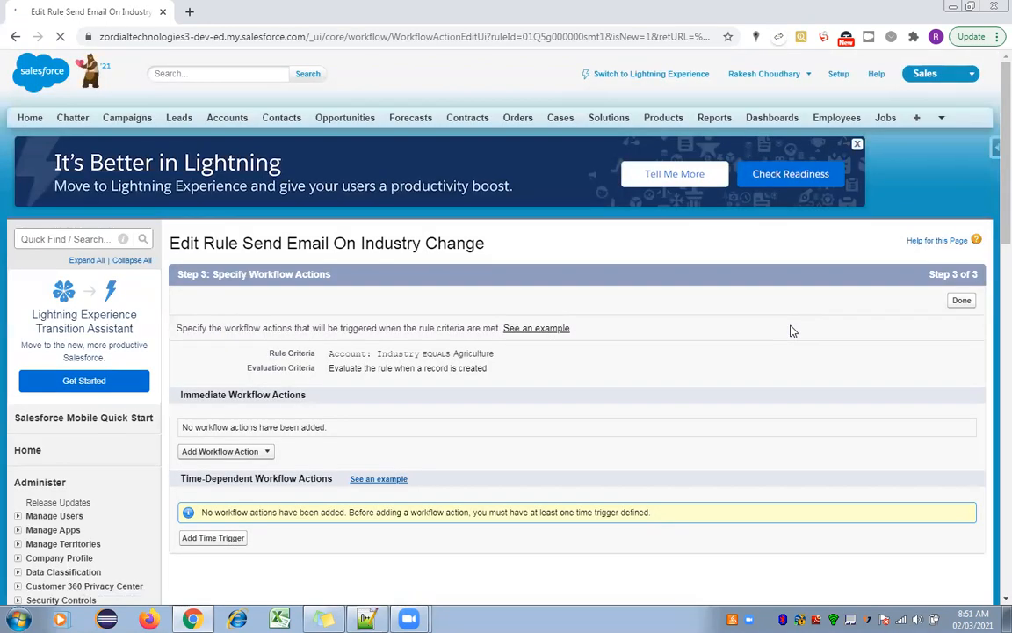
Start a new task as an immediate workflow action and assign it to the recently viewed user
{"action": "left_click", "coordinate": [268, 454]}
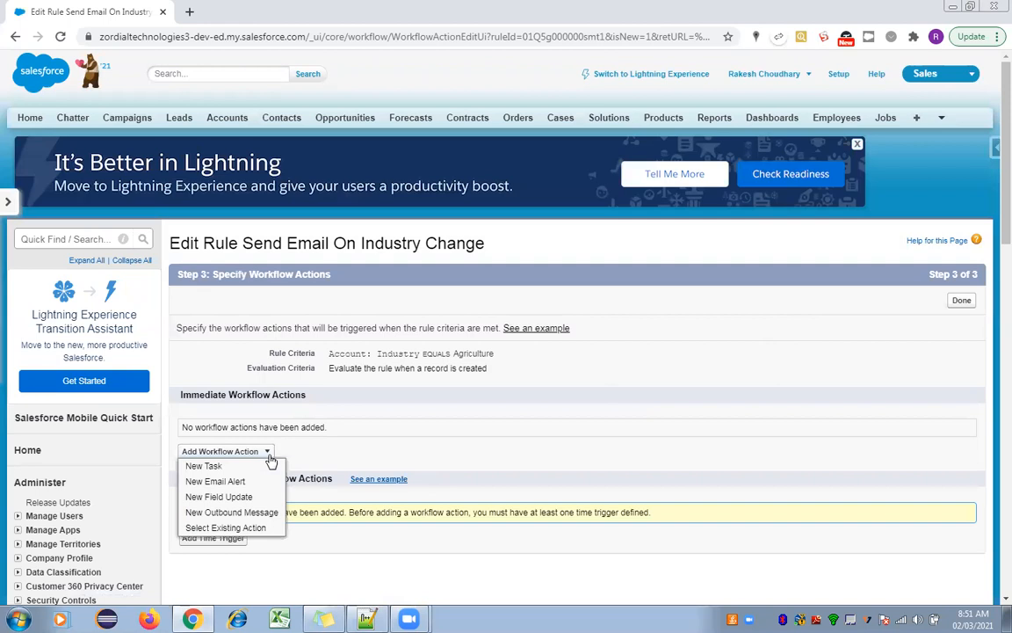
{"action": "left_click", "coordinate": [207, 468]}
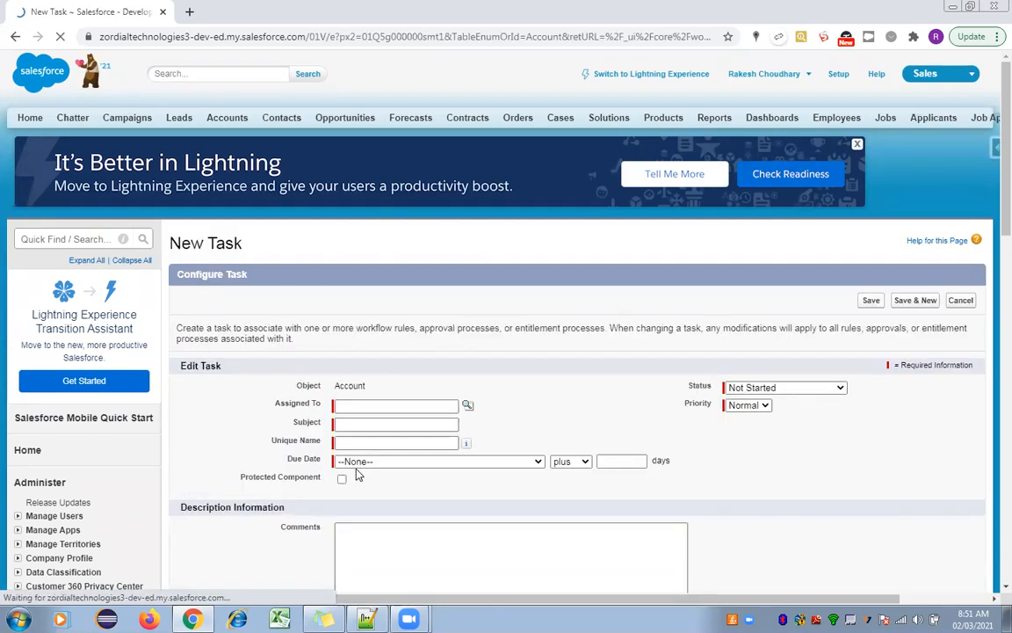
{"action": "left_click", "coordinate": [469, 406]}
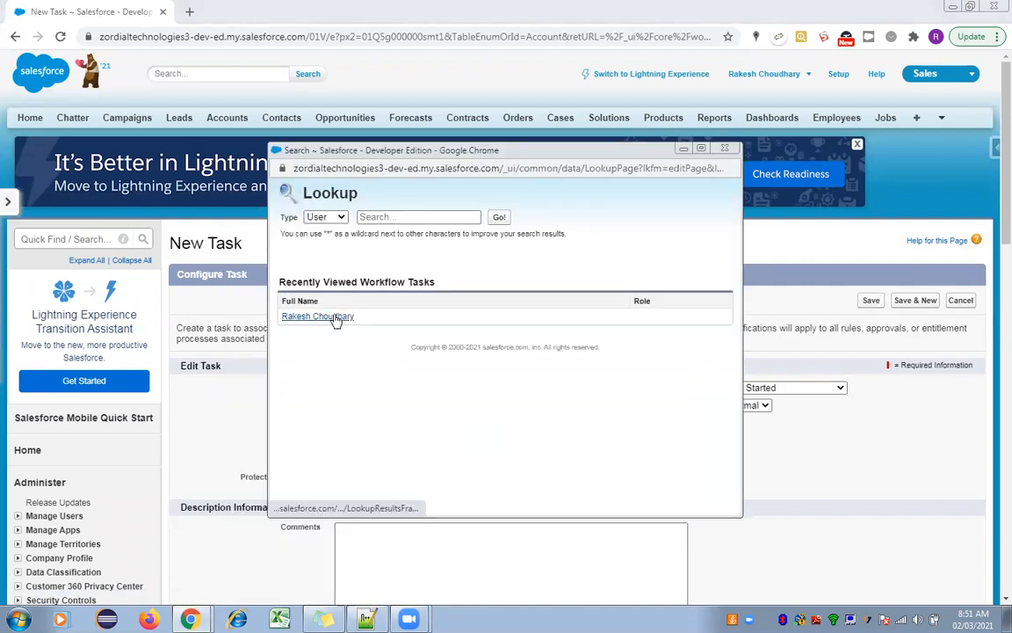
{"action": "left_click", "coordinate": [314, 319]}
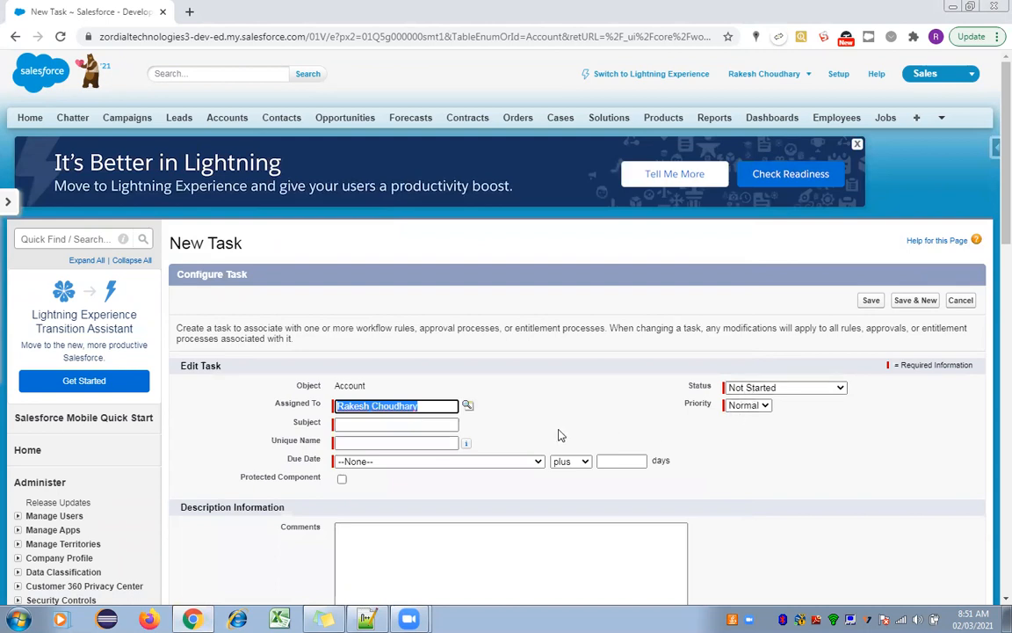
Set the task's subject to "Agriculture Client" and let its unique name fill in
{"action": "left_click", "coordinate": [409, 424]}
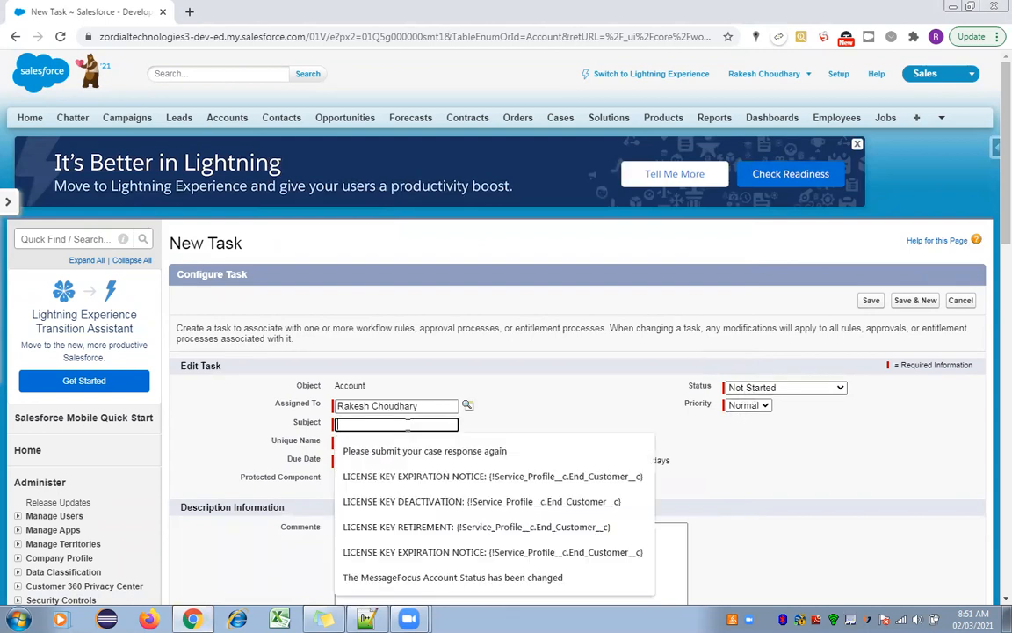
{"action": "type", "text": "Agriculture Cline"}
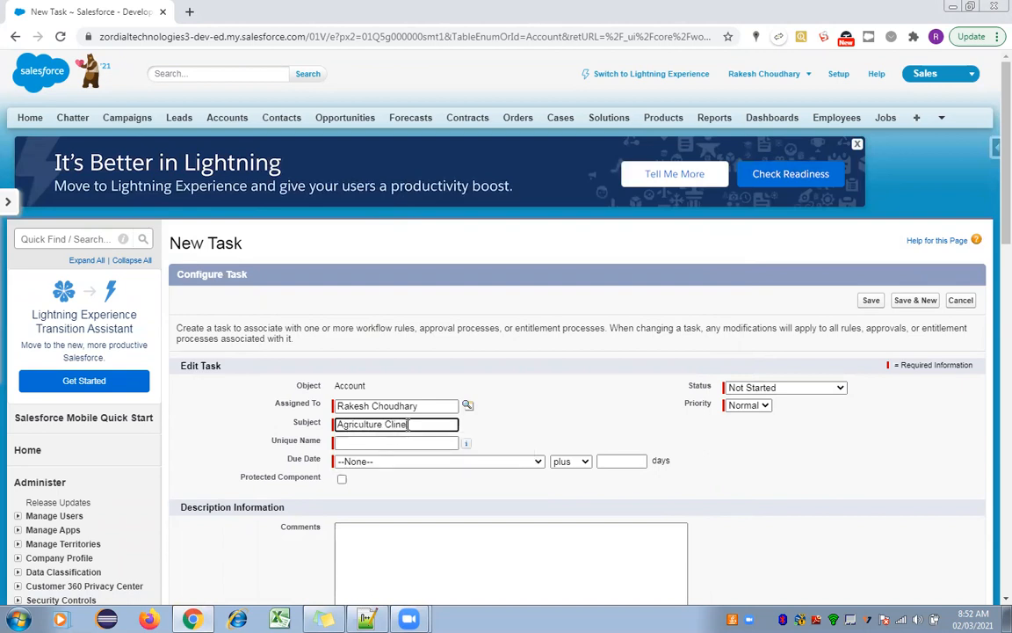
{"action": "key", "text": "BackSpace"}
{"action": "key", "text": "BackSpace"}
{"action": "left_click", "coordinate": [542, 421]}
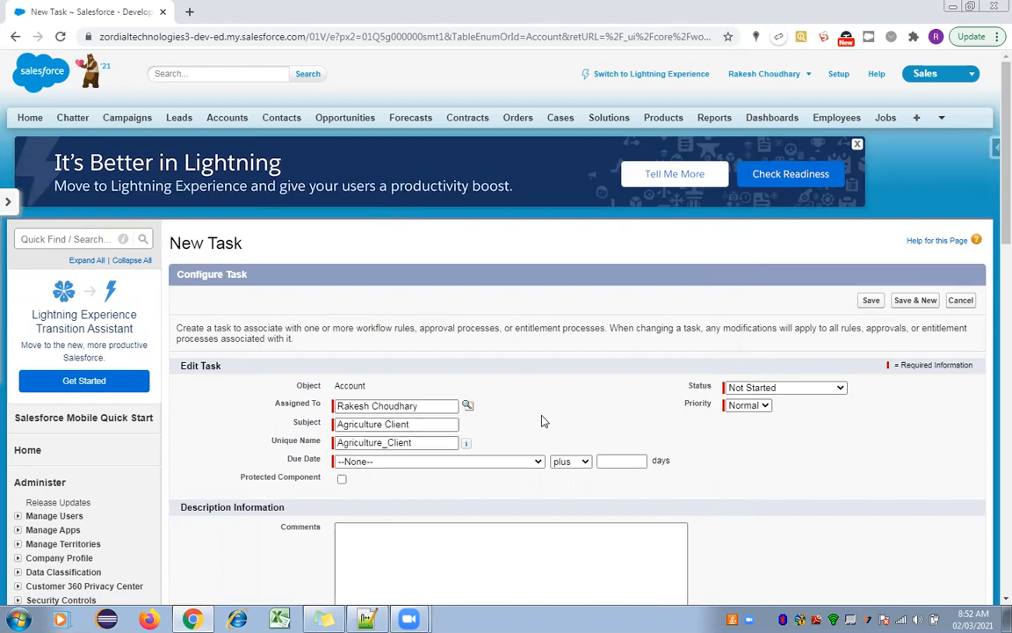
Set the task's due date to Account: Created Date plus 2 days
{"action": "scroll", "coordinate": [646, 431], "scroll_direction": "down", "scroll_amount": 3}
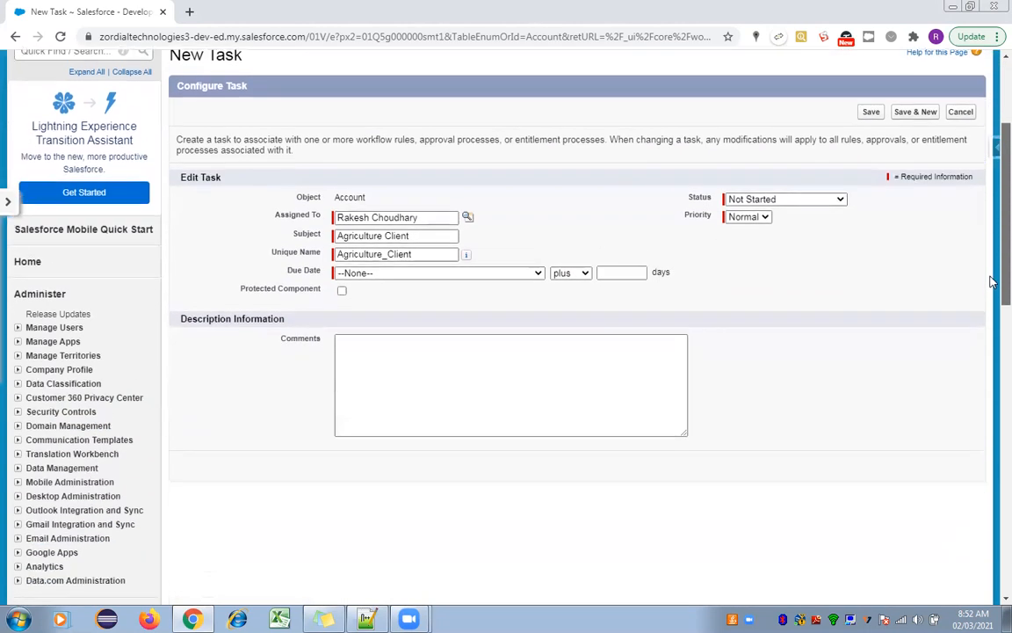
{"action": "left_click", "coordinate": [516, 265]}
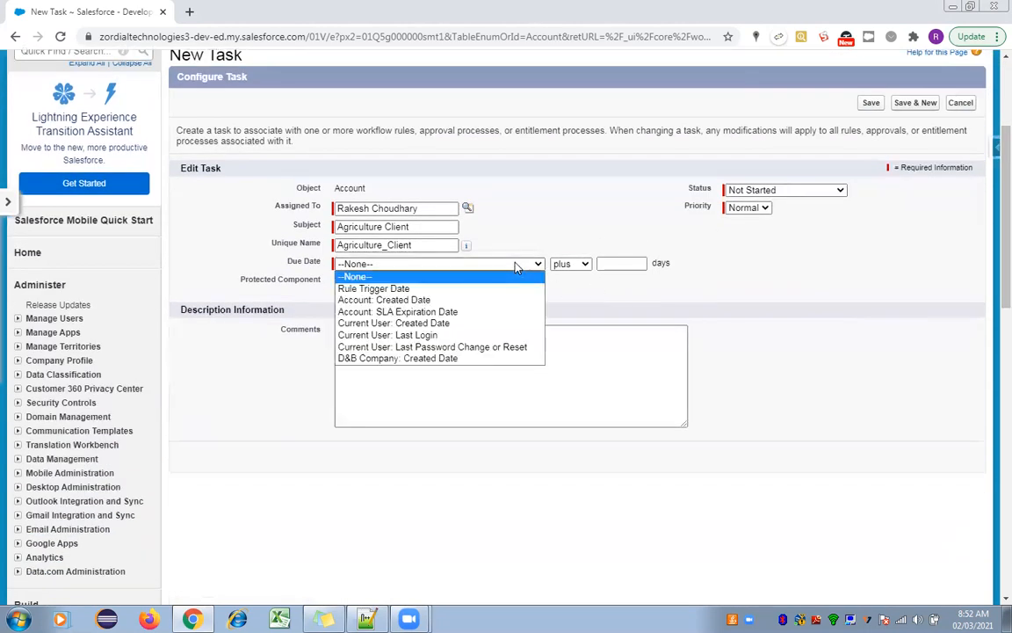
{"action": "left_click", "coordinate": [409, 301]}
{"action": "left_click", "coordinate": [464, 267]}
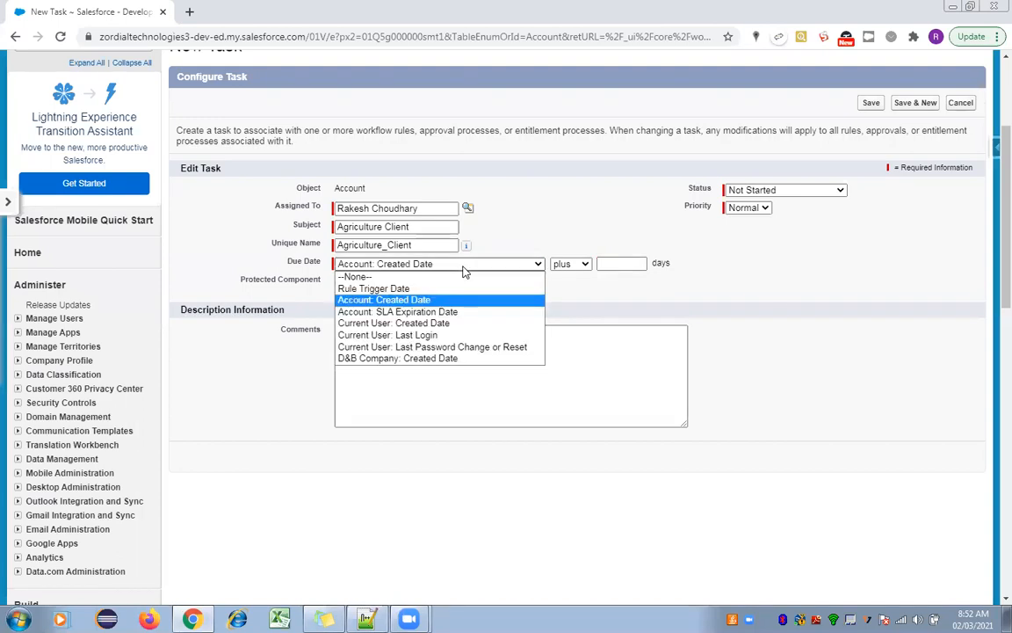
{"action": "left_click", "coordinate": [615, 288]}
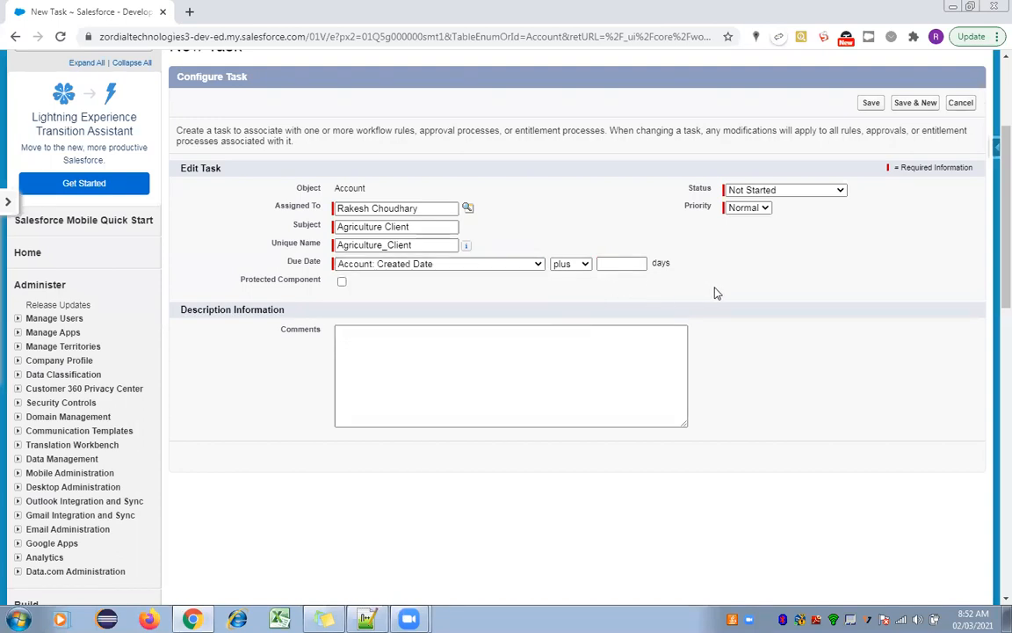
{"action": "left_click", "coordinate": [620, 263]}
{"action": "type", "text": "2"}
Enter a comment about contacting the client and save the task action
{"action": "left_click", "coordinate": [470, 360]}
{"action": "type", "text": "Te"}
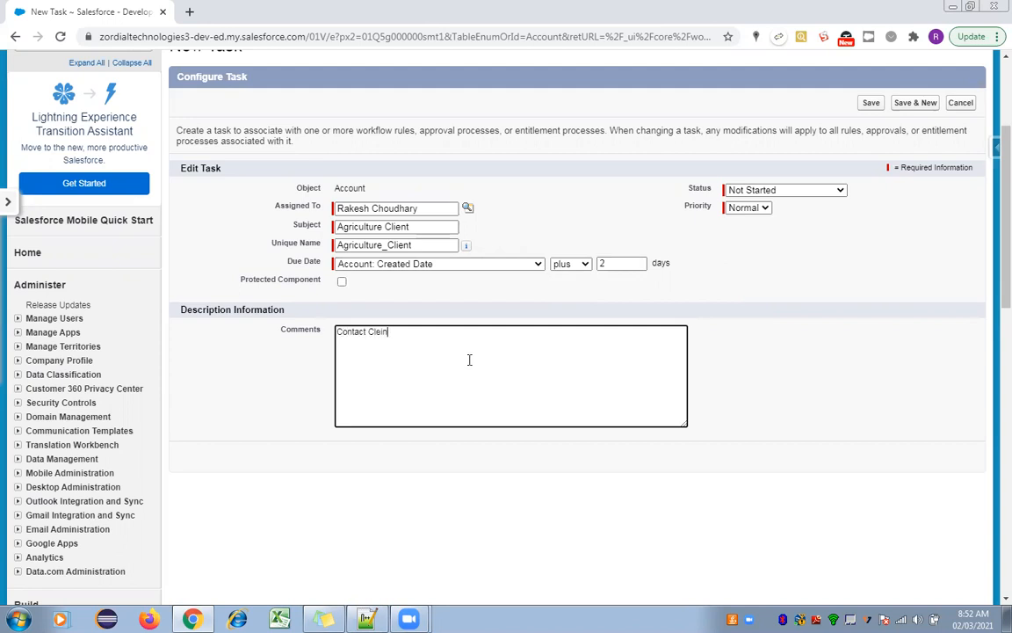
{"action": "left_click", "coordinate": [871, 103]}
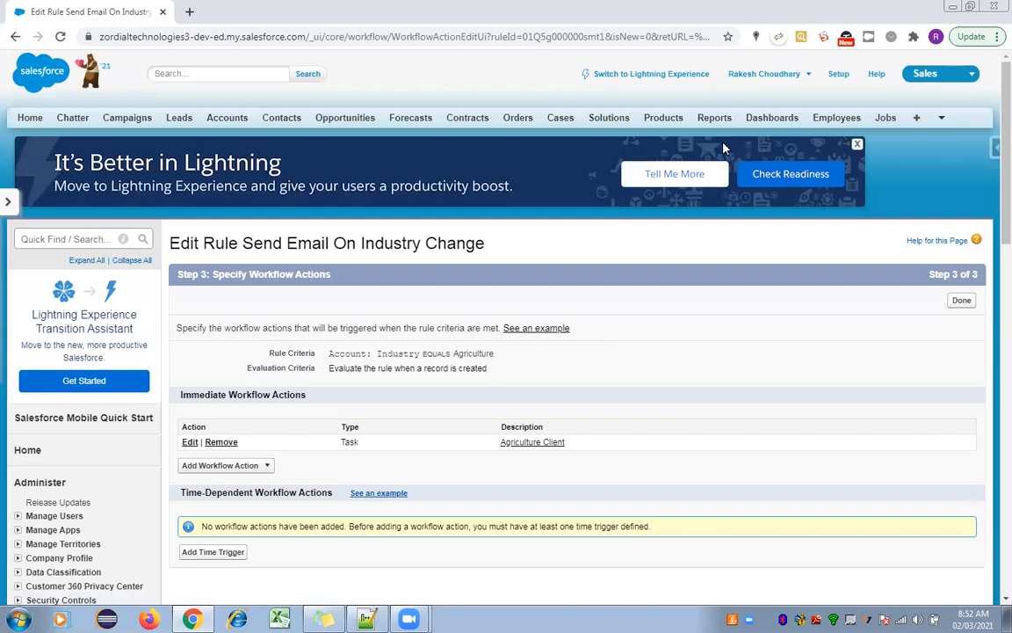
Finish the workflow action setup and activate the "Send Email On Industry Change" rule
{"action": "left_click", "coordinate": [963, 302]}
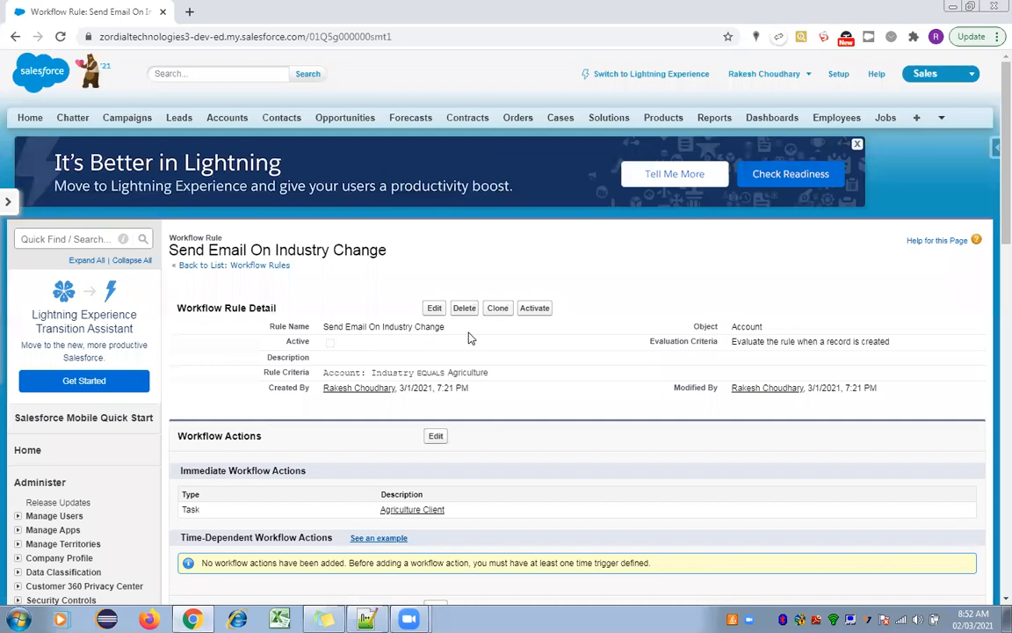
{"action": "left_click", "coordinate": [534, 309]}
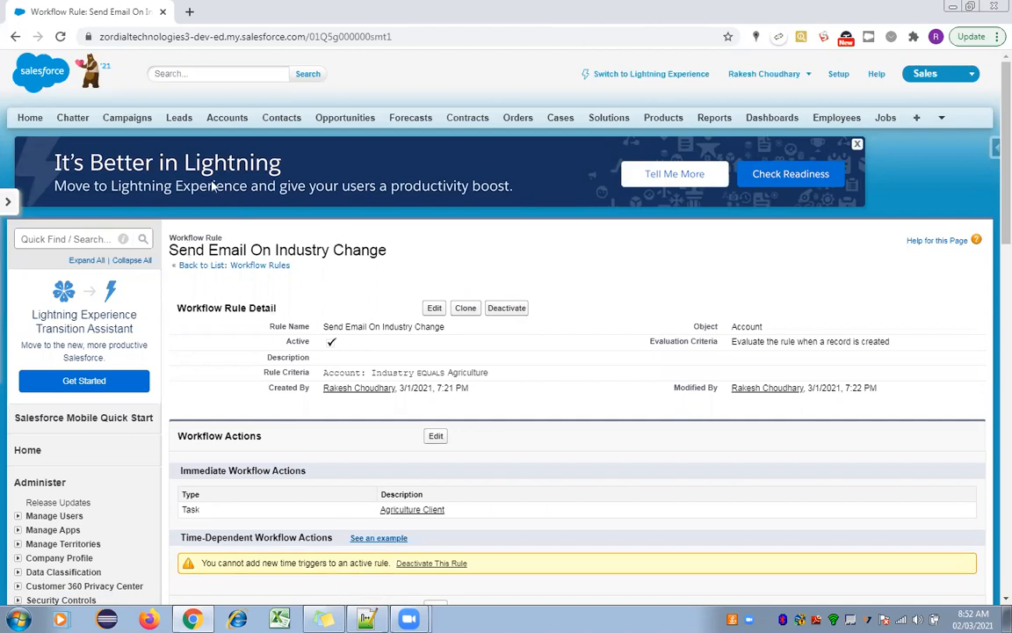
Open Accounts in a separate browser tab and start a new account record there
{"action": "right_click", "coordinate": [220, 123]}
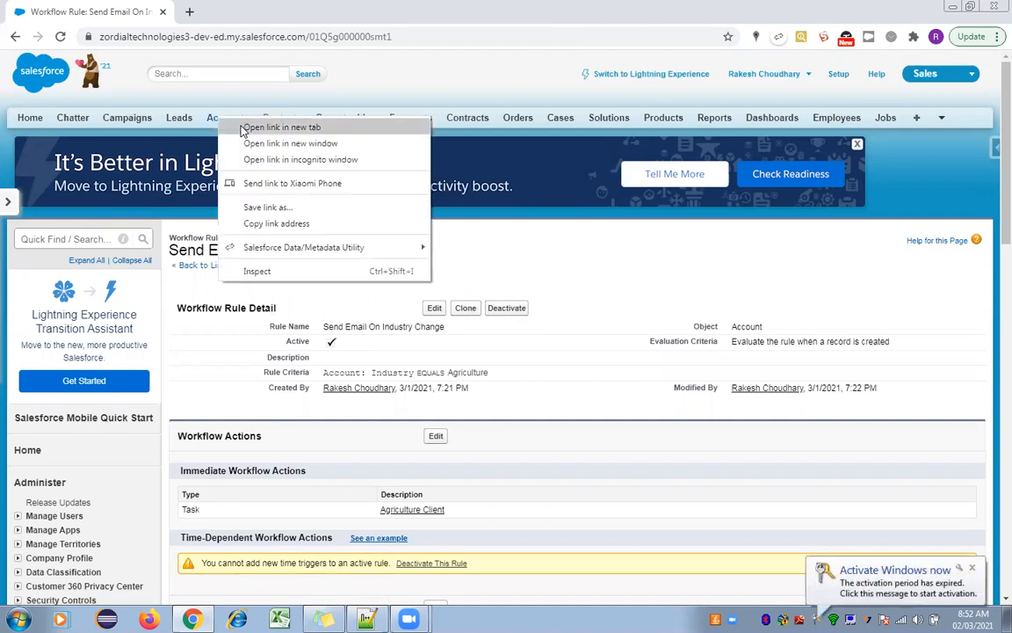
{"action": "left_click", "coordinate": [245, 127]}
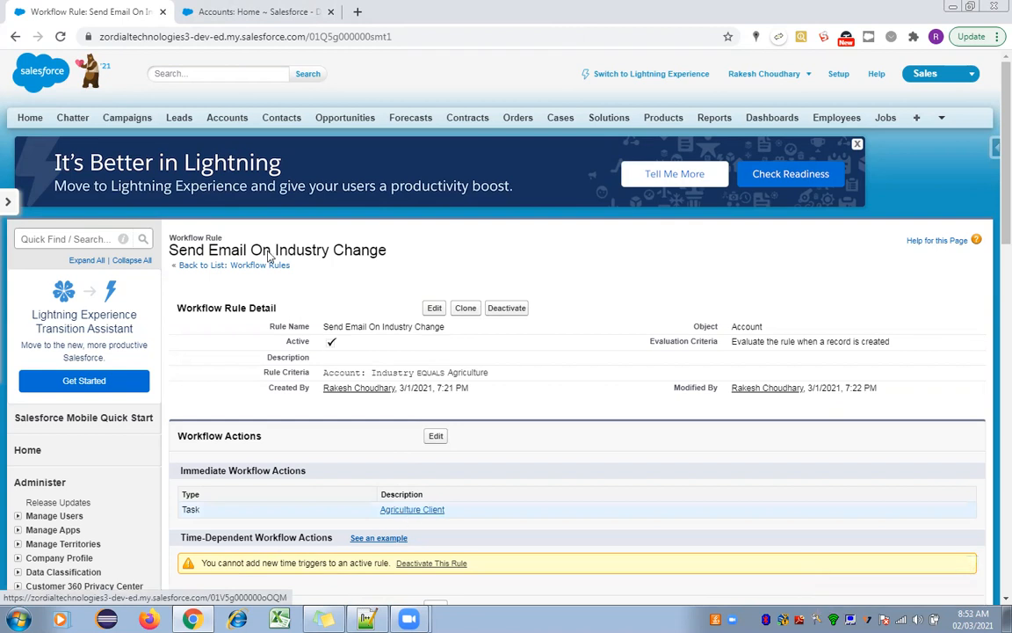
{"action": "left_click", "coordinate": [269, 10]}
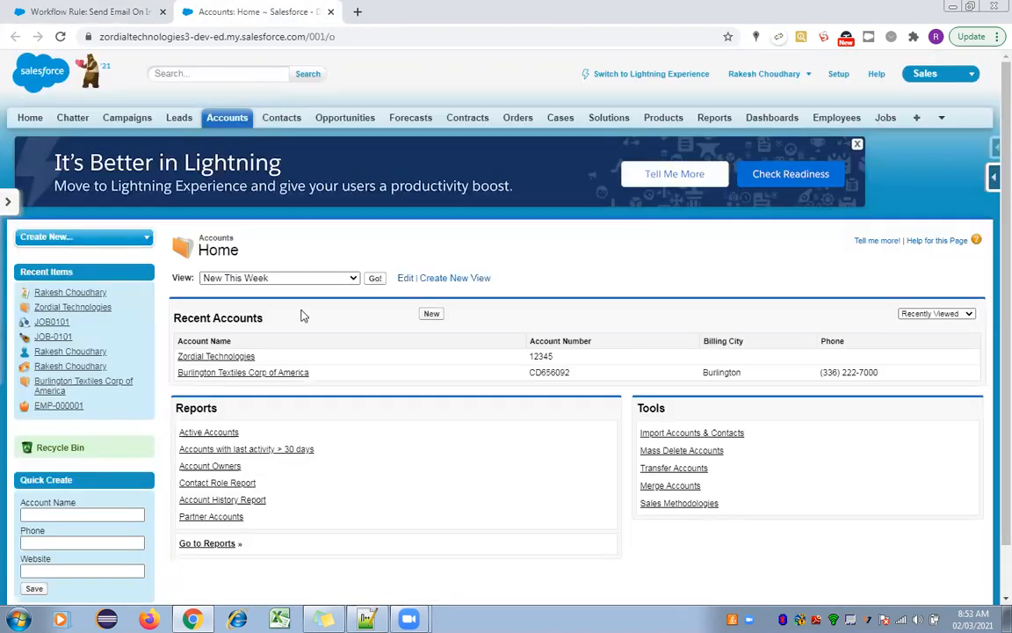
{"action": "left_click", "coordinate": [431, 315]}
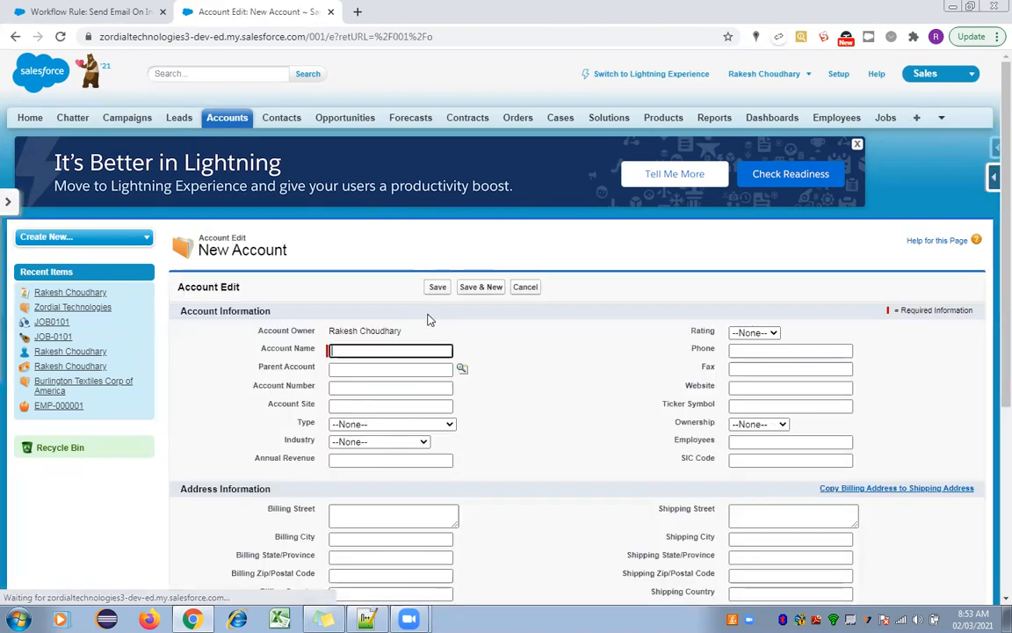
Enter "Test Agriculture Account" as the name of the new account
{"action": "scroll", "coordinate": [563, 352], "scroll_direction": "down", "scroll_amount": 2}
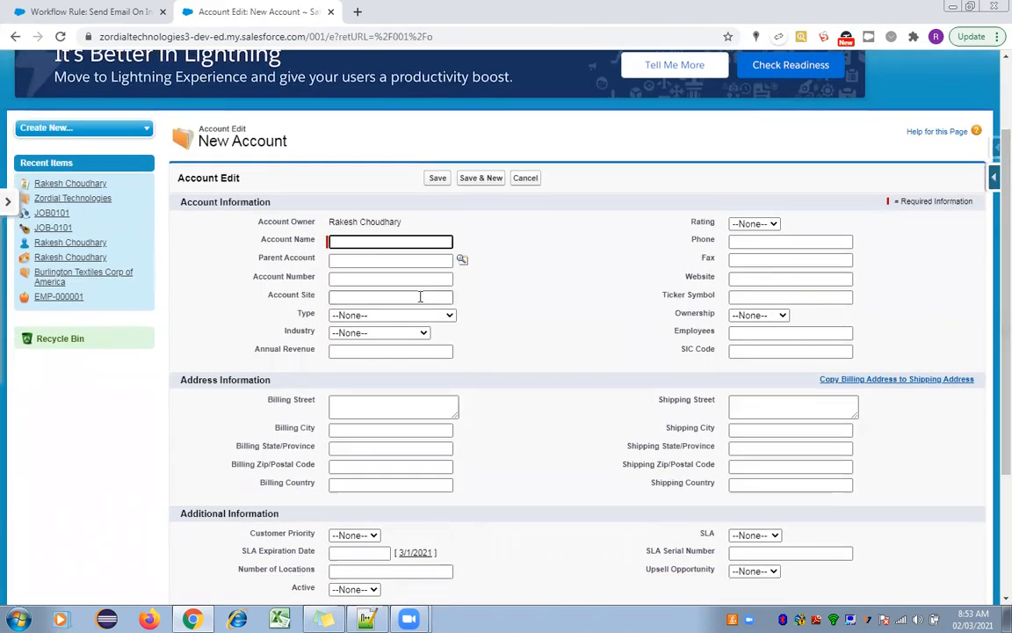
{"action": "type", "text": "T"}
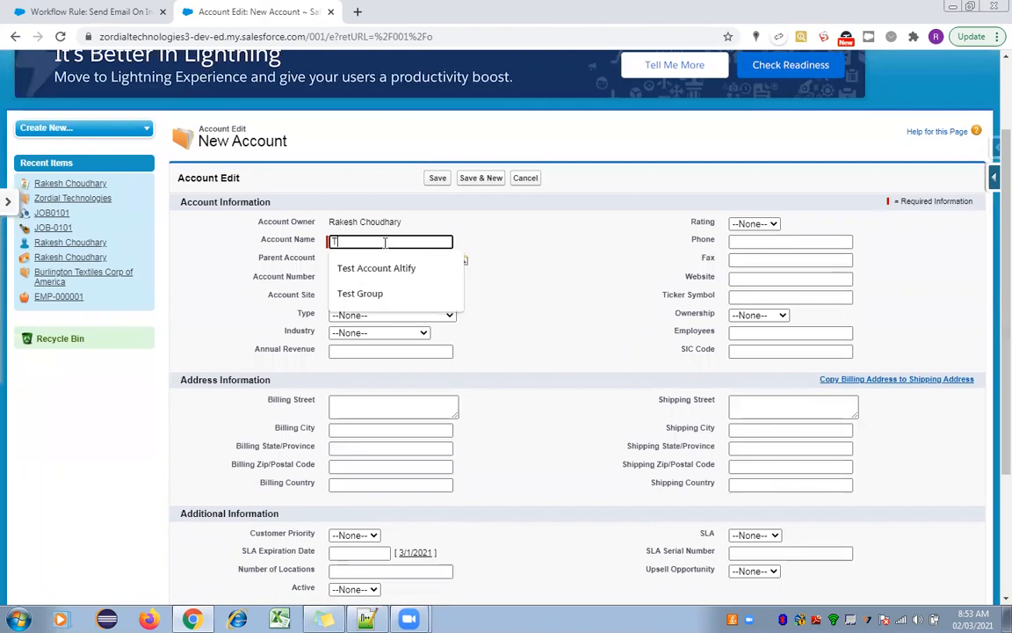
{"action": "type", "text": "est Agri"}
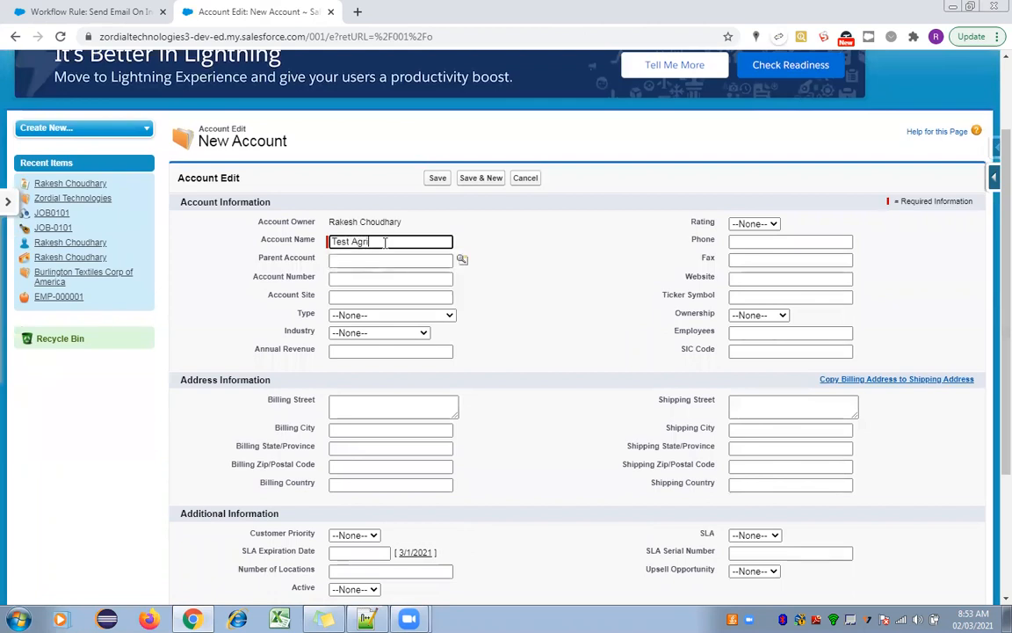
{"action": "type", "text": "culture Account"}
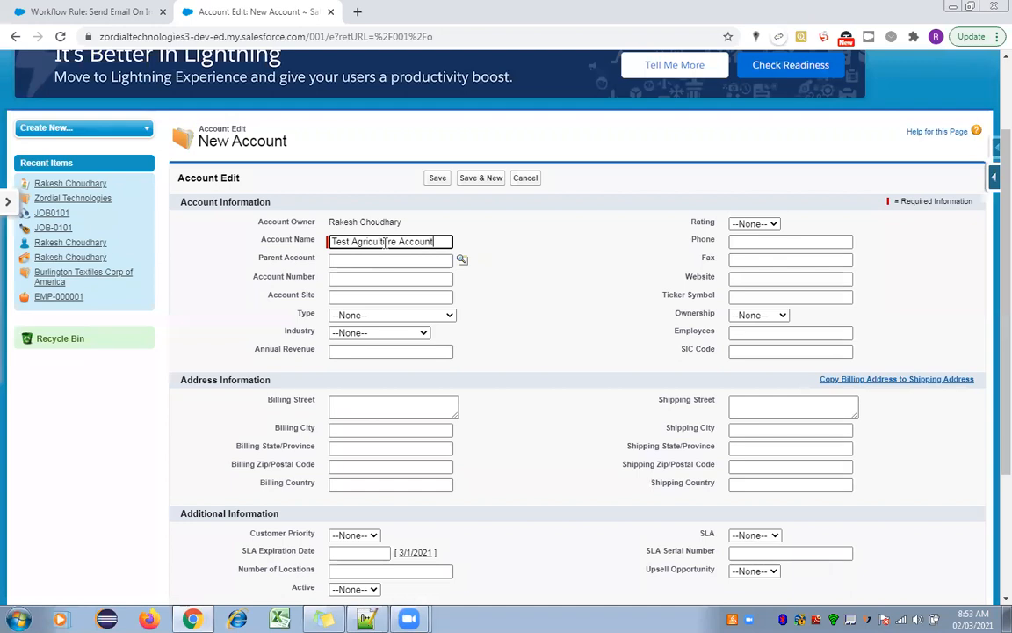
{"action": "left_click", "coordinate": [506, 302]}
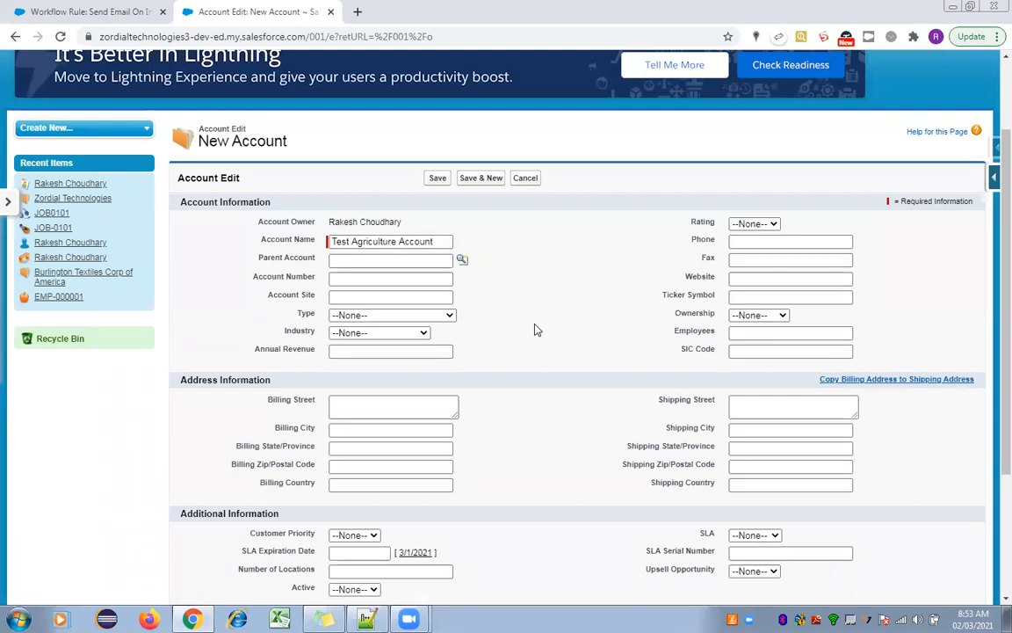
Set the account's Industry to Agriculture and its Type to Prospect, and save the record
{"action": "left_click", "coordinate": [405, 334]}
{"action": "left_click", "coordinate": [365, 356]}
{"action": "left_click", "coordinate": [376, 318]}
{"action": "left_click", "coordinate": [377, 341]}
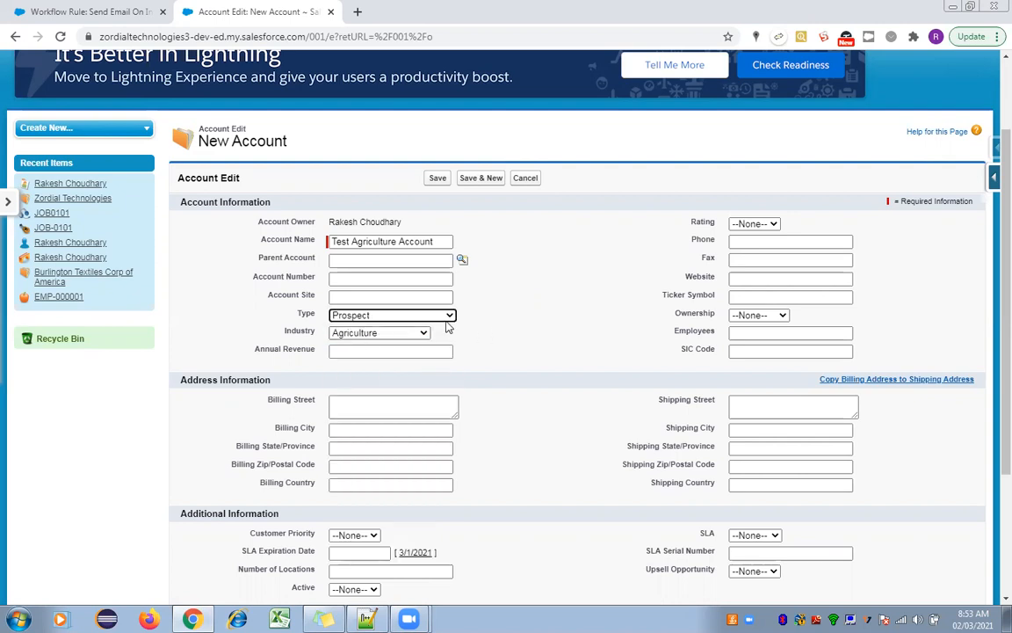
{"action": "left_click", "coordinate": [431, 180]}
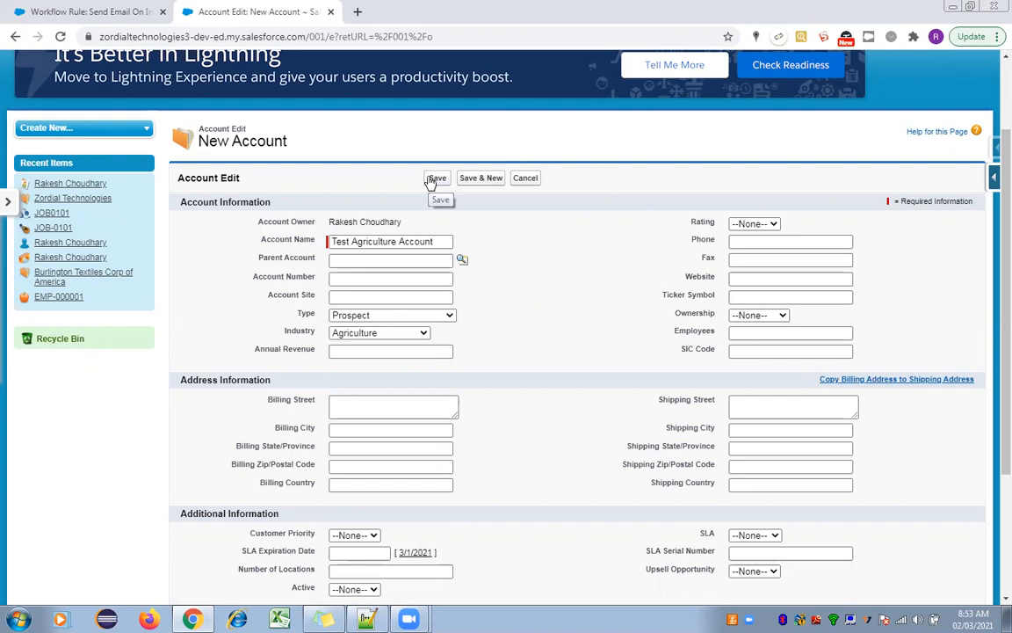
{"action": "left_click", "coordinate": [434, 180]}
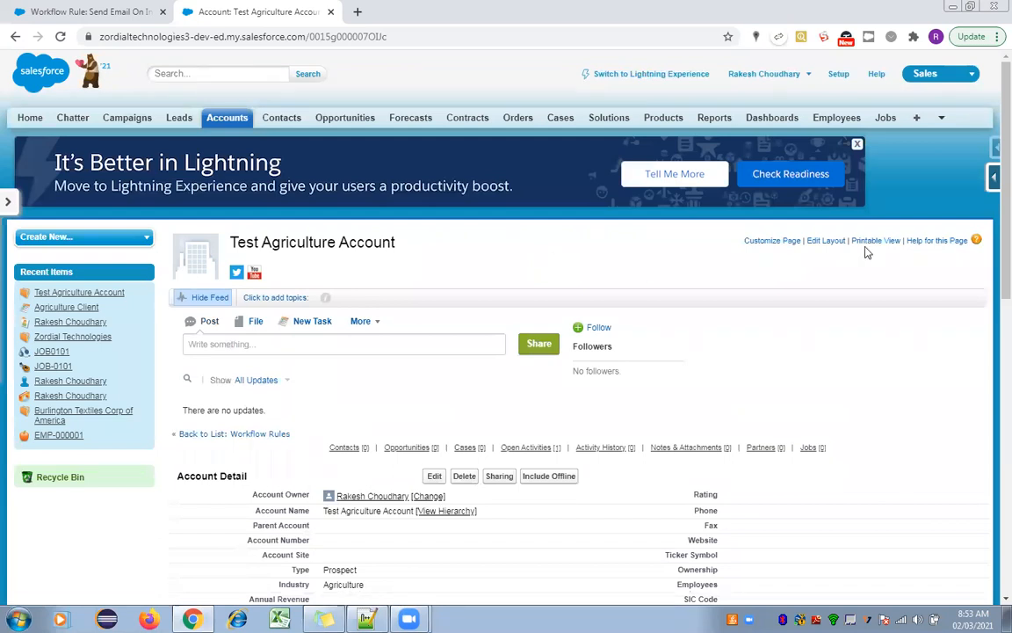
Check the open activities of Test Agriculture Account for the task created by the workflow rule
{"action": "scroll", "coordinate": [991, 208], "scroll_direction": "down", "scroll_amount": 2}
{"action": "scroll", "coordinate": [991, 209], "scroll_direction": "down", "scroll_amount": 3}
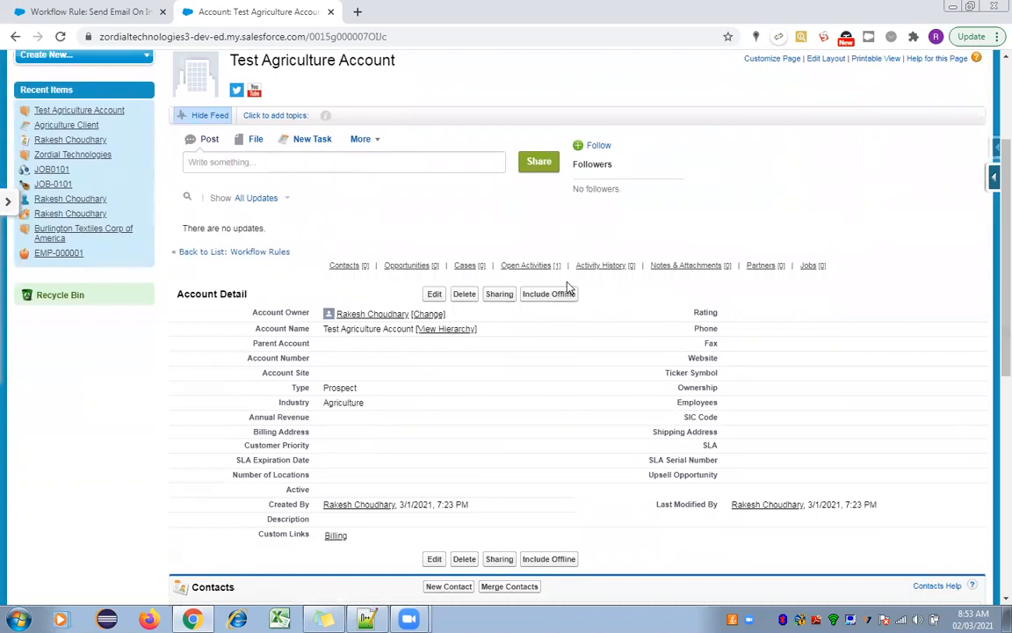
{"action": "mouse_move", "coordinate": [538, 268]}
{"action": "scroll", "coordinate": [993, 198], "scroll_direction": "up", "scroll_amount": 3}
{"action": "scroll", "coordinate": [820, 183], "scroll_direction": "up", "scroll_amount": 1}
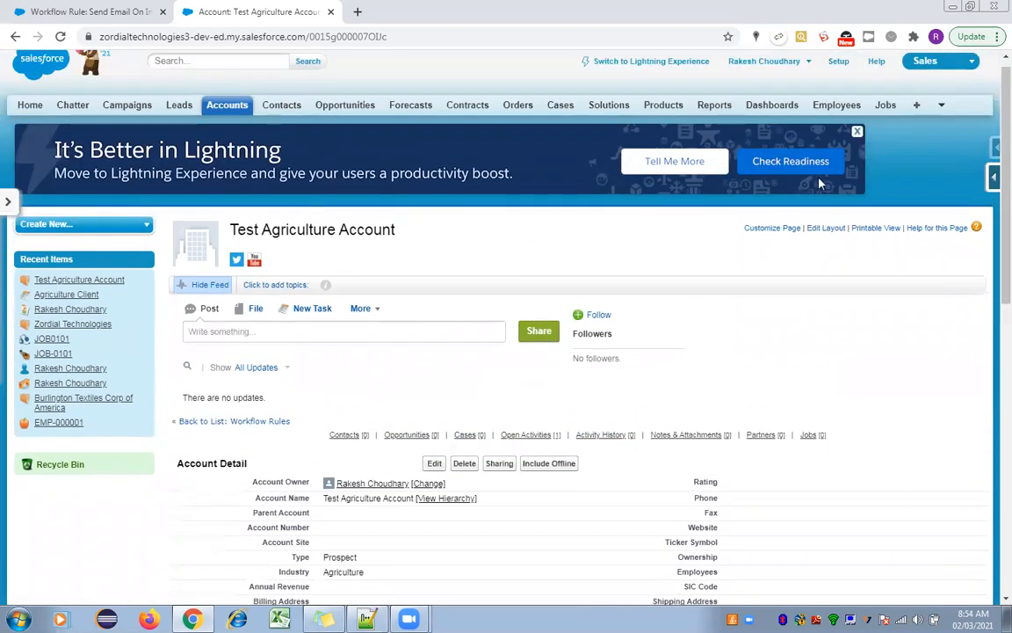
Start another account record in a separate browser tab and name it "Test Transport 123"
{"action": "right_click", "coordinate": [211, 114]}
{"action": "left_click", "coordinate": [239, 116]}
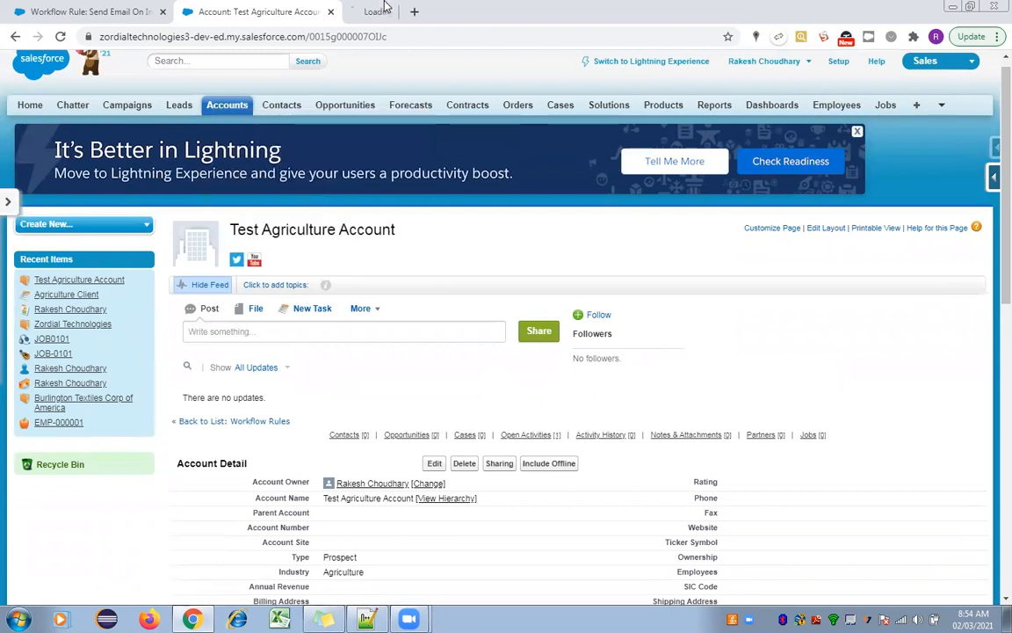
{"action": "left_click", "coordinate": [381, 11]}
{"action": "left_click", "coordinate": [430, 315]}
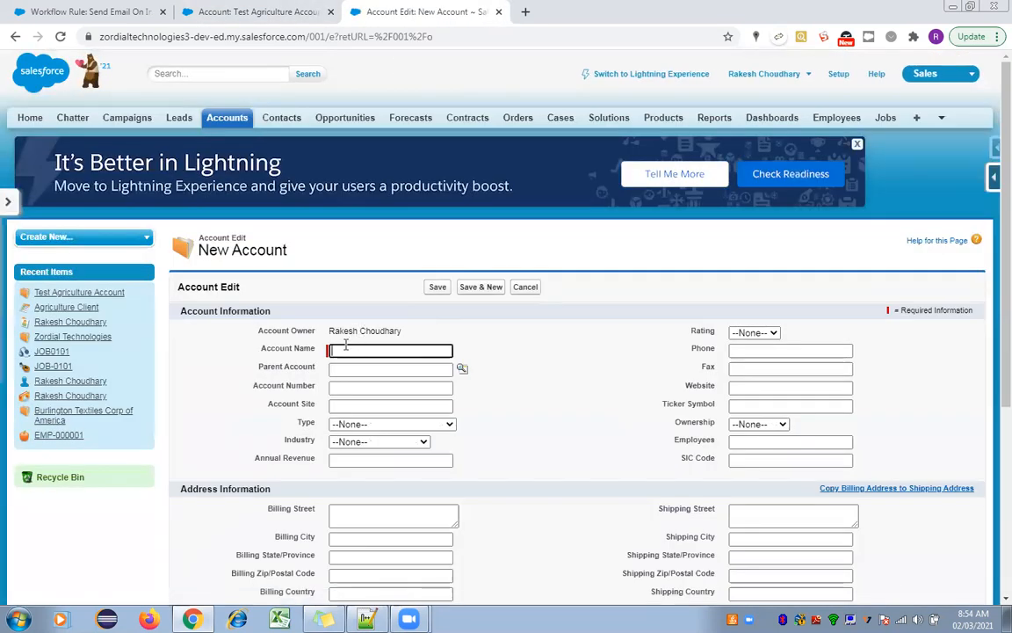
{"action": "left_click", "coordinate": [346, 348]}
{"action": "type", "text": "Test Transport 123"}
Set the new account's Industry to Transportation, save the record, and check its open activities
{"action": "left_click", "coordinate": [376, 442]}
{"action": "scroll", "coordinate": [400, 369], "scroll_direction": "down", "scroll_amount": 1}
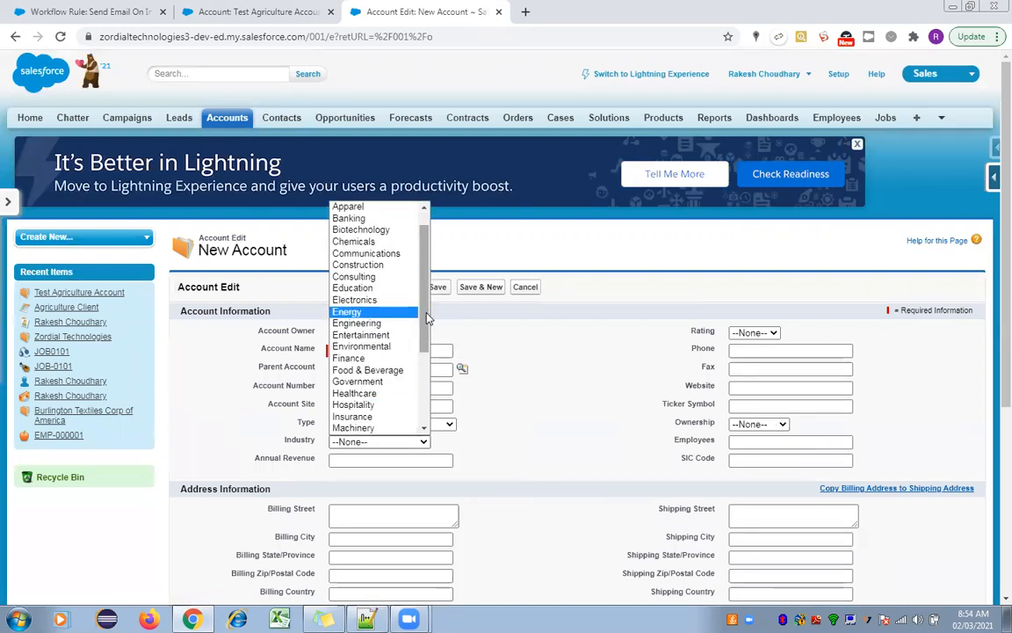
{"action": "scroll", "coordinate": [428, 318], "scroll_direction": "down", "scroll_amount": 3}
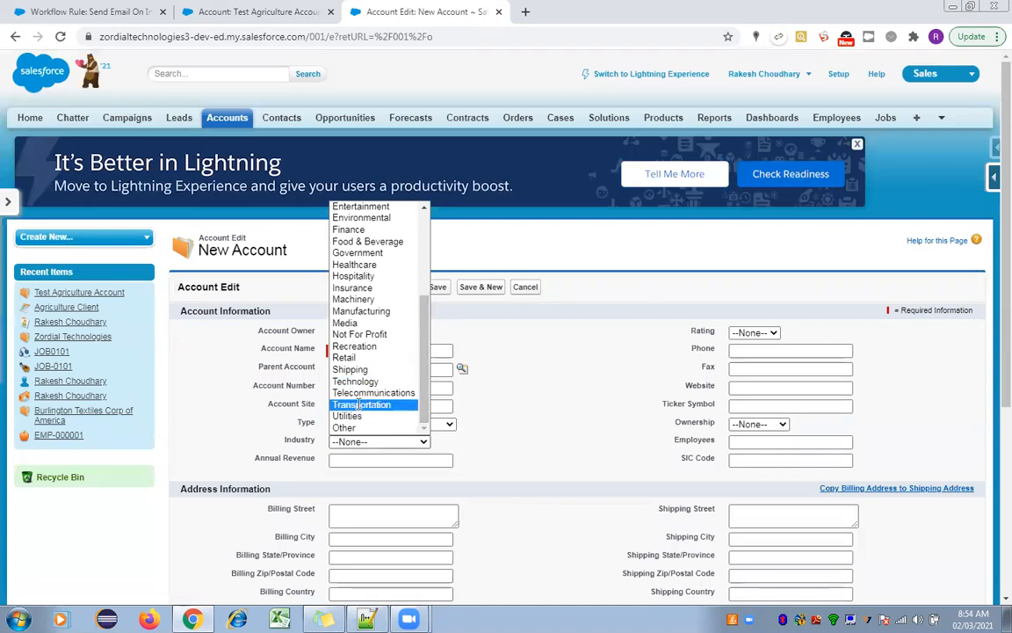
{"action": "left_click", "coordinate": [360, 404]}
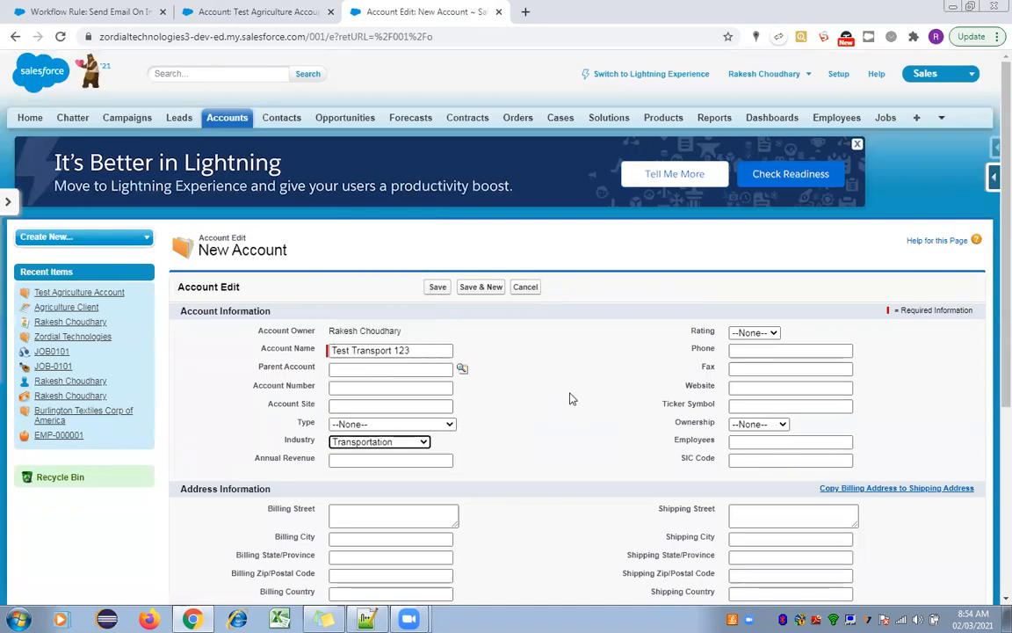
{"action": "left_click", "coordinate": [438, 289]}
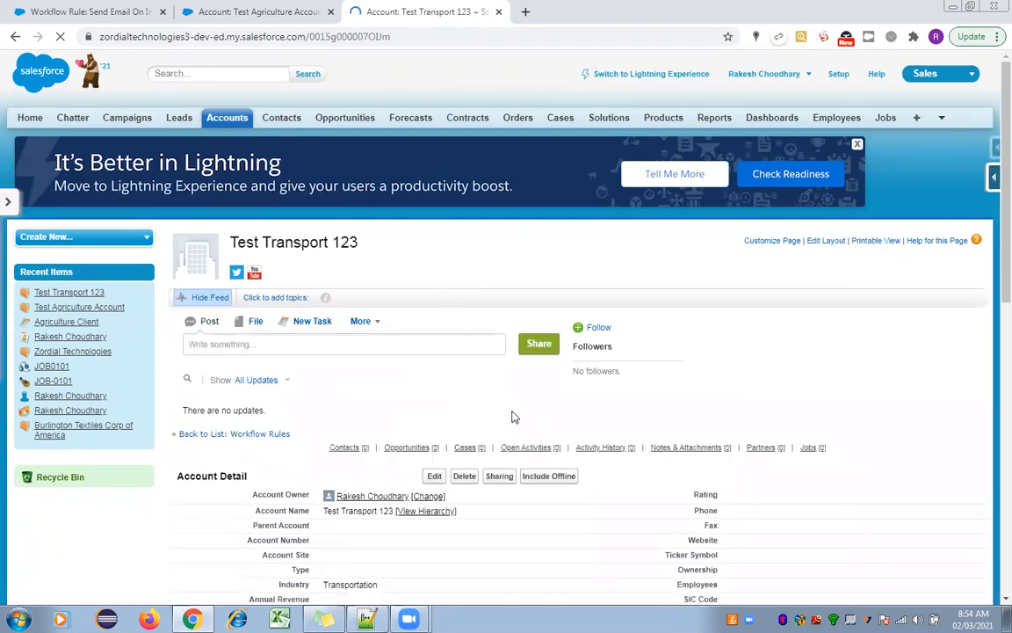
{"action": "mouse_move", "coordinate": [531, 455]}
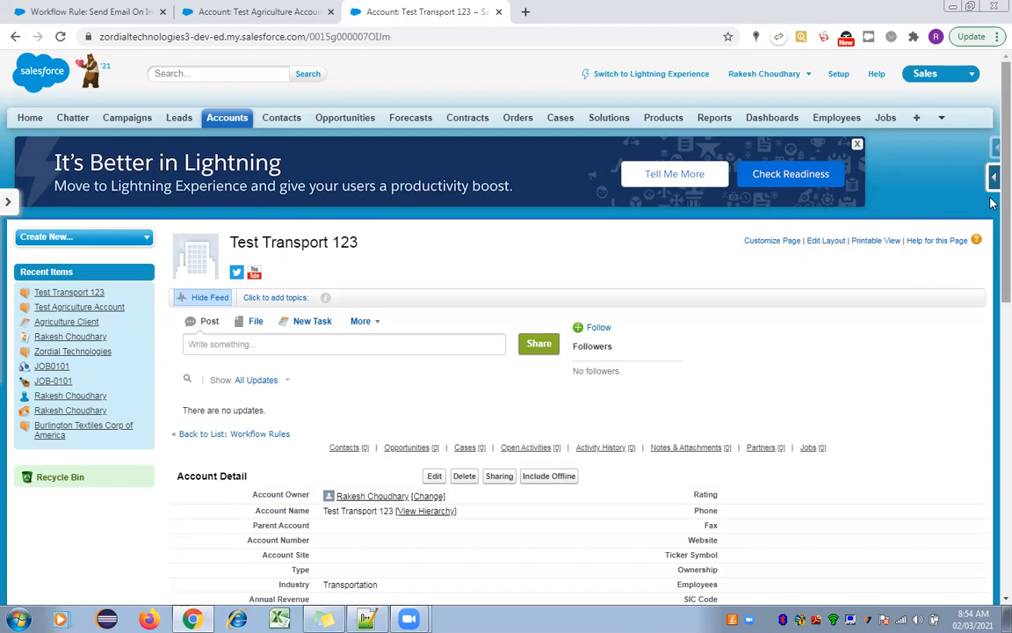
Change the workflow rule's evaluation criteria to "created, and any time it's edited to subsequently meet criteria" and save the rule
{"action": "left_click", "coordinate": [255, 11]}
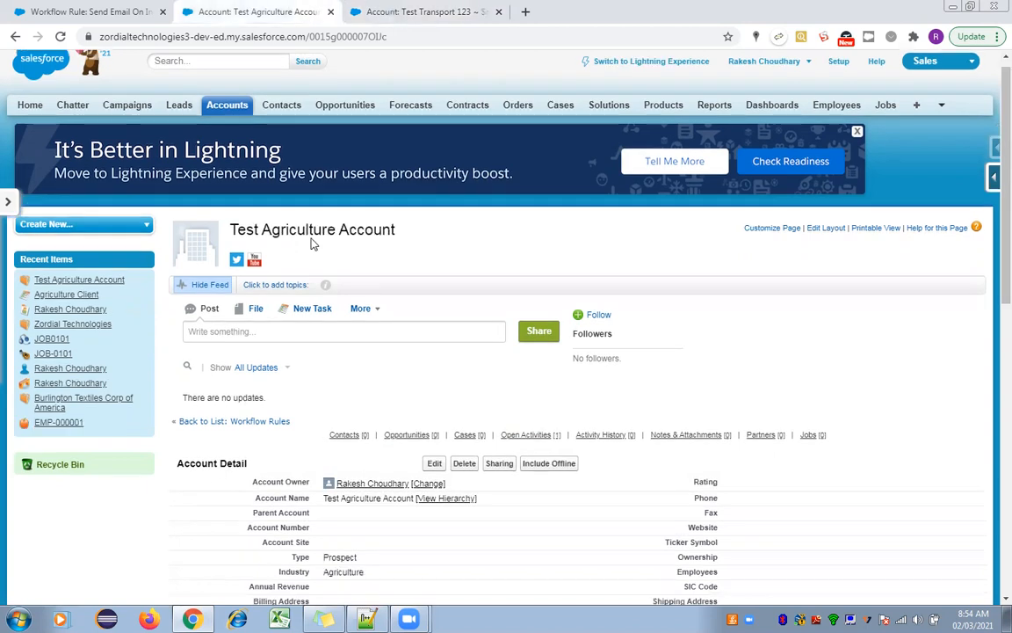
{"action": "left_click", "coordinate": [88, 9]}
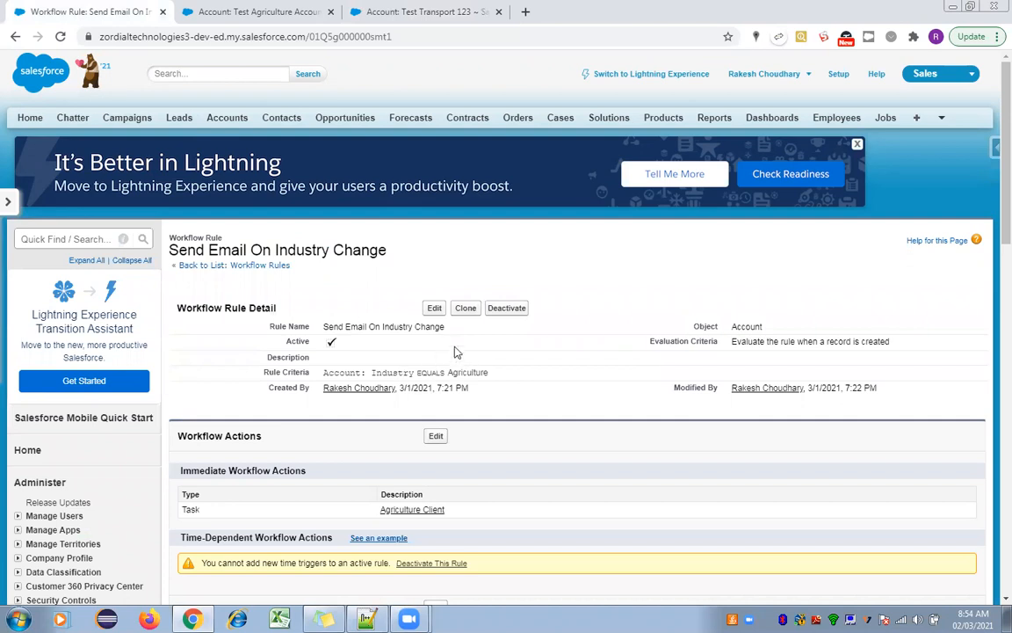
{"action": "left_click", "coordinate": [434, 309]}
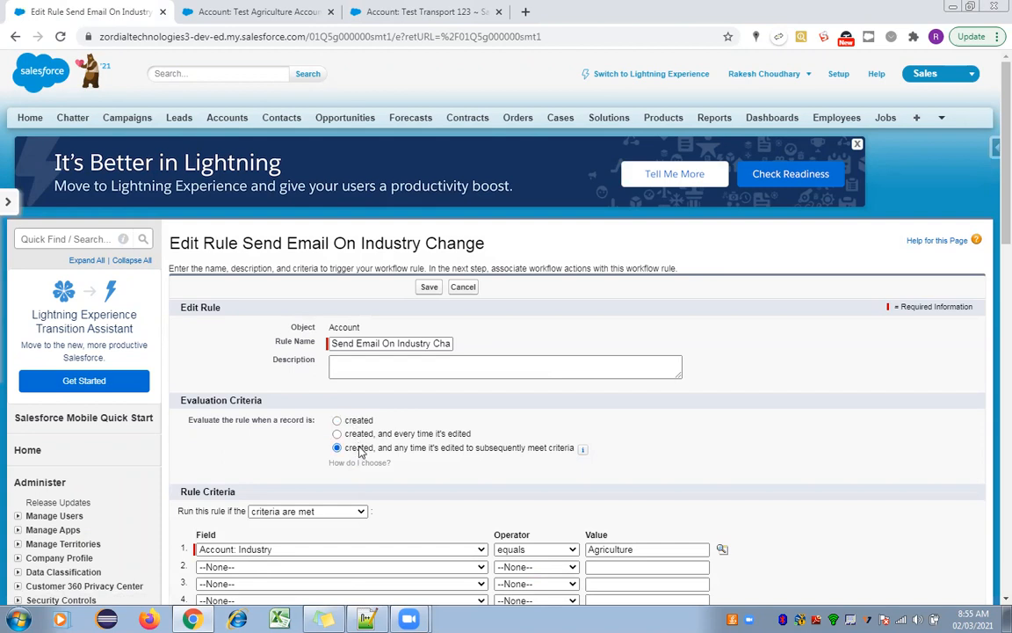
{"action": "left_click", "coordinate": [429, 287]}
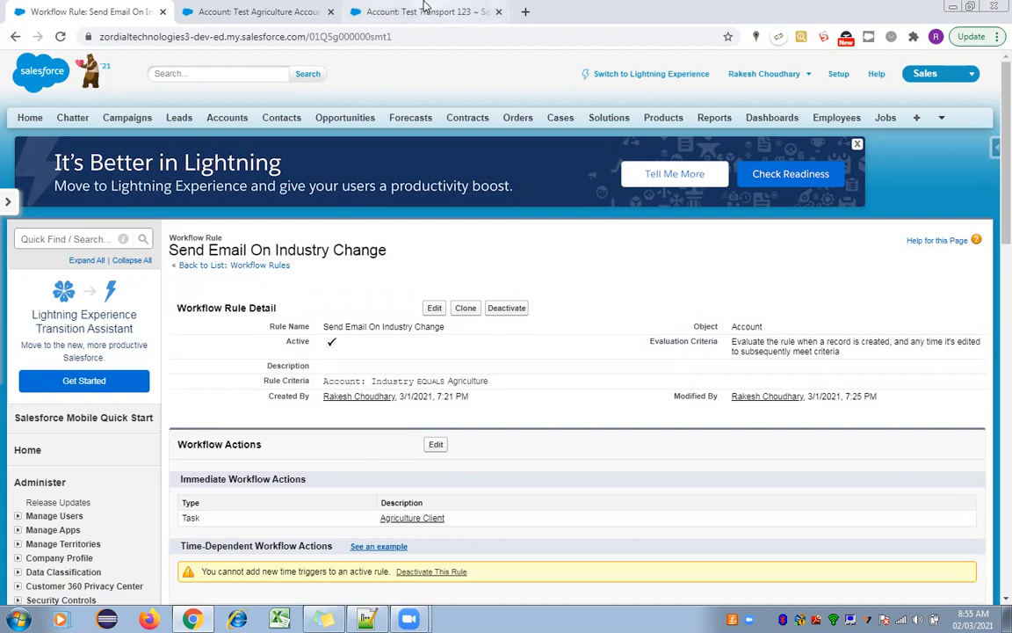
Rename the Test Transport 123 account to "Test Transport", save it, and check its open activities
{"action": "left_click", "coordinate": [391, 9]}
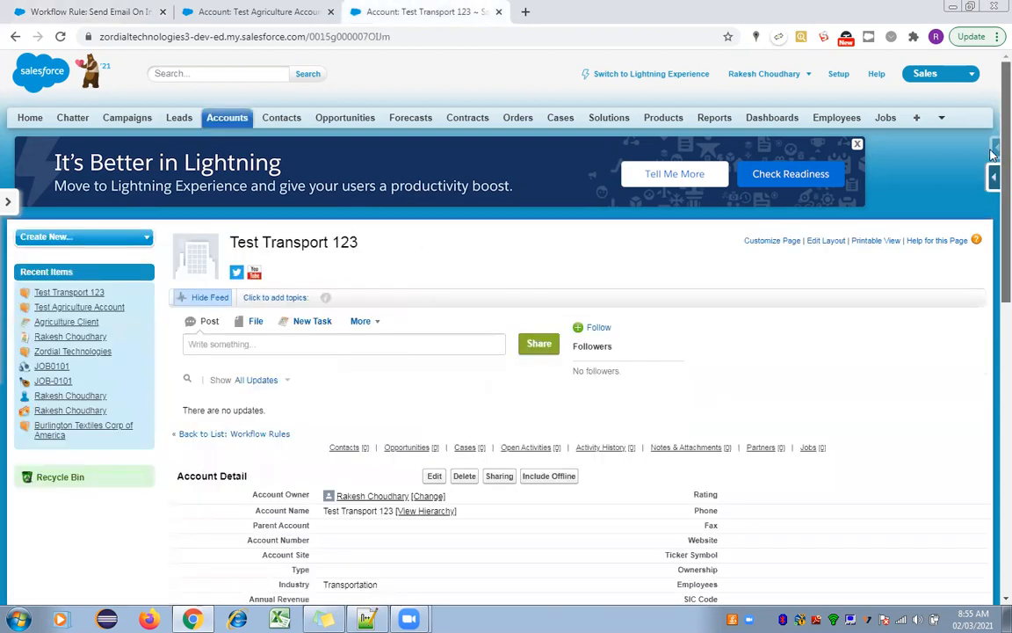
{"action": "scroll", "coordinate": [663, 226], "scroll_direction": "down", "scroll_amount": 3}
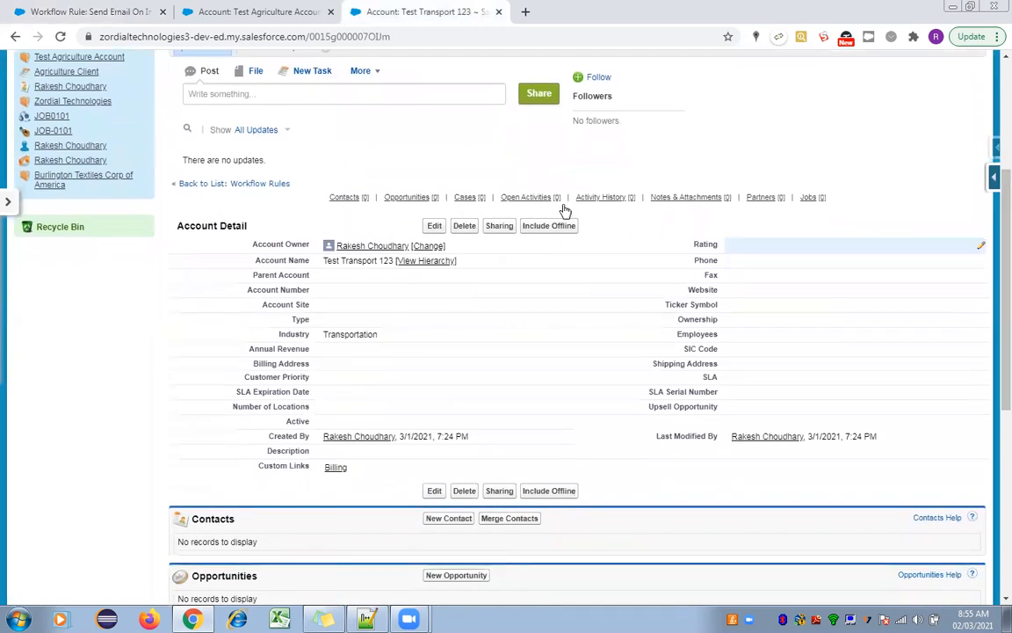
{"action": "mouse_move", "coordinate": [530, 199]}
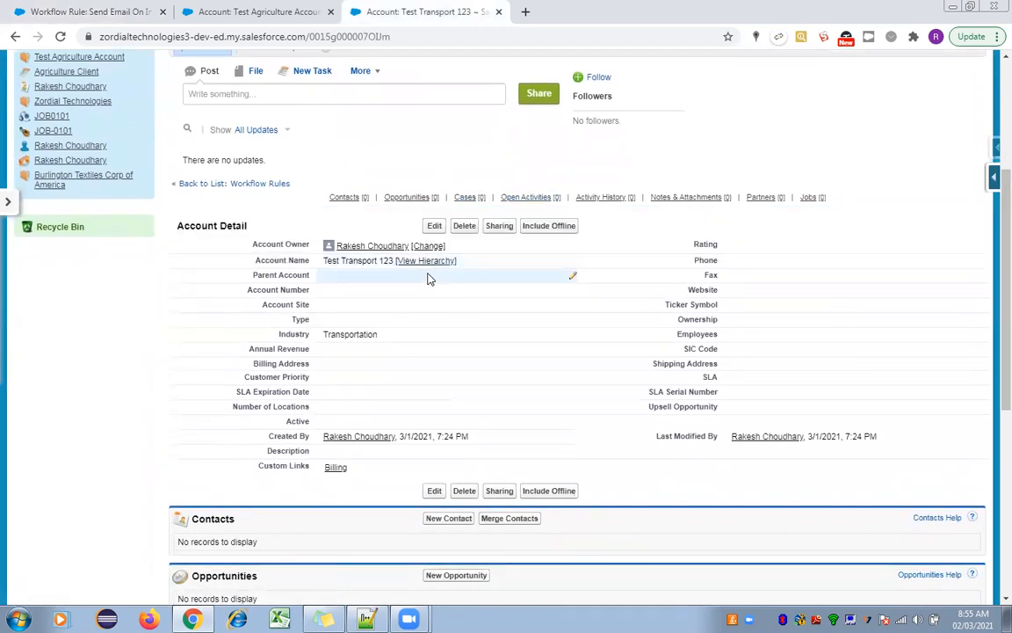
{"action": "left_click", "coordinate": [434, 227]}
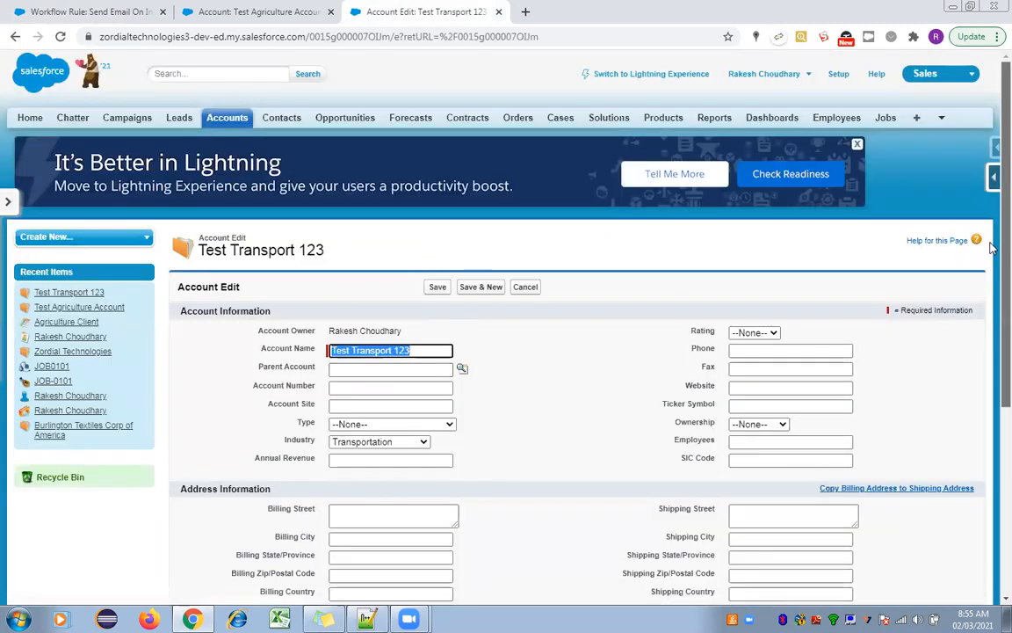
{"action": "scroll", "coordinate": [413, 352], "scroll_direction": "down", "scroll_amount": 1}
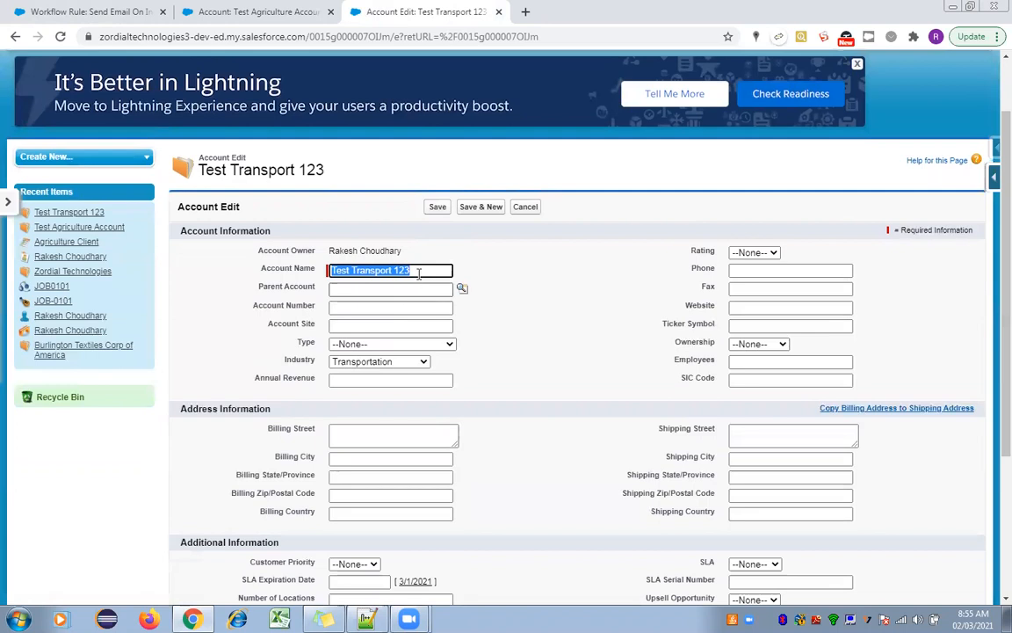
{"action": "left_click", "coordinate": [420, 273]}
{"action": "key", "text": "BackSpace"}
{"action": "key", "text": "BackSpace"}
{"action": "key", "text": "BackSpace"}
{"action": "key", "text": "BackSpace"}
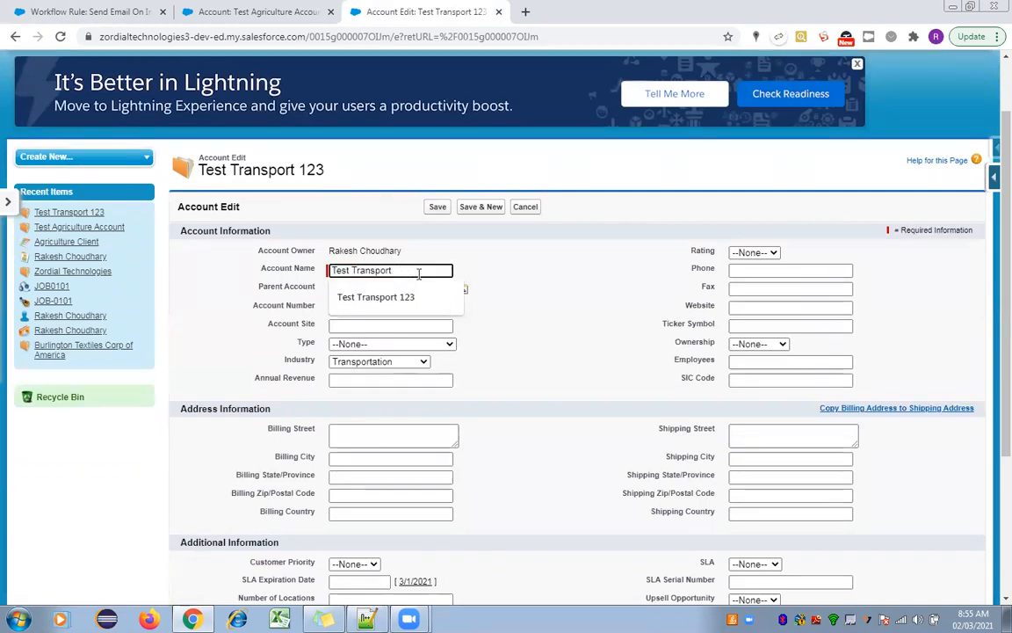
{"action": "left_click", "coordinate": [437, 208]}
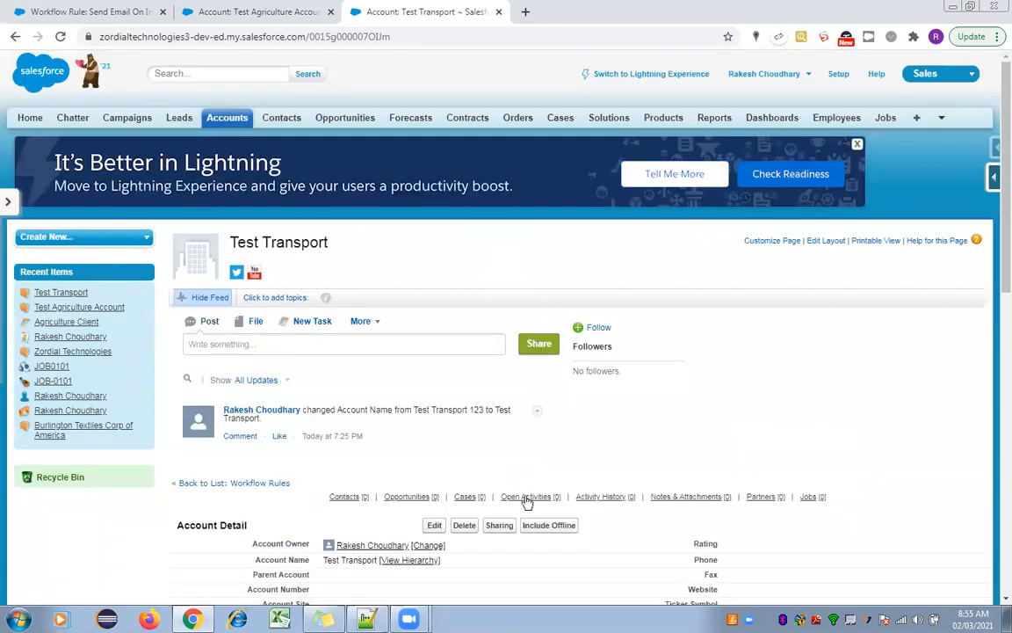
{"action": "mouse_move", "coordinate": [527, 503]}
Change the Test Transport account's Industry to Agriculture, save it, and check its open activities for a task
{"action": "scroll", "coordinate": [992, 288], "scroll_direction": "down", "scroll_amount": 5}
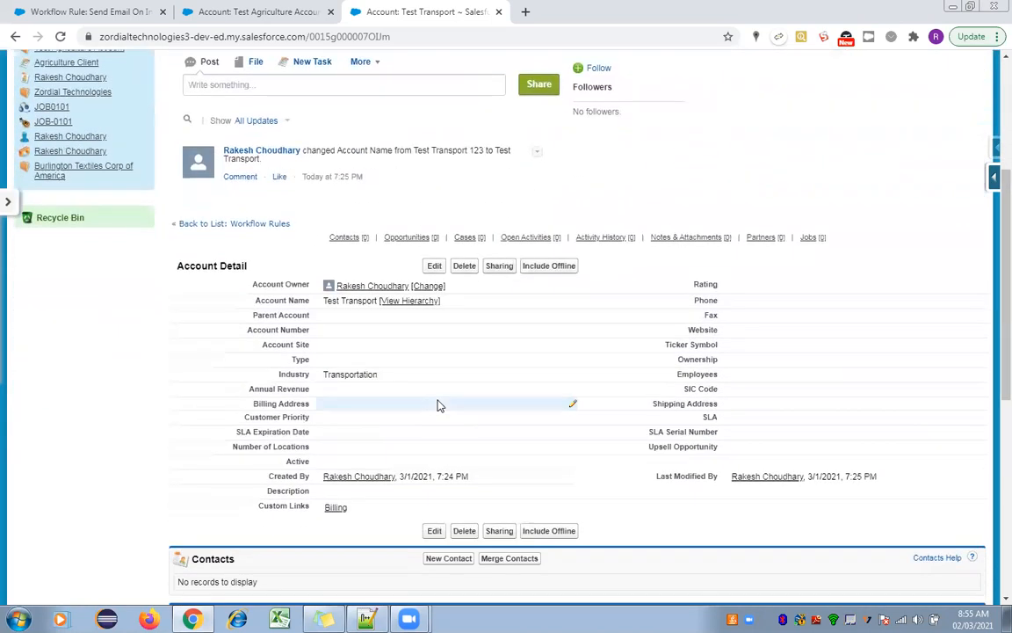
{"action": "double_click", "coordinate": [395, 378]}
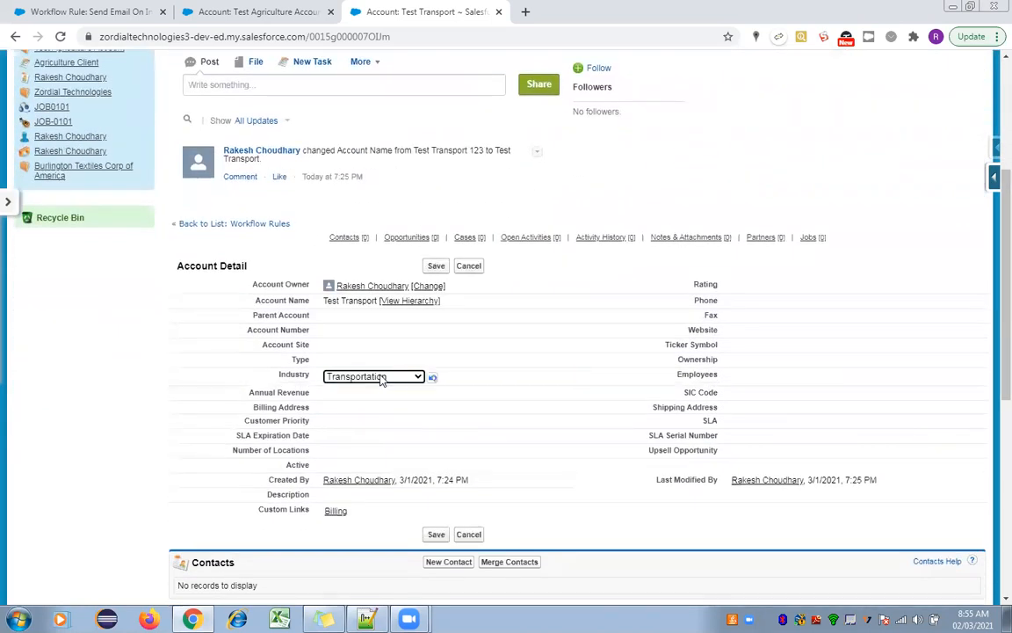
{"action": "left_click", "coordinate": [395, 378]}
{"action": "left_click_drag", "start_coordinate": [417, 255], "coordinate": [415, 171]}
{"action": "left_click", "coordinate": [358, 154]}
{"action": "left_click", "coordinate": [437, 265]}
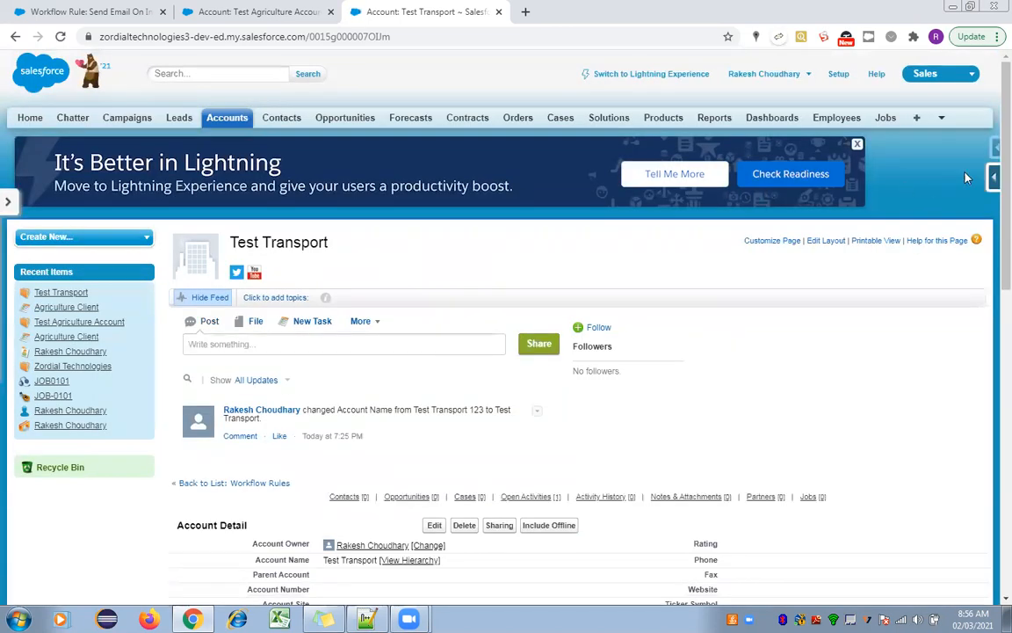
{"action": "scroll", "coordinate": [564, 275], "scroll_direction": "down", "scroll_amount": 3}
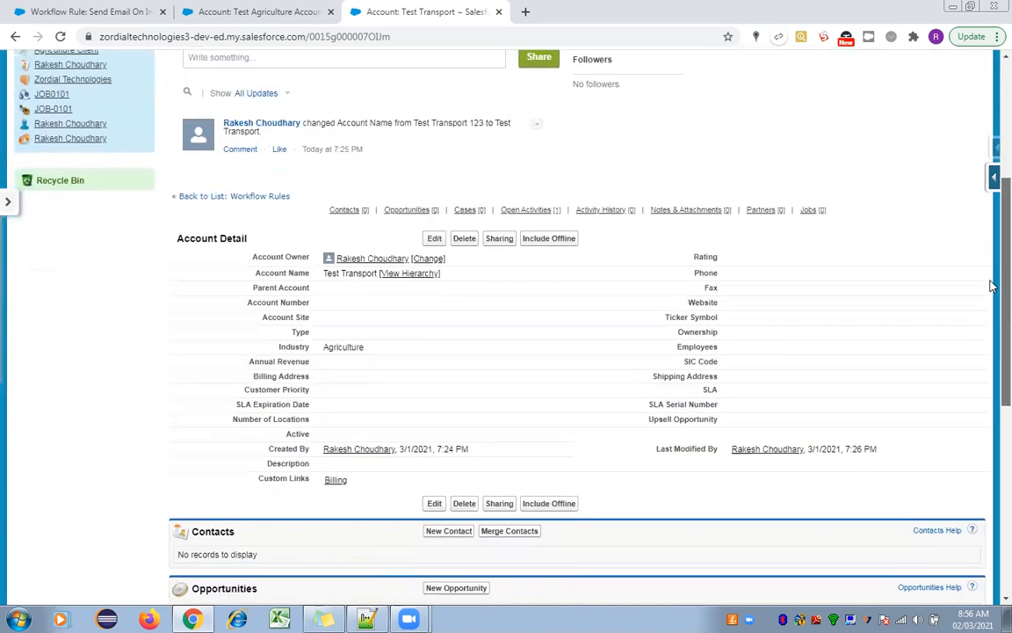
{"action": "mouse_move", "coordinate": [526, 212]}
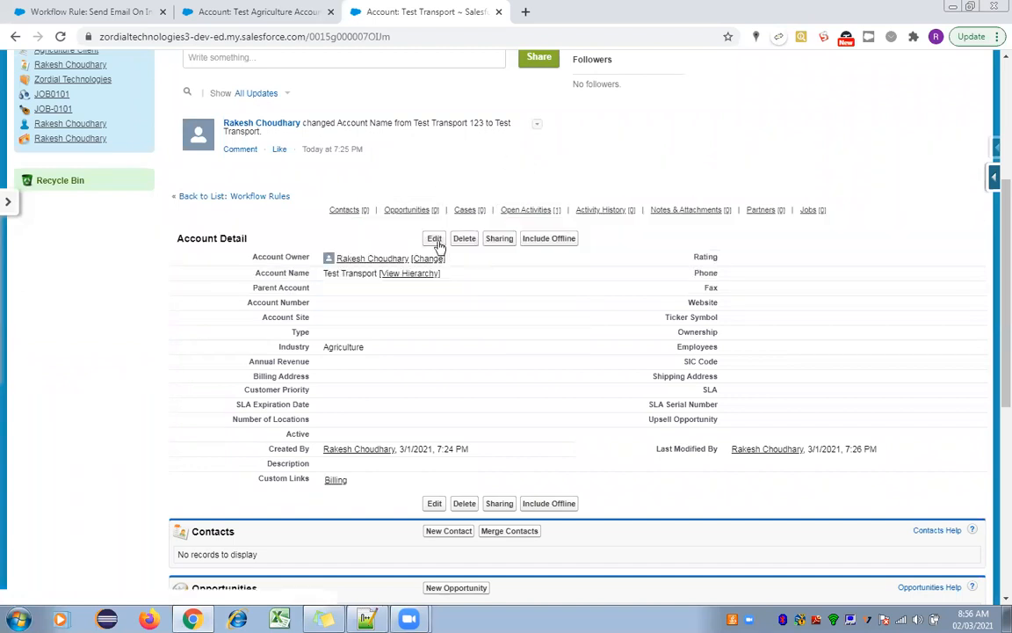
Set the Test Transport account's Type to Prospect, save the record, and check its open activities
{"action": "left_click", "coordinate": [435, 239]}
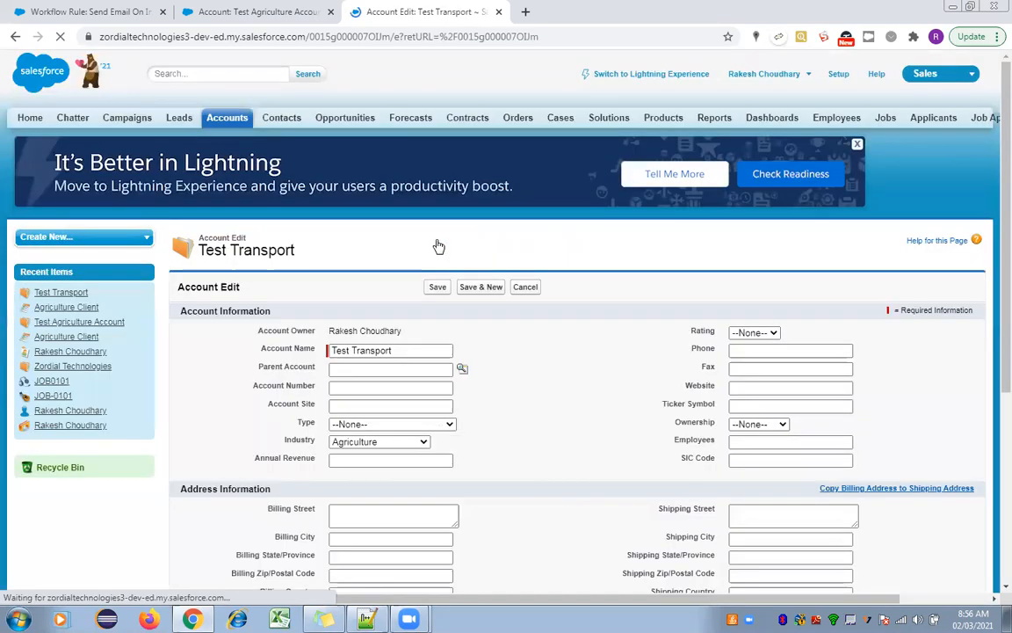
{"action": "scroll", "coordinate": [791, 239], "scroll_direction": "down", "scroll_amount": 3}
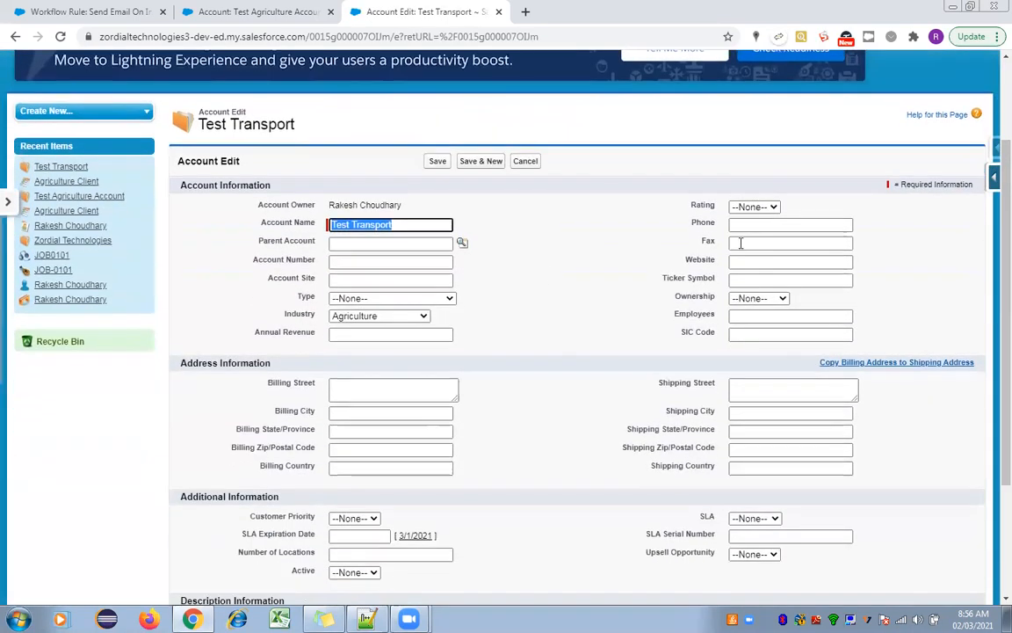
{"action": "left_click", "coordinate": [411, 299]}
{"action": "left_click", "coordinate": [356, 324]}
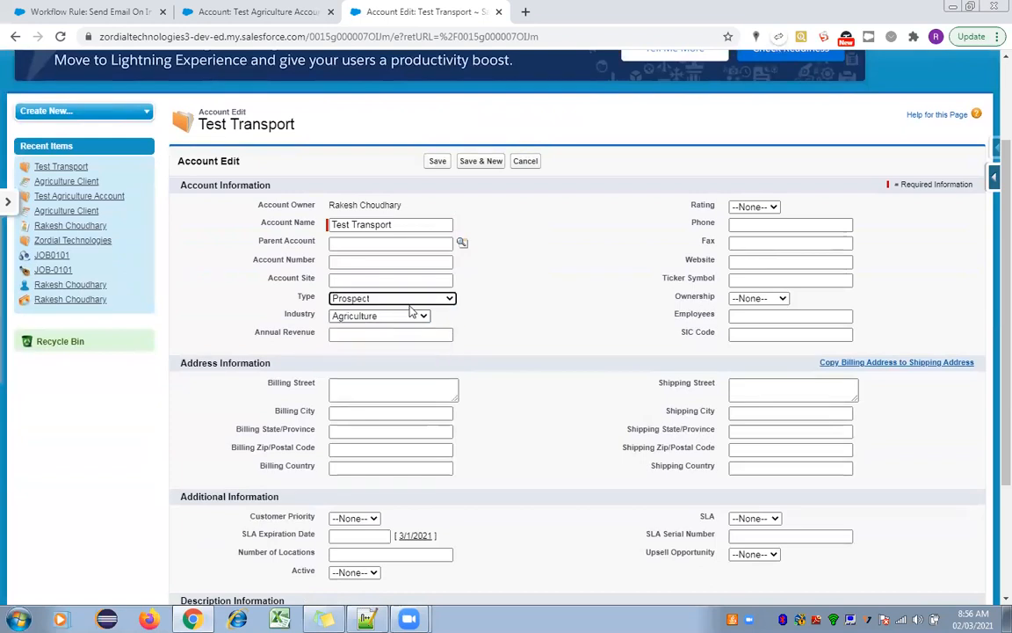
{"action": "left_click", "coordinate": [440, 172]}
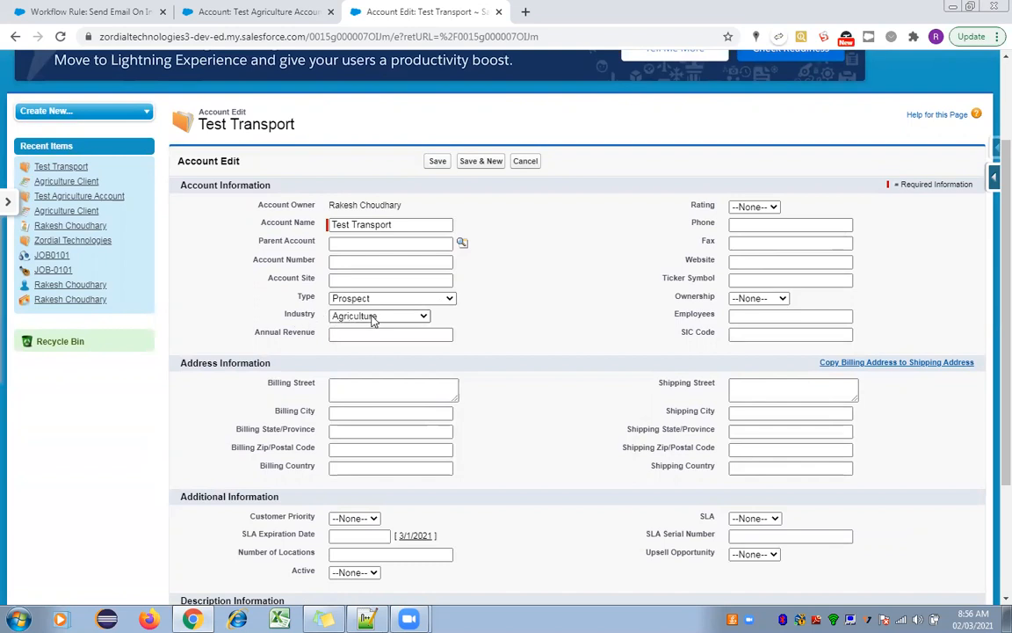
{"action": "left_click", "coordinate": [440, 169]}
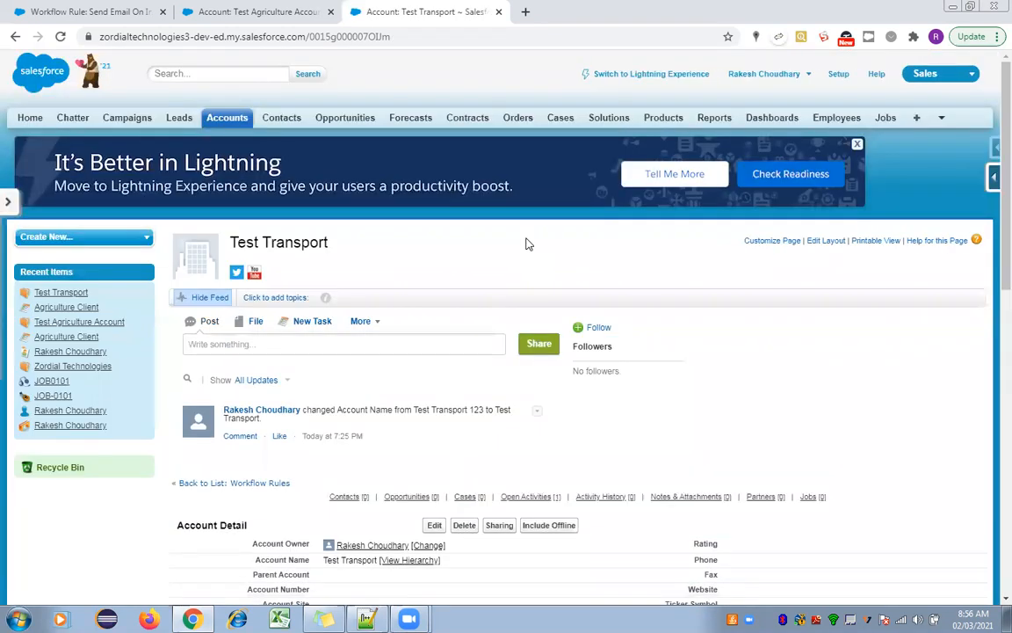
{"action": "mouse_move", "coordinate": [533, 503]}
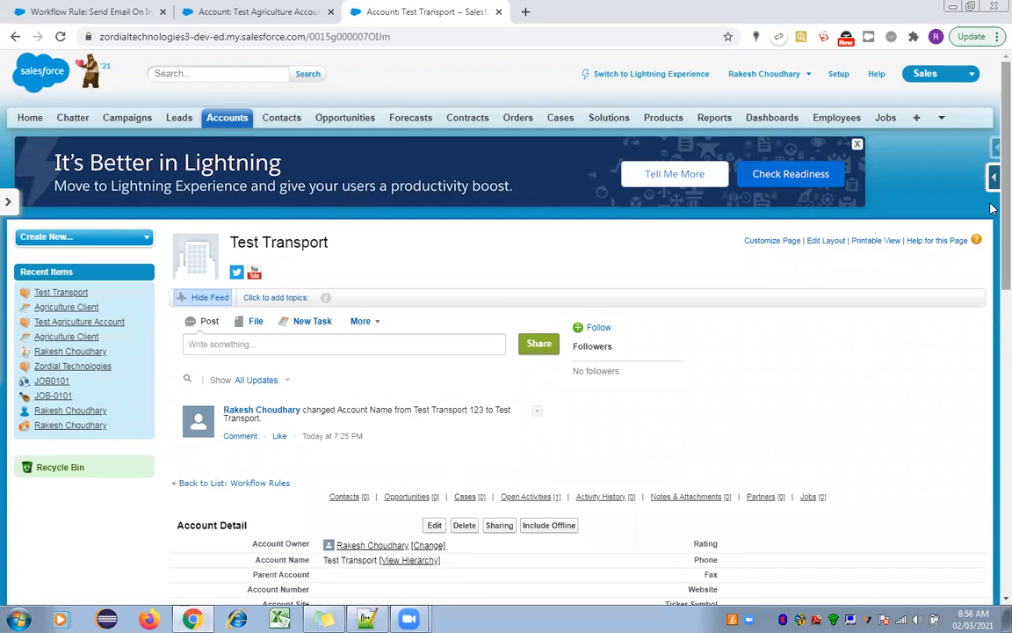
Change the Test Transport account's Industry to Apparel, save the record, and check its open activities
{"action": "scroll", "coordinate": [991, 209], "scroll_direction": "down", "scroll_amount": 4}
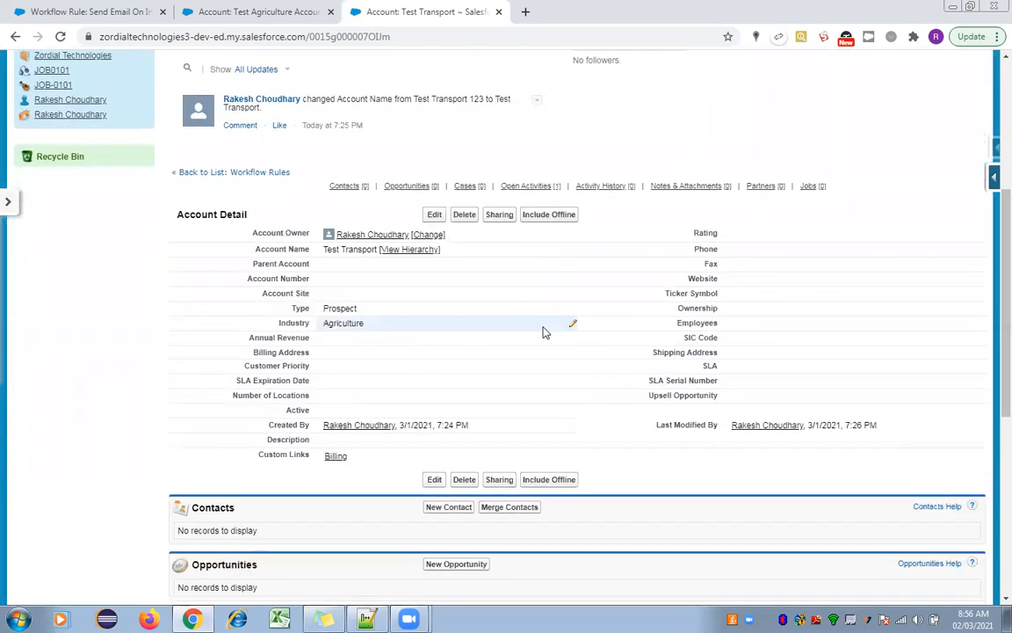
{"action": "double_click", "coordinate": [422, 327]}
{"action": "left_click", "coordinate": [400, 326]}
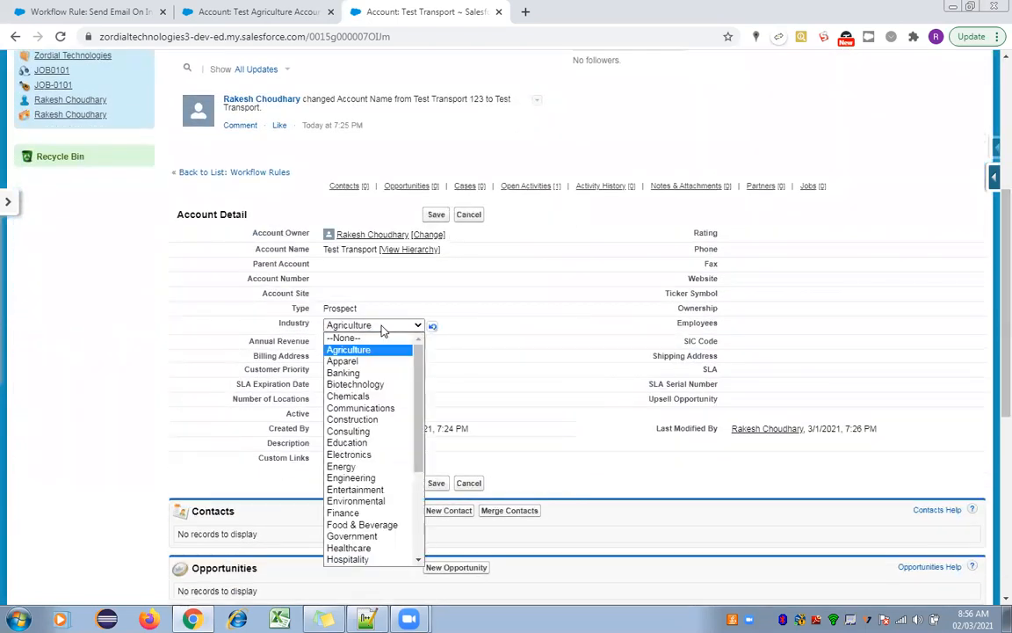
{"action": "left_click", "coordinate": [345, 362]}
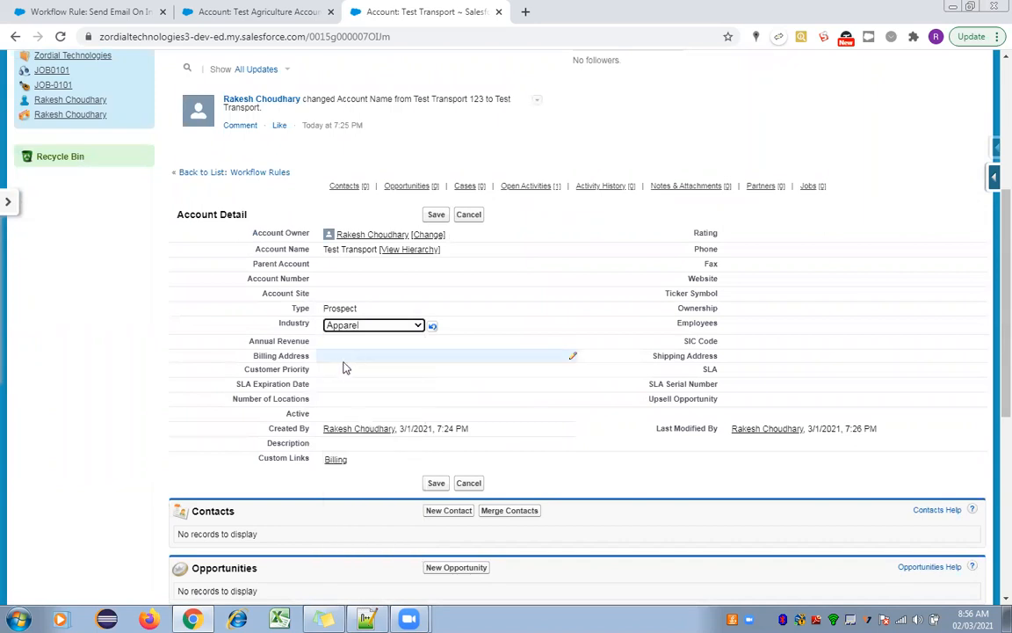
{"action": "left_click", "coordinate": [434, 216]}
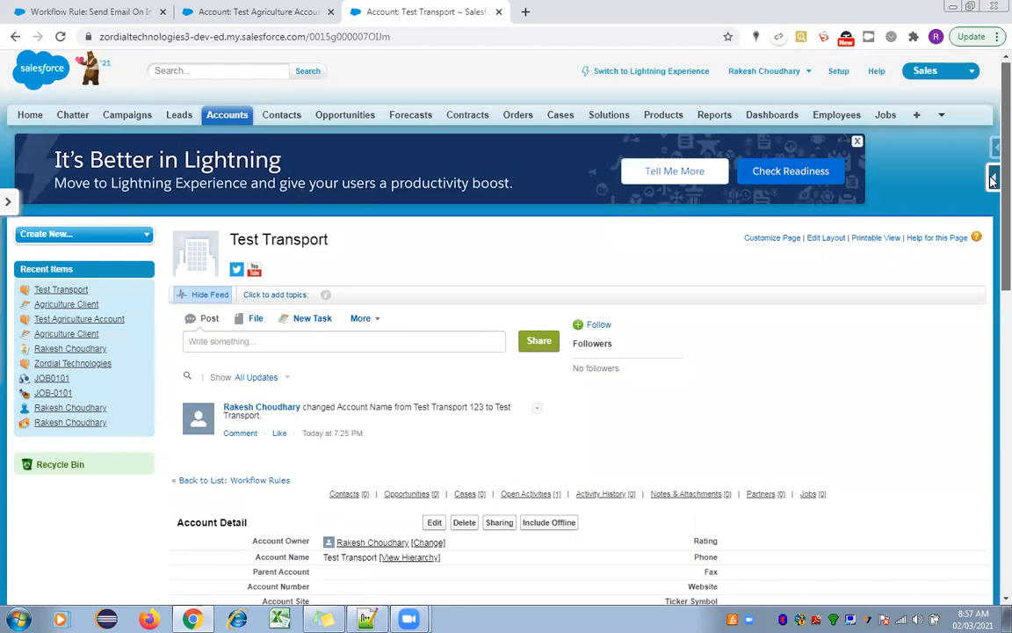
{"action": "scroll", "coordinate": [991, 294], "scroll_direction": "down", "scroll_amount": 3}
{"action": "scroll", "coordinate": [991, 294], "scroll_direction": "down", "scroll_amount": 1}
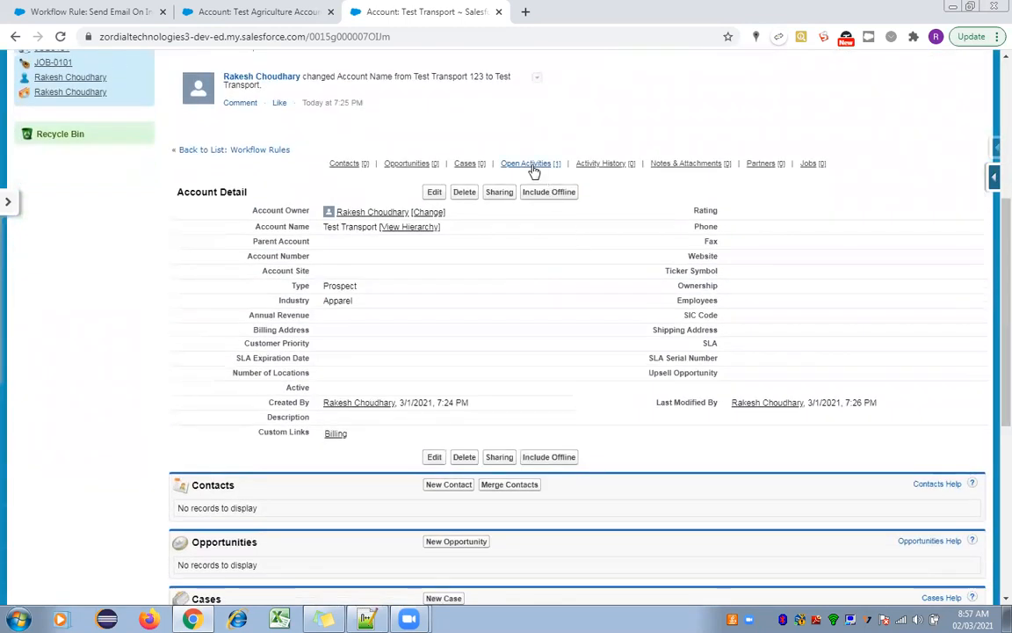
{"action": "mouse_move", "coordinate": [533, 167]}
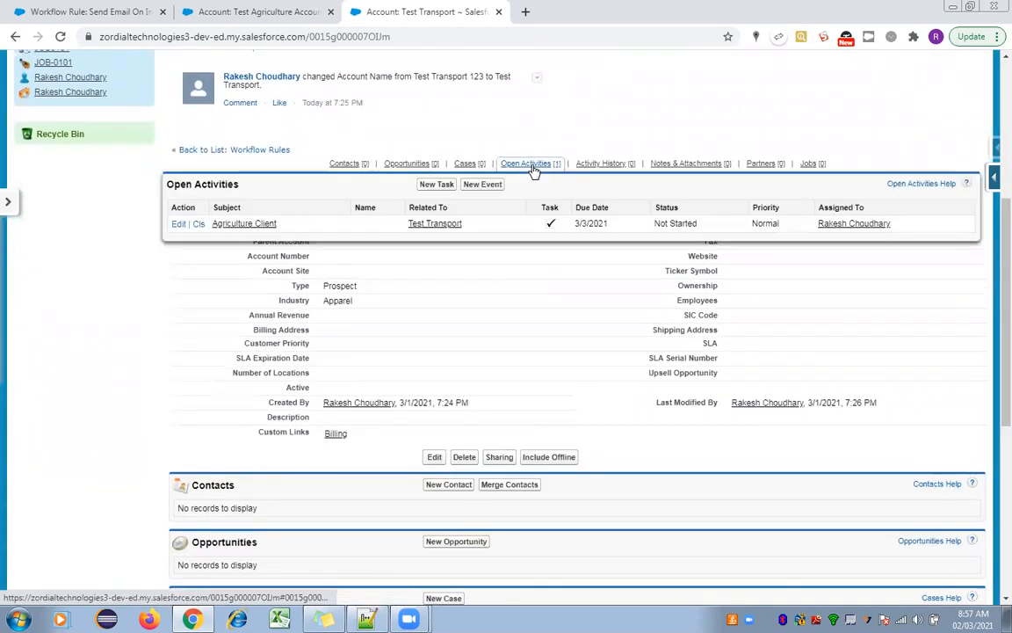
Set the Test Transport account's Industry back to Agriculture, save it, and check its open activities for another task
{"action": "double_click", "coordinate": [400, 307]}
{"action": "left_click", "coordinate": [380, 303]}
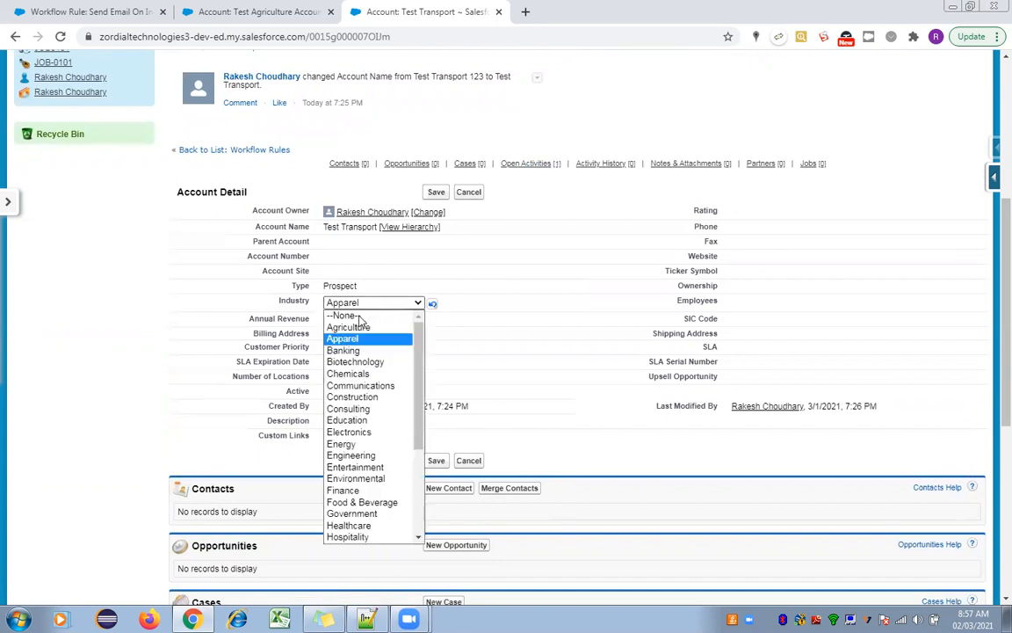
{"action": "left_click", "coordinate": [350, 328]}
{"action": "left_click", "coordinate": [436, 192]}
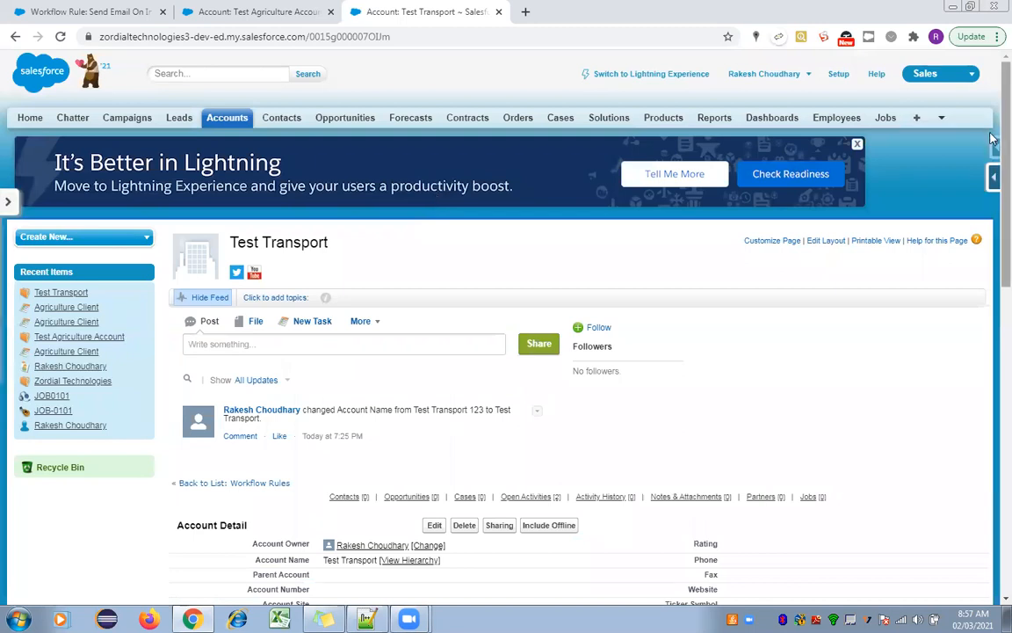
{"action": "scroll", "coordinate": [549, 255], "scroll_direction": "down", "scroll_amount": 3}
{"action": "mouse_move", "coordinate": [546, 252]}
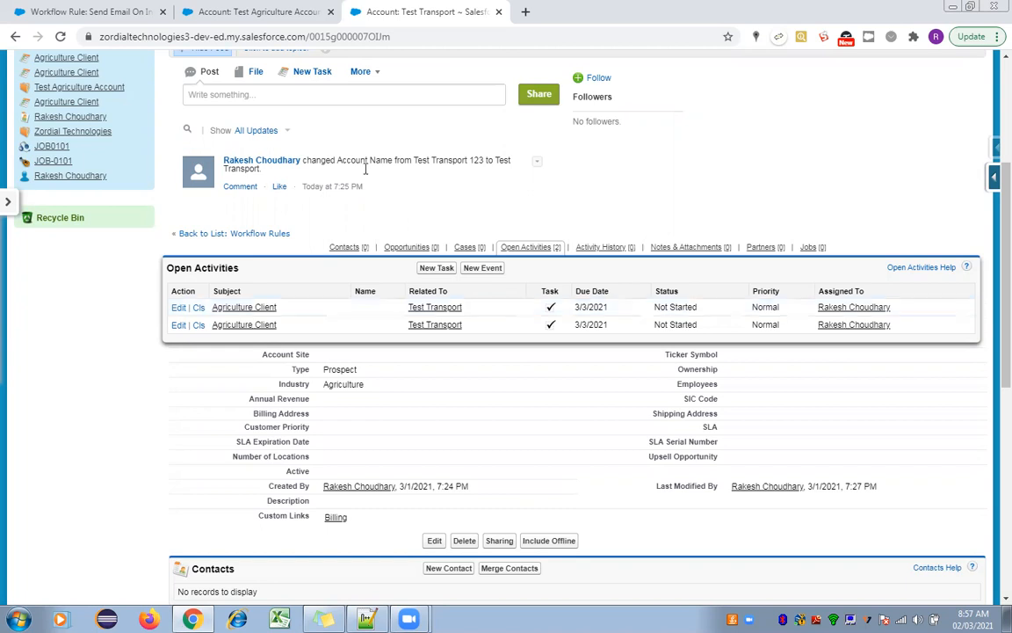
Change the Send Email On Industry Change workflow rule's evaluation criteria to "created, and every time it's edited" and save the rule
{"action": "left_click", "coordinate": [147, 9]}
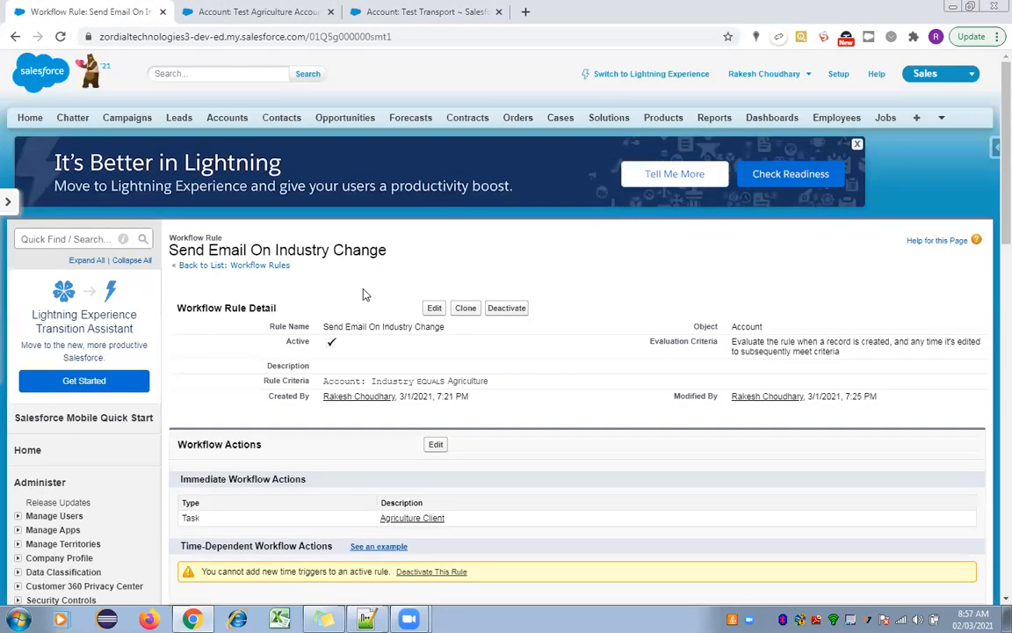
{"action": "left_click", "coordinate": [434, 309]}
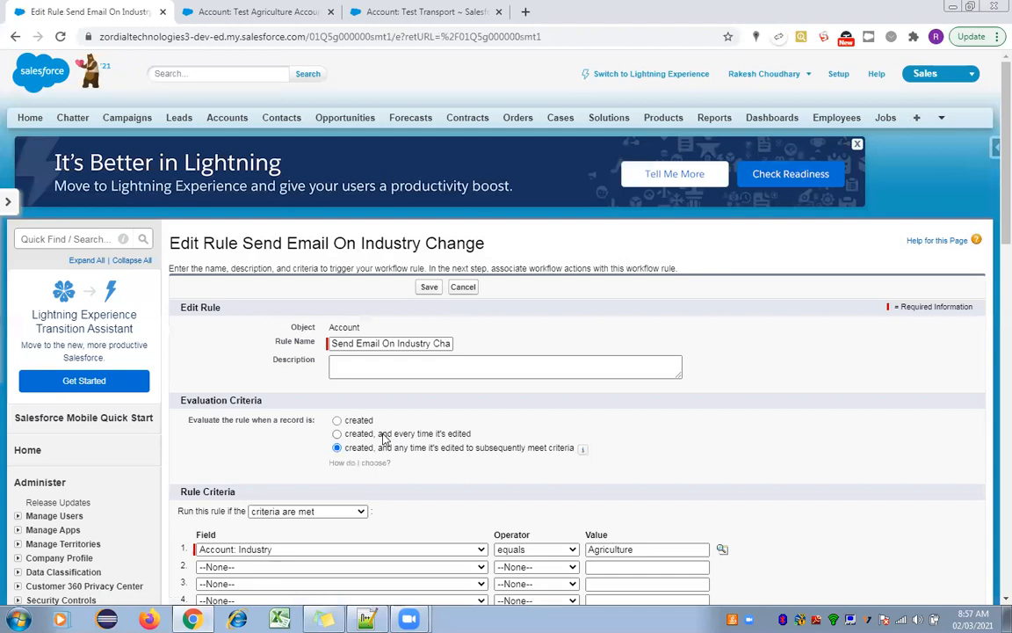
{"action": "left_click", "coordinate": [337, 434]}
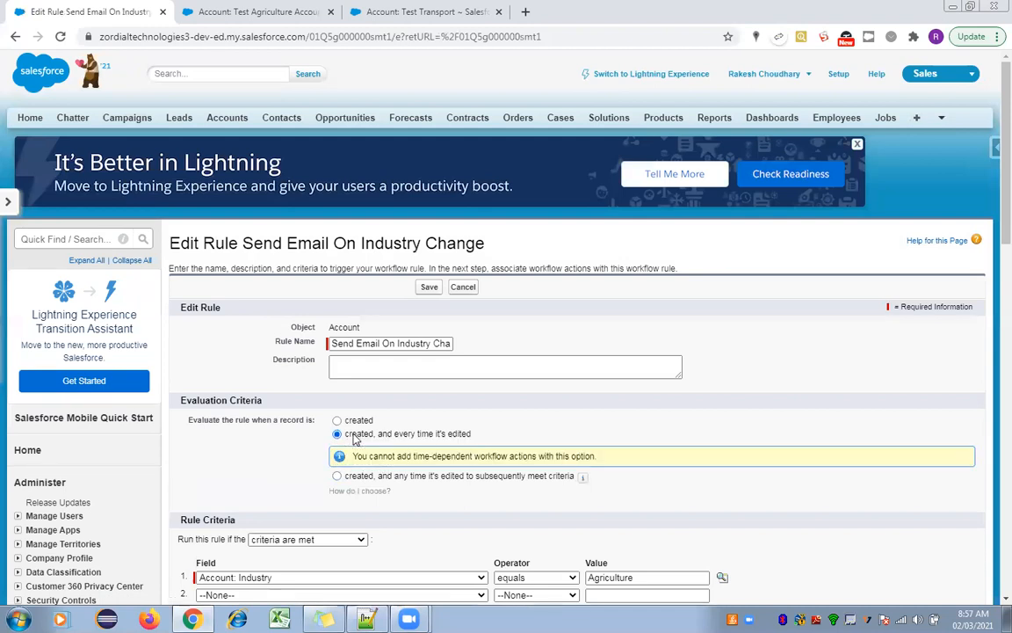
{"action": "left_click", "coordinate": [430, 287]}
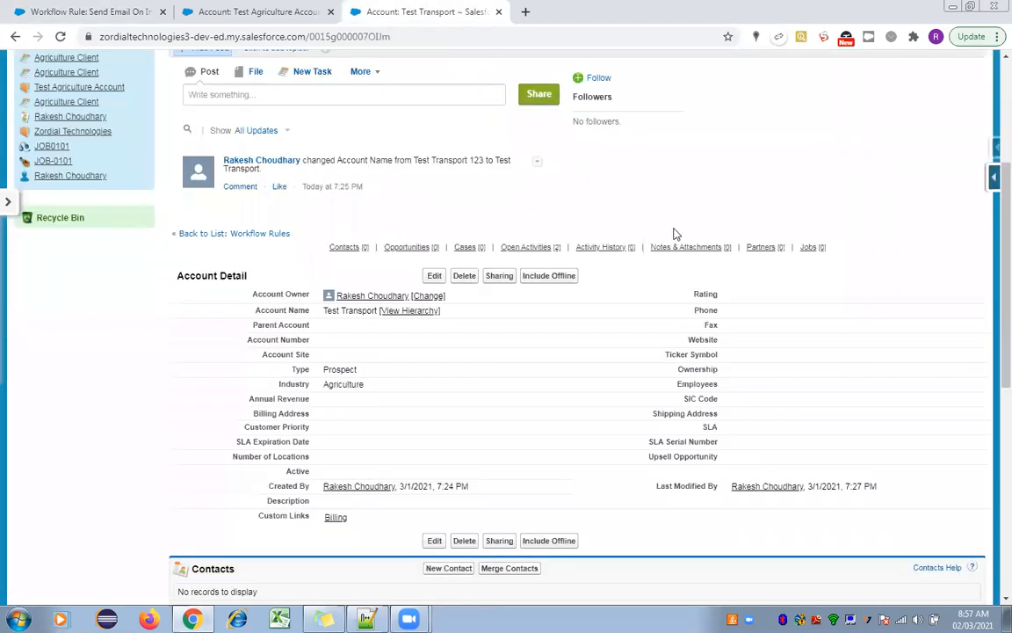
Change the Test Transport account's Type to Technology Partner, save the record, and check its open activities
{"action": "left_click", "coordinate": [387, 11]}
{"action": "scroll", "coordinate": [703, 229], "scroll_direction": "down", "scroll_amount": 2}
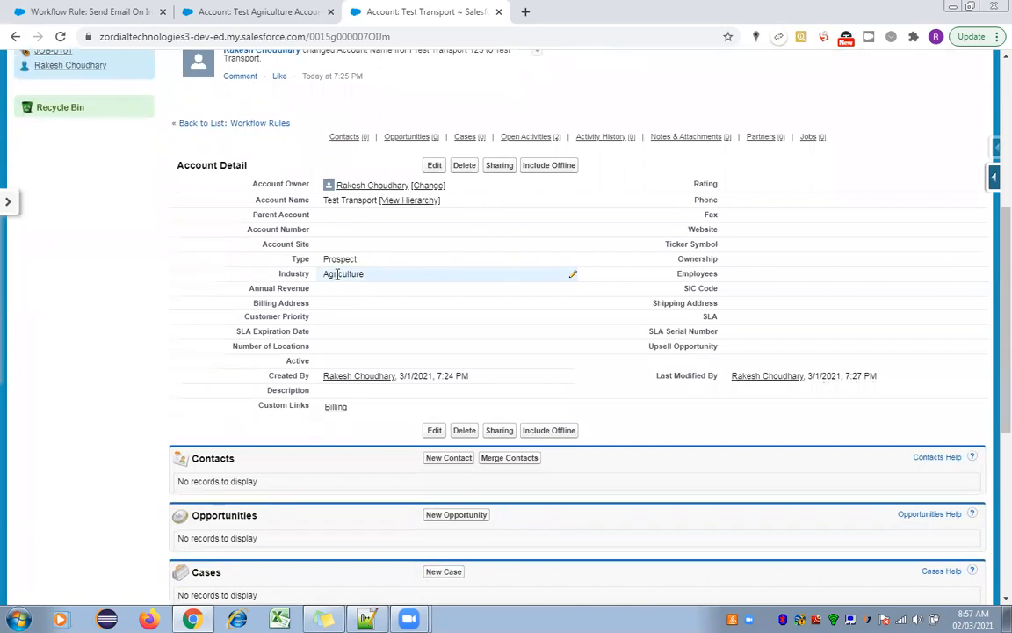
{"action": "double_click", "coordinate": [413, 260]}
{"action": "left_click", "coordinate": [410, 261]}
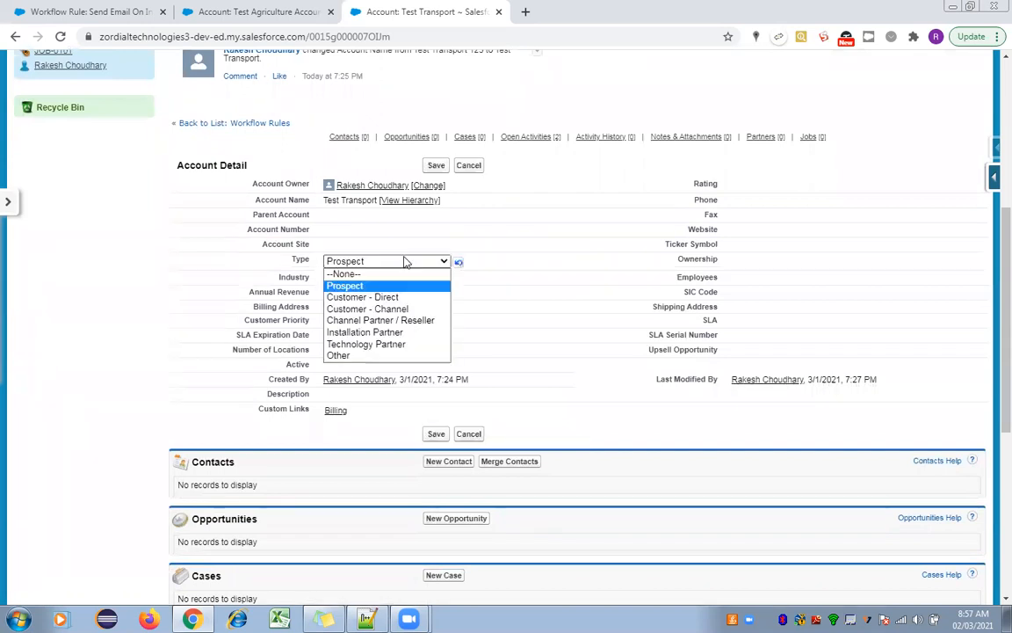
{"action": "left_click", "coordinate": [354, 344]}
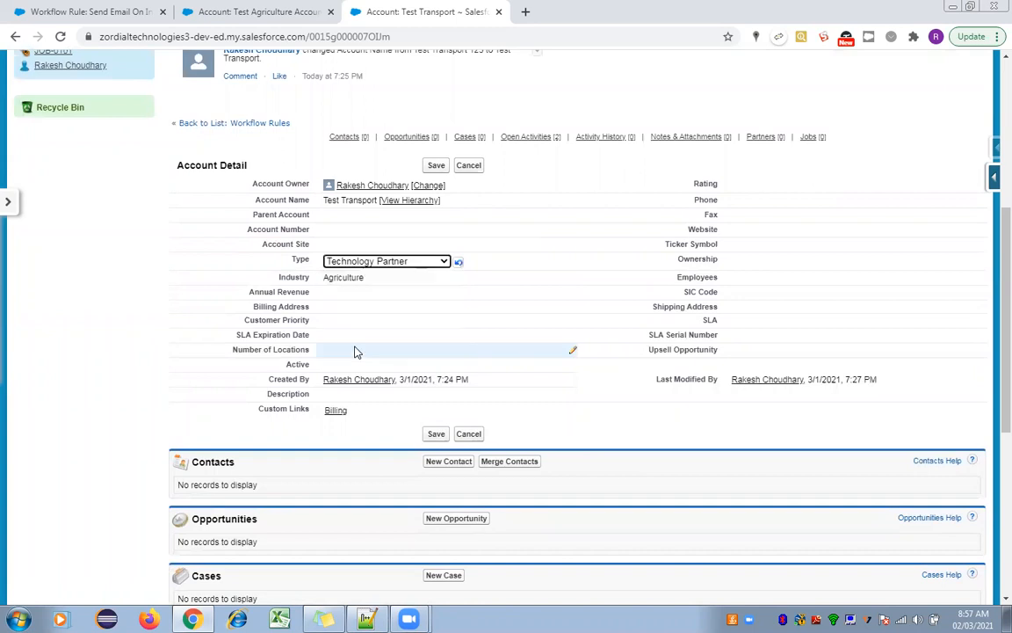
{"action": "left_click", "coordinate": [550, 159]}
{"action": "mouse_move", "coordinate": [545, 144]}
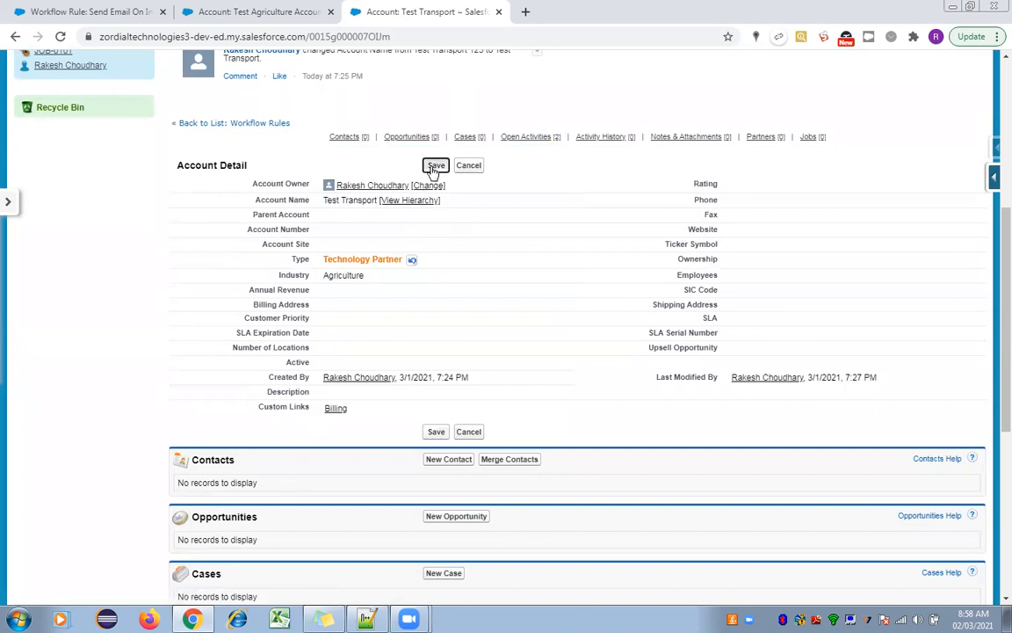
{"action": "left_click", "coordinate": [434, 166]}
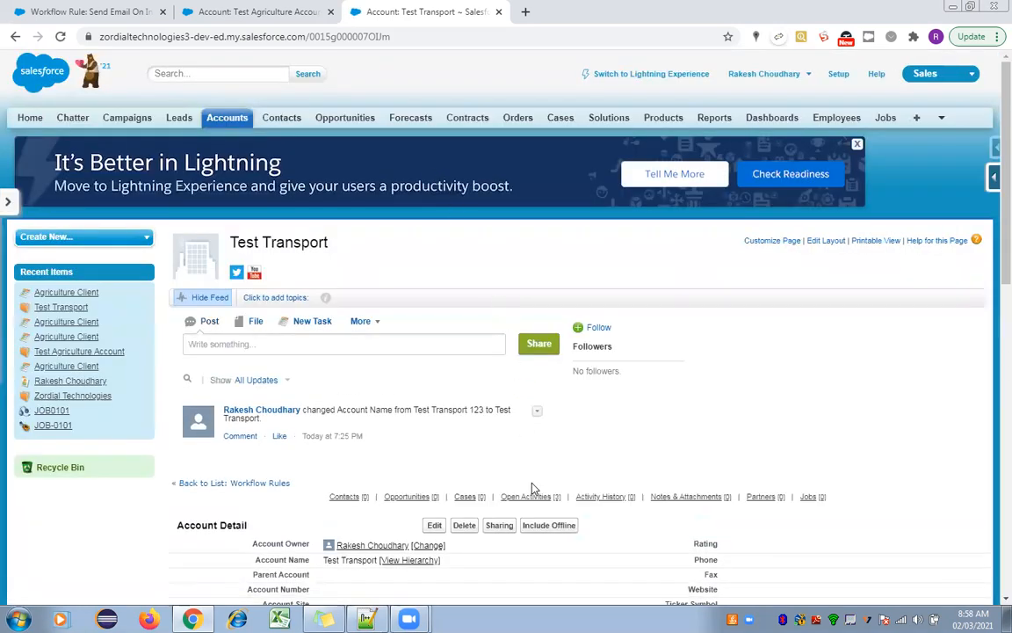
{"action": "mouse_move", "coordinate": [537, 503]}
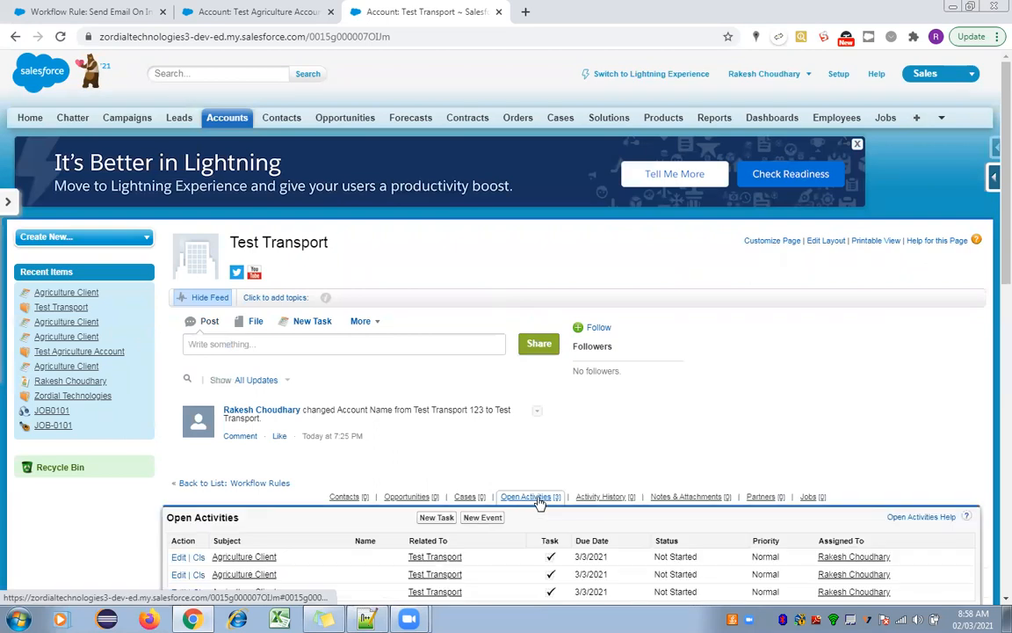
{"action": "scroll", "coordinate": [992, 264], "scroll_direction": "down", "scroll_amount": 1}
{"action": "scroll", "coordinate": [992, 263], "scroll_direction": "down", "scroll_amount": 3}
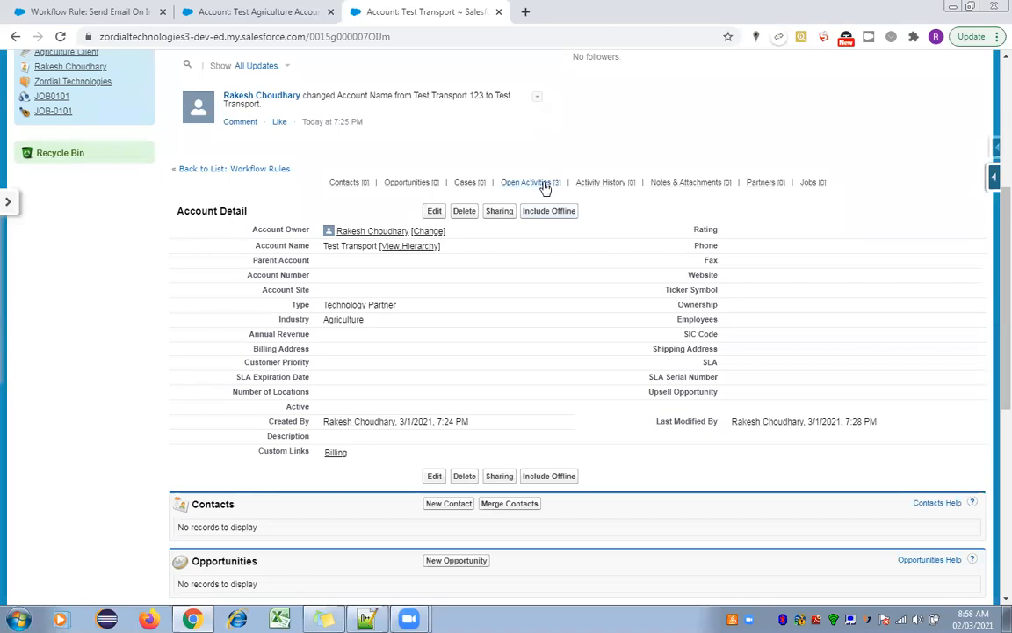
{"action": "mouse_move", "coordinate": [540, 185]}
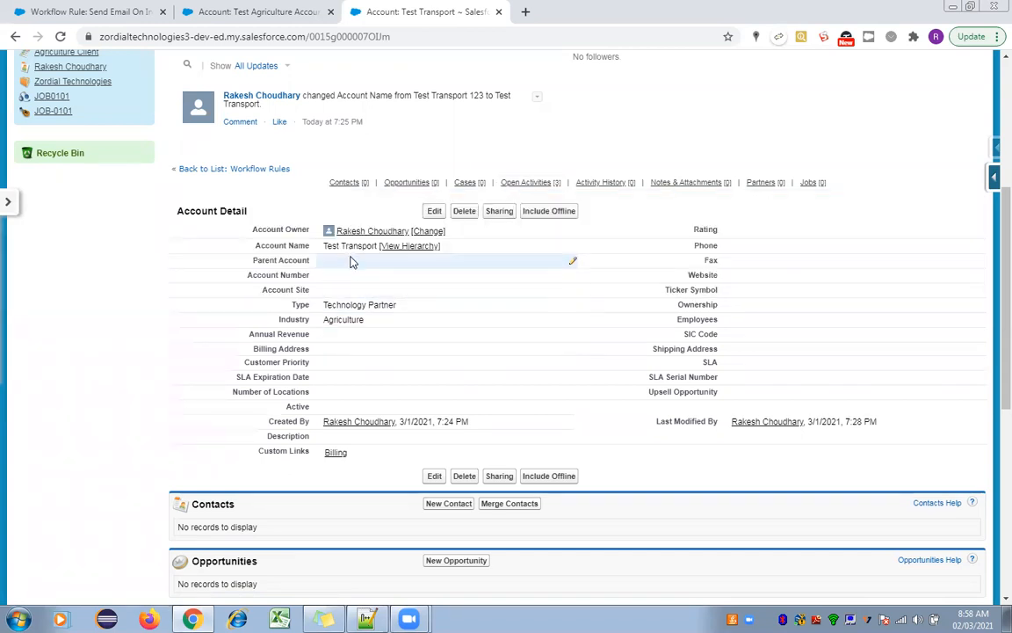
Fill in the Test Transport account's Account Number field, save the record, and check its open activities
{"action": "left_click", "coordinate": [435, 213]}
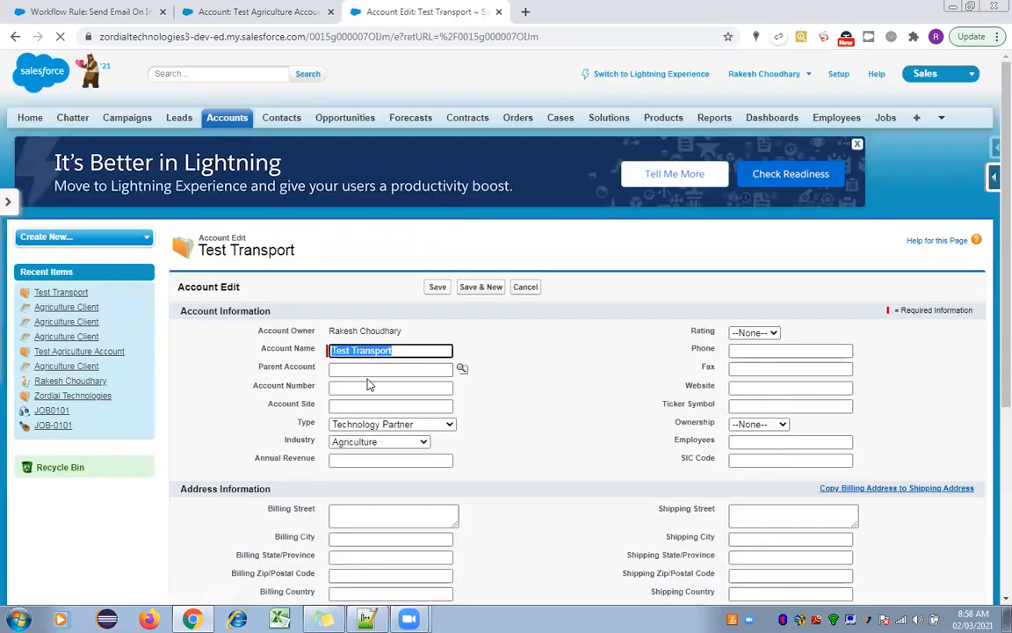
{"action": "left_click", "coordinate": [362, 389]}
{"action": "type", "text": "12345"}
{"action": "left_click", "coordinate": [438, 287]}
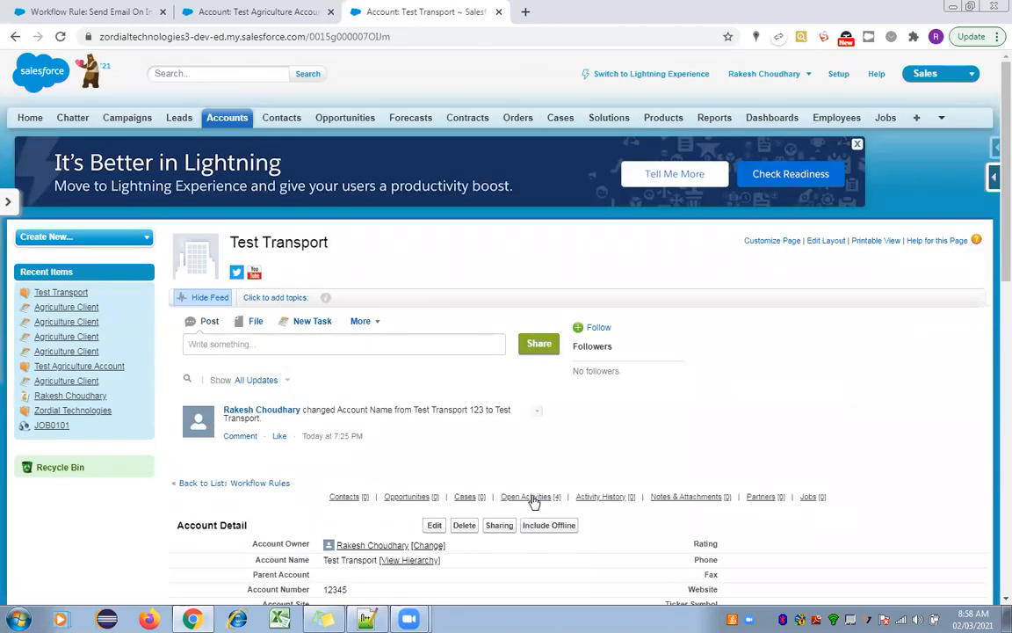
{"action": "scroll", "coordinate": [533, 500], "scroll_direction": "down", "scroll_amount": 3}
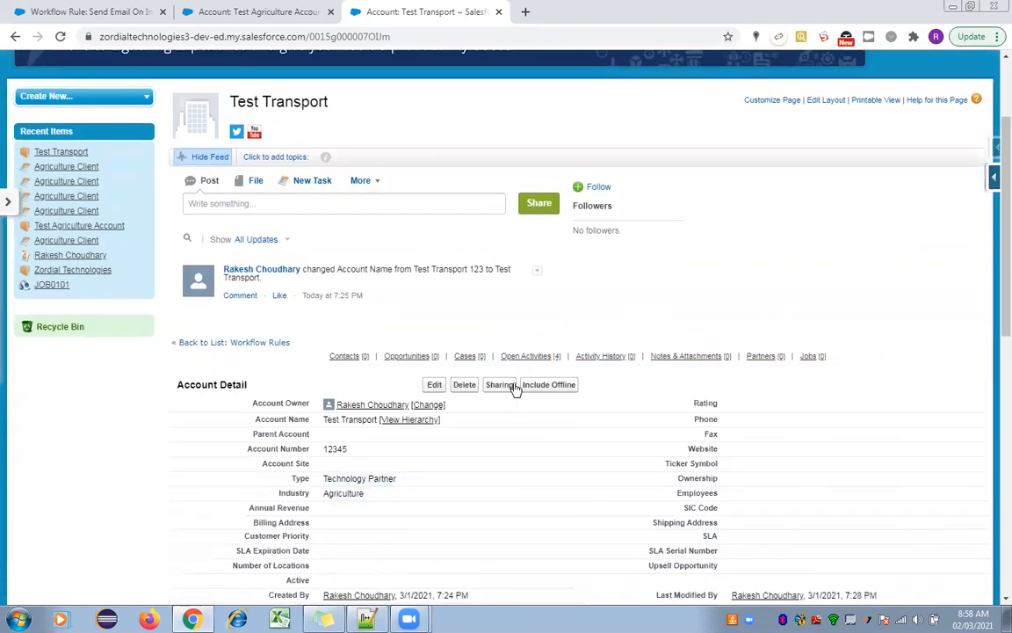
{"action": "mouse_move", "coordinate": [518, 363]}
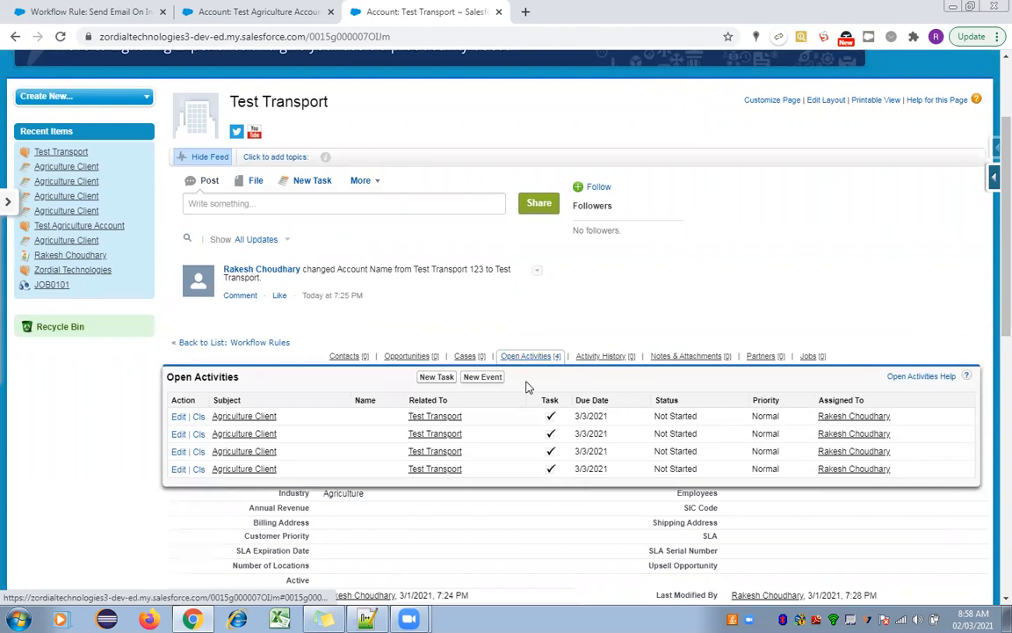
Return to the detail page of the Send Email On Industry Change workflow rule
{"action": "left_click", "coordinate": [92, 14]}
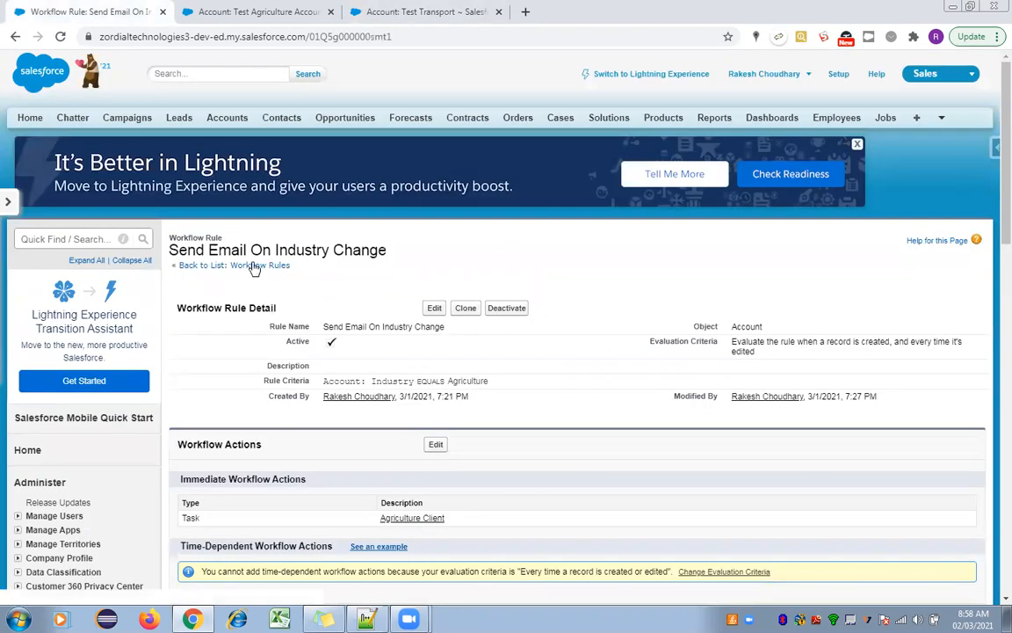
Open the Send Email On Industry Change workflow rule for editing and go to its rule criteria
{"action": "left_click", "coordinate": [434, 310]}
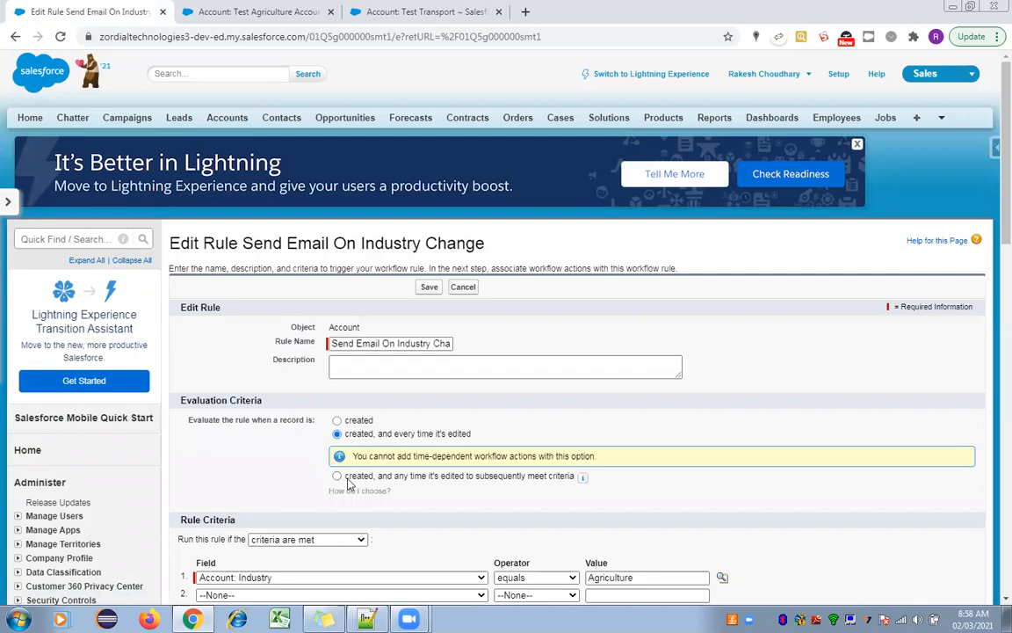
{"action": "scroll", "coordinate": [991, 259], "scroll_direction": "down", "scroll_amount": 3}
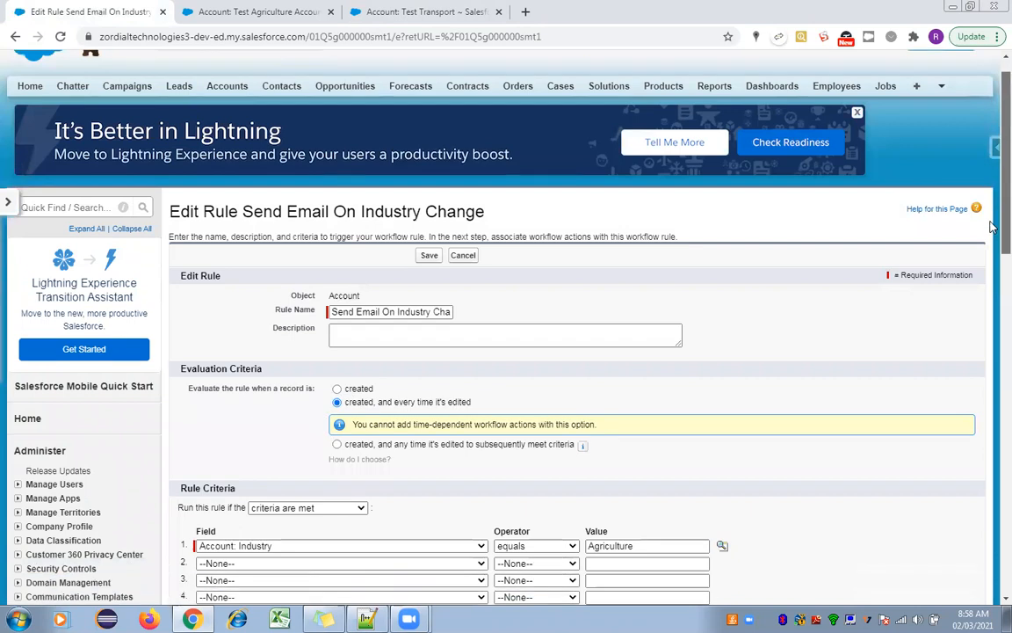
{"action": "scroll", "coordinate": [992, 266], "scroll_direction": "down", "scroll_amount": 2}
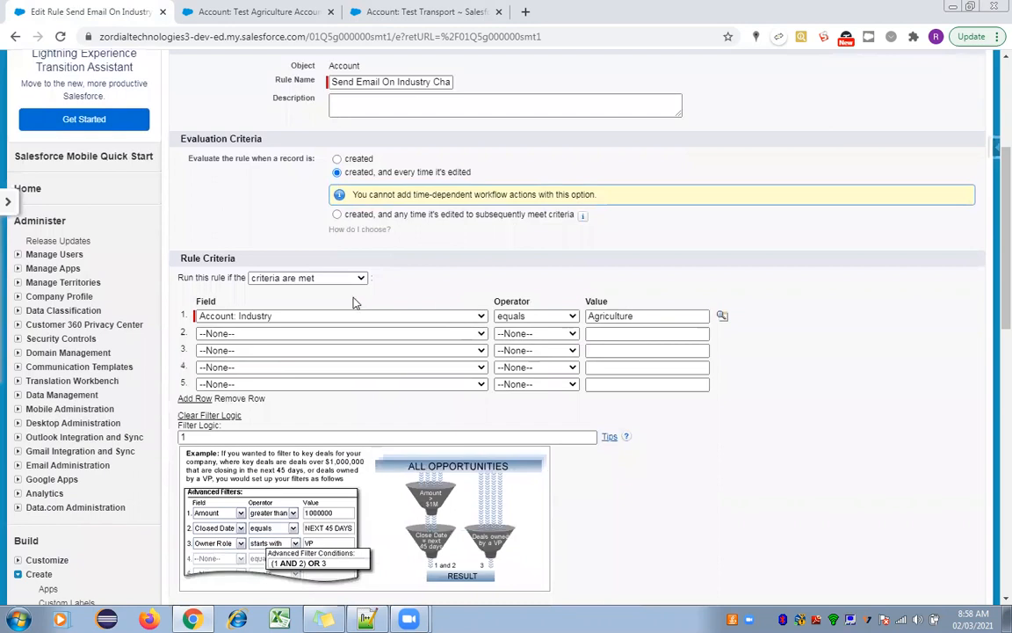
Check the options for when the rule runs and the Test Agriculture Account's details, returning to the rule
{"action": "left_click", "coordinate": [303, 279]}
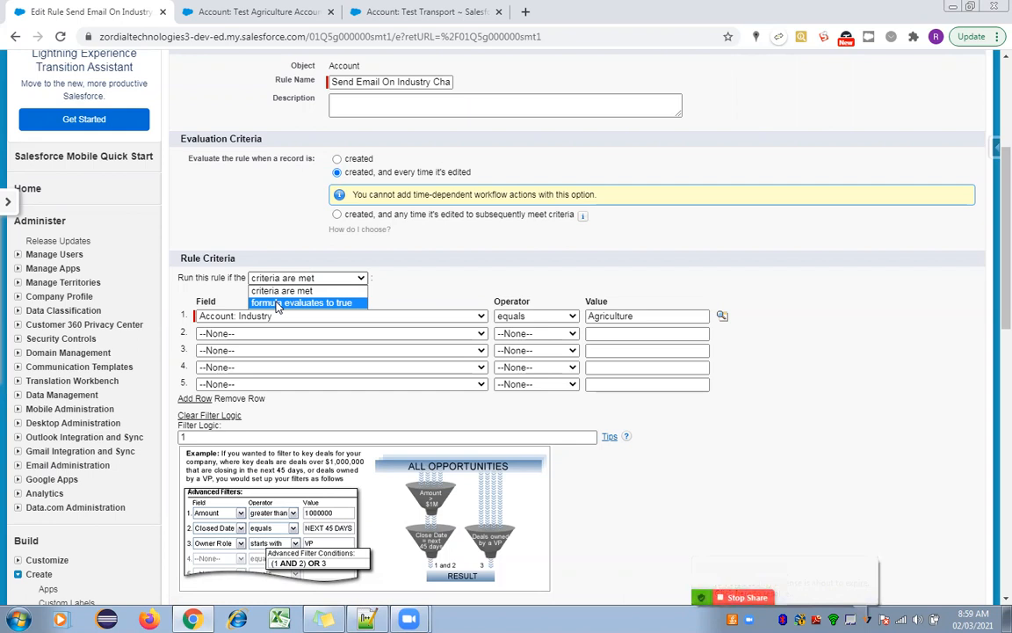
{"action": "left_click", "coordinate": [443, 295]}
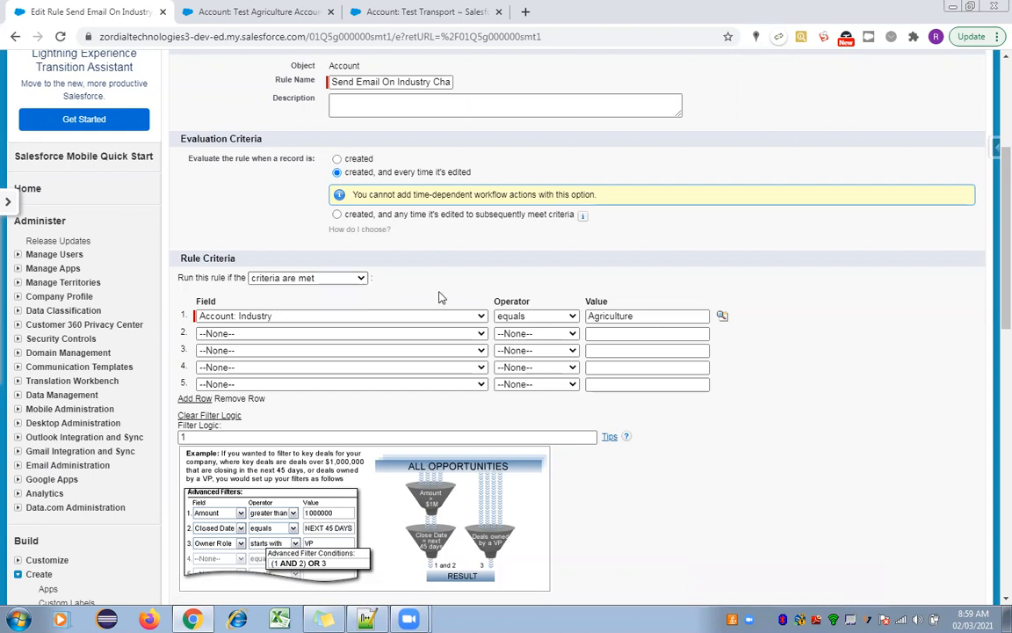
{"action": "left_click", "coordinate": [281, 10]}
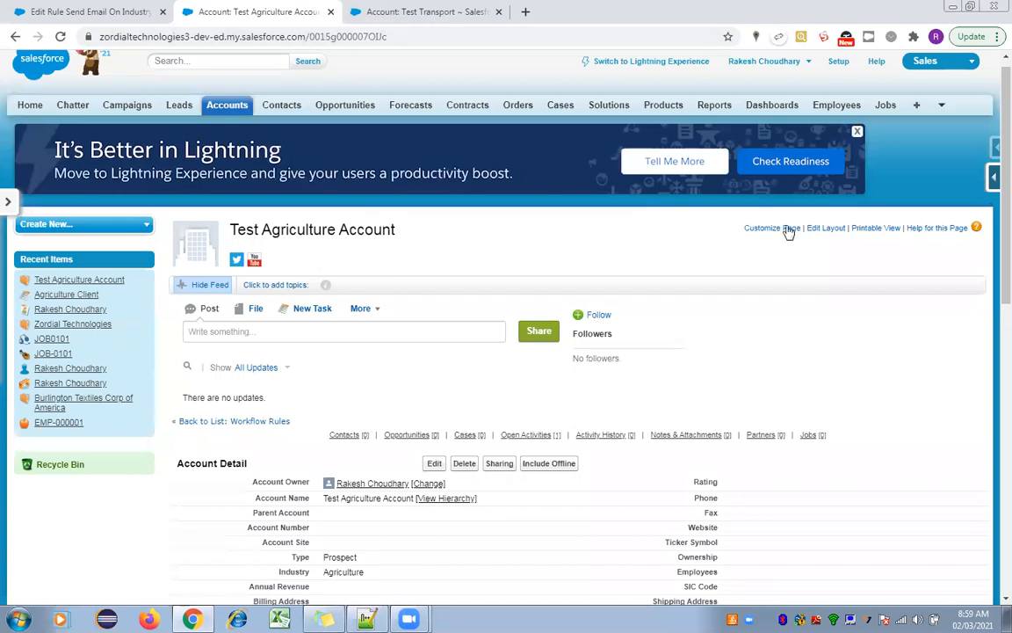
{"action": "left_click", "coordinate": [95, 9]}
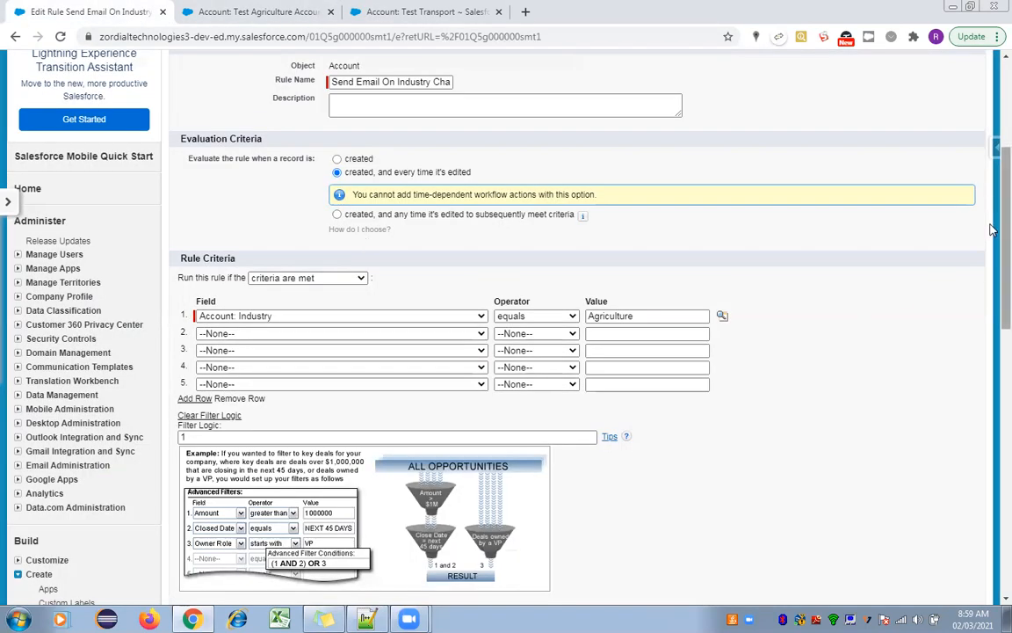
Add a second rule criterion: Account: Type equals Prospect, picking the value from the lookup
{"action": "scroll", "coordinate": [991, 255], "scroll_direction": "down", "scroll_amount": 1}
{"action": "scroll", "coordinate": [991, 255], "scroll_direction": "down", "scroll_amount": 1}
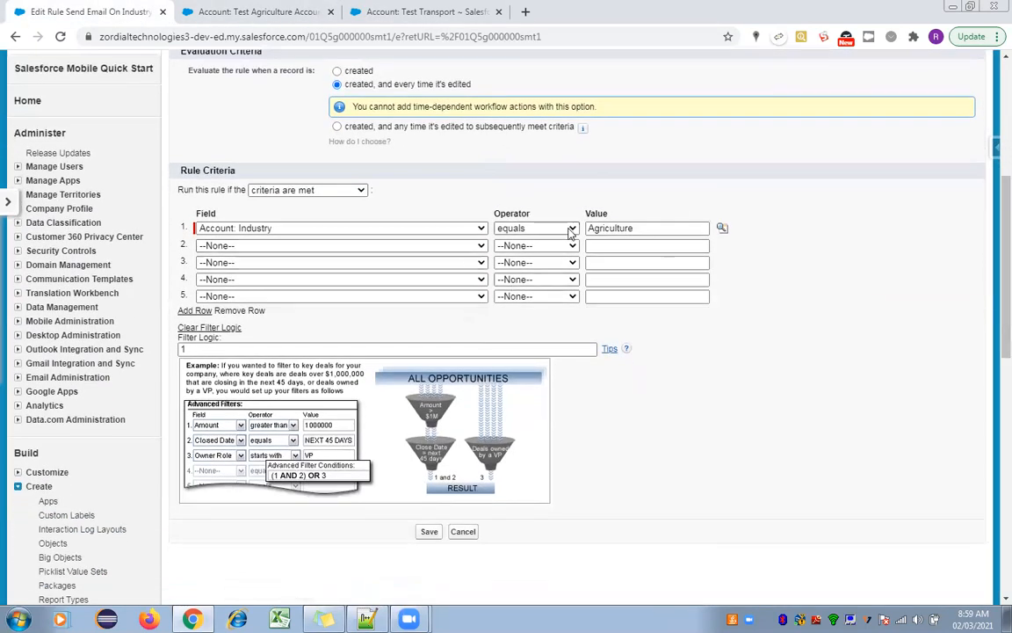
{"action": "left_click", "coordinate": [413, 246]}
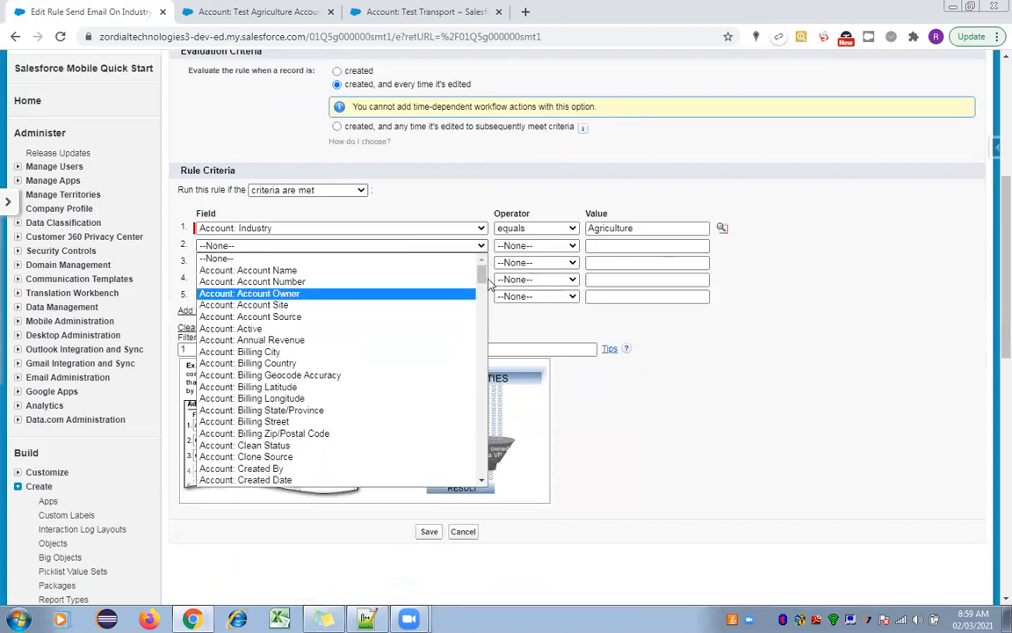
{"action": "scroll", "coordinate": [485, 290], "scroll_direction": "down", "scroll_amount": 3}
{"action": "left_click_drag", "start_coordinate": [485, 290], "coordinate": [490, 318]}
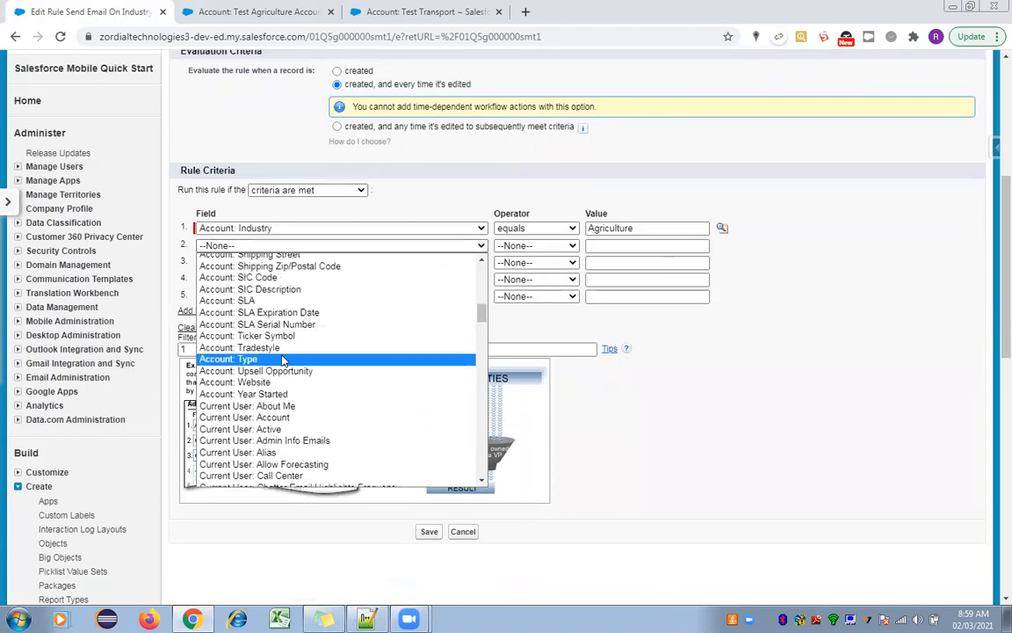
{"action": "left_click", "coordinate": [448, 376]}
{"action": "left_click", "coordinate": [541, 246]}
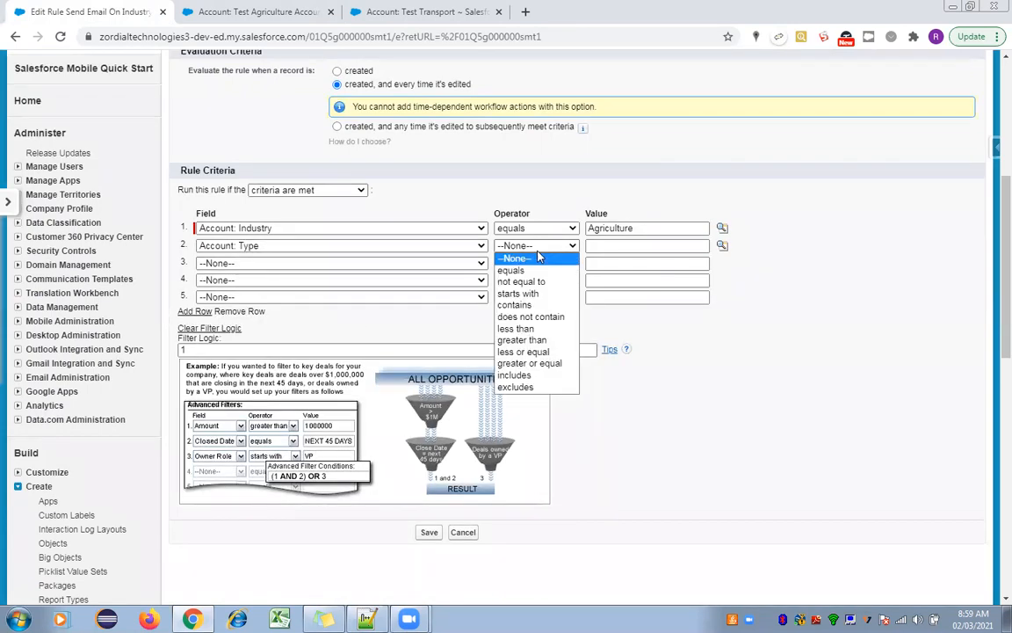
{"action": "left_click", "coordinate": [586, 268]}
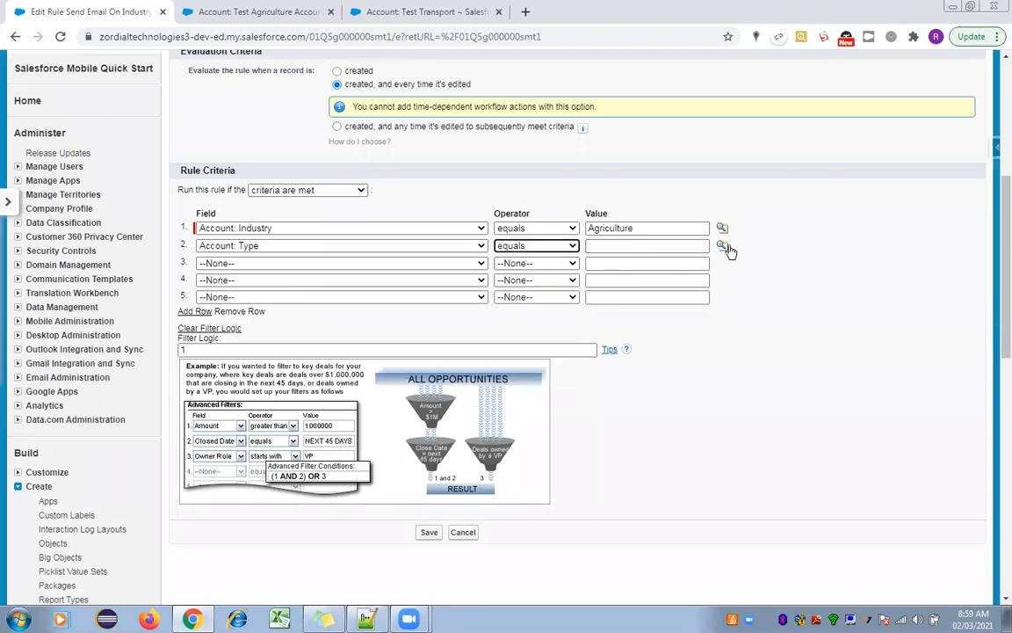
{"action": "left_click", "coordinate": [721, 247]}
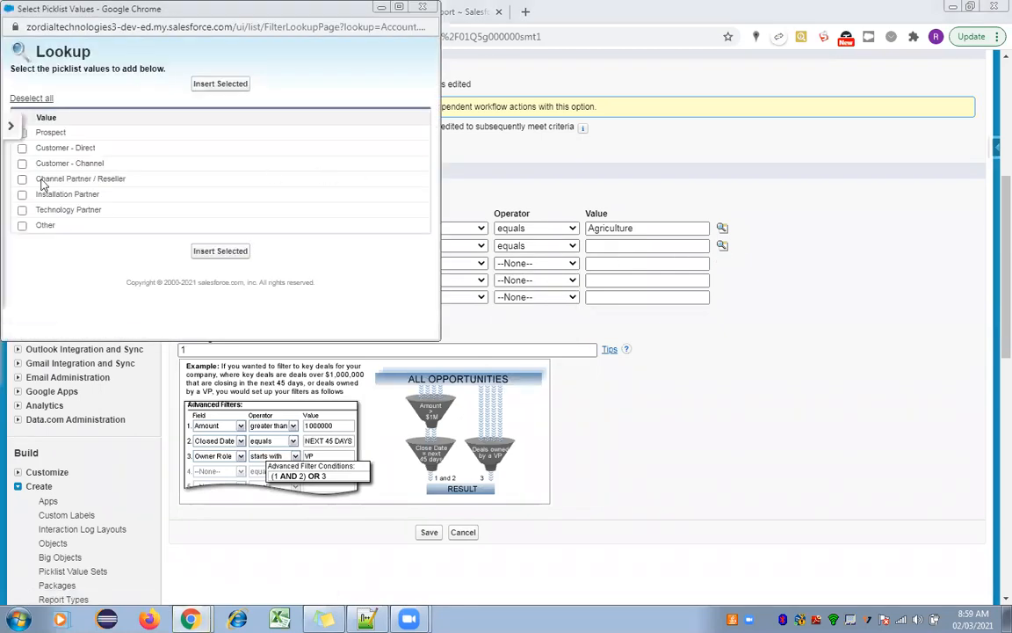
{"action": "left_click", "coordinate": [21, 133]}
{"action": "left_click", "coordinate": [211, 85]}
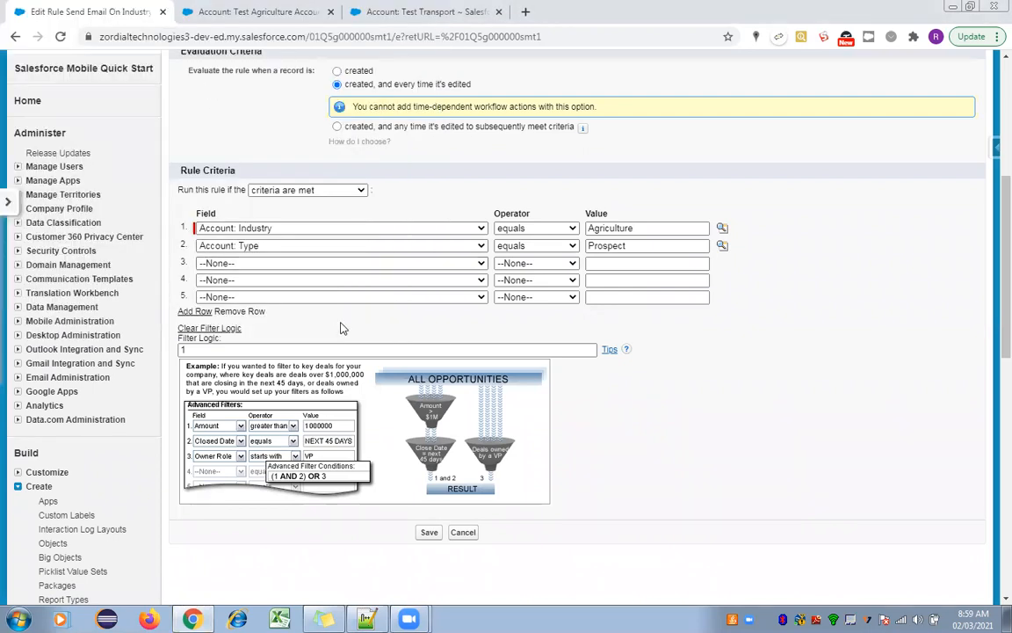
Set the filter logic to 1 AND 2 and save the workflow rule
{"action": "left_click", "coordinate": [229, 350]}
{"action": "type", "text": "A"}
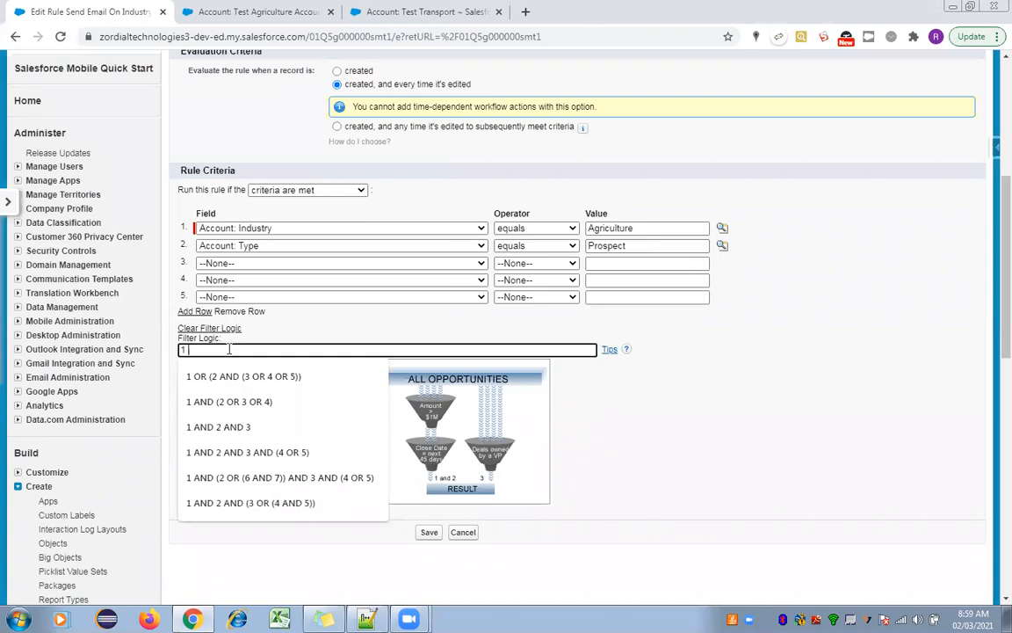
{"action": "type", "text": "ND 2"}
{"action": "left_click", "coordinate": [314, 331]}
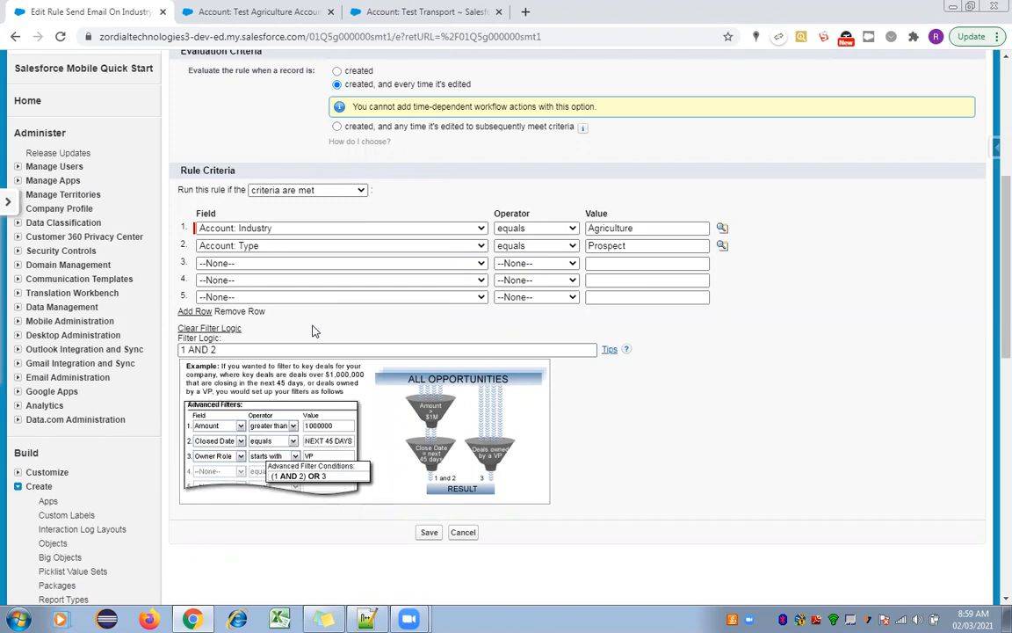
{"action": "left_click", "coordinate": [428, 532]}
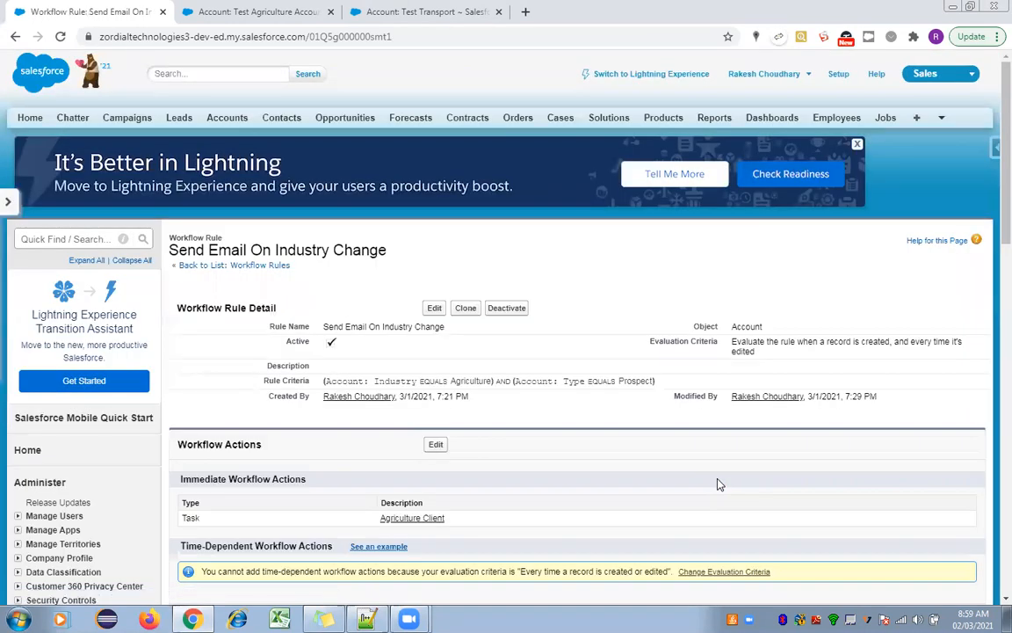
Open the rule's workflow actions for editing and review the action types that can be added
{"action": "scroll", "coordinate": [993, 176], "scroll_direction": "down", "scroll_amount": 2}
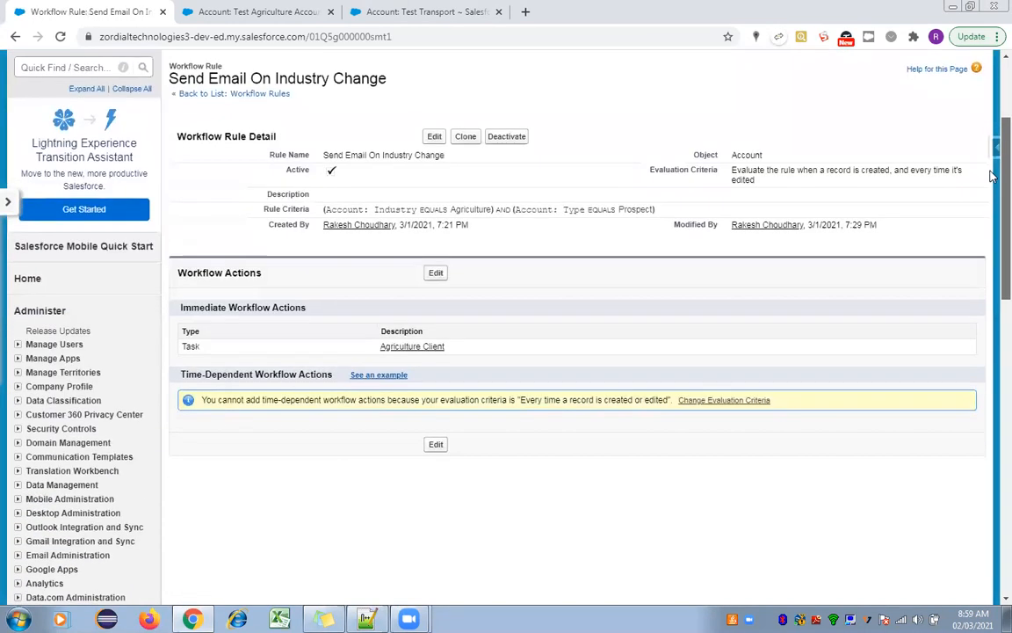
{"action": "scroll", "coordinate": [993, 176], "scroll_direction": "up", "scroll_amount": 1}
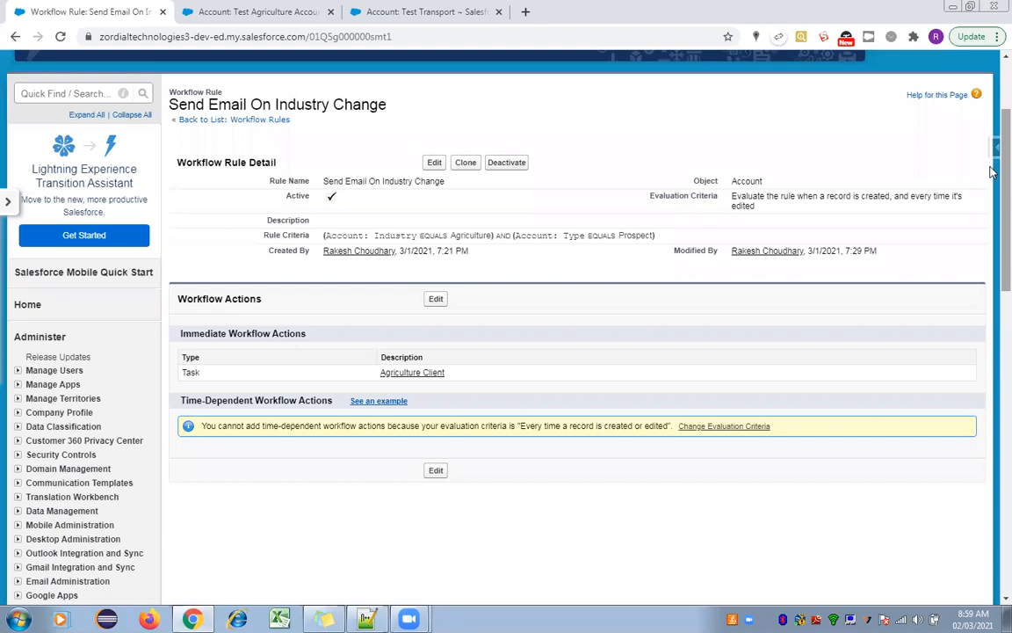
{"action": "left_click", "coordinate": [436, 300]}
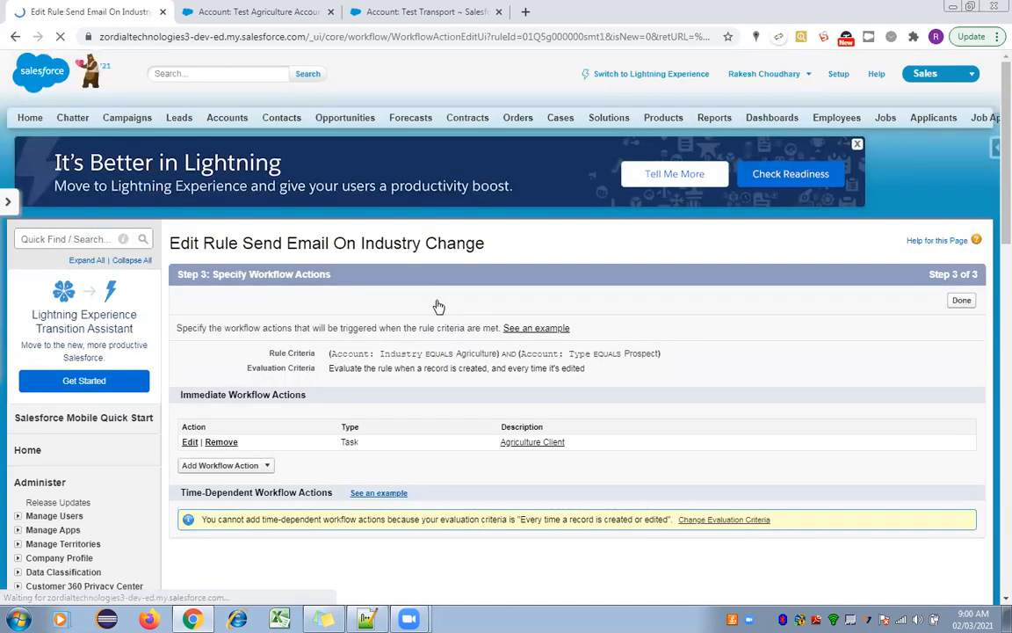
{"action": "left_click", "coordinate": [269, 467]}
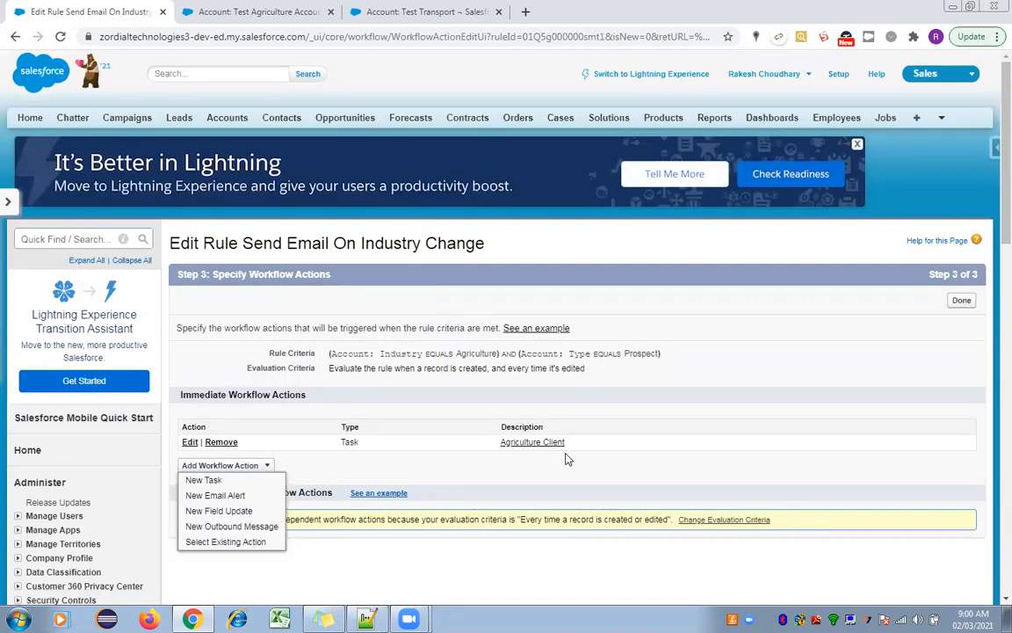
{"action": "scroll", "coordinate": [991, 233], "scroll_direction": "down", "scroll_amount": 3}
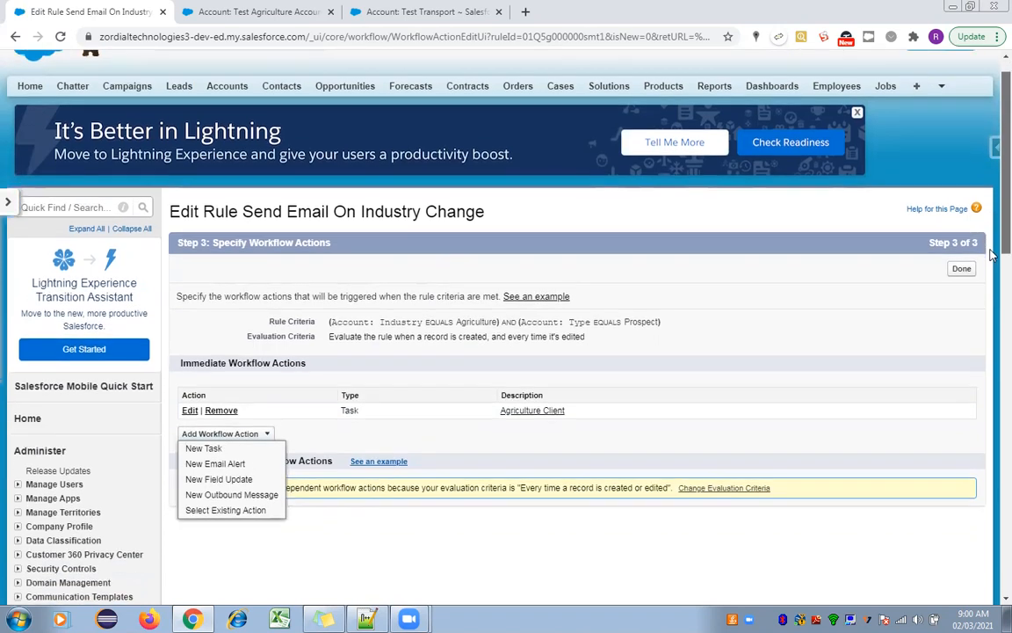
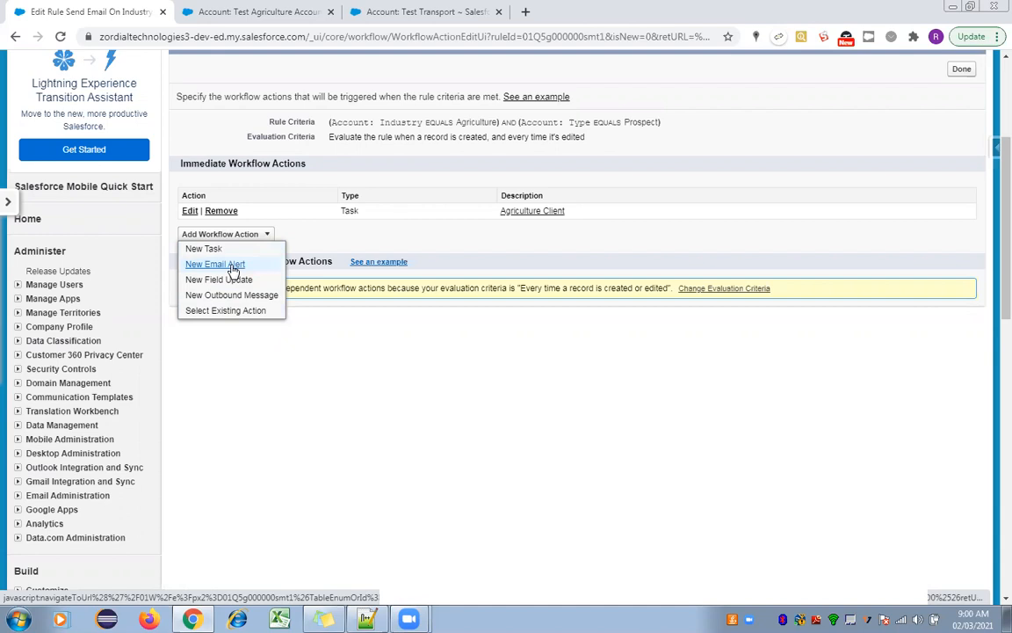
Search the setup for "email templ" and open Classic Email Templates in a separate browser tab
{"action": "scroll", "coordinate": [991, 217], "scroll_direction": "up", "scroll_amount": 3}
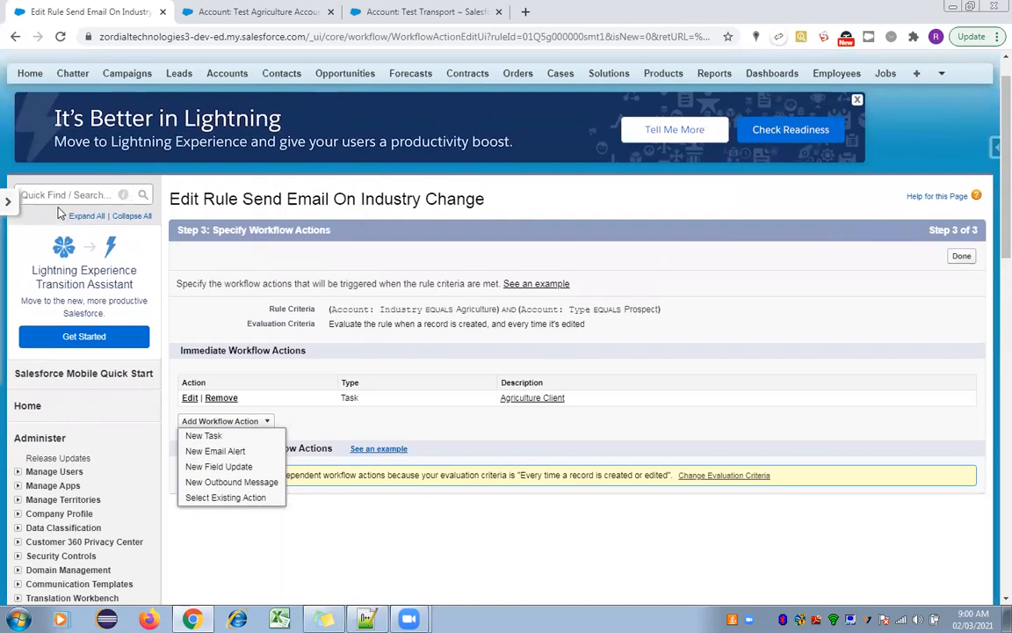
{"action": "left_click", "coordinate": [56, 195]}
{"action": "type", "text": "email templ"}
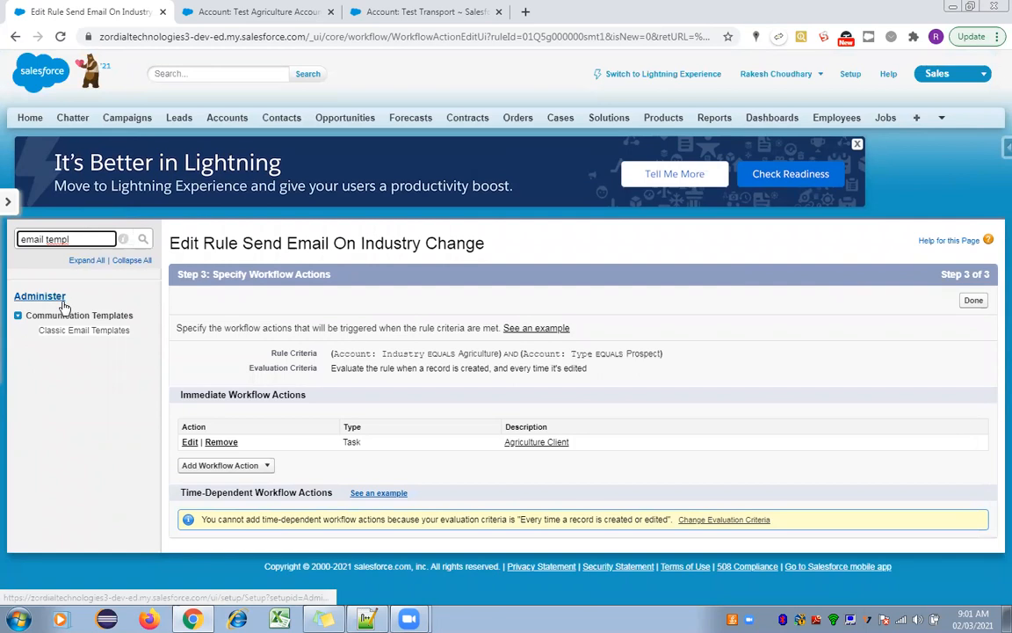
{"action": "right_click", "coordinate": [69, 332]}
{"action": "left_click", "coordinate": [129, 344]}
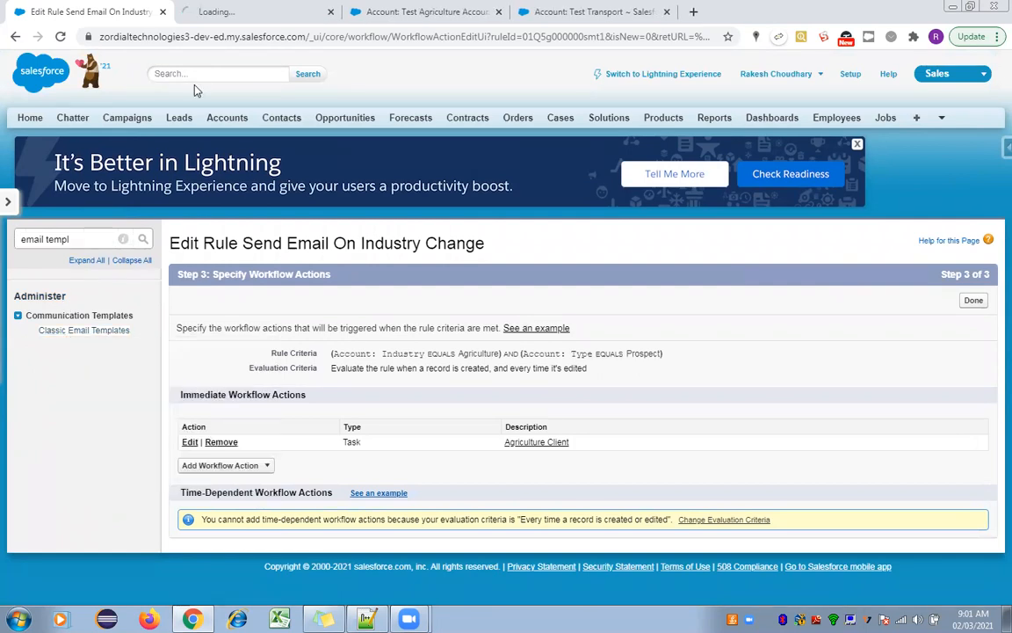
{"action": "left_click", "coordinate": [281, 9]}
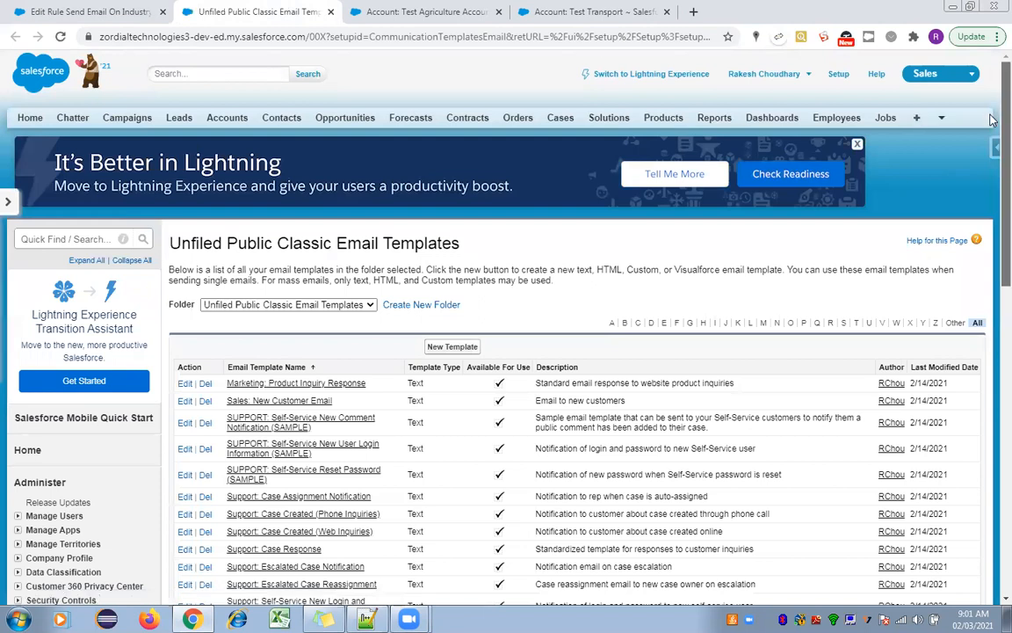
Create a new email template of the Visualforce type and continue to its information form
{"action": "scroll", "coordinate": [991, 194], "scroll_direction": "down", "scroll_amount": 2}
{"action": "scroll", "coordinate": [495, 268], "scroll_direction": "up", "scroll_amount": 1}
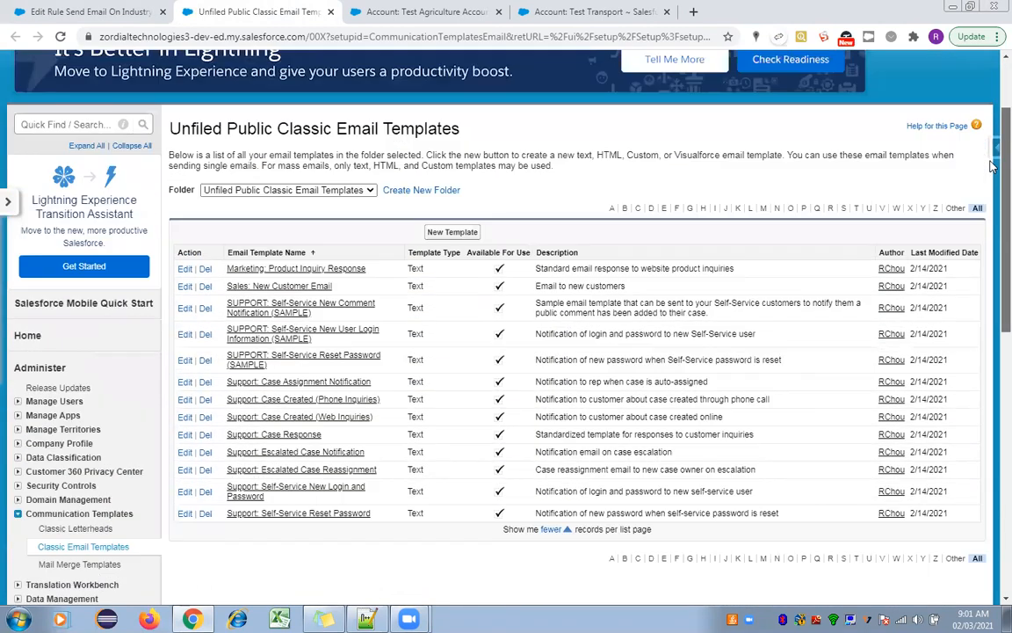
{"action": "left_click", "coordinate": [454, 232]}
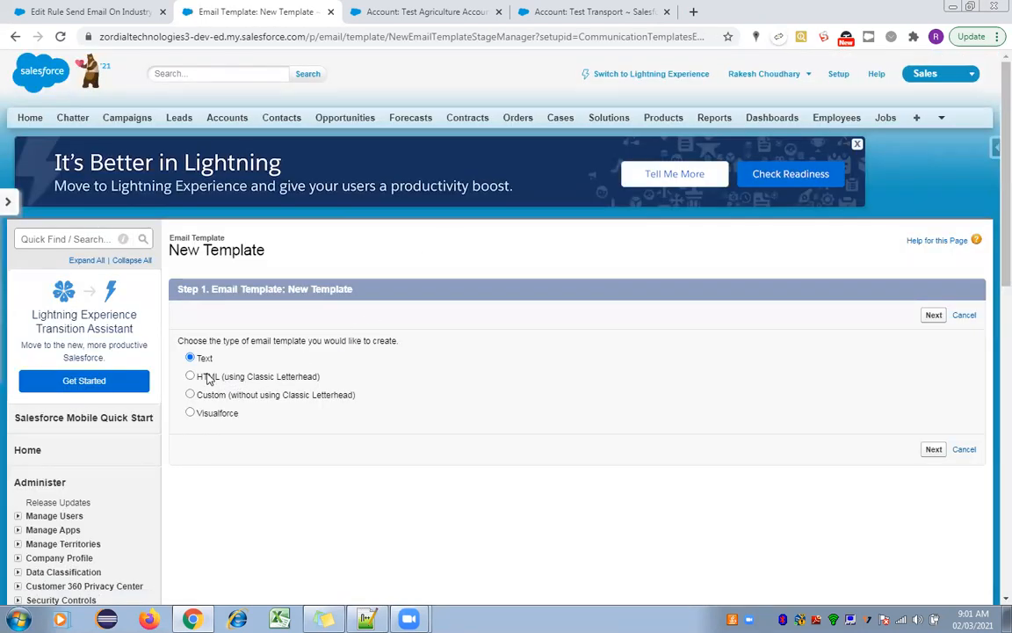
{"action": "left_click", "coordinate": [208, 413]}
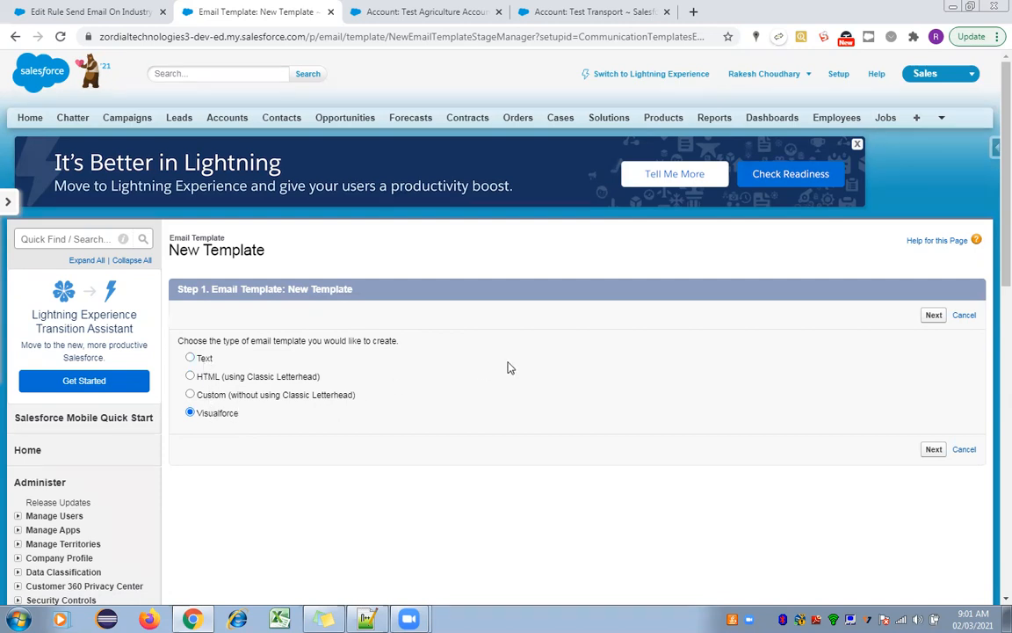
{"action": "left_click", "coordinate": [933, 316]}
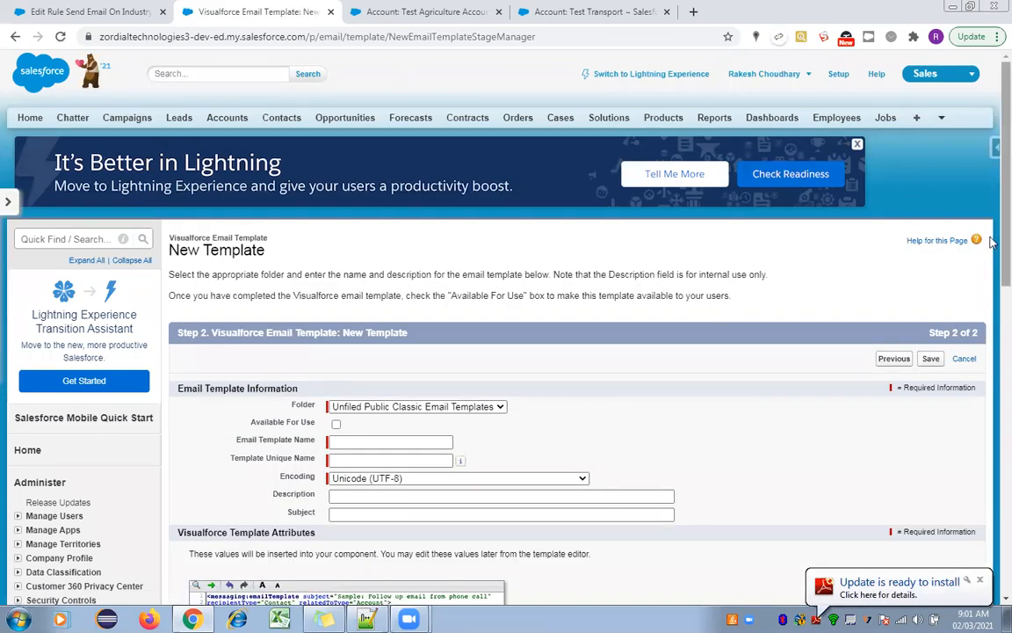
Name the email template Send Account Email and set its information subject to "Account Is Created and Edited"
{"action": "scroll", "coordinate": [538, 299], "scroll_direction": "down", "scroll_amount": 3}
{"action": "left_click", "coordinate": [381, 245]}
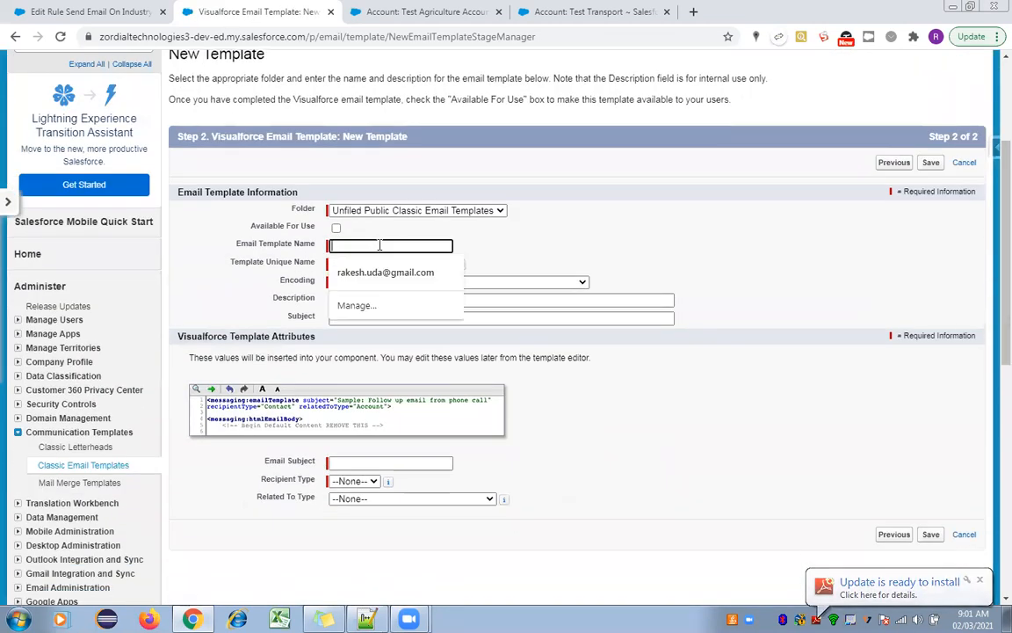
{"action": "type", "text": "Send A"}
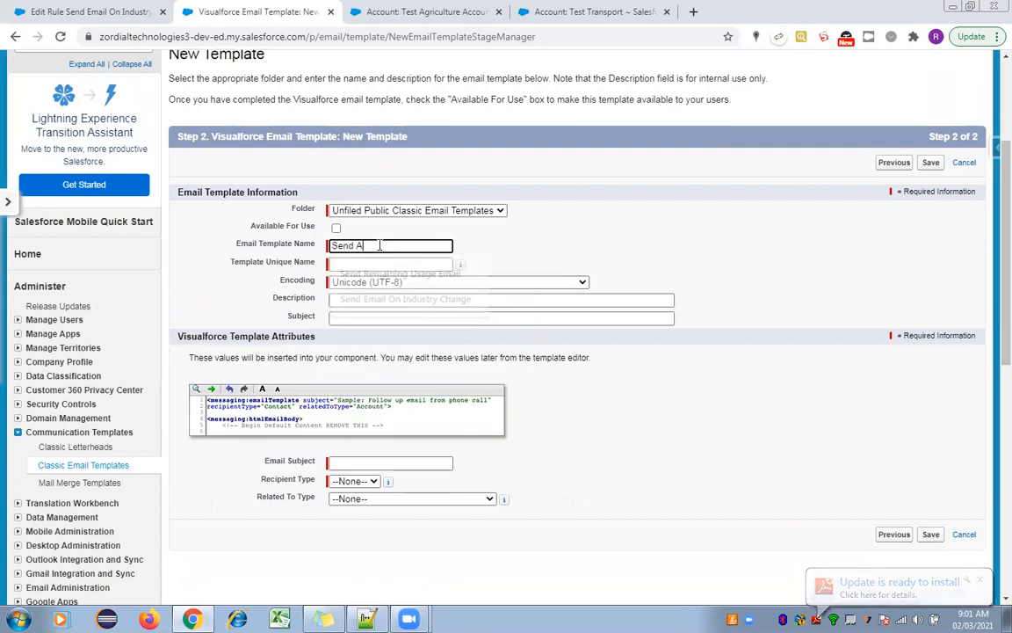
{"action": "type", "text": "ccount Email"}
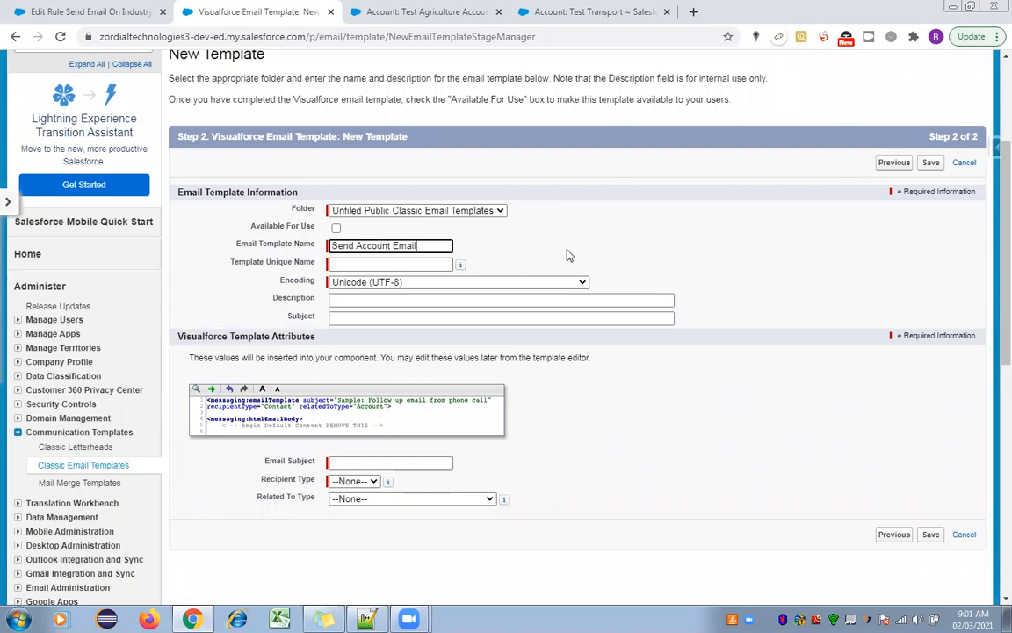
{"action": "left_click", "coordinate": [567, 255]}
{"action": "left_click", "coordinate": [414, 300]}
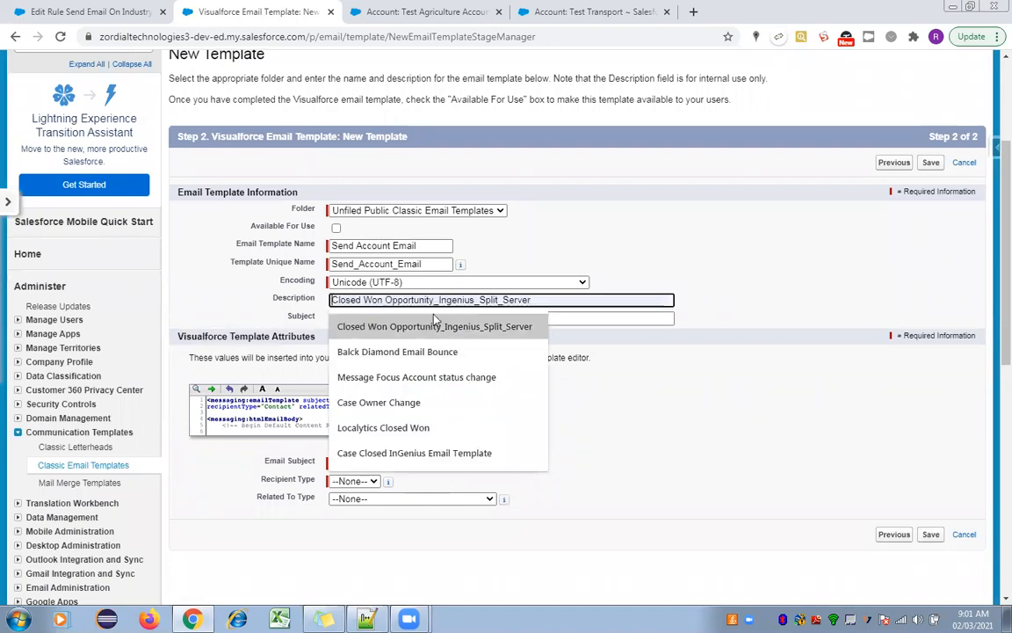
{"action": "left_click", "coordinate": [564, 318]}
{"action": "type", "text": "Account Is Created and Edited"}
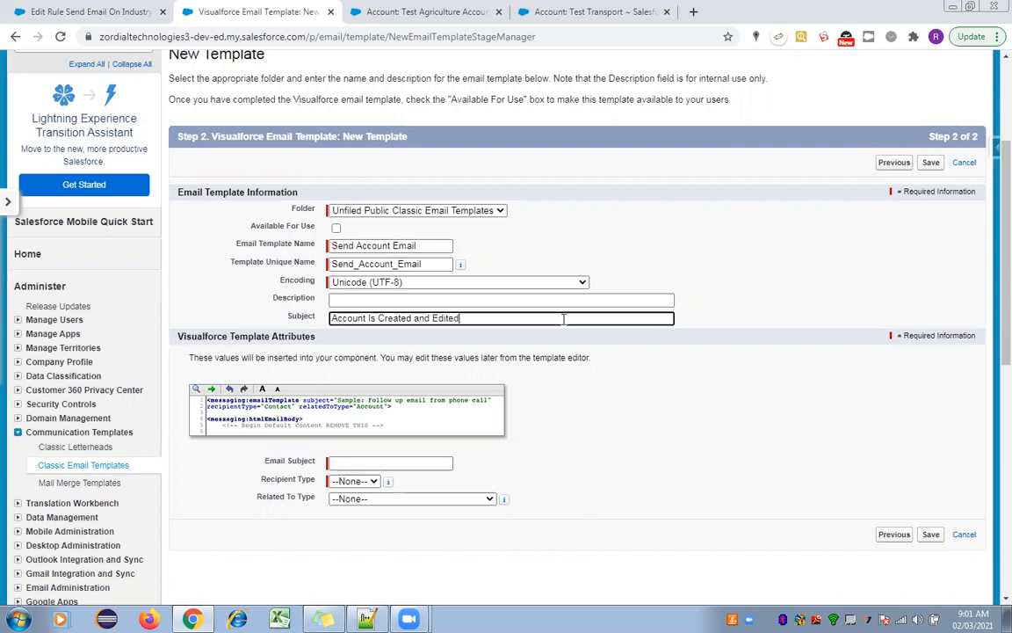
Set the Visualforce attributes to email subject Test, recipient type User and related-to type Account, and save the template
{"action": "scroll", "coordinate": [762, 428], "scroll_direction": "down", "scroll_amount": 2}
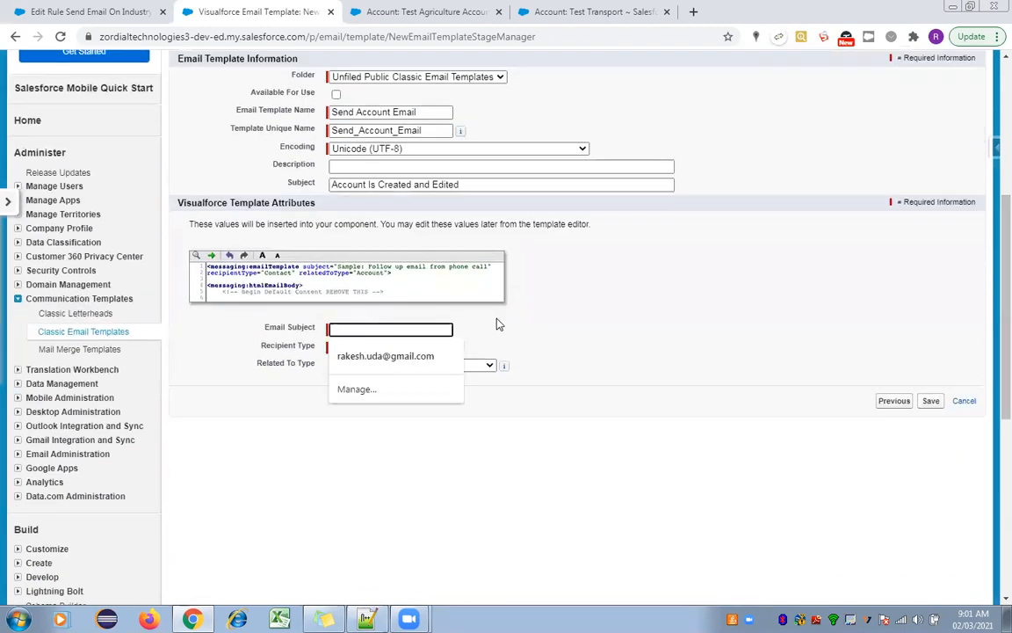
{"action": "type", "text": "Test"}
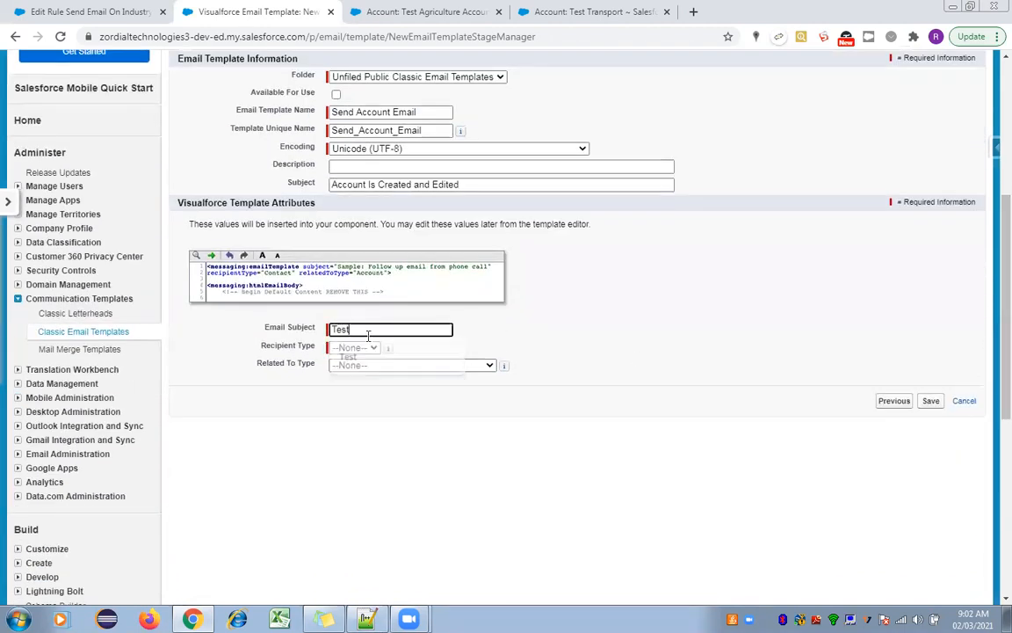
{"action": "left_click", "coordinate": [350, 348]}
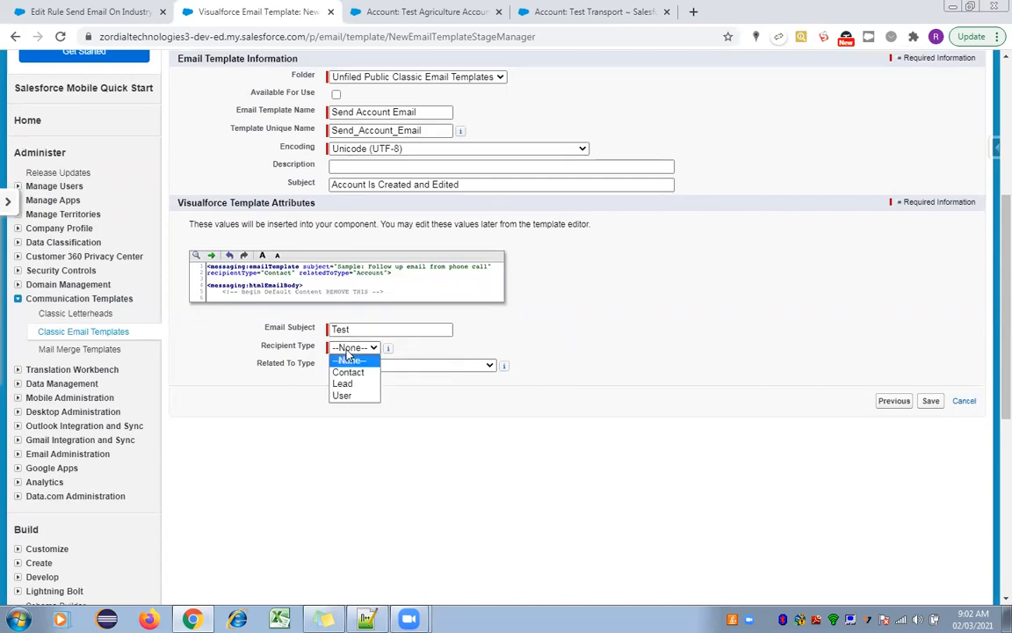
{"action": "left_click", "coordinate": [346, 397]}
{"action": "left_click", "coordinate": [391, 365]}
{"action": "scroll", "coordinate": [369, 208], "scroll_direction": "down", "scroll_amount": 1}
{"action": "left_click", "coordinate": [369, 143]}
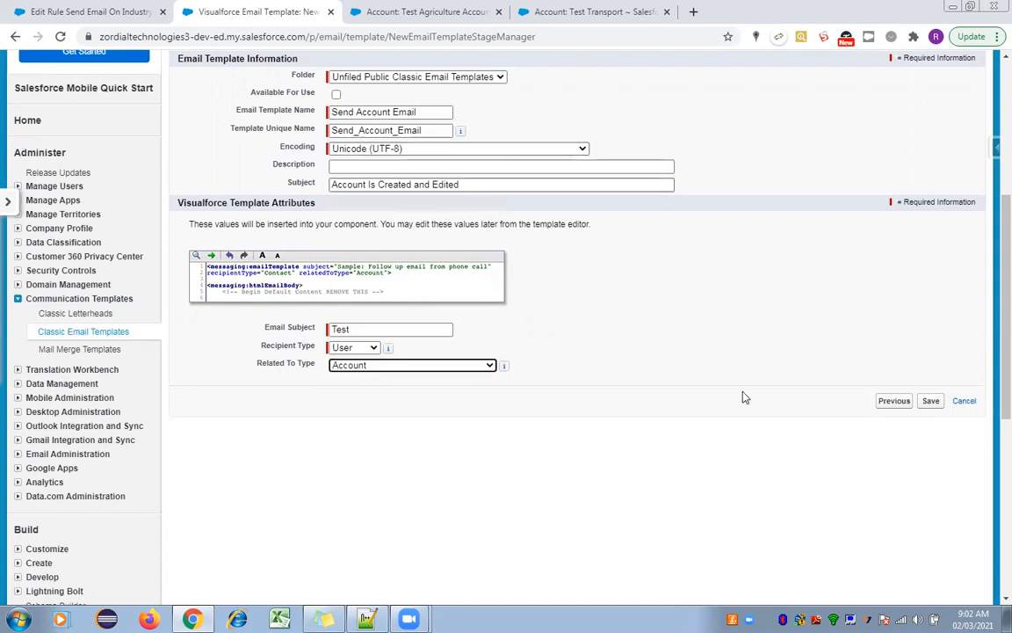
{"action": "left_click", "coordinate": [931, 401]}
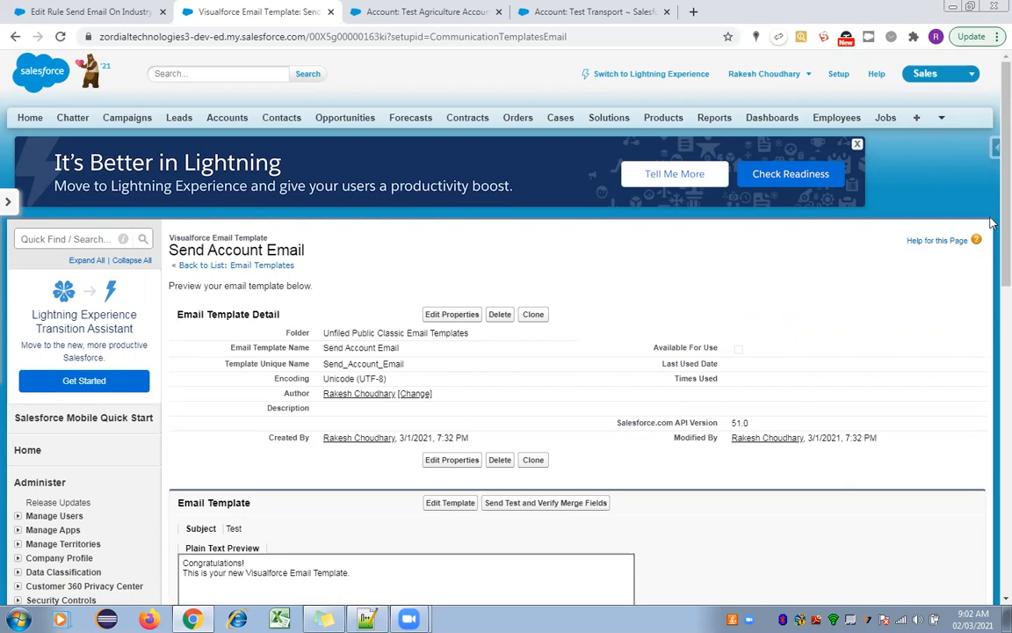
Search the setup for "deliv", check the email access level on the Deliverability page in a separate browser tab, and close it
{"action": "left_click", "coordinate": [94, 238]}
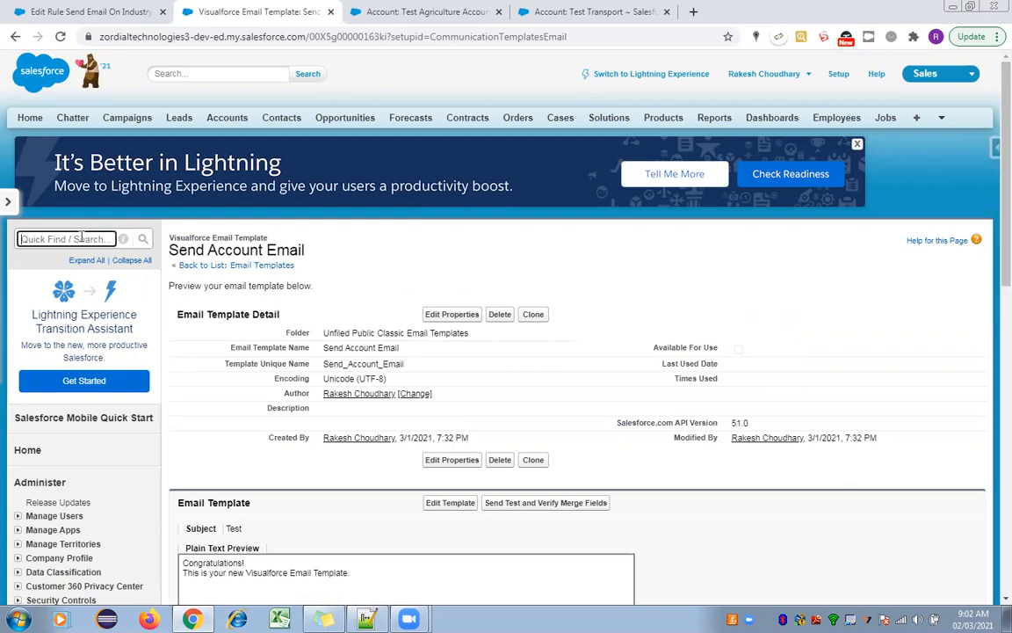
{"action": "type", "text": "deliv"}
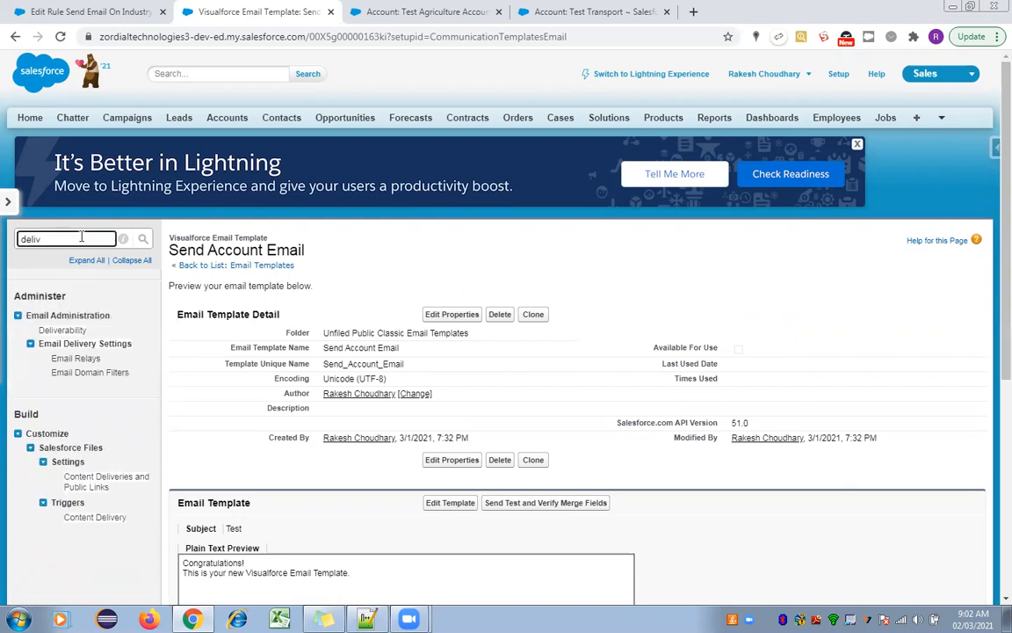
{"action": "right_click", "coordinate": [67, 331]}
{"action": "left_click", "coordinate": [97, 341]}
{"action": "left_click", "coordinate": [423, 9]}
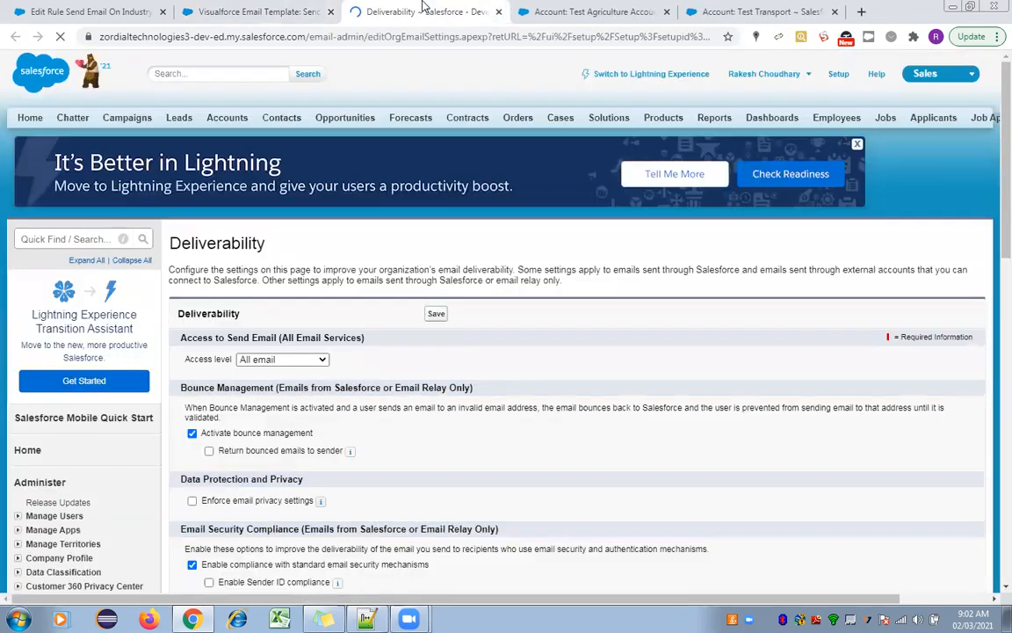
{"action": "left_click", "coordinate": [498, 11]}
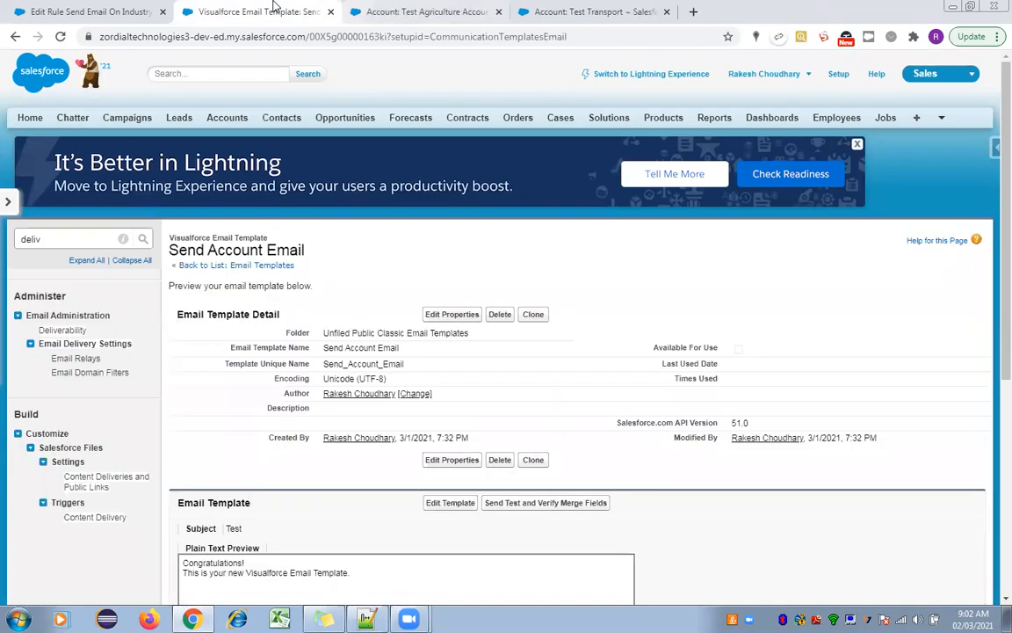
Copy the template name Send Account Email from the template's detail page
{"action": "mouse_move", "coordinate": [309, 253]}
{"action": "left_mouse_down"}
{"action": "mouse_move", "coordinate": [296, 265]}
{"action": "mouse_move", "coordinate": [169, 254]}
{"action": "mouse_move", "coordinate": [312, 265]}
{"action": "mouse_move", "coordinate": [309, 257]}
{"action": "left_mouse_up"}
{"action": "key", "text": "ctrl+c"}
{"action": "left_click", "coordinate": [172, 254]}
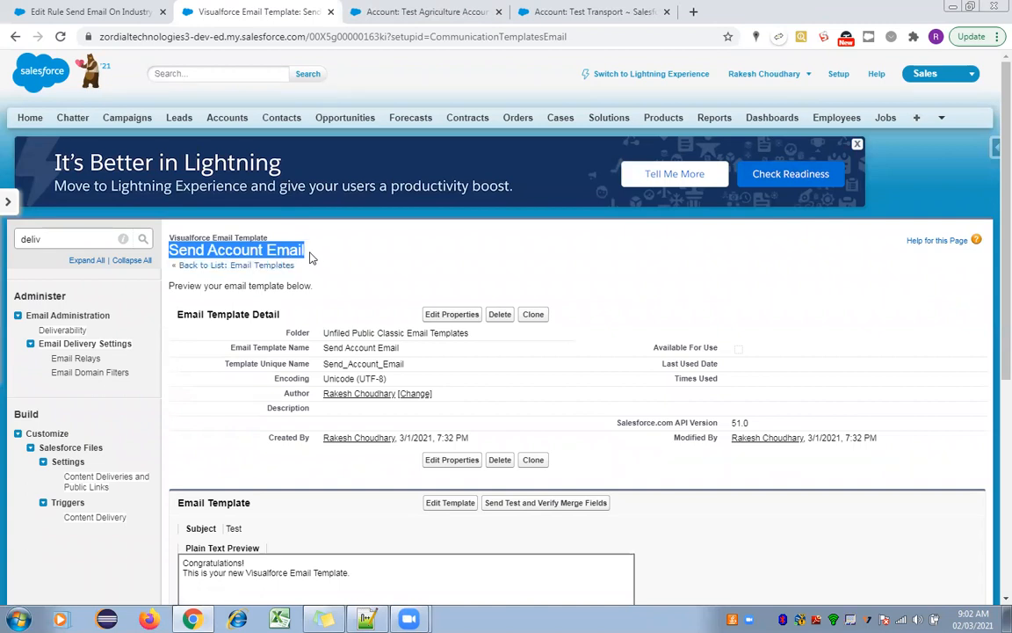
Return to the workflow rule's actions and remove the Agriculture Client task from the immediate actions
{"action": "left_click", "coordinate": [95, 12]}
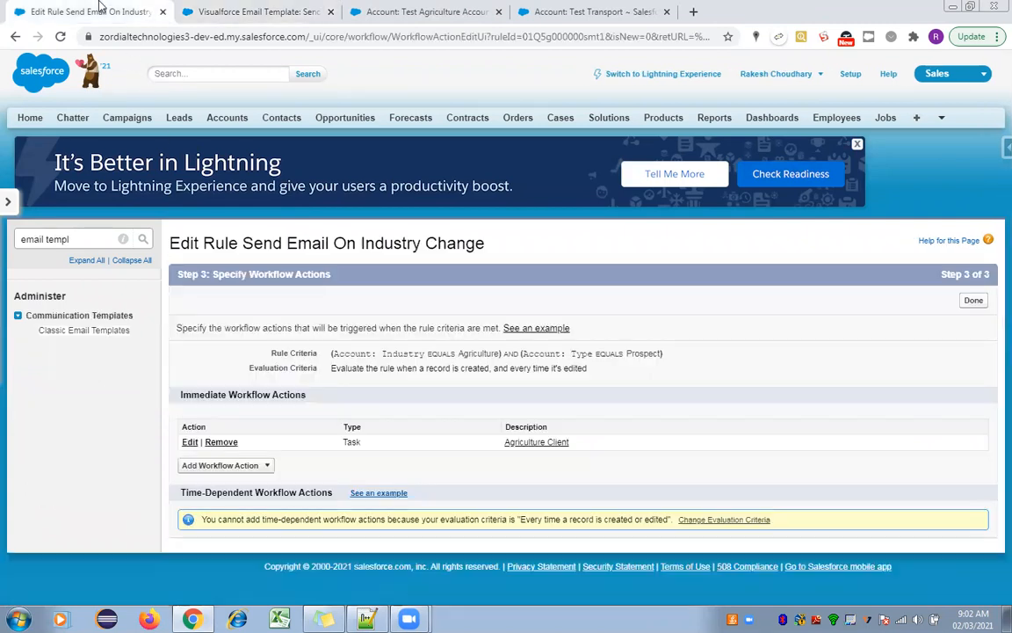
{"action": "left_click", "coordinate": [266, 465]}
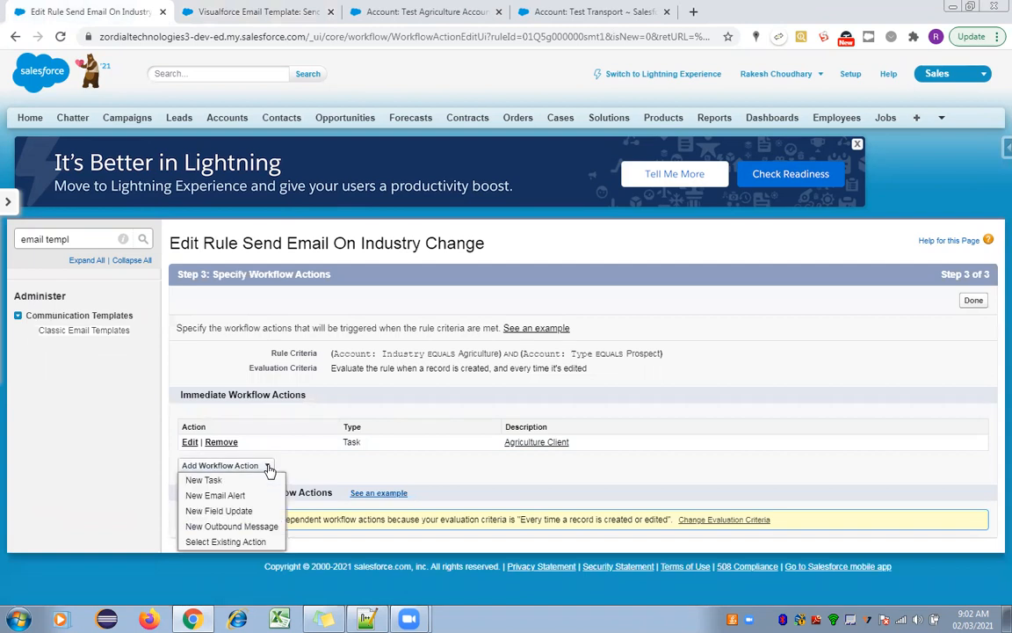
{"action": "left_click", "coordinate": [221, 443]}
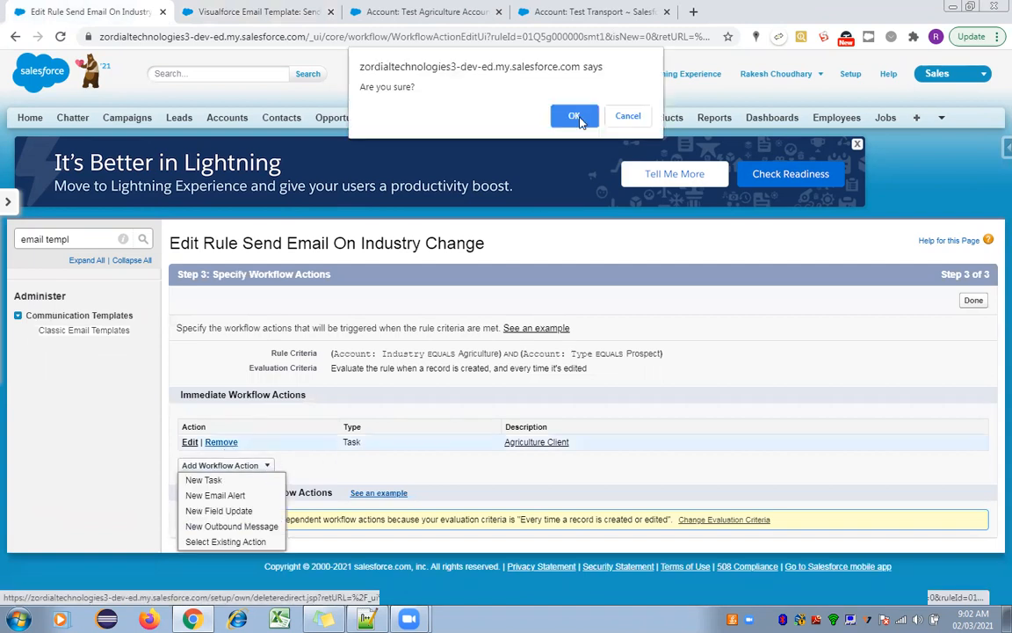
{"action": "left_click", "coordinate": [579, 116]}
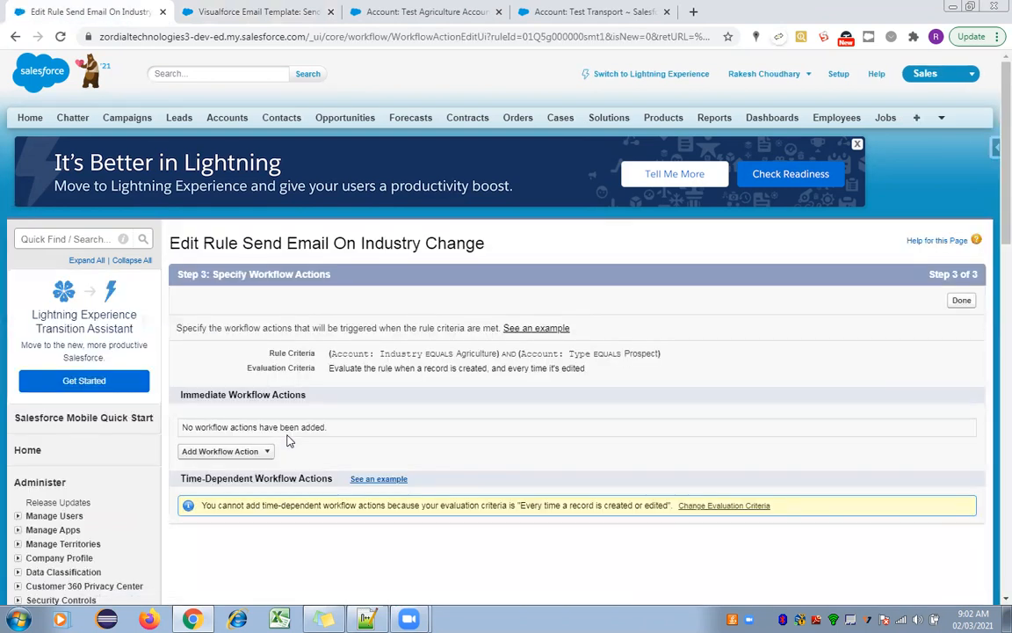
Add a new email alert action to the rule with the description Send Email and its matching unique name
{"action": "left_click", "coordinate": [265, 452]}
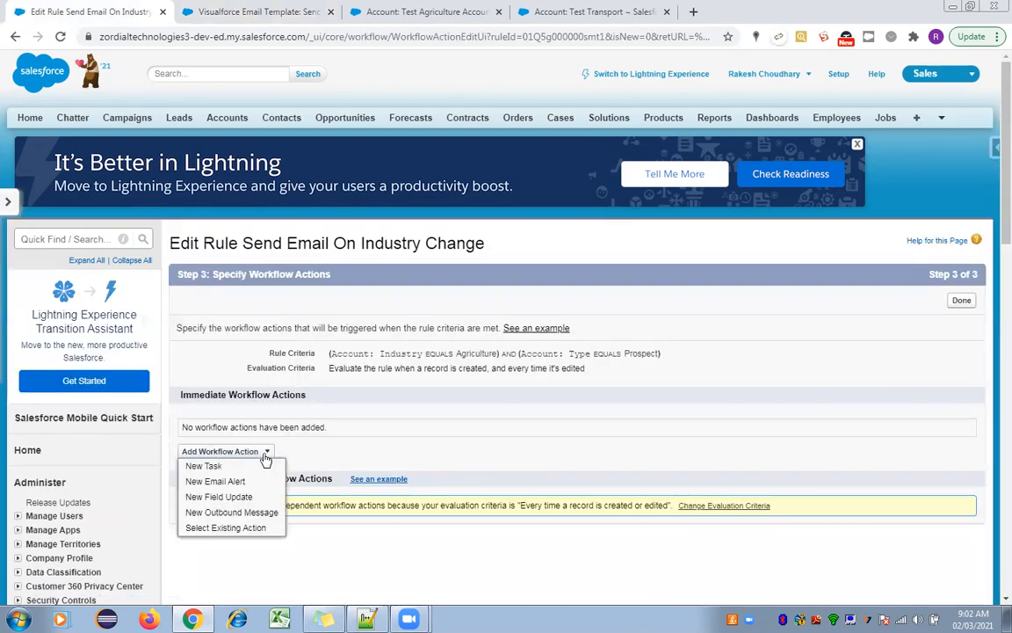
{"action": "left_click", "coordinate": [211, 481]}
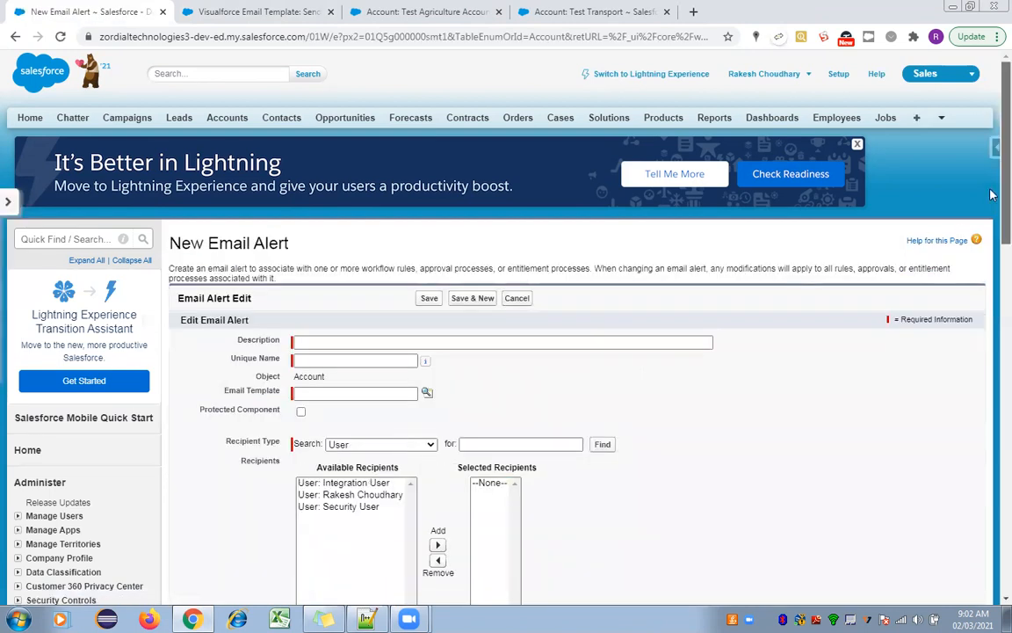
{"action": "scroll", "coordinate": [991, 194], "scroll_direction": "down", "scroll_amount": 2}
{"action": "left_click", "coordinate": [540, 180]}
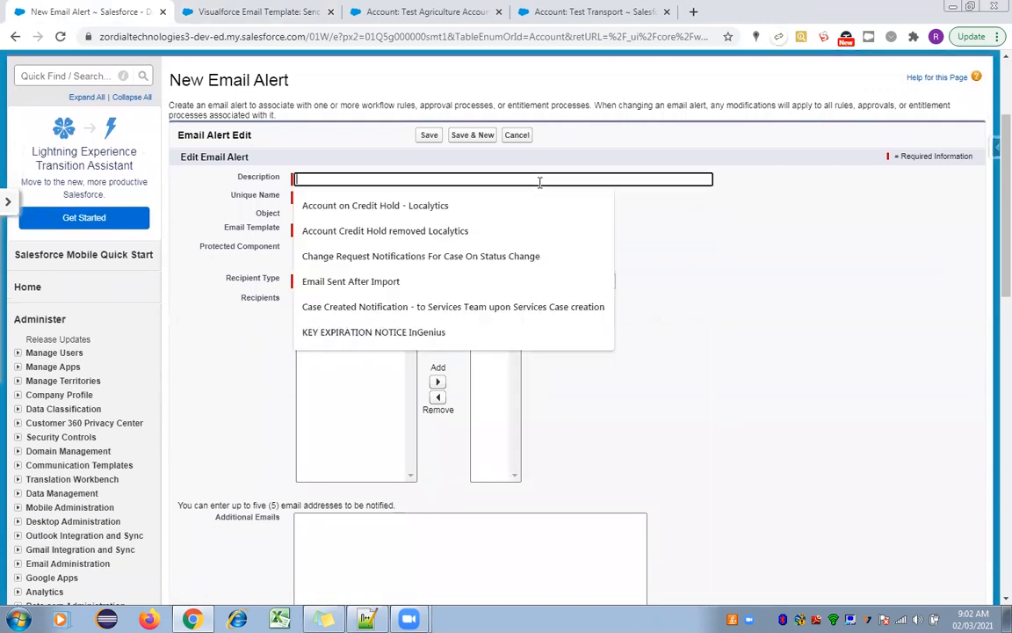
{"action": "type", "text": "Send Email"}
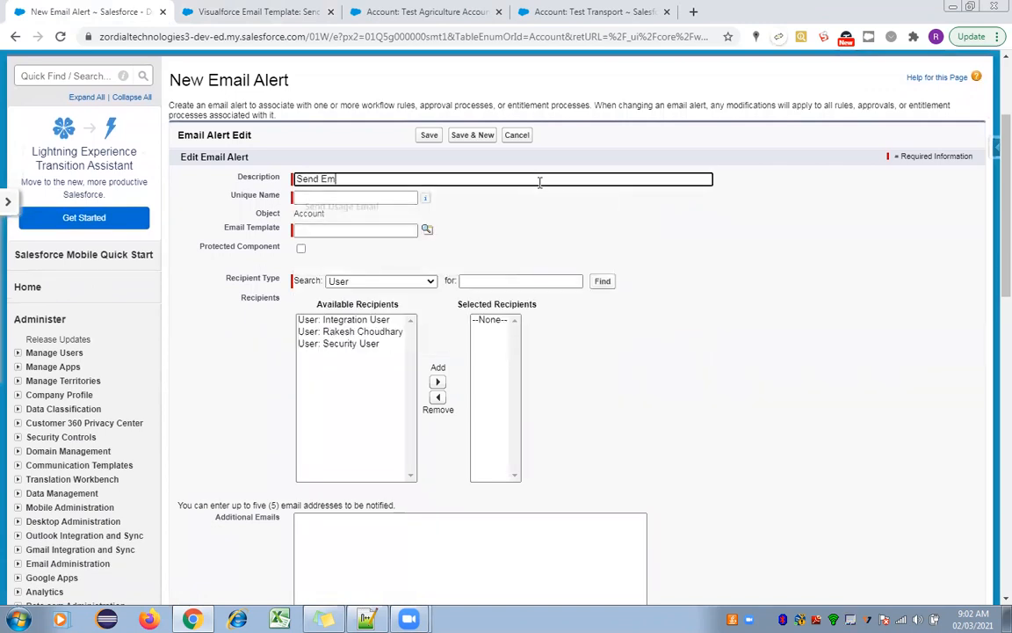
{"action": "left_click", "coordinate": [560, 223]}
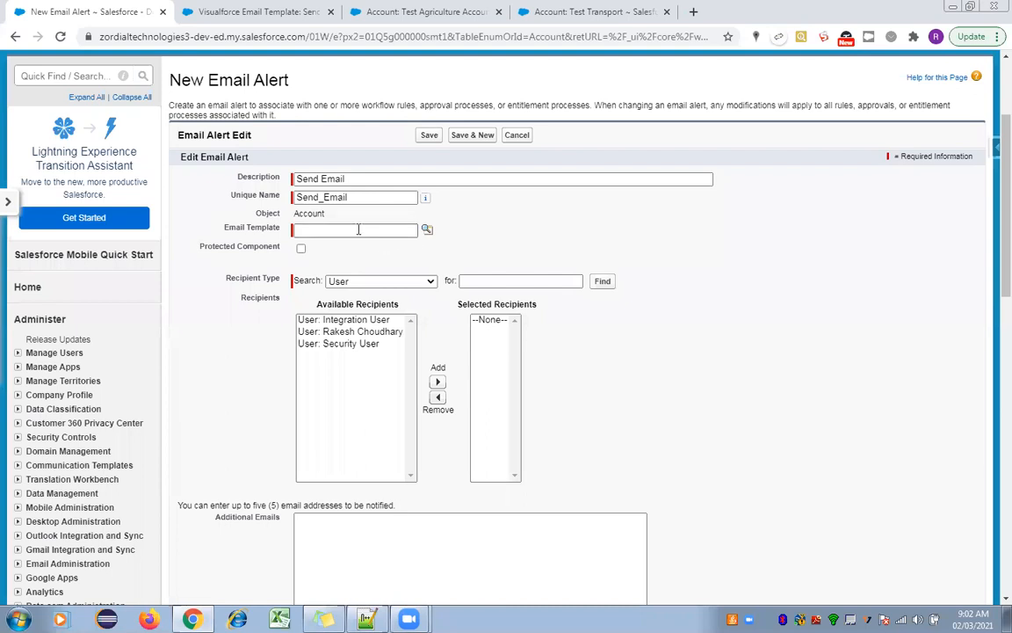
Try to find the Send Account Email template in the email alert's template lookup
{"action": "left_click", "coordinate": [427, 230]}
{"action": "left_click_drag", "start_coordinate": [395, 239], "coordinate": [572, 160]}
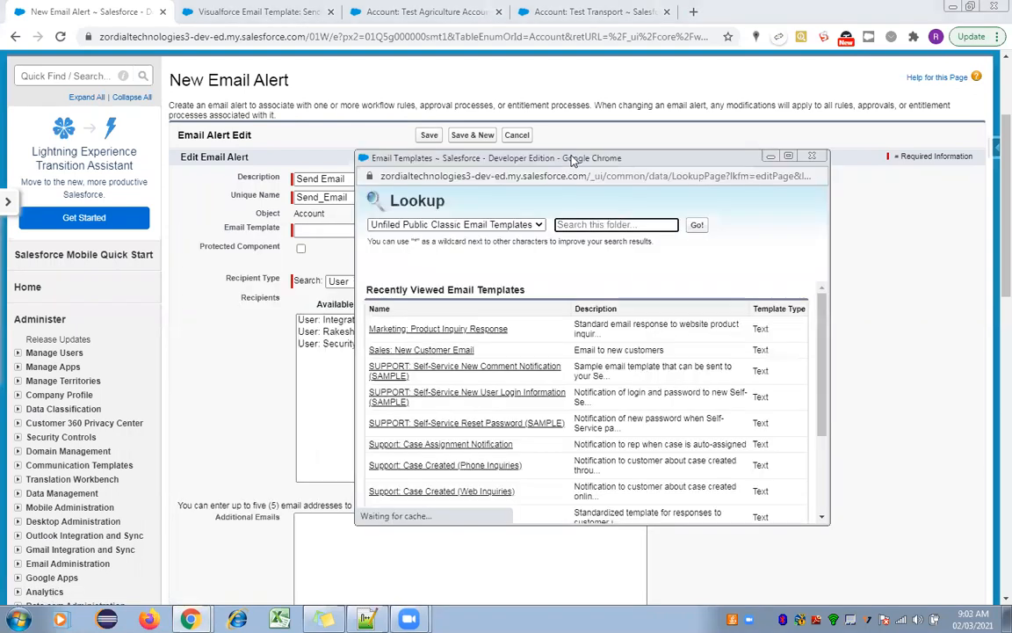
{"action": "left_click", "coordinate": [581, 225]}
{"action": "key", "text": "ctrl+v"}
{"action": "left_click", "coordinate": [695, 230]}
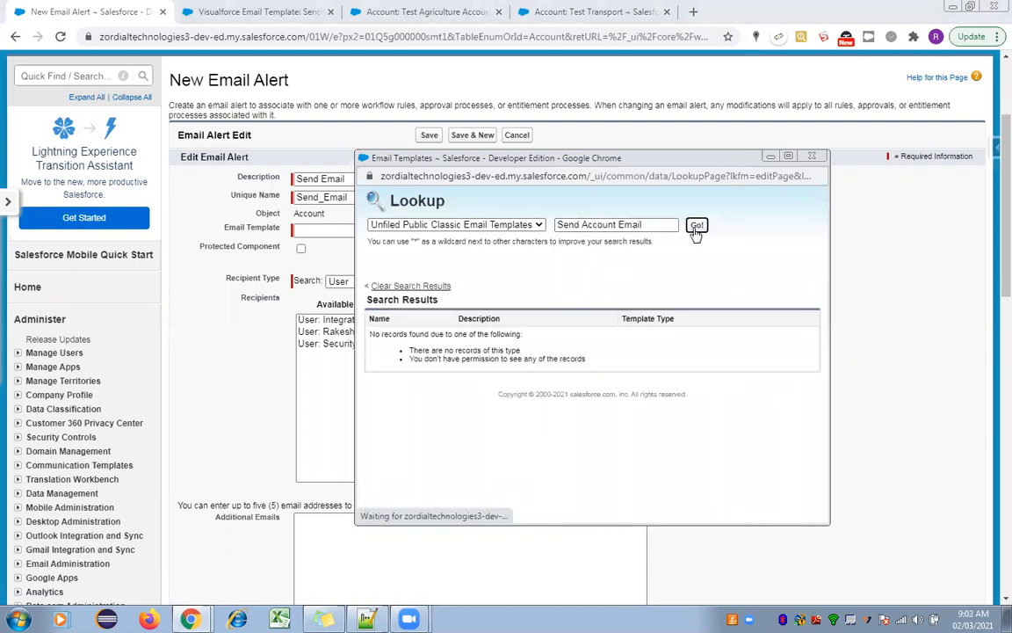
Check the lookup's folder choice and shorten the template search text to "Send"
{"action": "left_click", "coordinate": [465, 228]}
{"action": "left_click", "coordinate": [464, 227]}
{"action": "left_click", "coordinate": [650, 226]}
{"action": "key", "text": "BackSpace"}
{"action": "key", "text": "BackSpace"}
{"action": "key", "text": "BackSpace"}
{"action": "key", "text": "BackSpace"}
{"action": "key", "text": "BackSpace"}
{"action": "key", "text": "BackSpace"}
{"action": "key", "text": "BackSpace"}
{"action": "key", "text": "BackSpace"}
{"action": "key", "text": "BackSpace"}
{"action": "key", "text": "BackSpace"}
{"action": "key", "text": "BackSpace"}
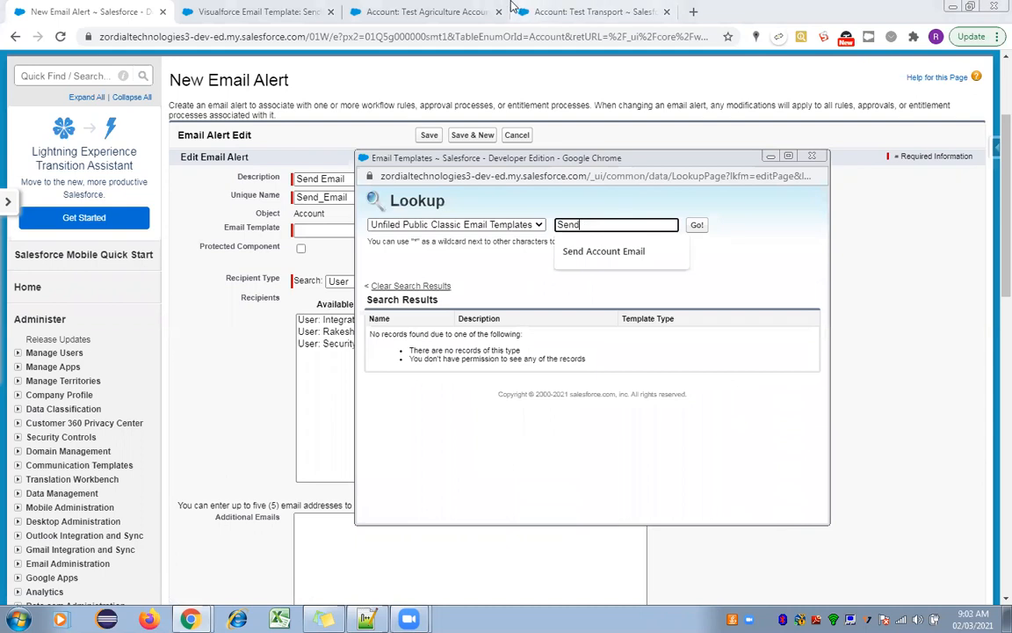
Edit the Send Account Email template's properties to mark it Available For Use, and save it
{"action": "left_click", "coordinate": [452, 8]}
{"action": "left_click", "coordinate": [226, 7]}
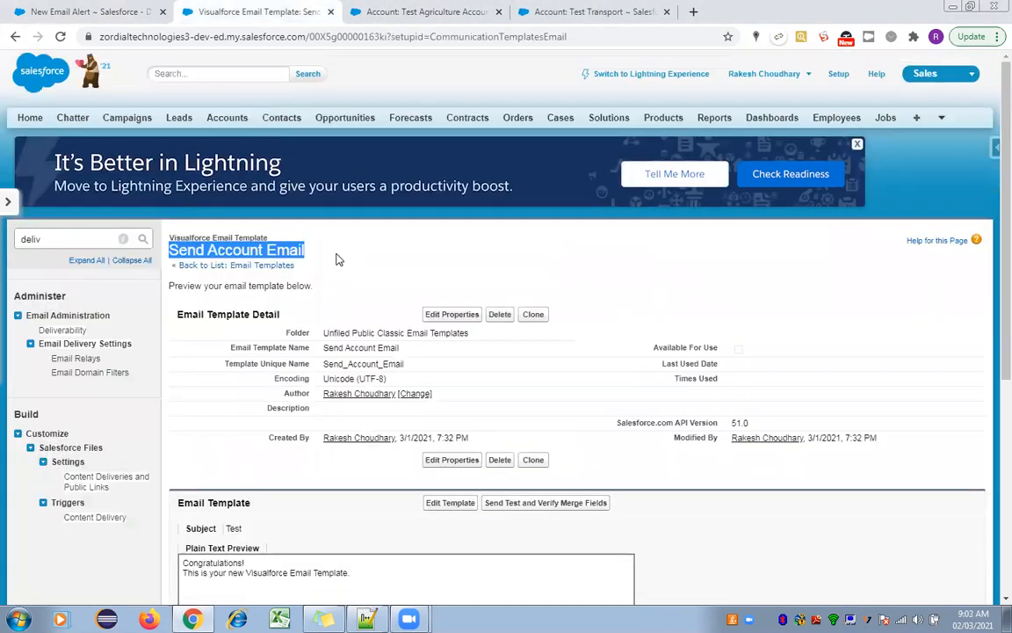
{"action": "left_click", "coordinate": [436, 317]}
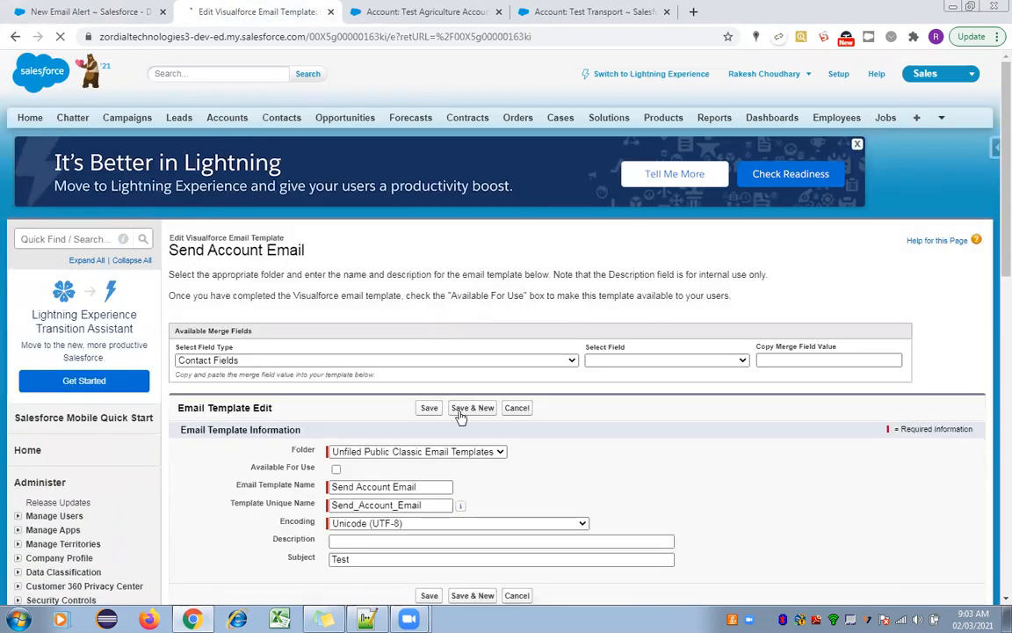
{"action": "left_click", "coordinate": [337, 470]}
{"action": "left_click", "coordinate": [428, 408]}
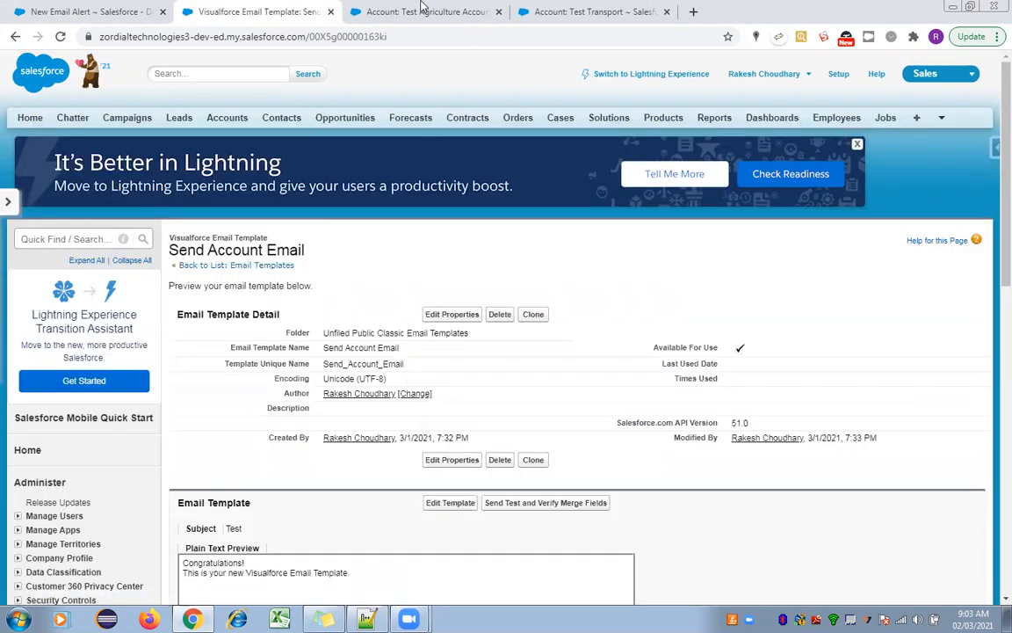
Return to the new email alert, search the template lookup for Send Account Email and select it as the email template
{"action": "left_click", "coordinate": [97, 11]}
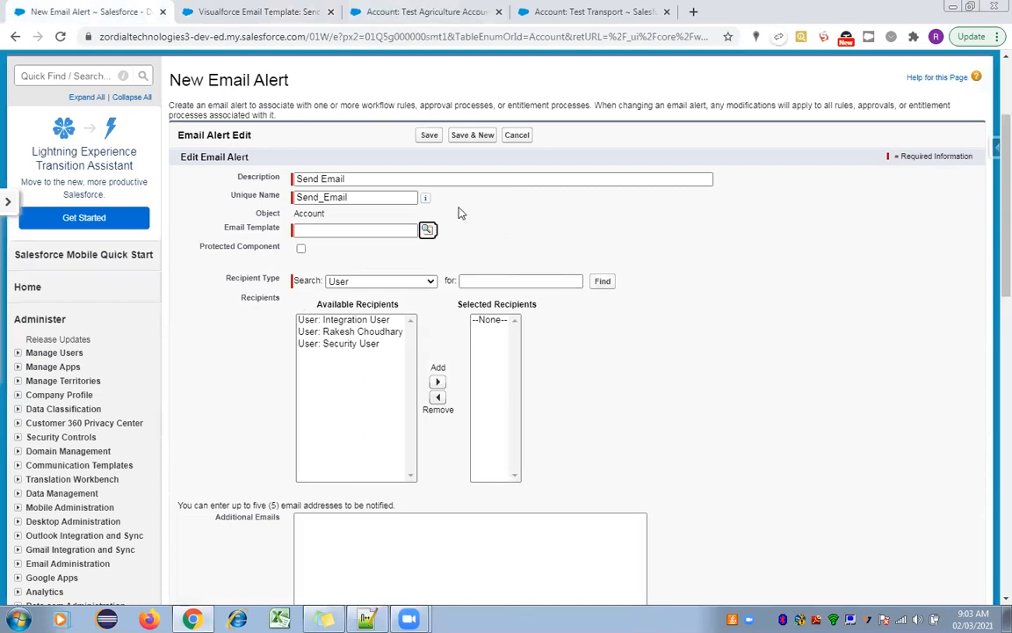
{"action": "left_click", "coordinate": [427, 230]}
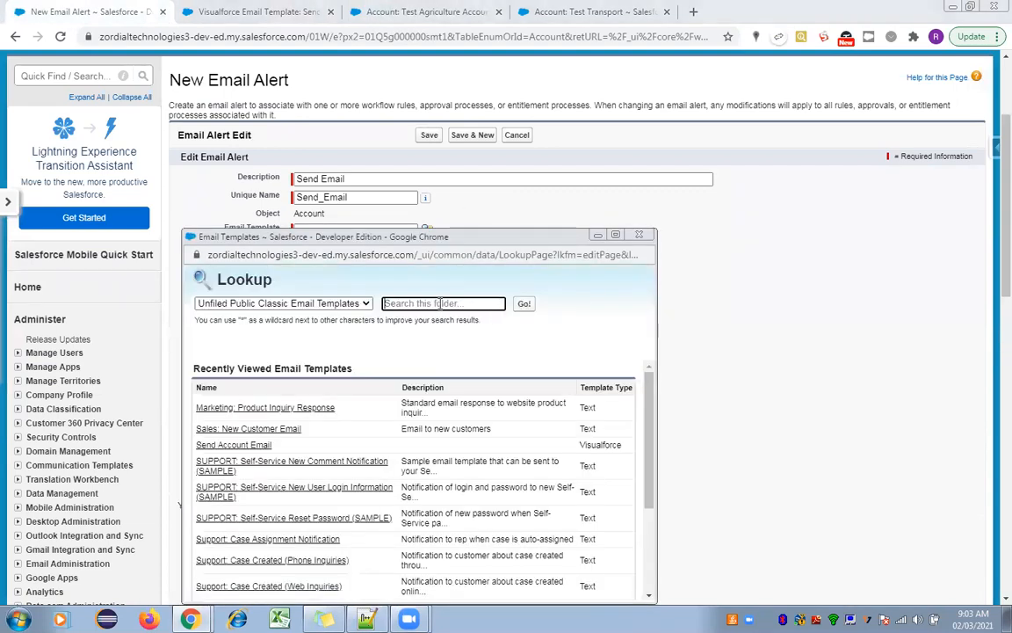
{"action": "left_click", "coordinate": [439, 302]}
{"action": "type", "text": "Send Account Email"}
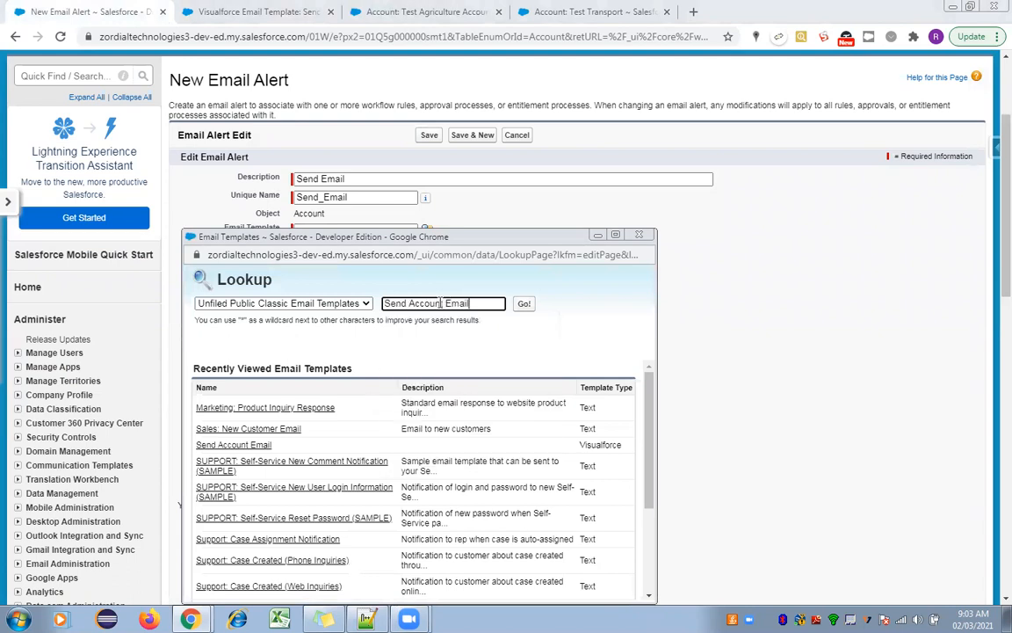
{"action": "left_click", "coordinate": [524, 304]}
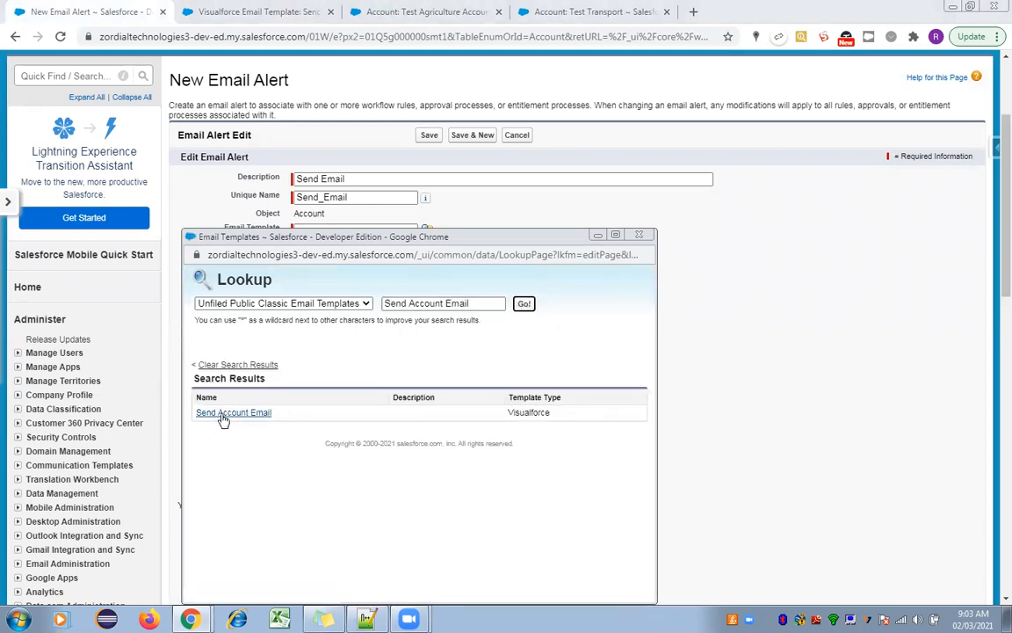
{"action": "left_click", "coordinate": [224, 414]}
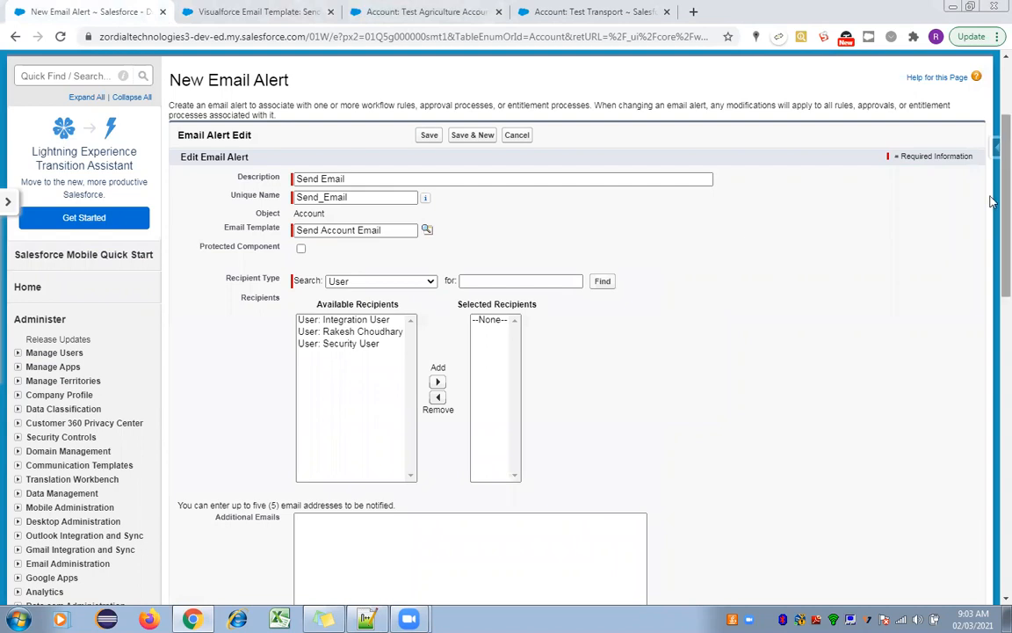
Check which recipients the Email Field and Public Groups recipient types offer, and return the recipient type to User
{"action": "scroll", "coordinate": [992, 235], "scroll_direction": "down", "scroll_amount": 2}
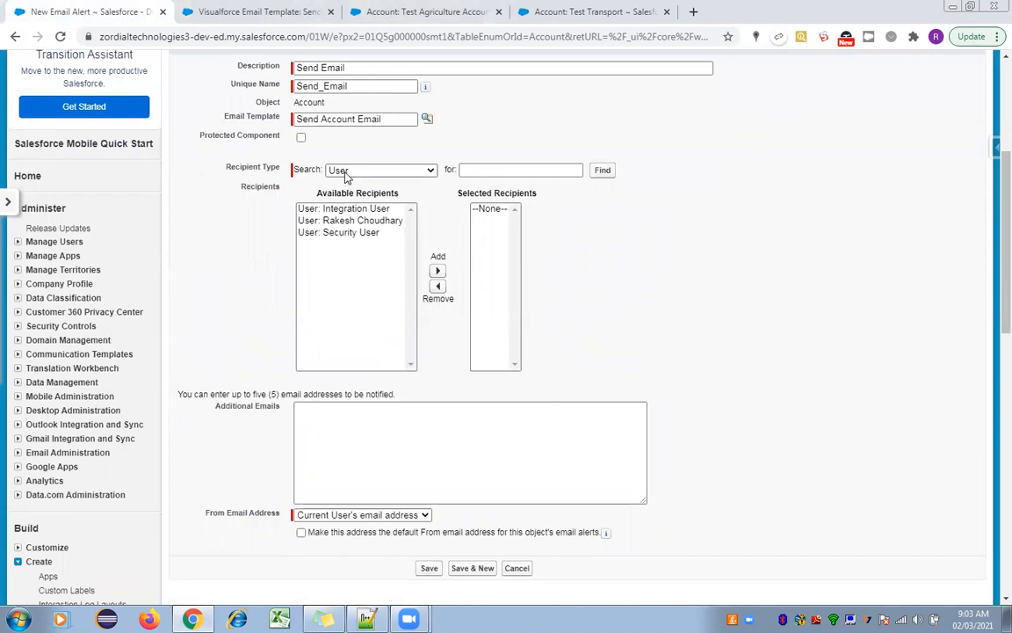
{"action": "left_click", "coordinate": [347, 172]}
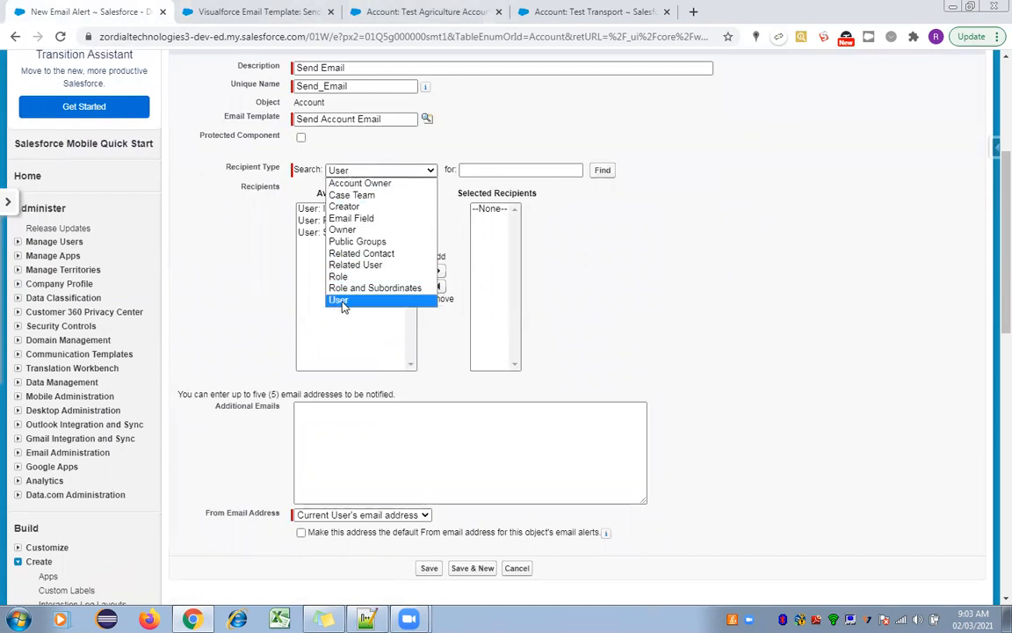
{"action": "left_click", "coordinate": [351, 220]}
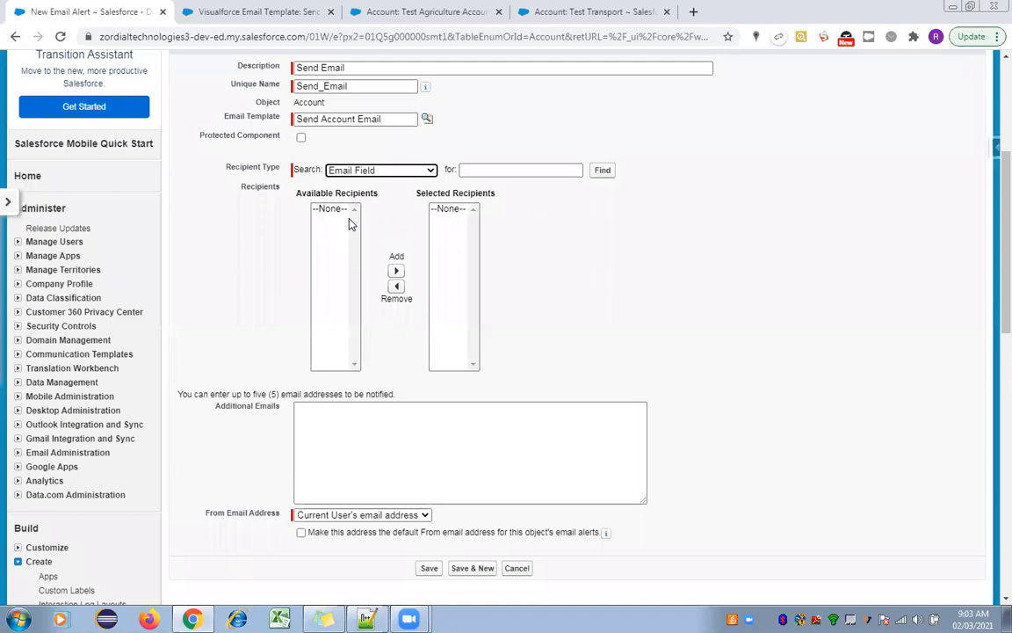
{"action": "left_click", "coordinate": [359, 173]}
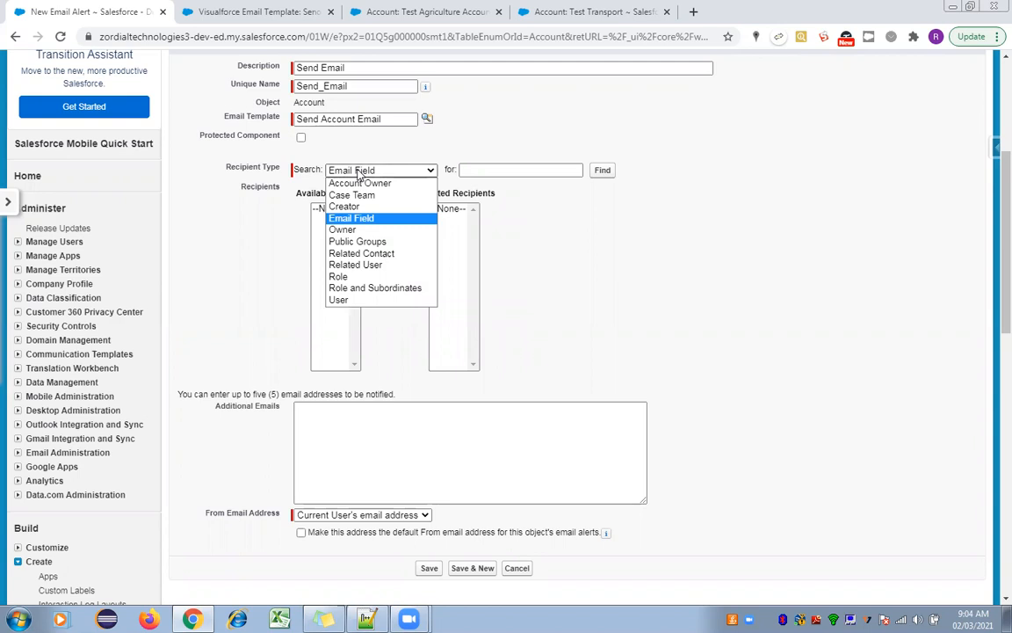
{"action": "left_click", "coordinate": [351, 245]}
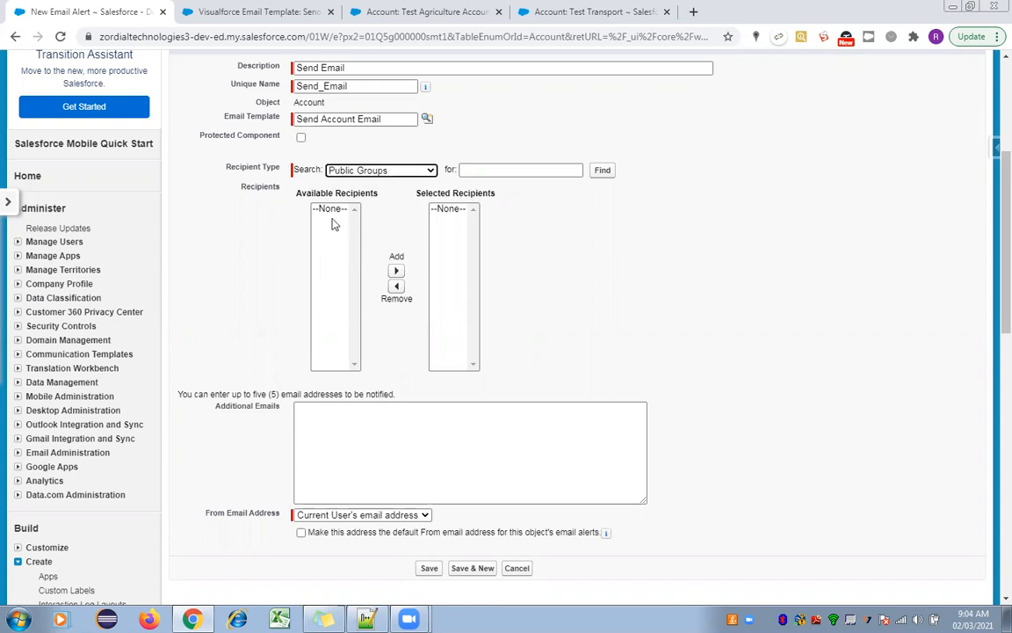
{"action": "left_click", "coordinate": [338, 170]}
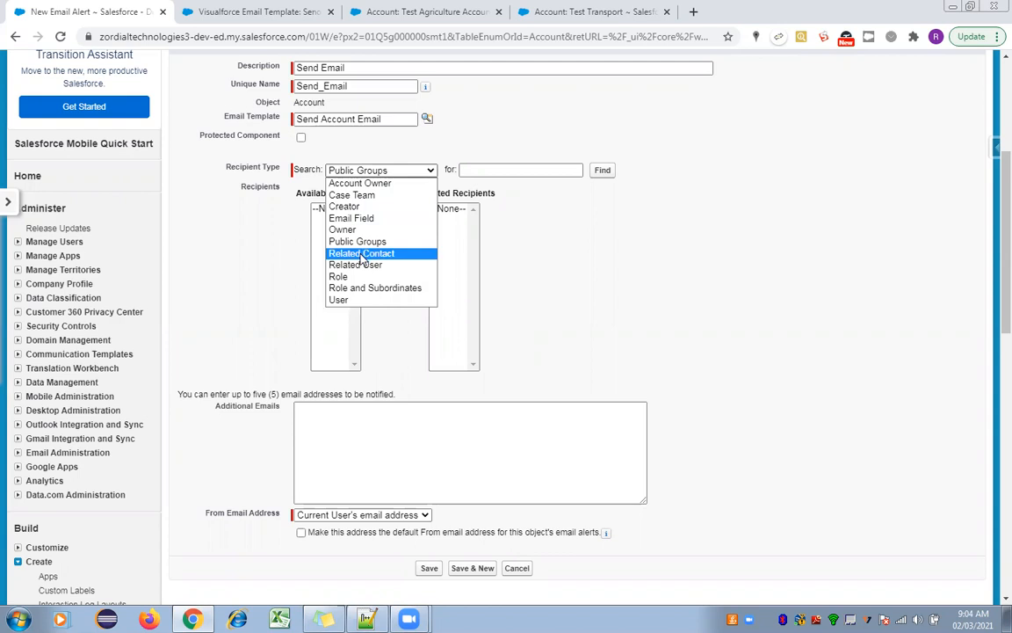
{"action": "left_click", "coordinate": [343, 301]}
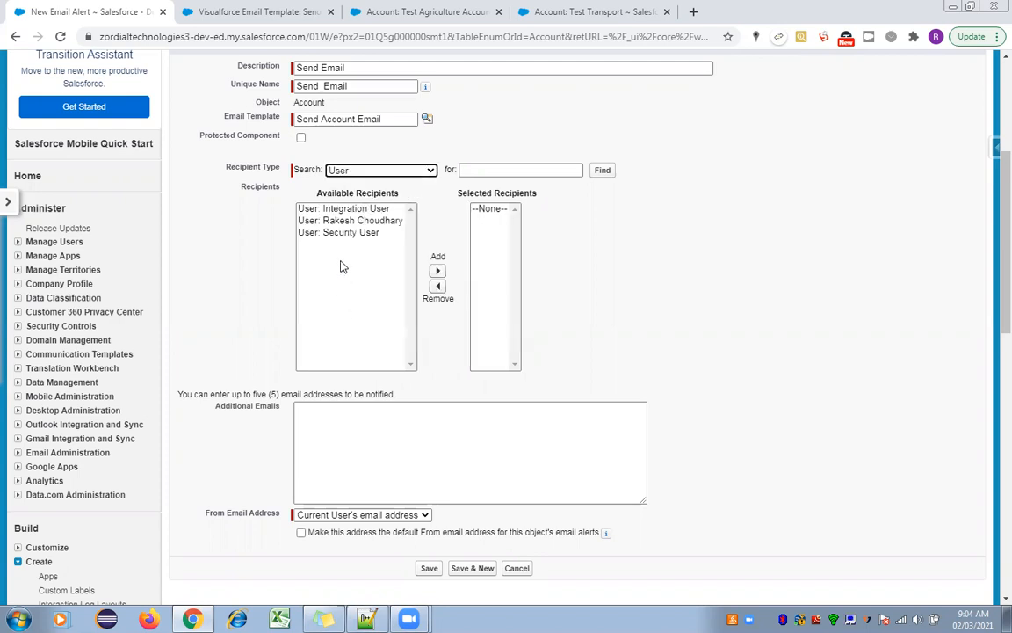
{"action": "left_click", "coordinate": [367, 172]}
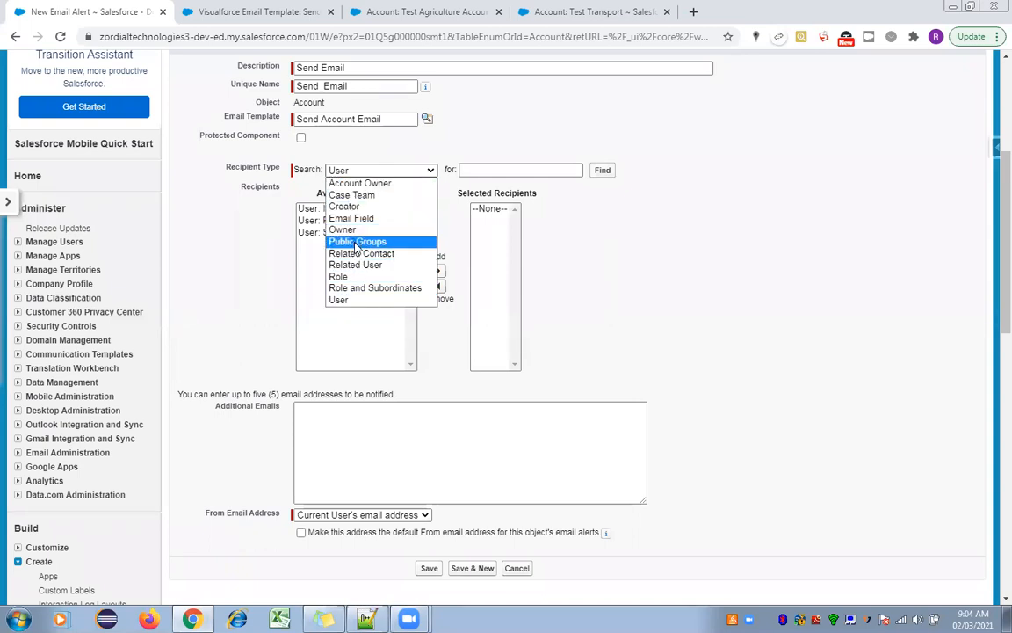
{"action": "left_click", "coordinate": [350, 301]}
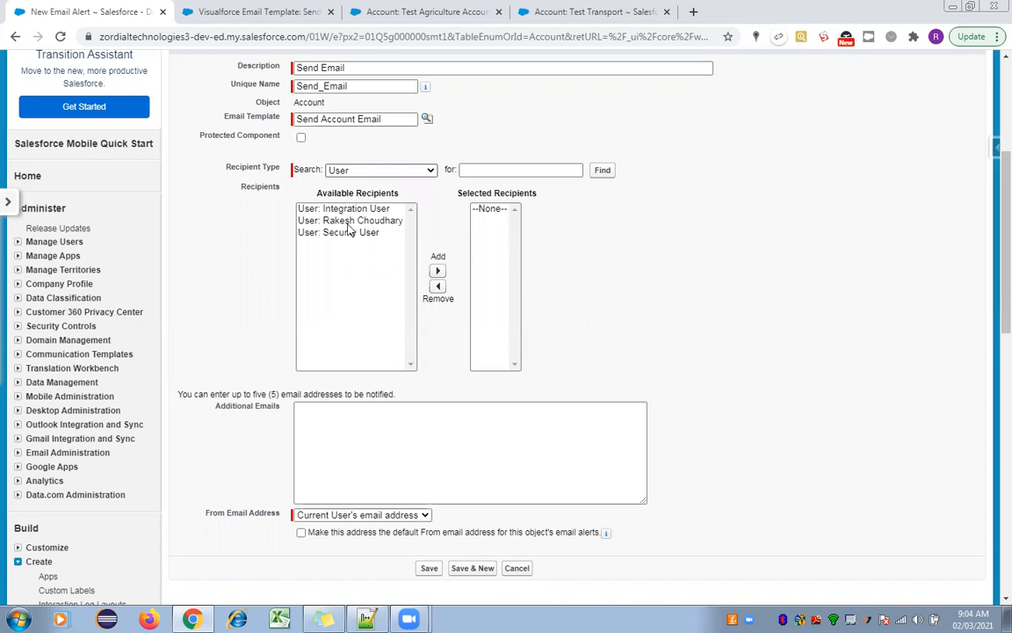
Add the logged-in user to the selected recipients, save the email alert and finish editing the workflow rule's actions
{"action": "left_click", "coordinate": [317, 220]}
{"action": "left_click", "coordinate": [437, 272]}
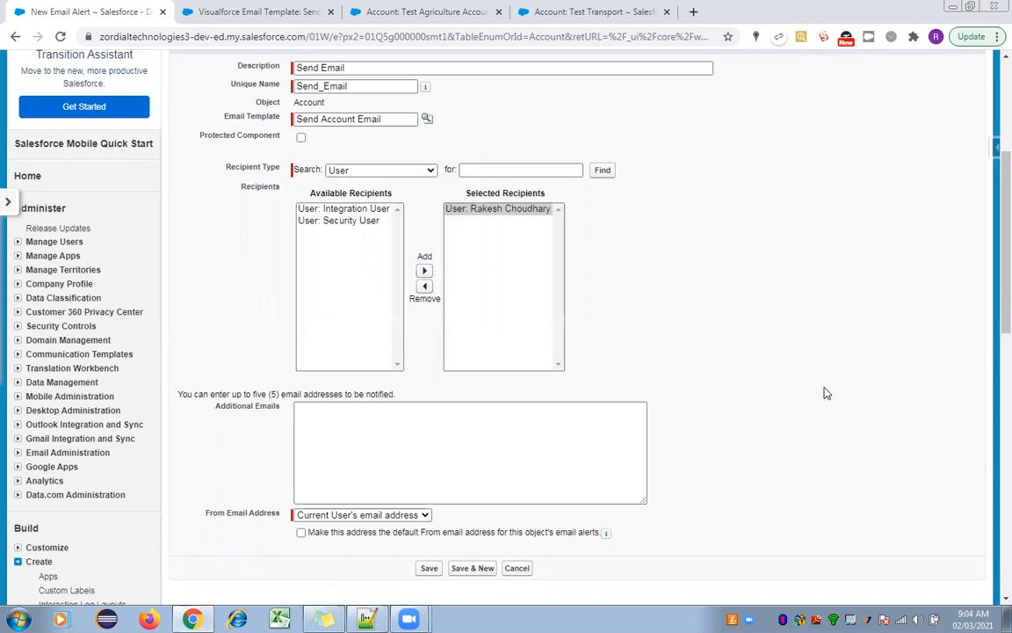
{"action": "left_click", "coordinate": [384, 172]}
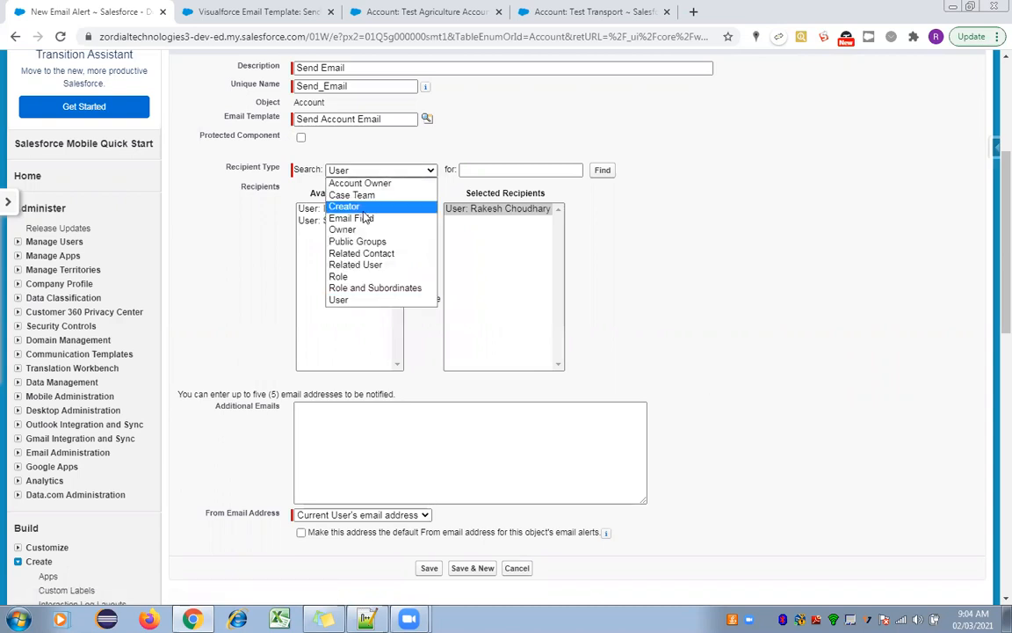
{"action": "left_click", "coordinate": [348, 420]}
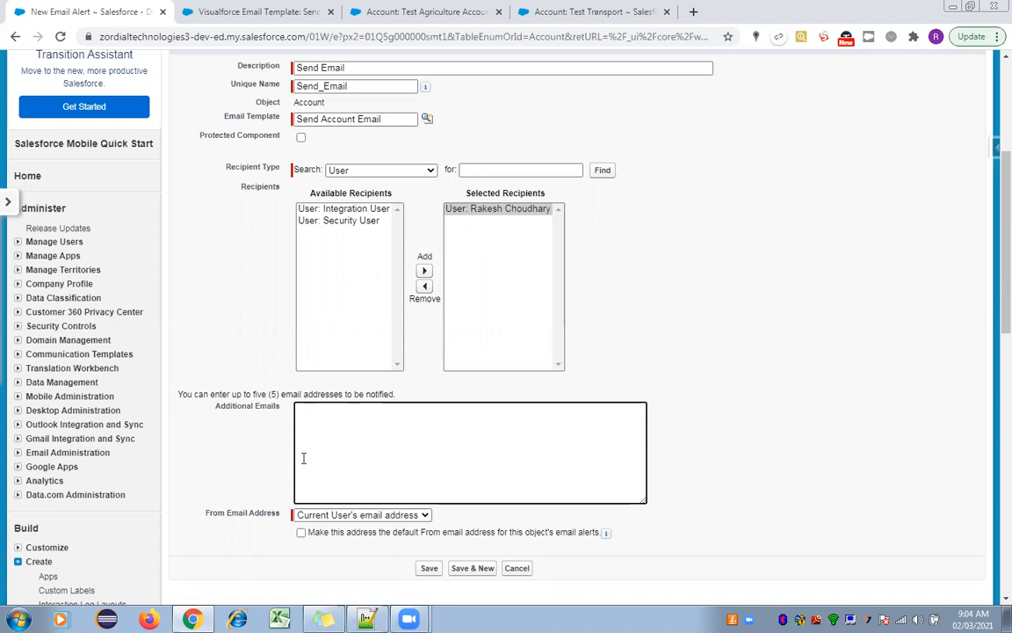
{"action": "left_click", "coordinate": [427, 570]}
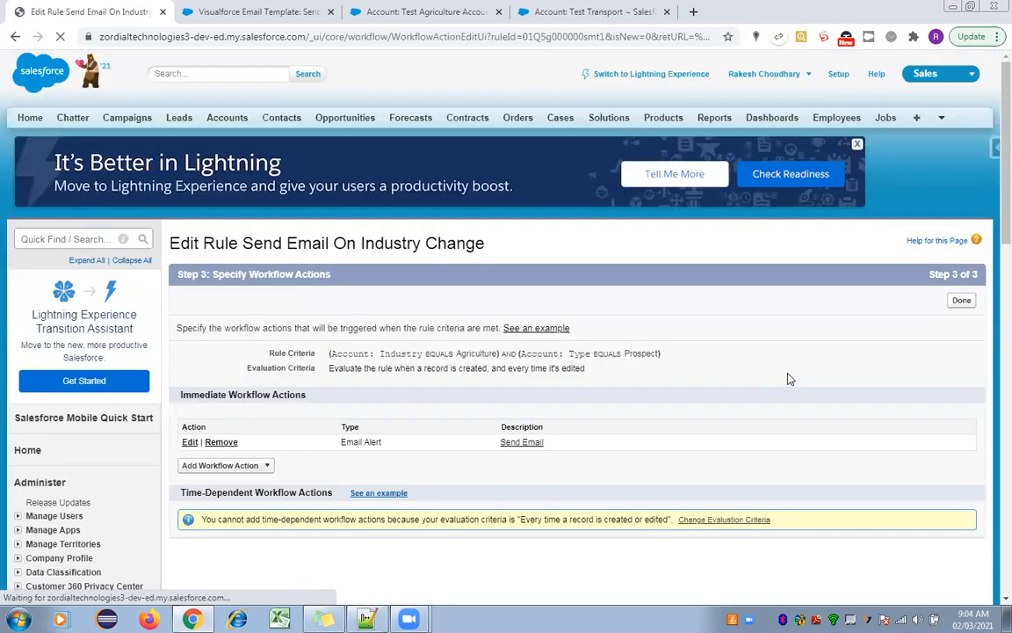
{"action": "left_click", "coordinate": [960, 301]}
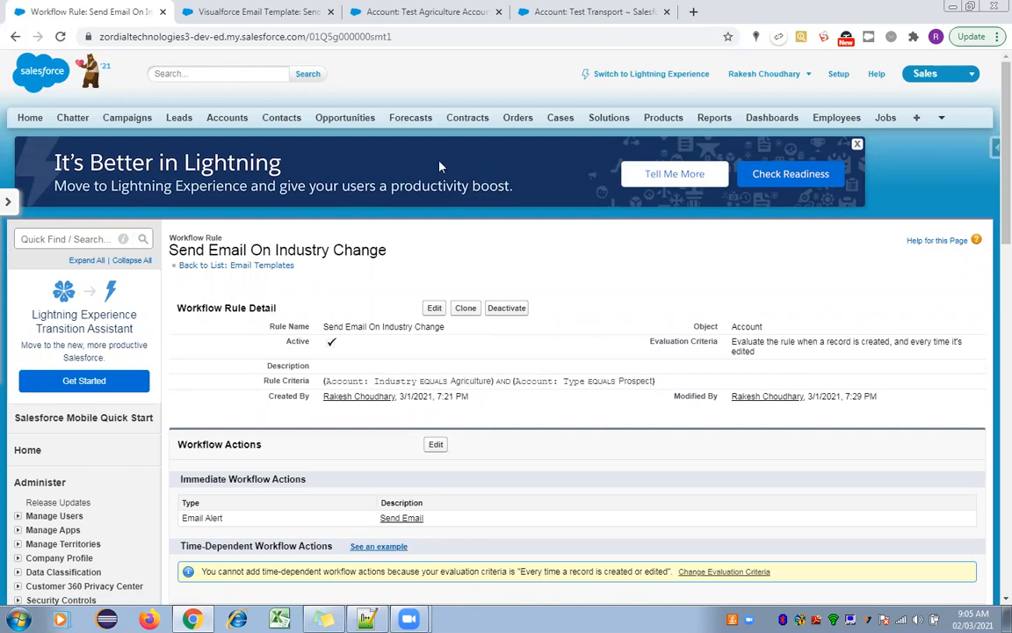
Edit Test Agriculture Account to enter a four-digit account number, and save the record
{"action": "left_click", "coordinate": [394, 10]}
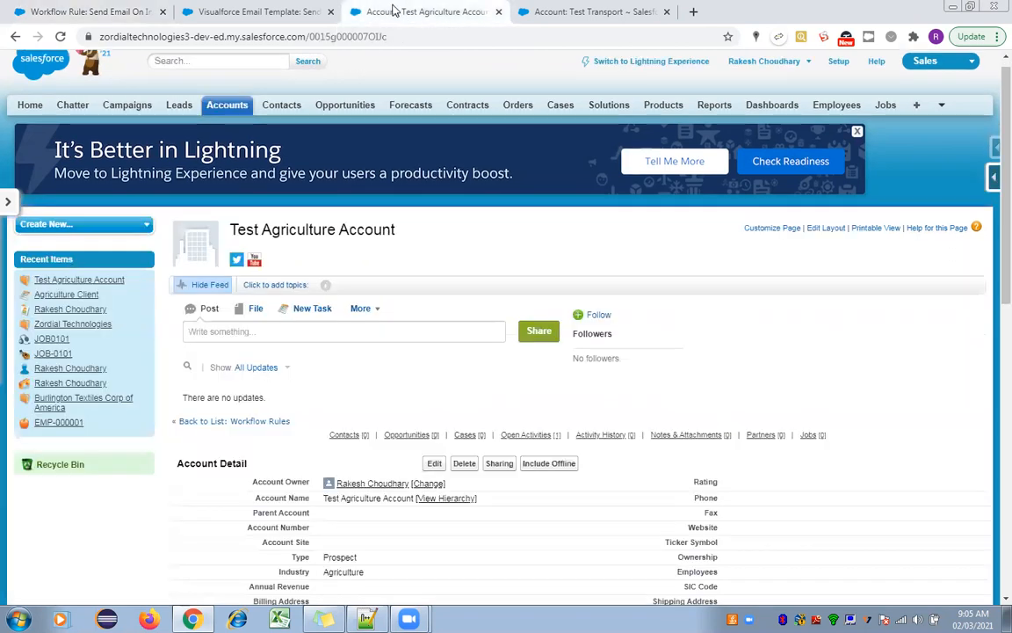
{"action": "scroll", "coordinate": [394, 356], "scroll_direction": "down", "scroll_amount": 3}
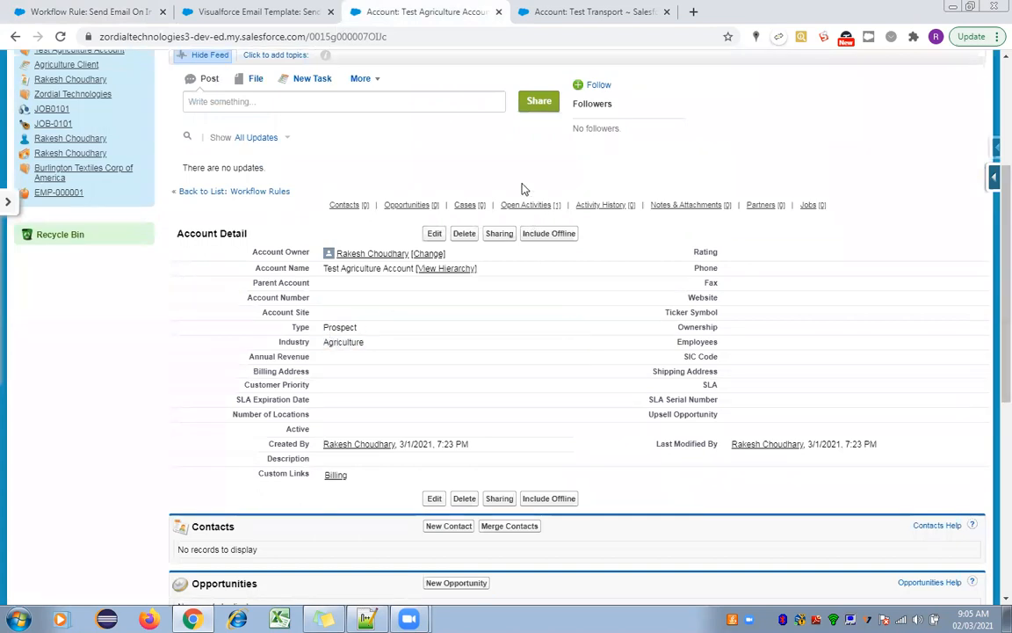
{"action": "left_click", "coordinate": [435, 234]}
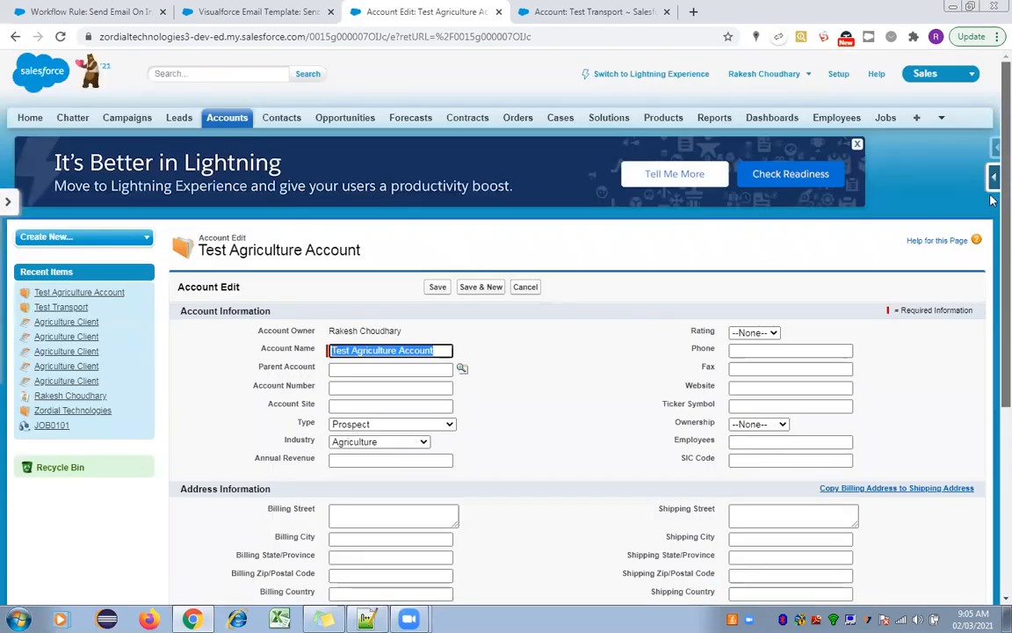
{"action": "scroll", "coordinate": [460, 308], "scroll_direction": "down", "scroll_amount": 2}
{"action": "left_click", "coordinate": [372, 302]}
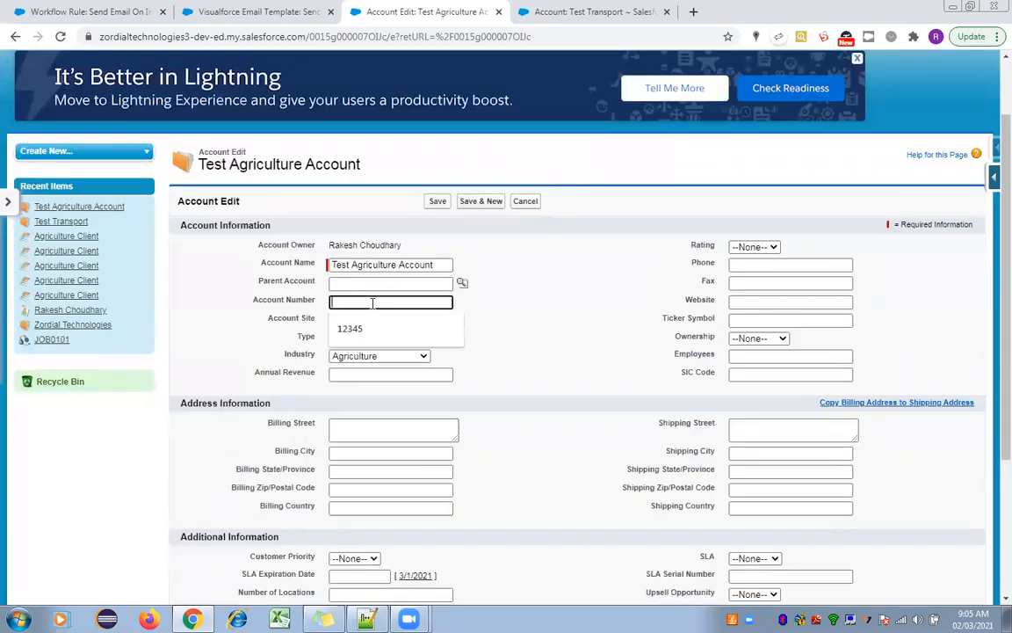
{"action": "type", "text": "4321"}
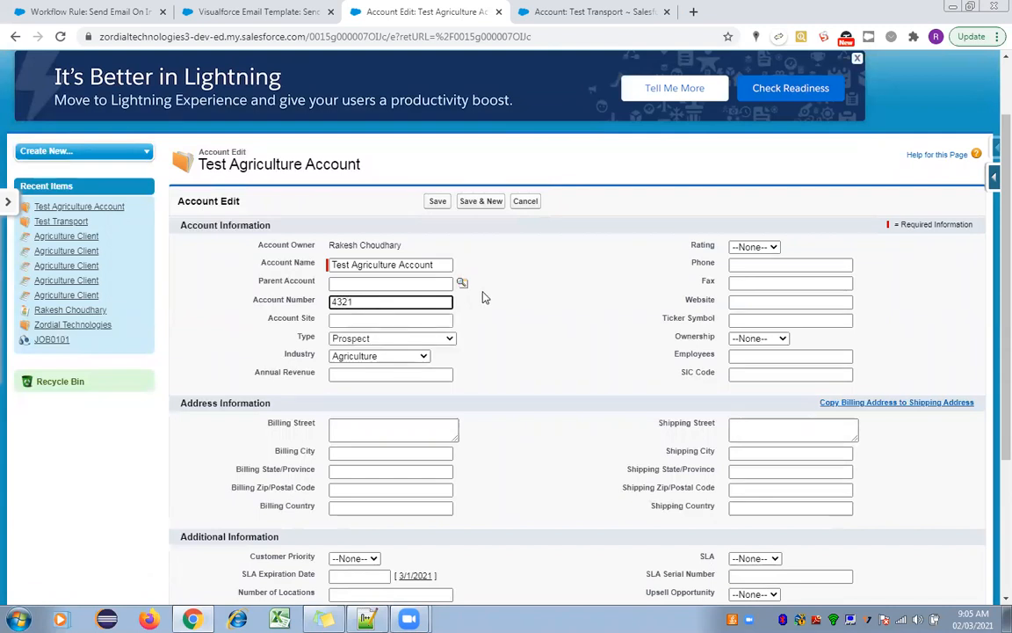
{"action": "left_click", "coordinate": [438, 202]}
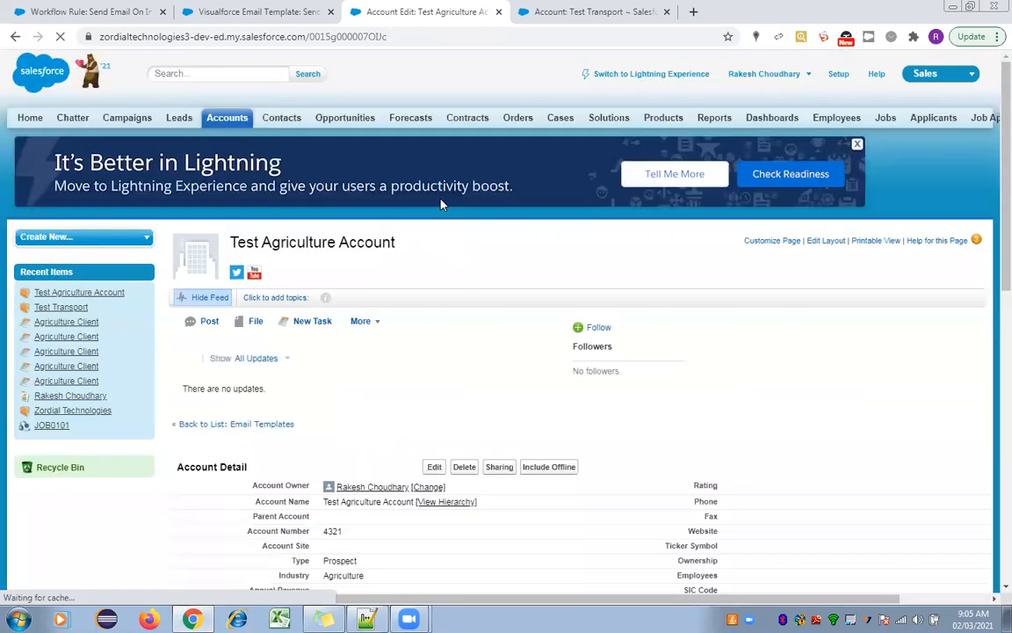
Open Gmail in a new browser tab placed before the others and open the received Test email
{"action": "left_click", "coordinate": [693, 11]}
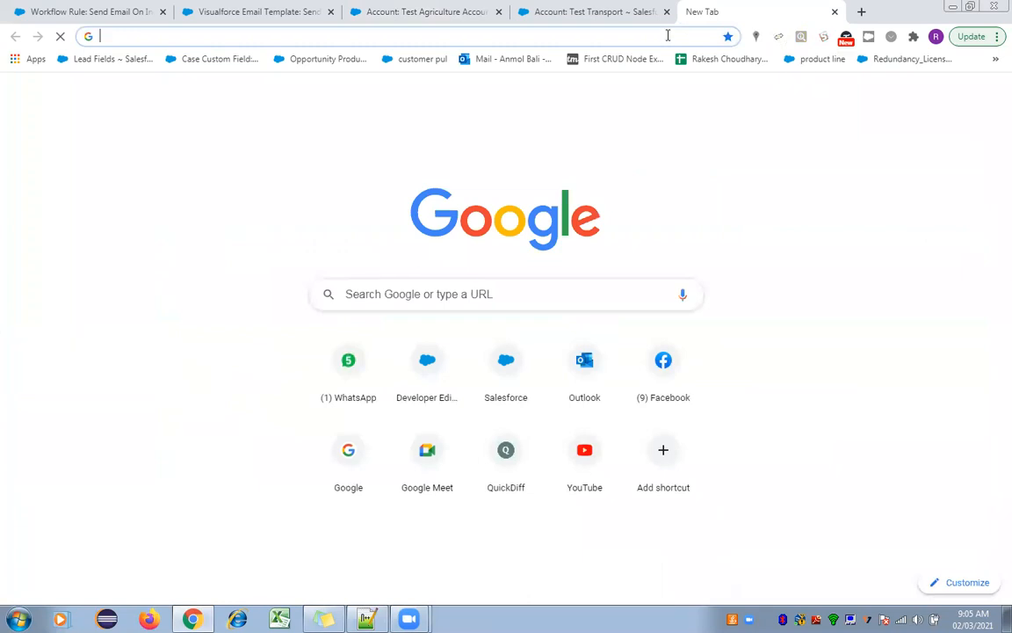
{"action": "left_click", "coordinate": [668, 35]}
{"action": "left_click", "coordinate": [877, 97]}
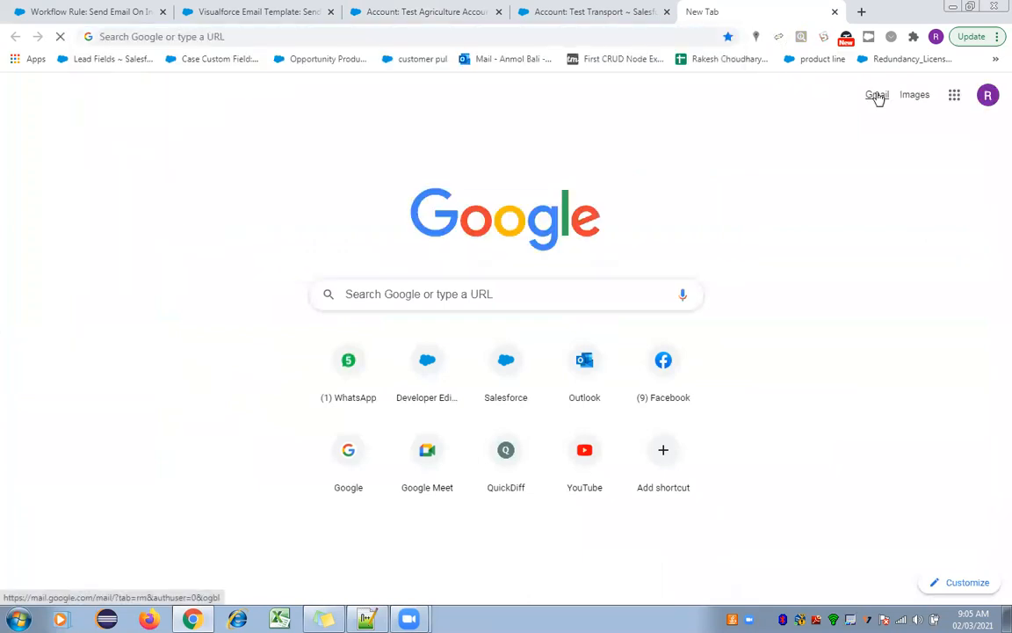
{"action": "left_click_drag", "start_coordinate": [749, 16], "coordinate": [75, 7]}
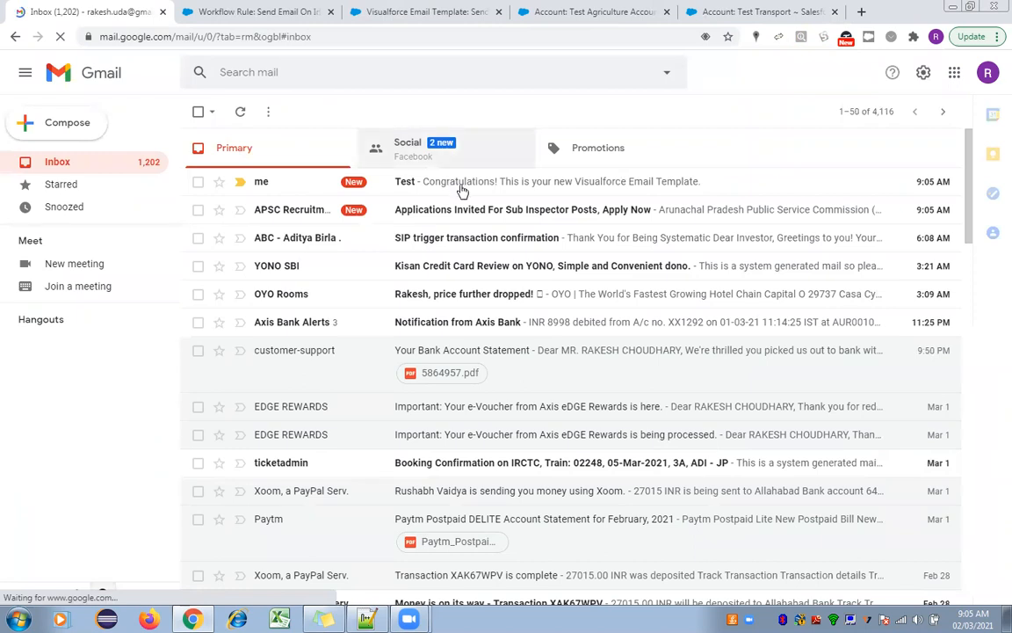
{"action": "left_click", "coordinate": [462, 185]}
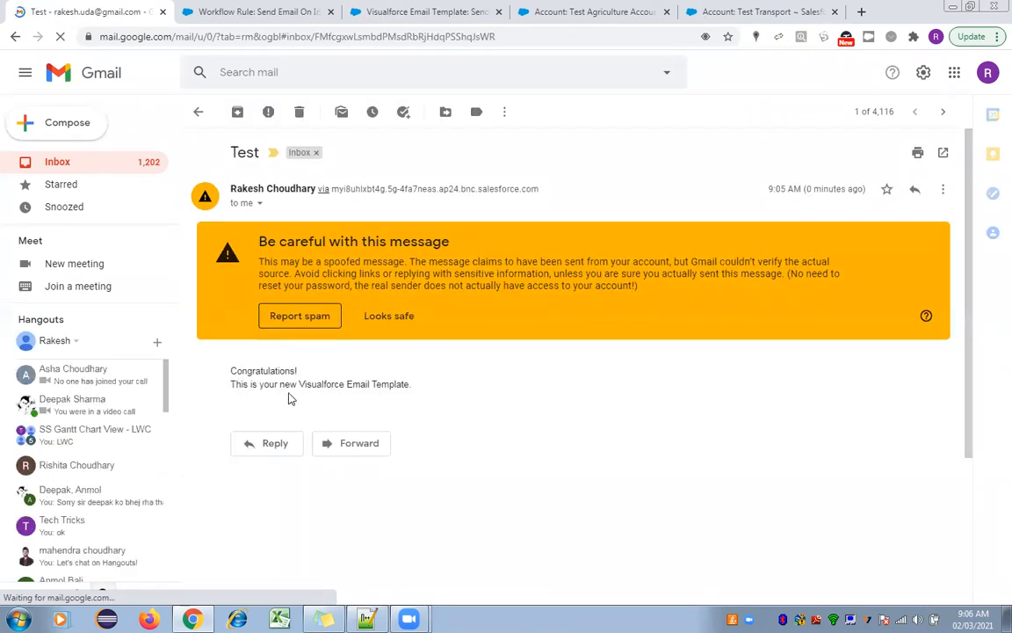
Compare the Send Account Email template's plain text preview with the received Test email, and delete that email
{"action": "left_click", "coordinate": [380, 12]}
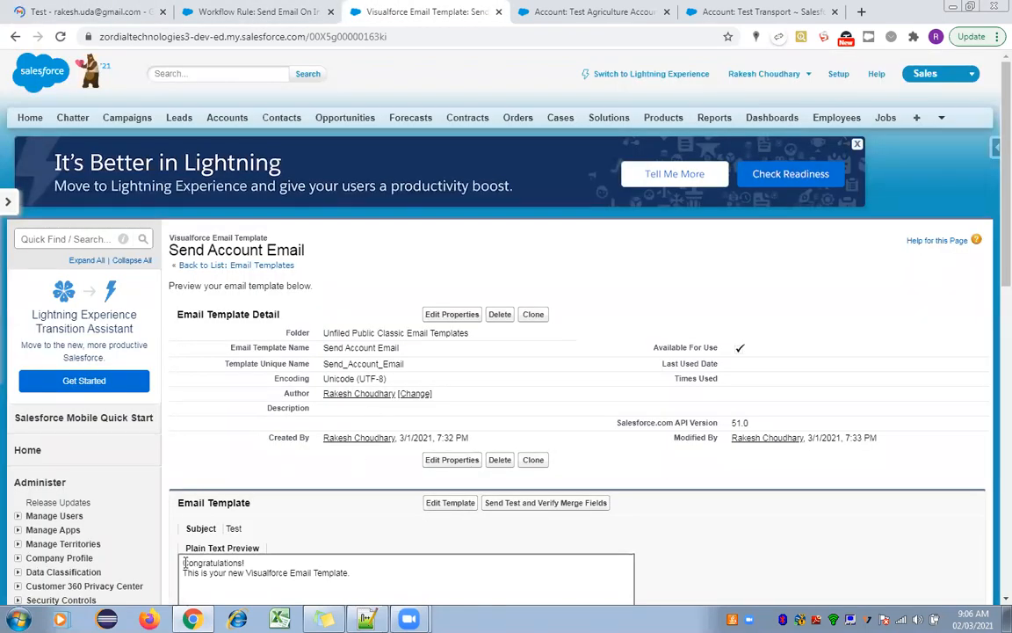
{"action": "left_click_drag", "start_coordinate": [183, 562], "coordinate": [376, 582]}
{"action": "scroll", "coordinate": [992, 332], "scroll_direction": "down", "scroll_amount": 5}
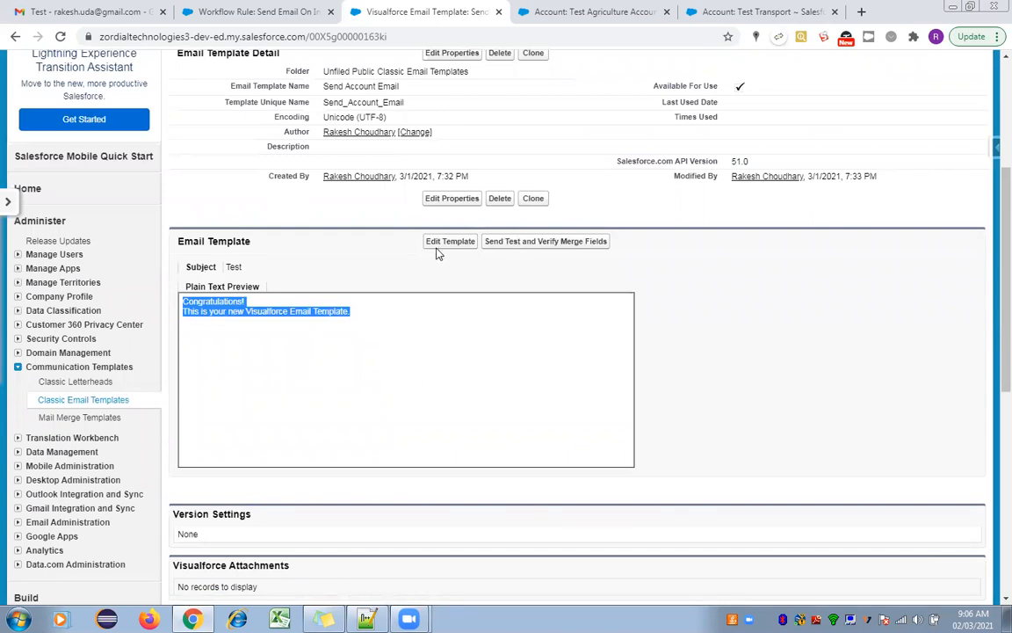
{"action": "left_click", "coordinate": [61, 12]}
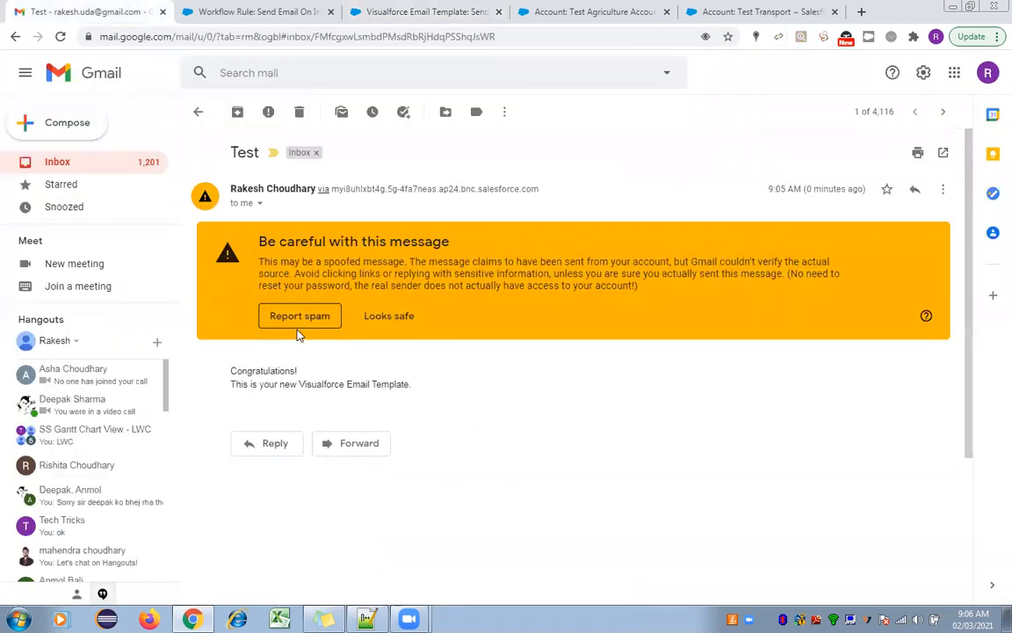
{"action": "left_click", "coordinate": [300, 115]}
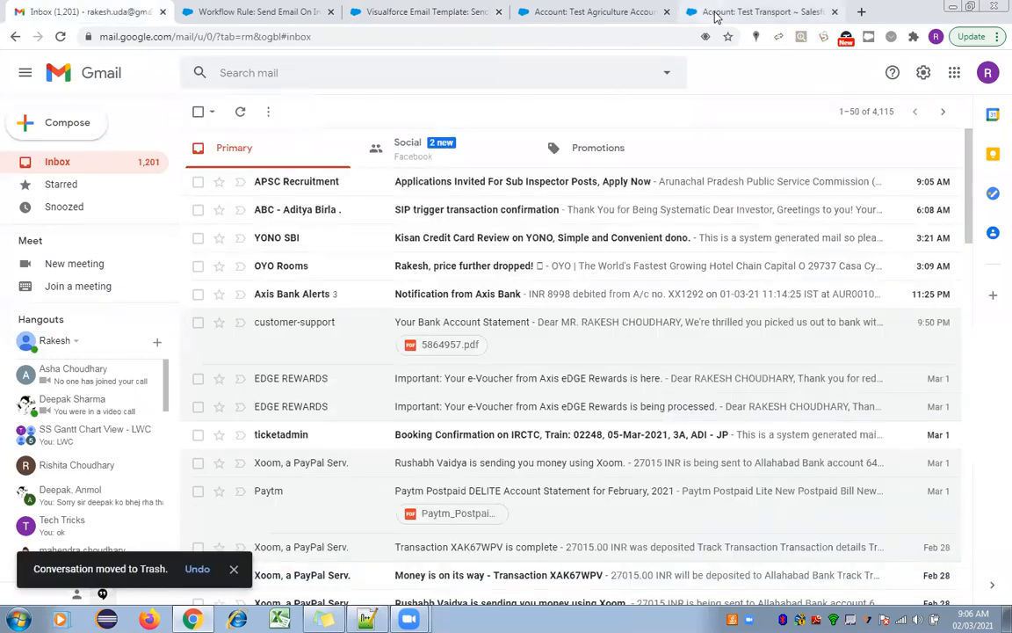
Append a 0 to the account number of Test Agriculture Account and save the record
{"action": "left_click", "coordinate": [717, 12]}
{"action": "left_click", "coordinate": [523, 18]}
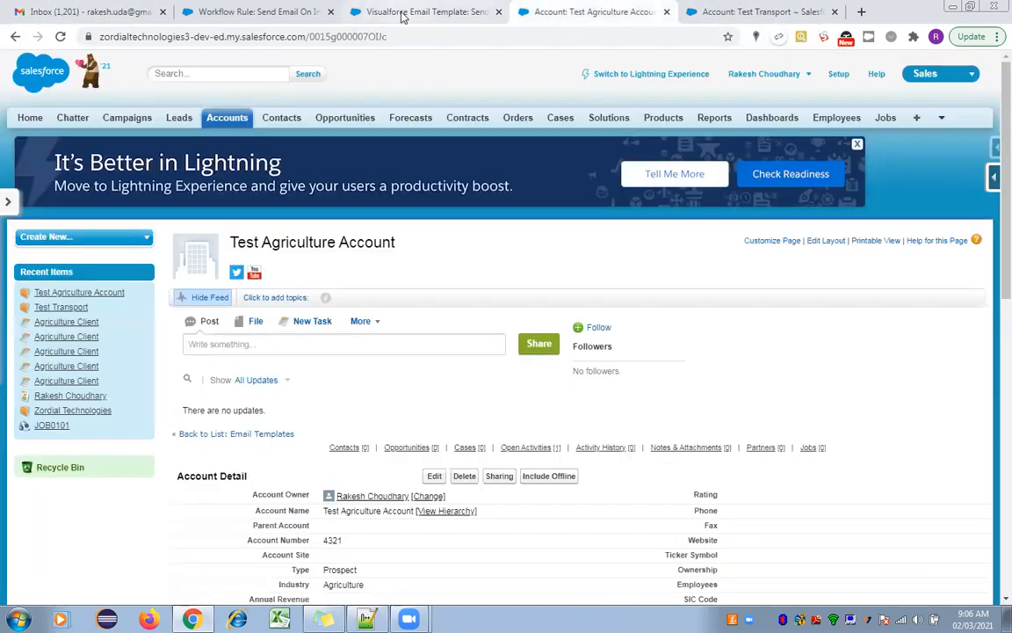
{"action": "scroll", "coordinate": [992, 235], "scroll_direction": "down", "scroll_amount": 1}
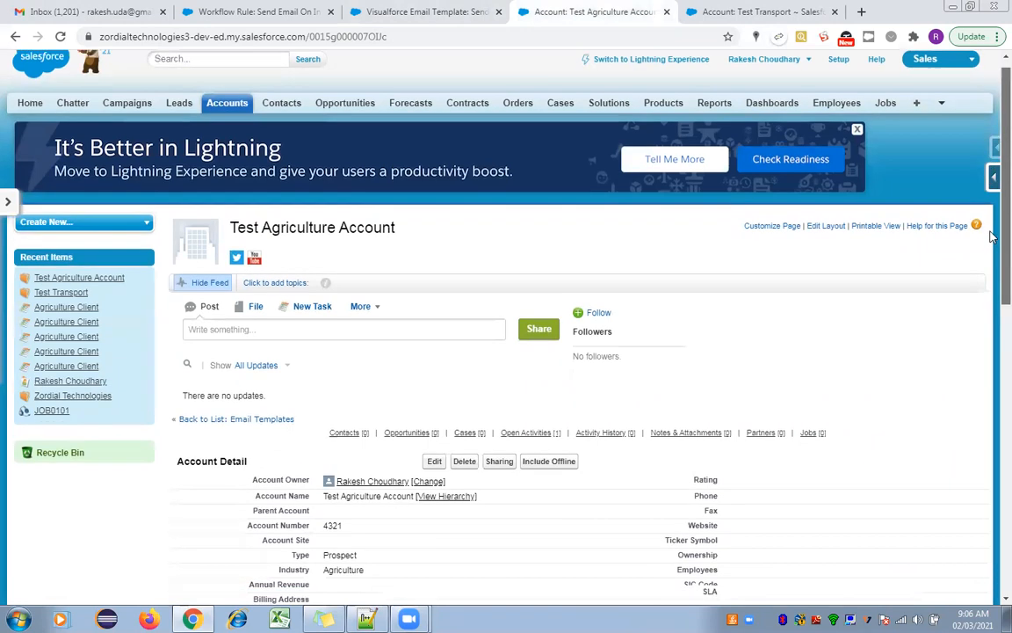
{"action": "scroll", "coordinate": [991, 236], "scroll_direction": "down", "scroll_amount": 3}
{"action": "double_click", "coordinate": [441, 263]}
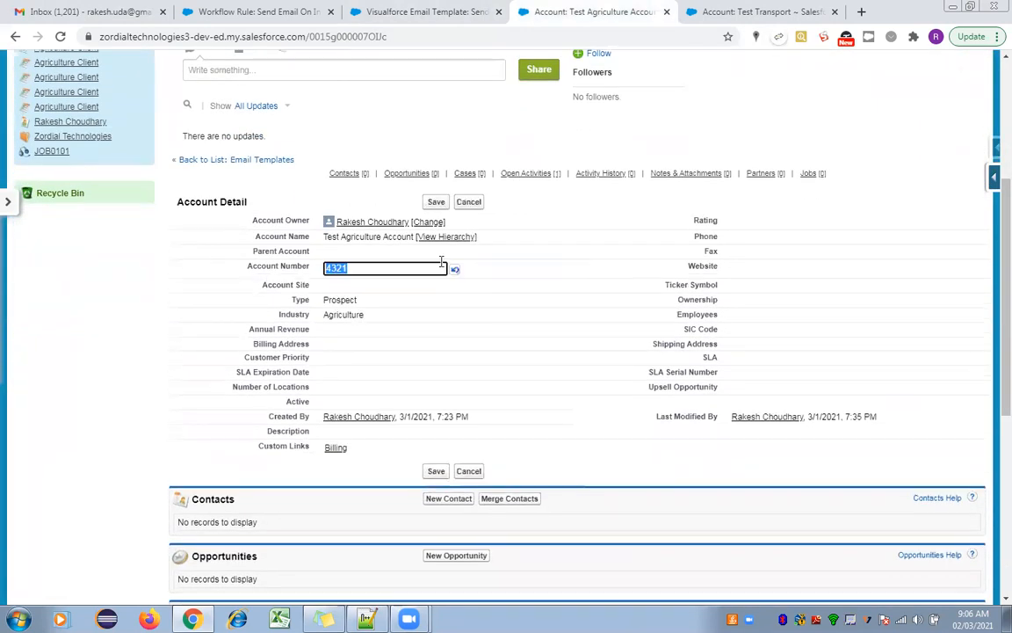
{"action": "left_click", "coordinate": [441, 266]}
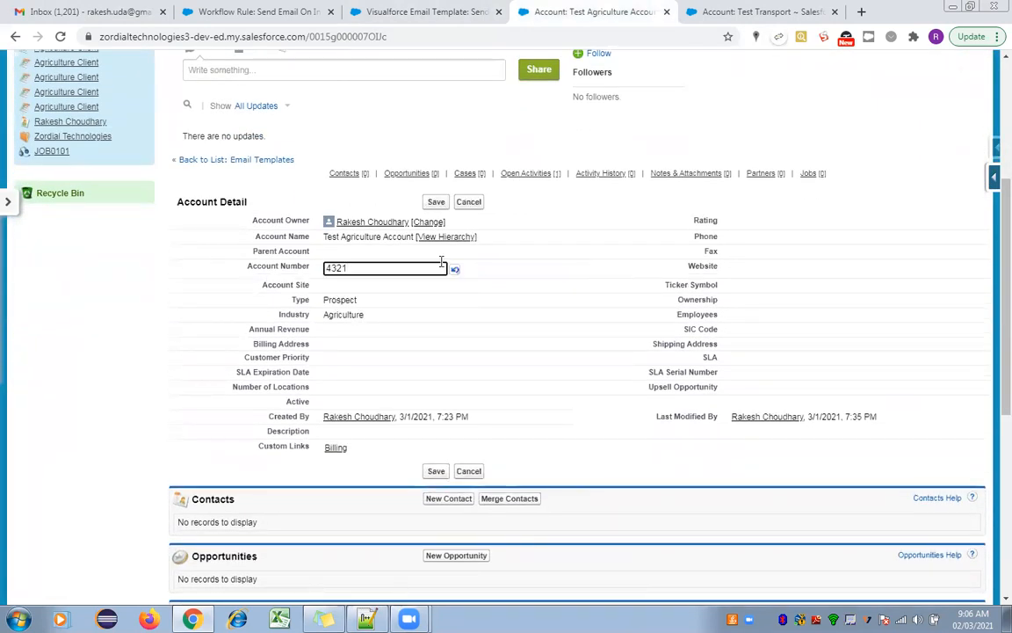
{"action": "type", "text": "0"}
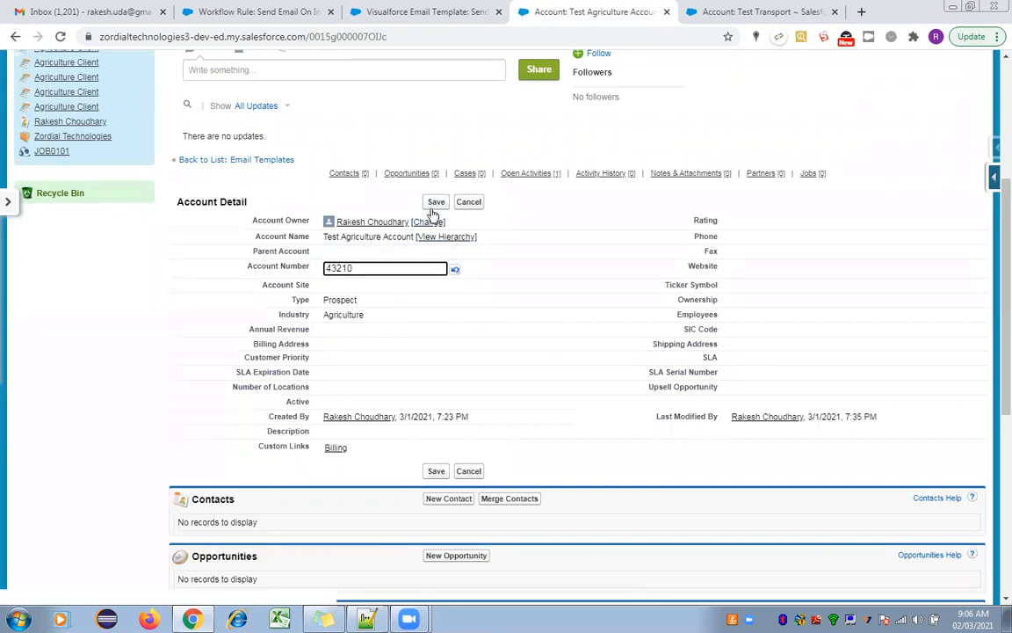
{"action": "left_click", "coordinate": [434, 203]}
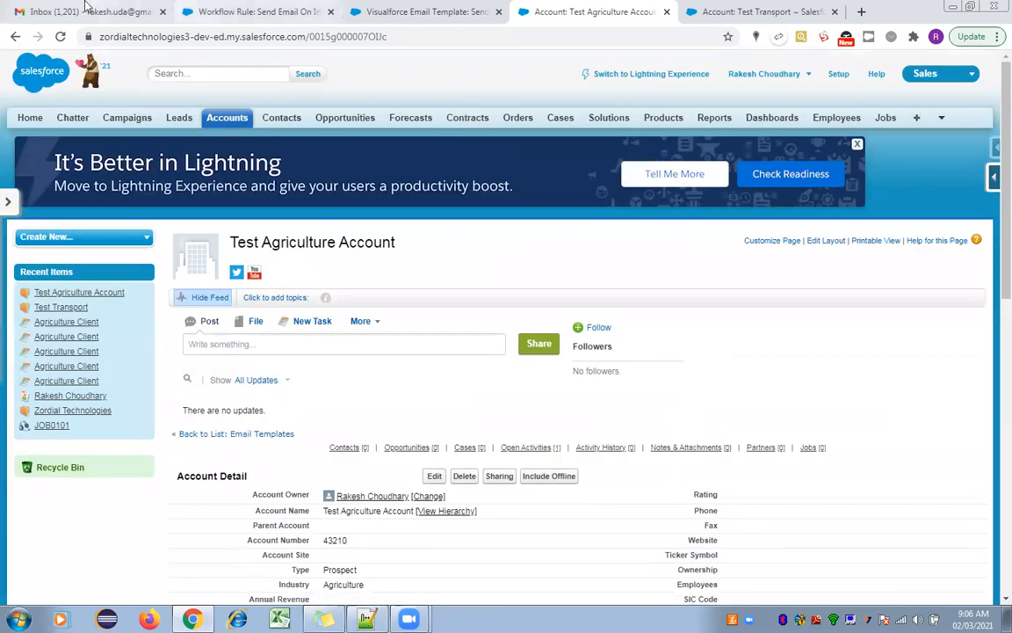
Return to Gmail and check the inbox for another alert email
{"action": "left_click", "coordinate": [85, 7]}
{"action": "left_click", "coordinate": [64, 161]}
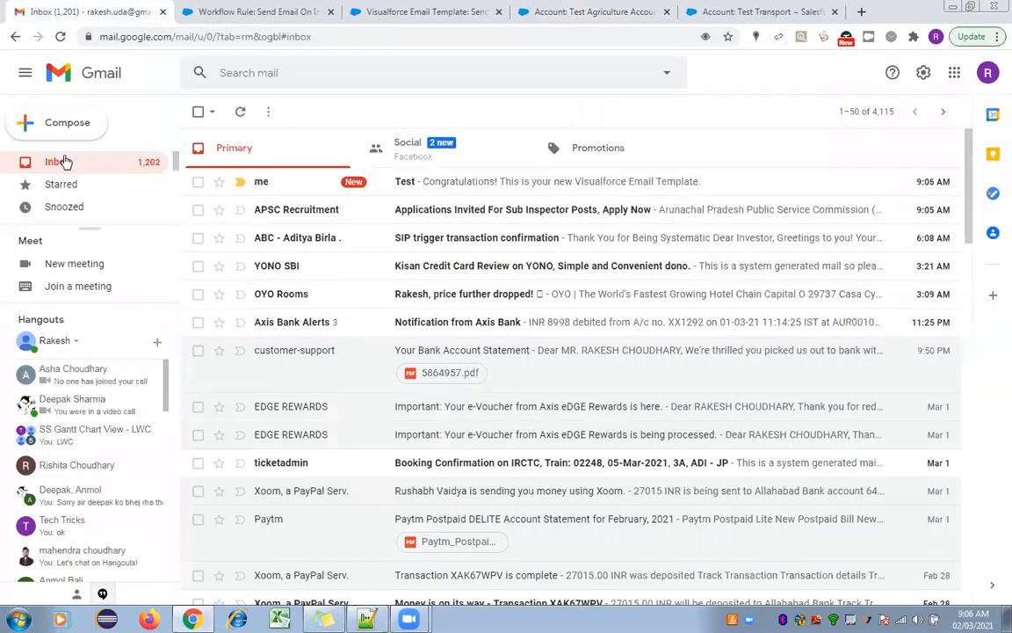
Open the newly received Test email and check the Test Transport, Send Email On Industry Change and Test Agriculture Account pages
{"action": "left_click", "coordinate": [459, 179]}
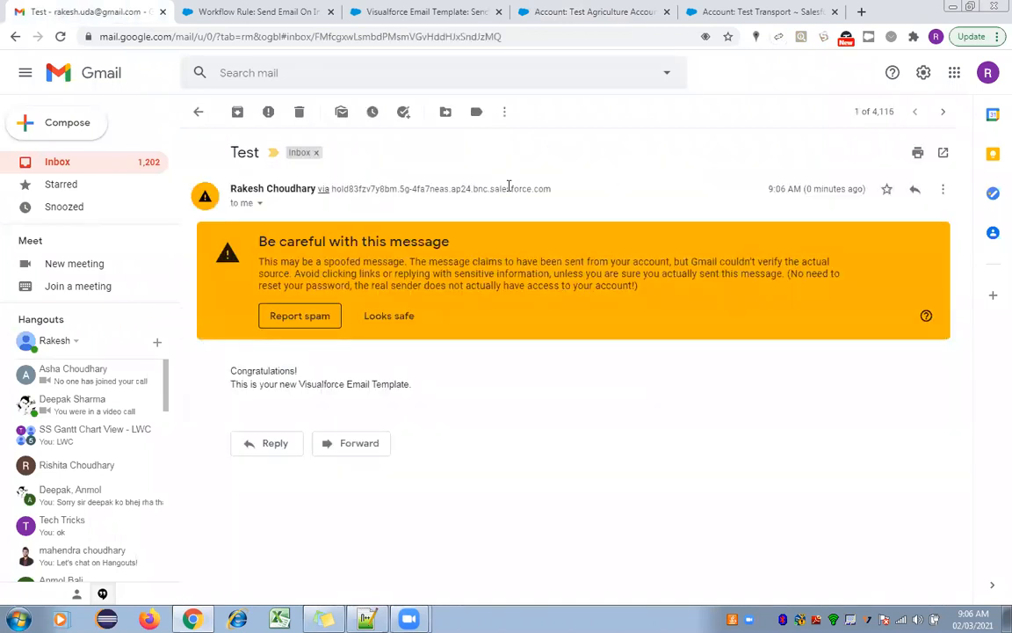
{"action": "left_click", "coordinate": [736, 13]}
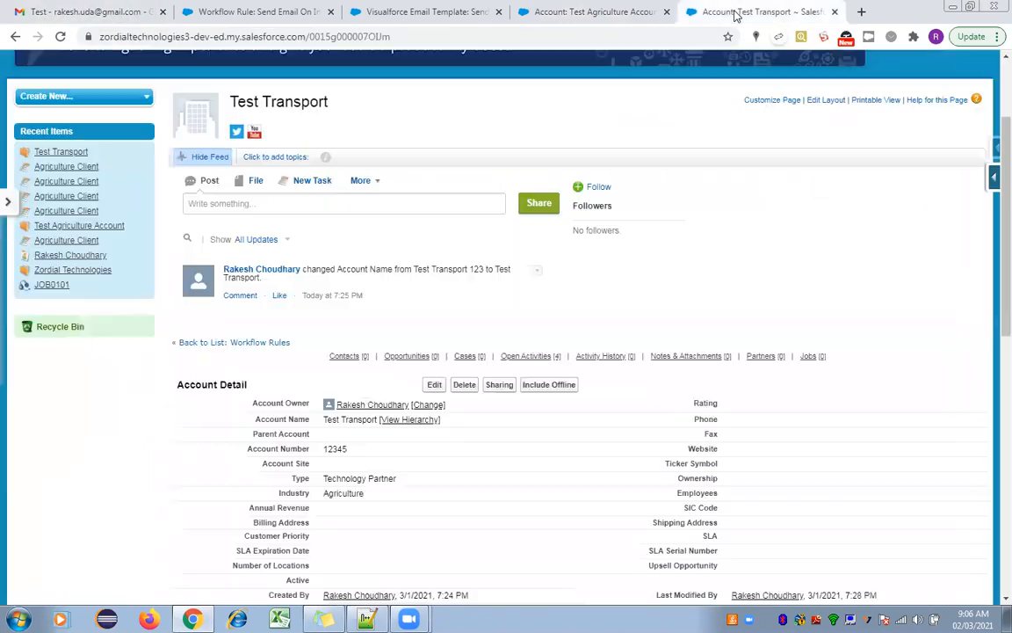
{"action": "left_click", "coordinate": [227, 9]}
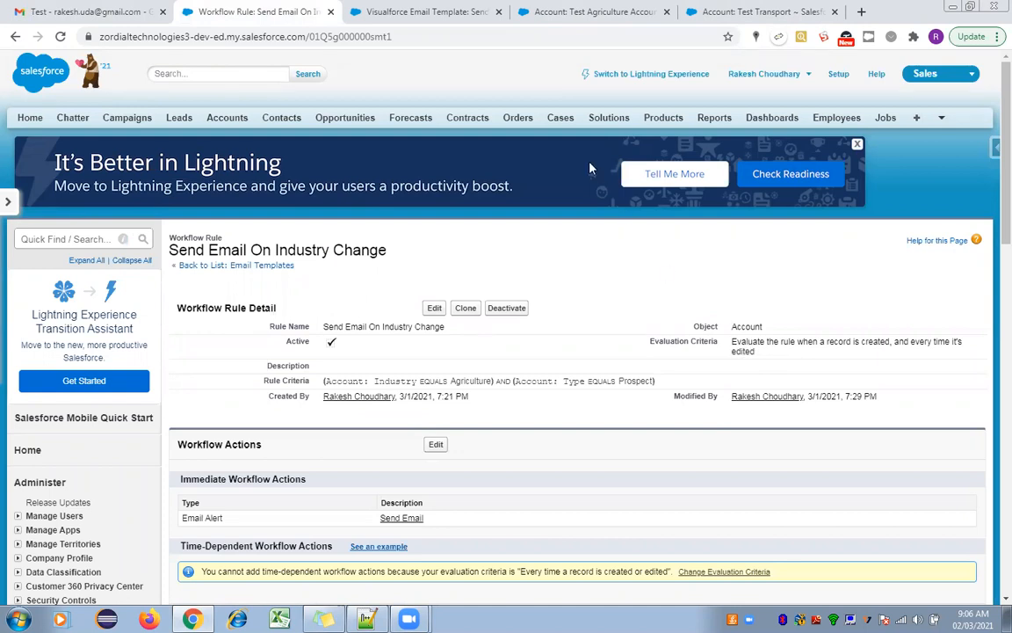
{"action": "left_click", "coordinate": [591, 14]}
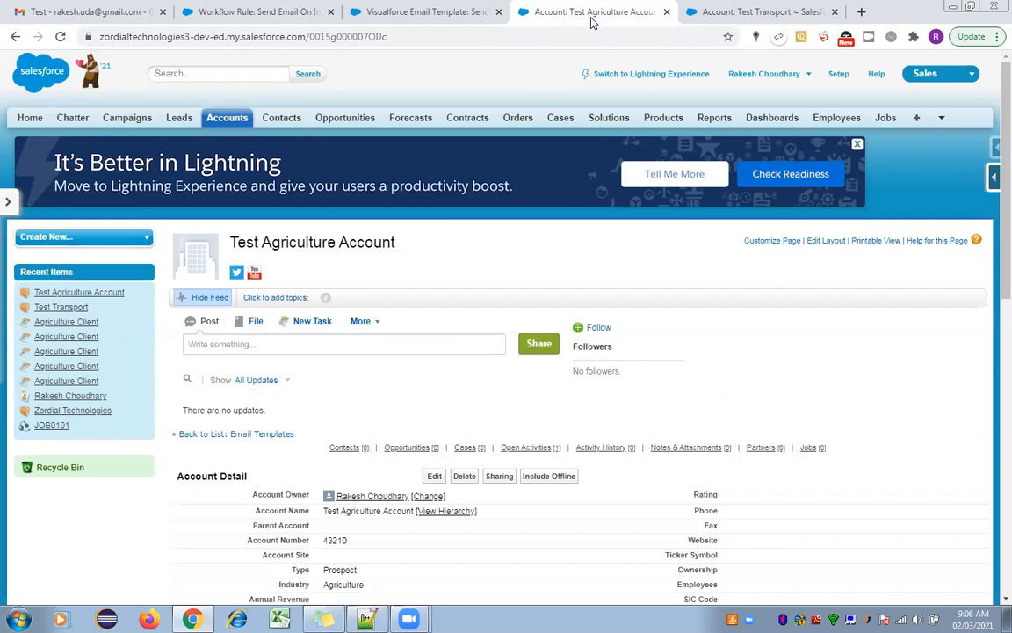
Add the existing Agriculture Client task to the immediate actions of the Send Email On Industry Change rule and finish editing
{"action": "left_click", "coordinate": [283, 11]}
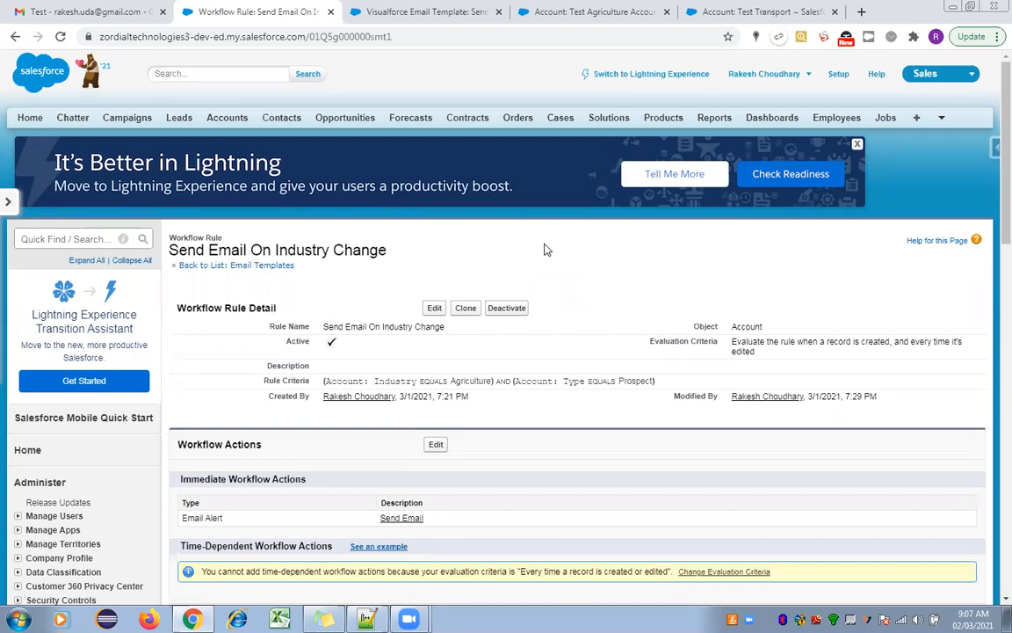
{"action": "scroll", "coordinate": [384, 256], "scroll_direction": "down", "scroll_amount": 3}
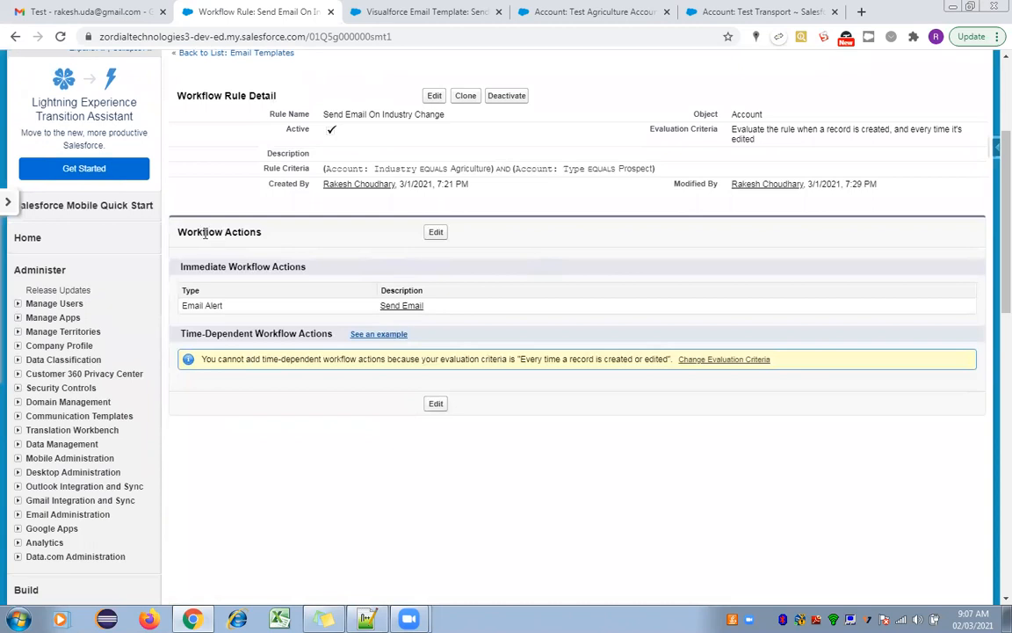
{"action": "left_click", "coordinate": [435, 234]}
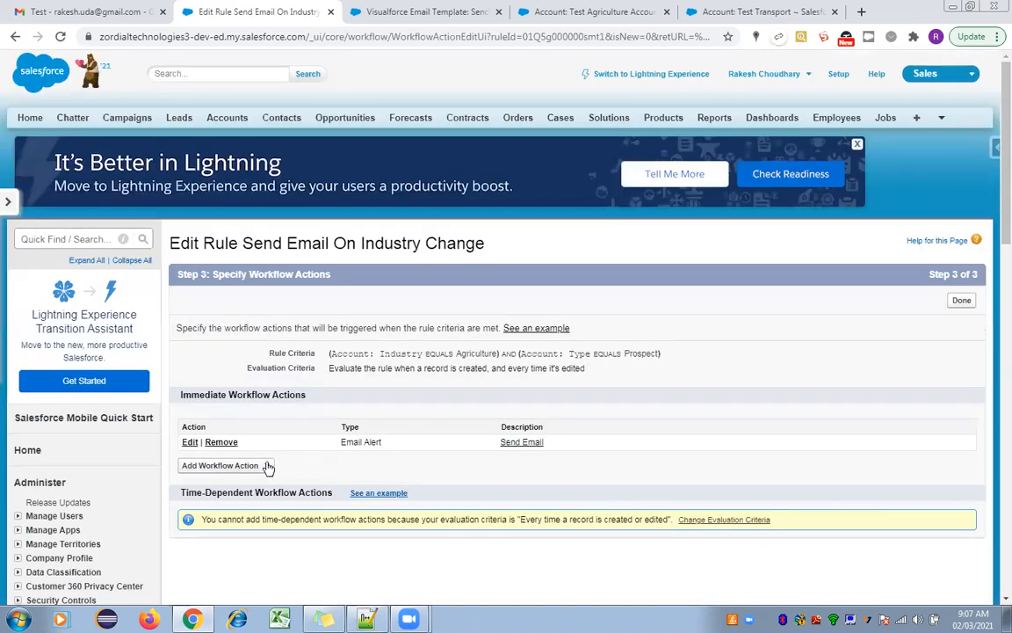
{"action": "left_click", "coordinate": [264, 465]}
{"action": "left_click", "coordinate": [224, 543]}
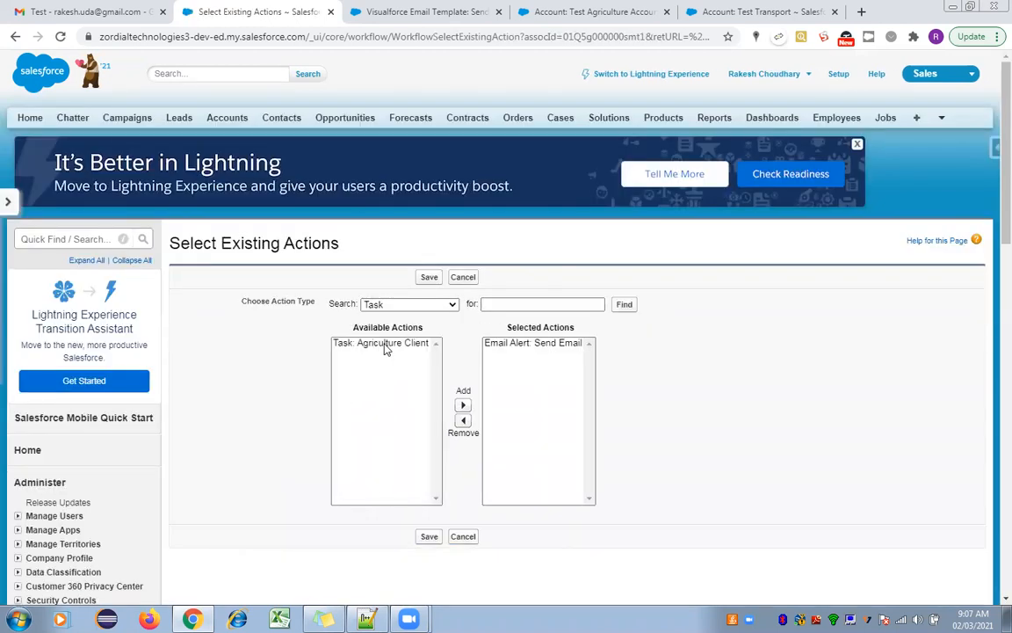
{"action": "left_click", "coordinate": [384, 344]}
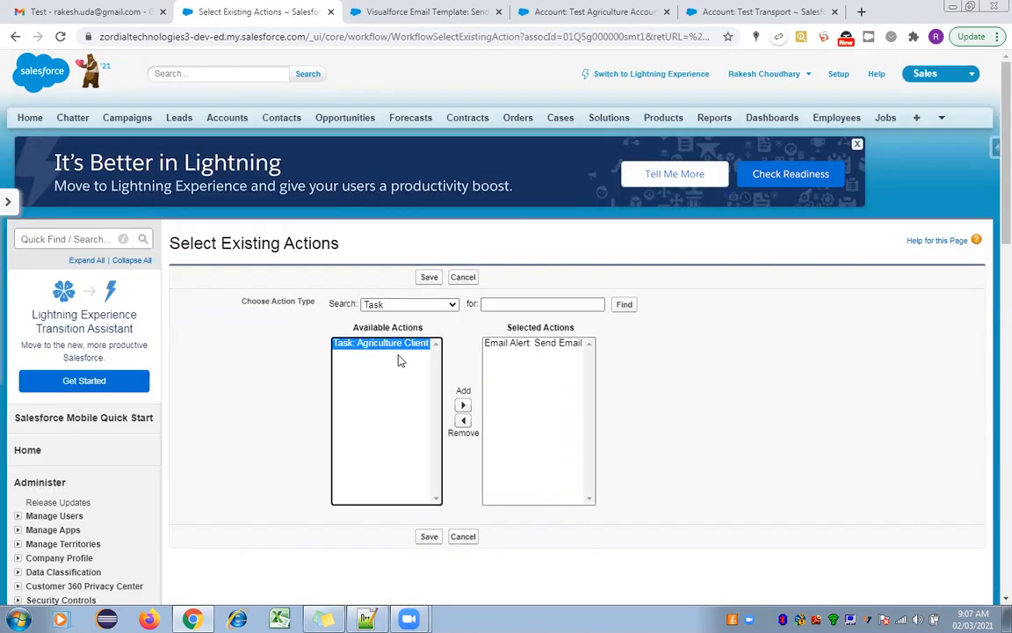
{"action": "left_click", "coordinate": [463, 405]}
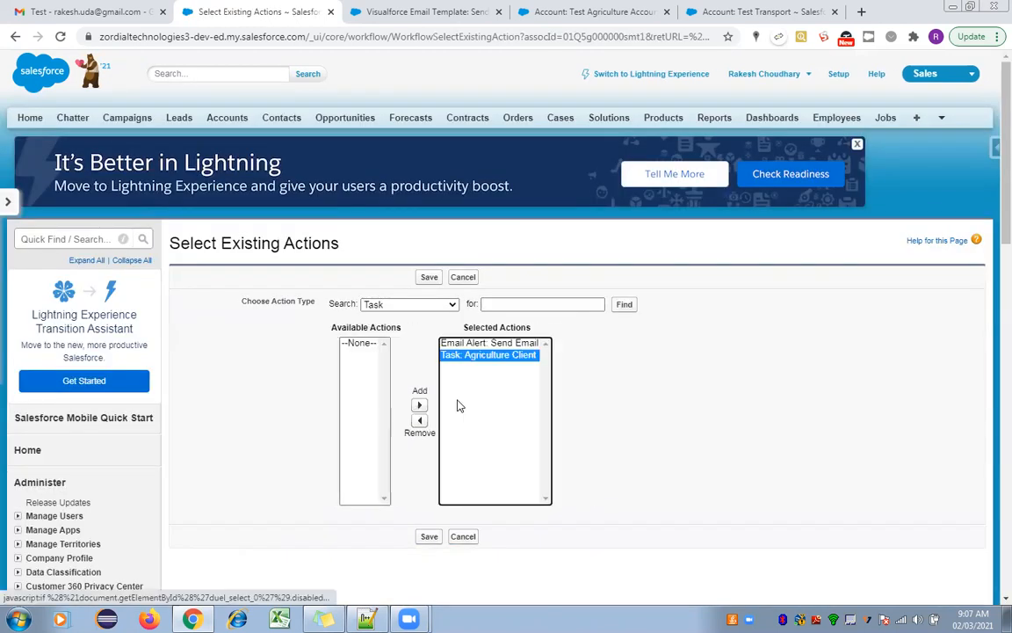
{"action": "left_click", "coordinate": [429, 277]}
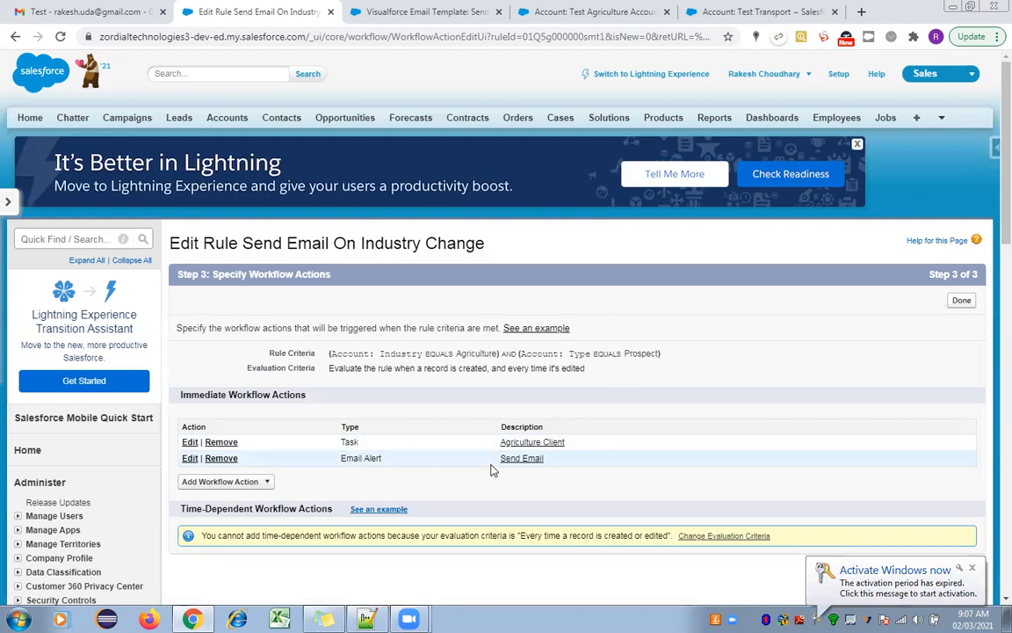
{"action": "left_click", "coordinate": [962, 300]}
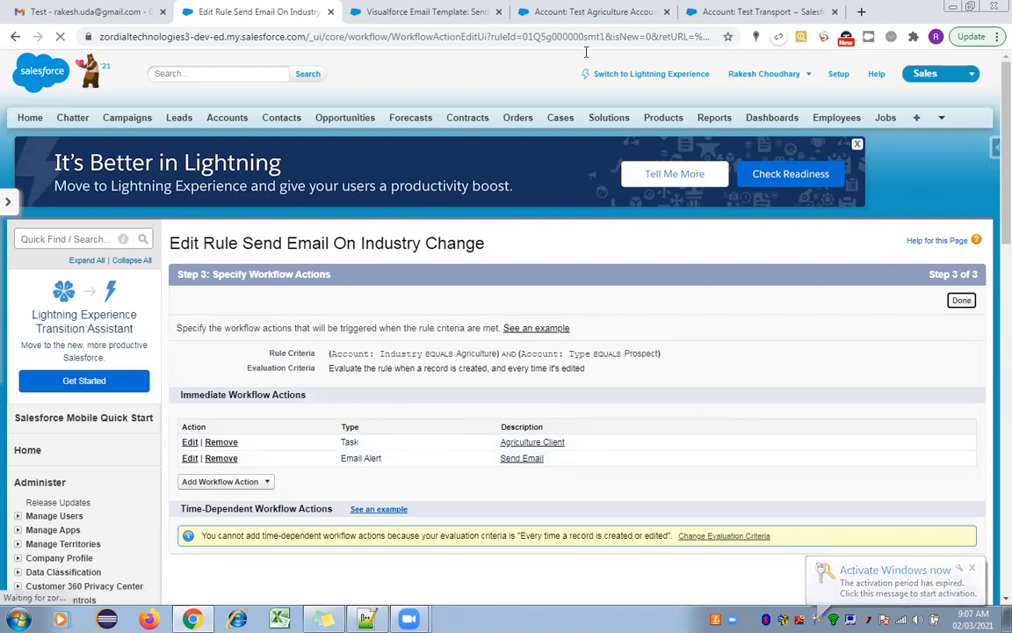
Return to the Test Agriculture Account record, close the Test Transport tab and reload the account page
{"action": "left_click", "coordinate": [582, 11]}
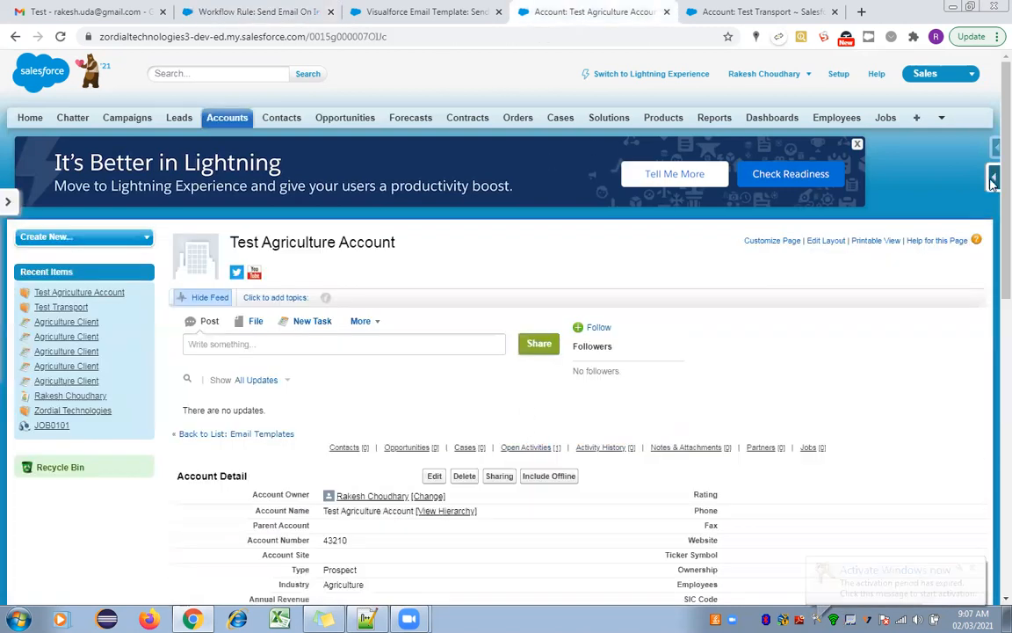
{"action": "scroll", "coordinate": [650, 450], "scroll_direction": "down", "scroll_amount": 1}
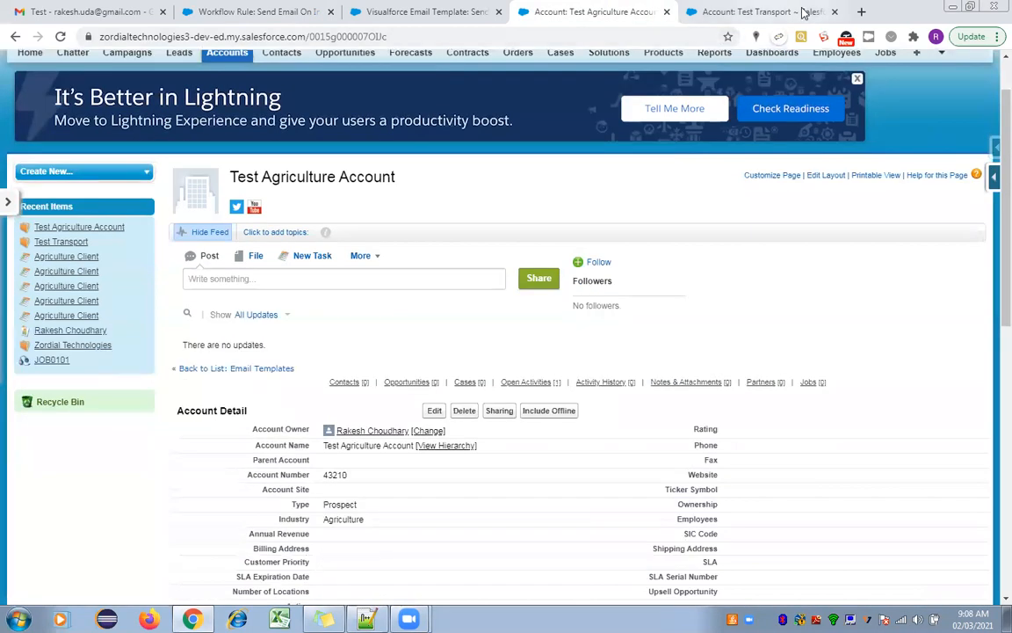
{"action": "left_click", "coordinate": [834, 12]}
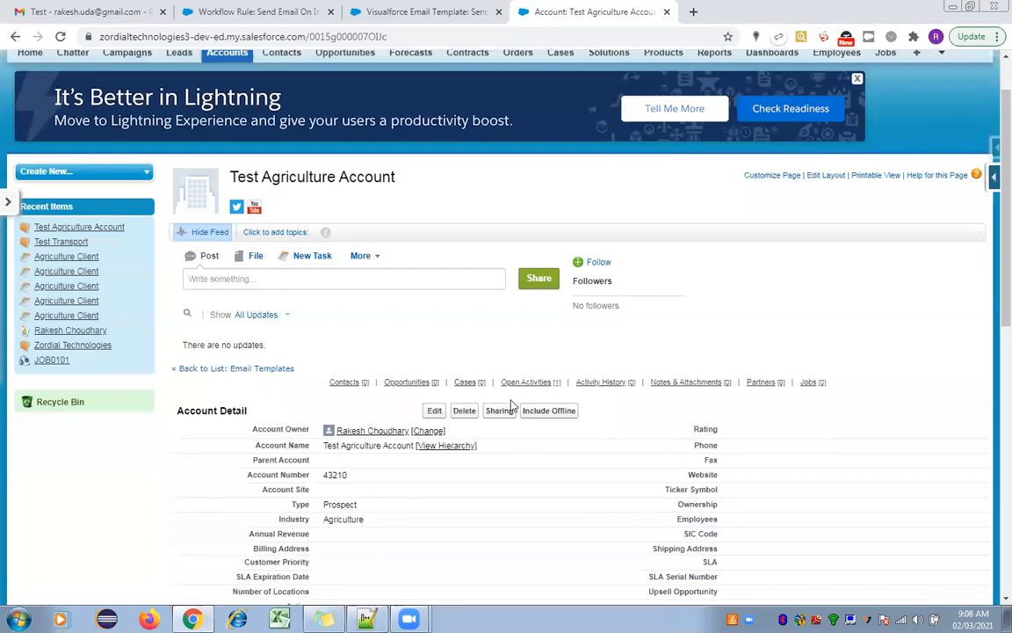
{"action": "left_click", "coordinate": [62, 37]}
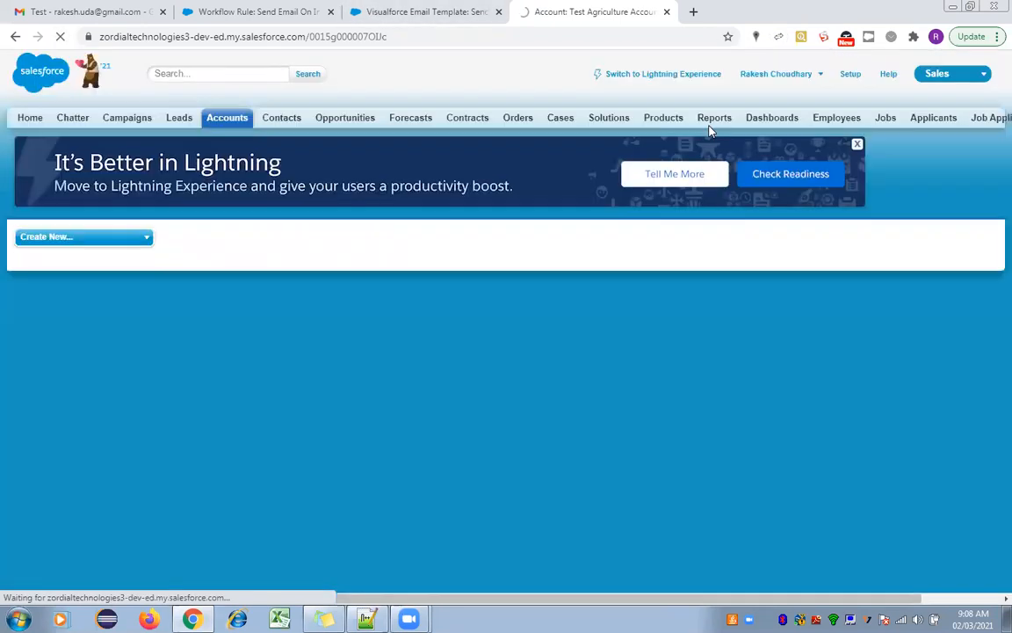
{"action": "scroll", "coordinate": [991, 227], "scroll_direction": "down", "scroll_amount": 1}
{"action": "scroll", "coordinate": [991, 226], "scroll_direction": "down", "scroll_amount": 1}
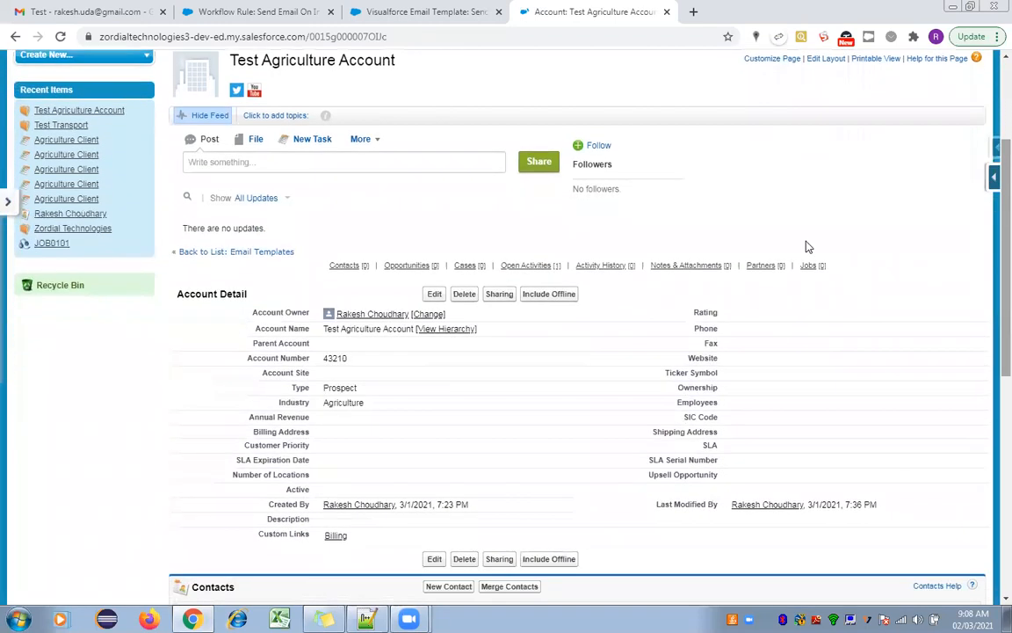
Open the account's Agriculture Client activity in a new tab, delete it, close that tab and reload the account
{"action": "mouse_move", "coordinate": [523, 267]}
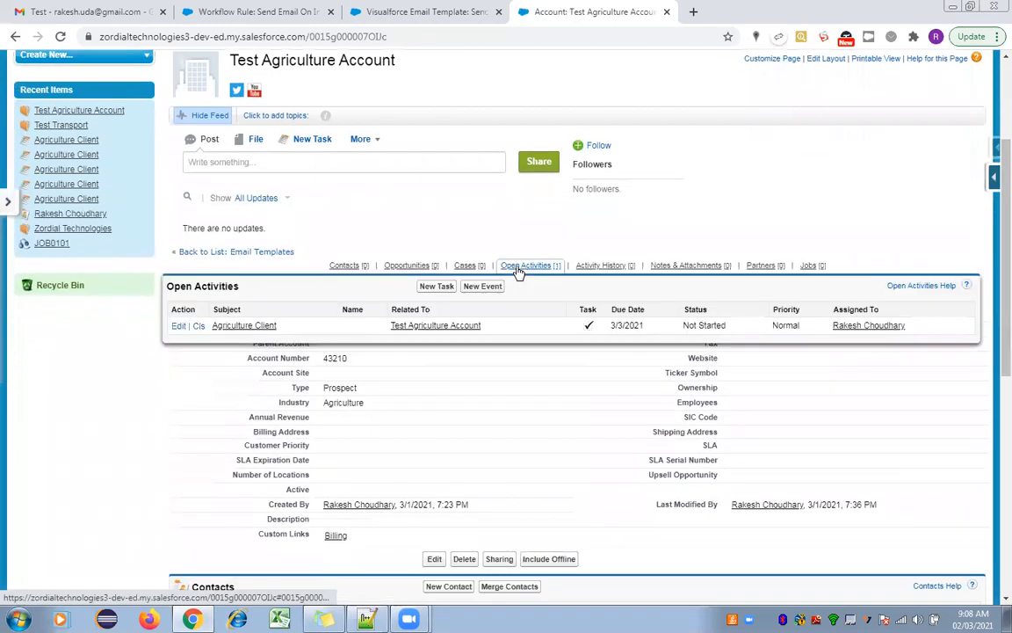
{"action": "right_click", "coordinate": [230, 327]}
{"action": "left_click", "coordinate": [283, 340]}
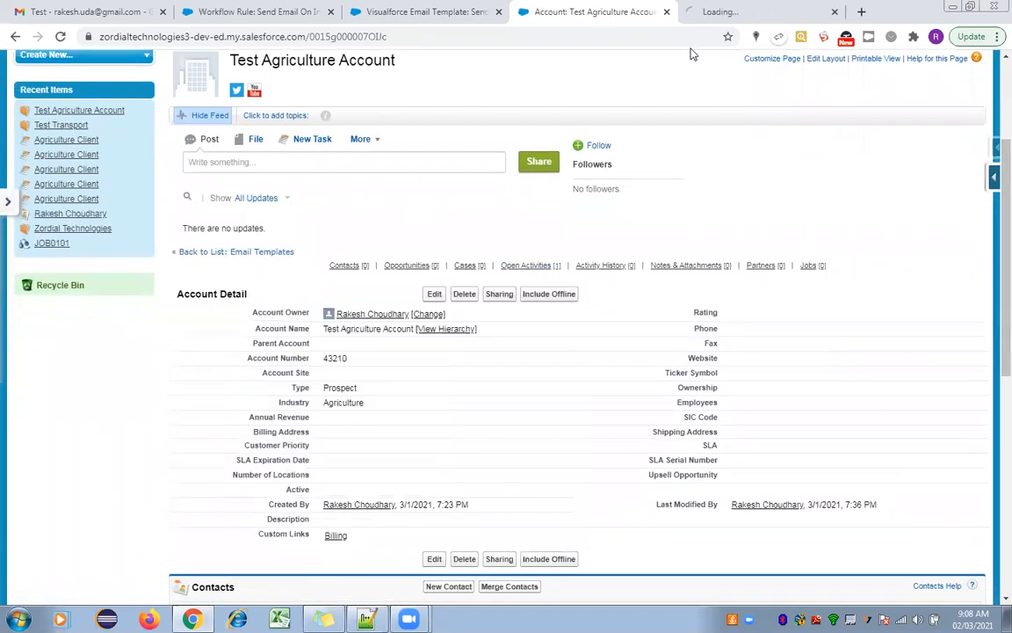
{"action": "left_click", "coordinate": [760, 11]}
{"action": "left_click", "coordinate": [470, 260]}
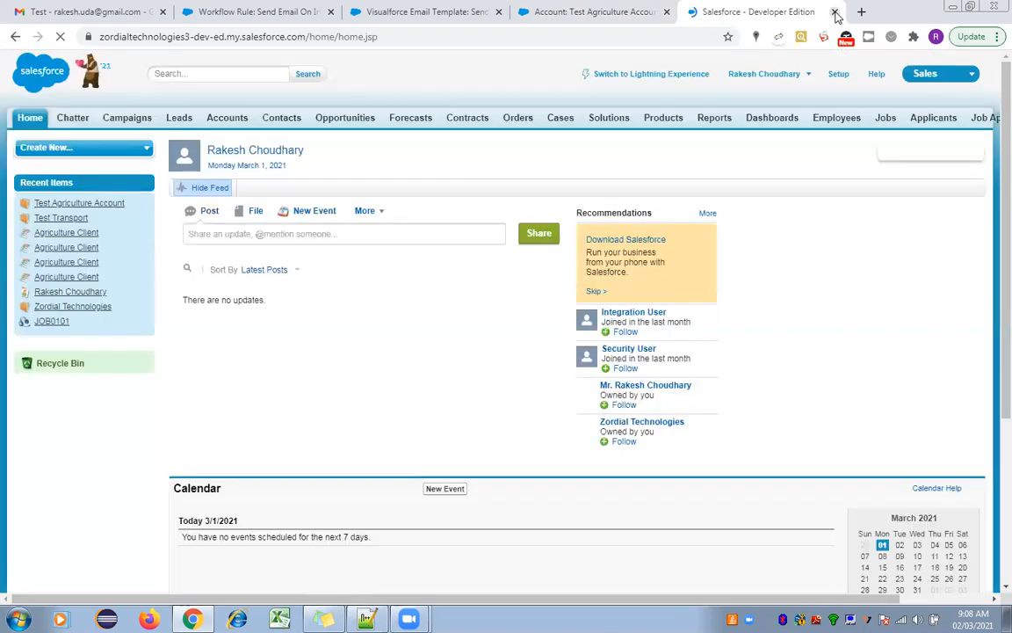
{"action": "left_click", "coordinate": [835, 12]}
{"action": "left_click", "coordinate": [545, 30]}
{"action": "key", "text": "Return"}
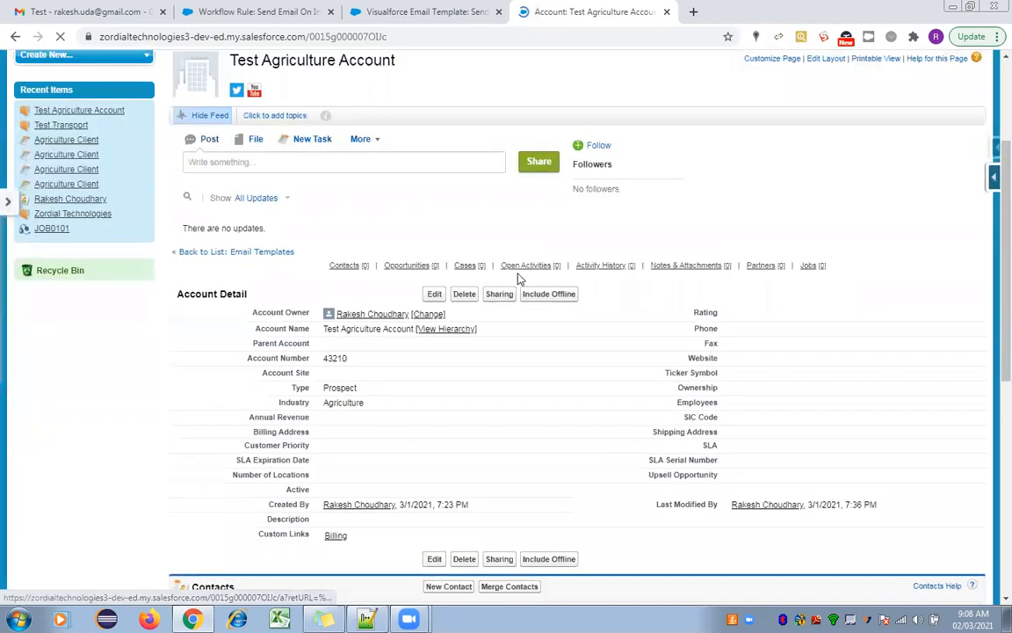
Delete the open Test email in Gmail and return to the inbox
{"action": "left_click", "coordinate": [111, 9]}
{"action": "left_click", "coordinate": [300, 114]}
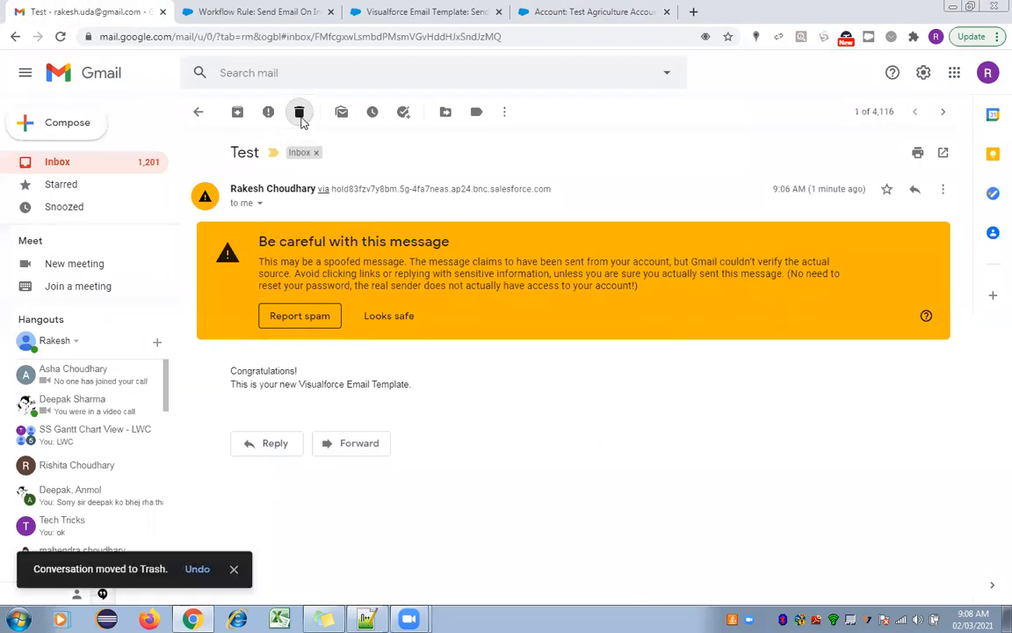
{"action": "left_click", "coordinate": [56, 163]}
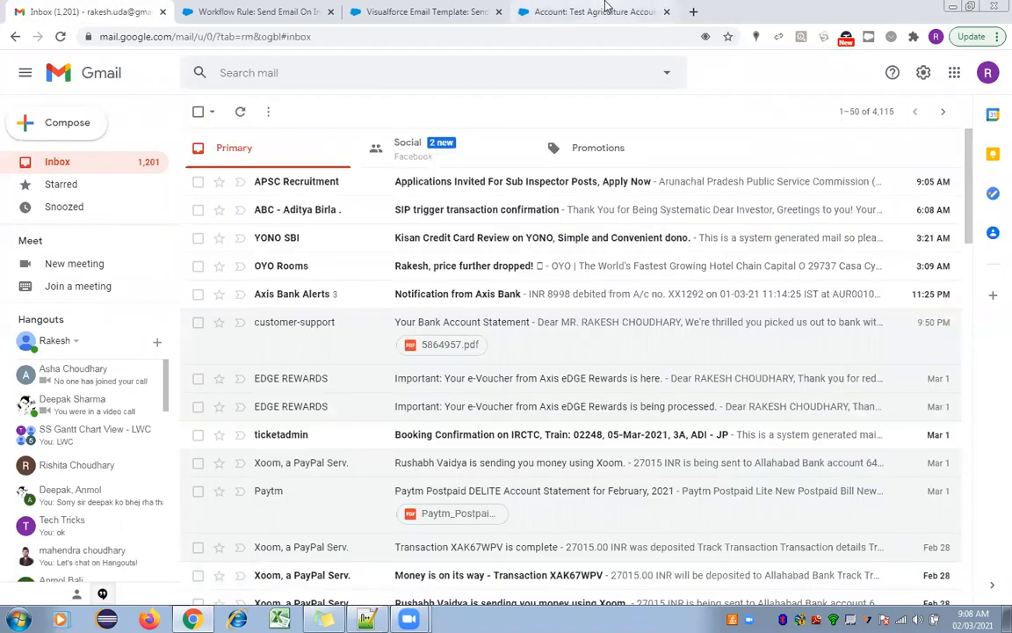
Clear the account number of Test Agriculture Account and save the record
{"action": "left_click", "coordinate": [604, 9]}
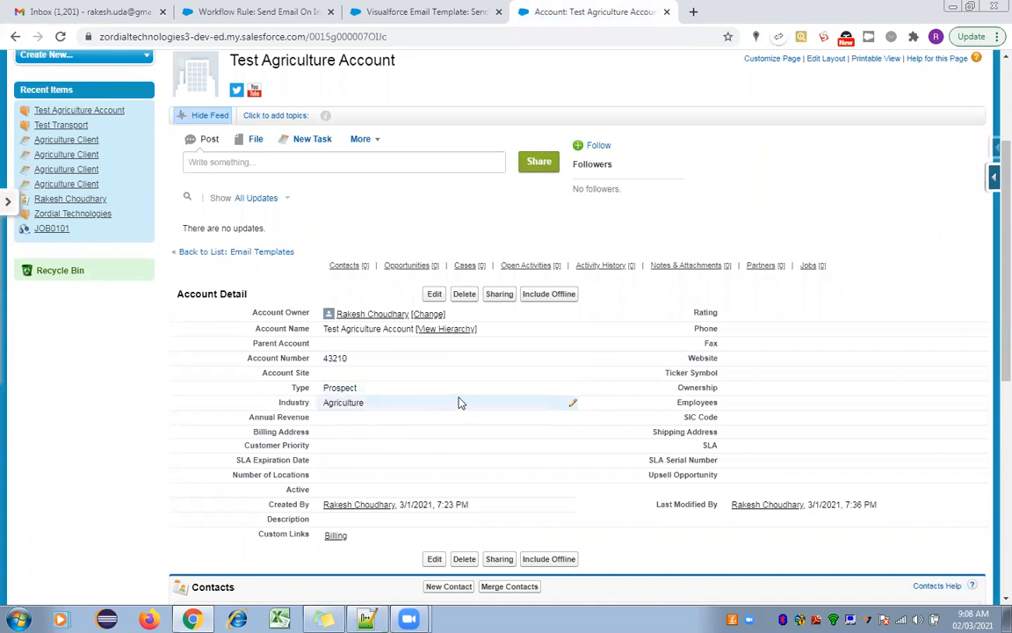
{"action": "left_click", "coordinate": [435, 294]}
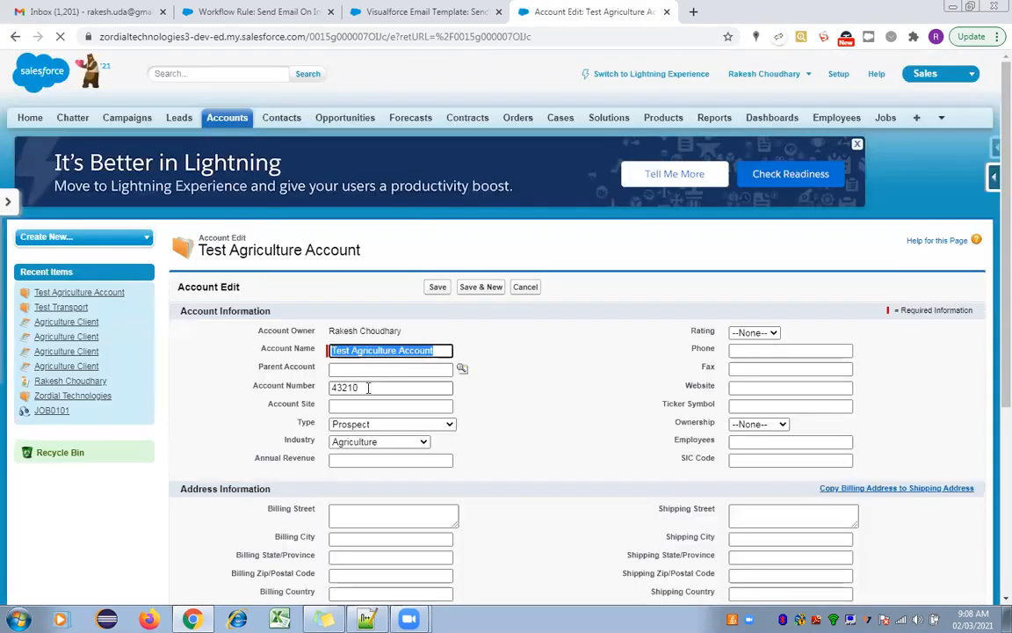
{"action": "left_click", "coordinate": [335, 389]}
{"action": "double_click", "coordinate": [336, 391]}
{"action": "key", "text": "BackSpace"}
{"action": "left_click", "coordinate": [430, 290]}
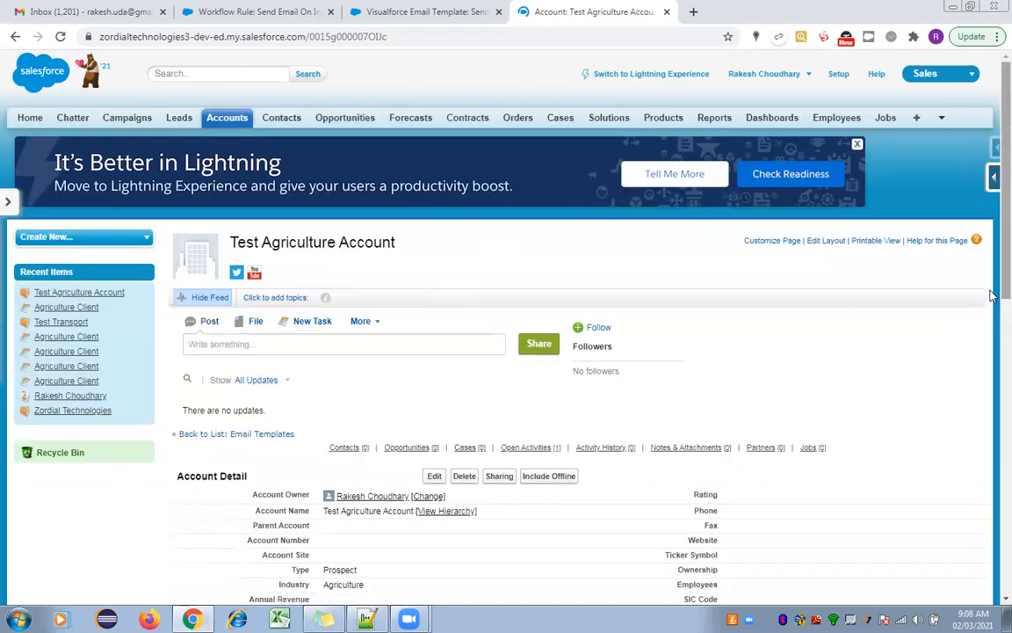
Check the account's open activities for a new task, and open the latest Test email in Gmail
{"action": "scroll", "coordinate": [892, 255], "scroll_direction": "down", "scroll_amount": 3}
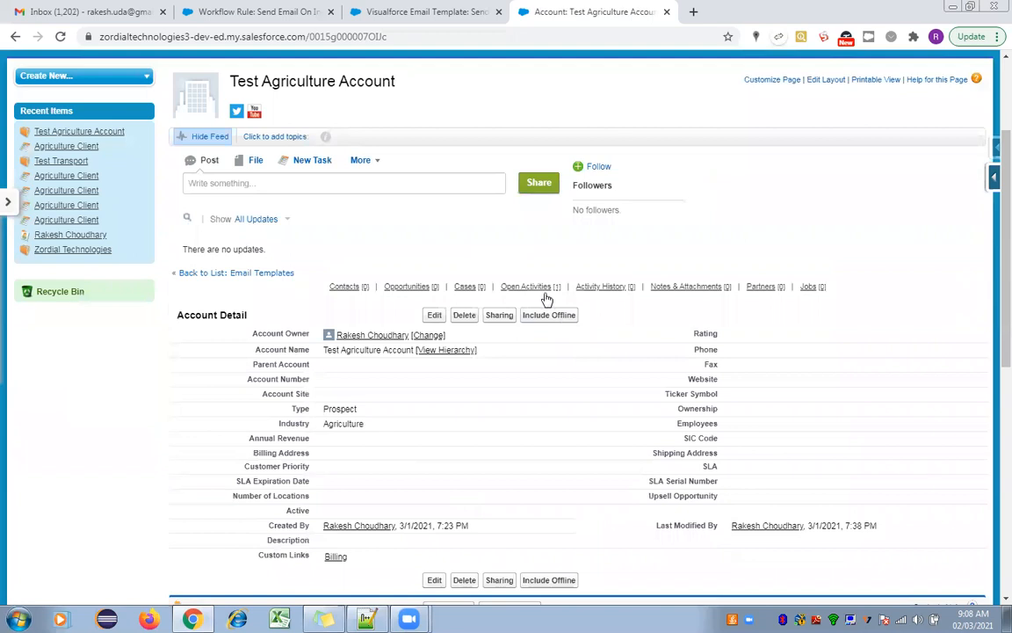
{"action": "mouse_move", "coordinate": [532, 290]}
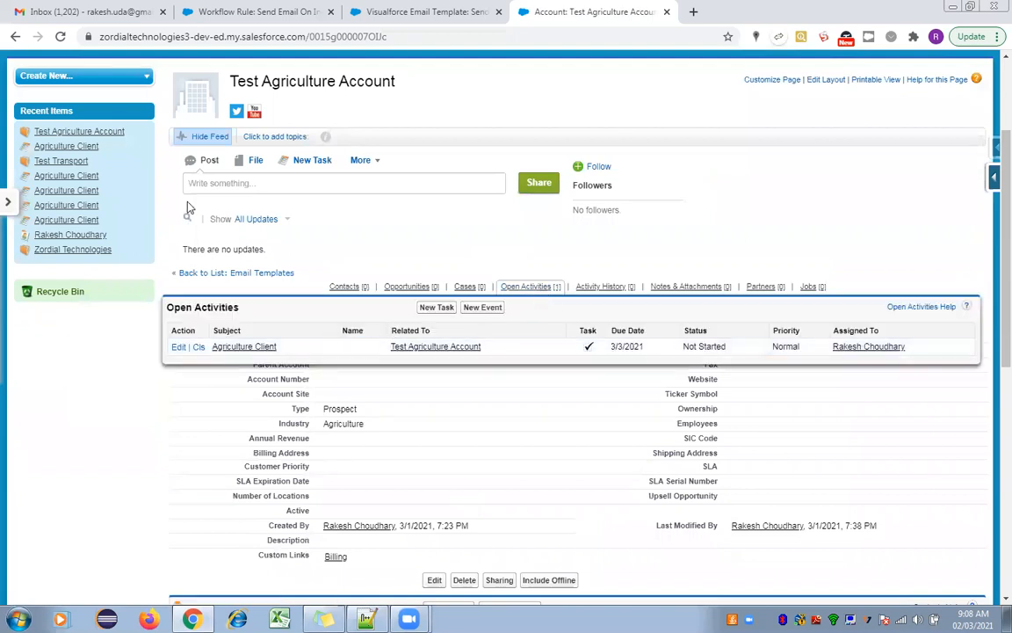
{"action": "left_click", "coordinate": [88, 12]}
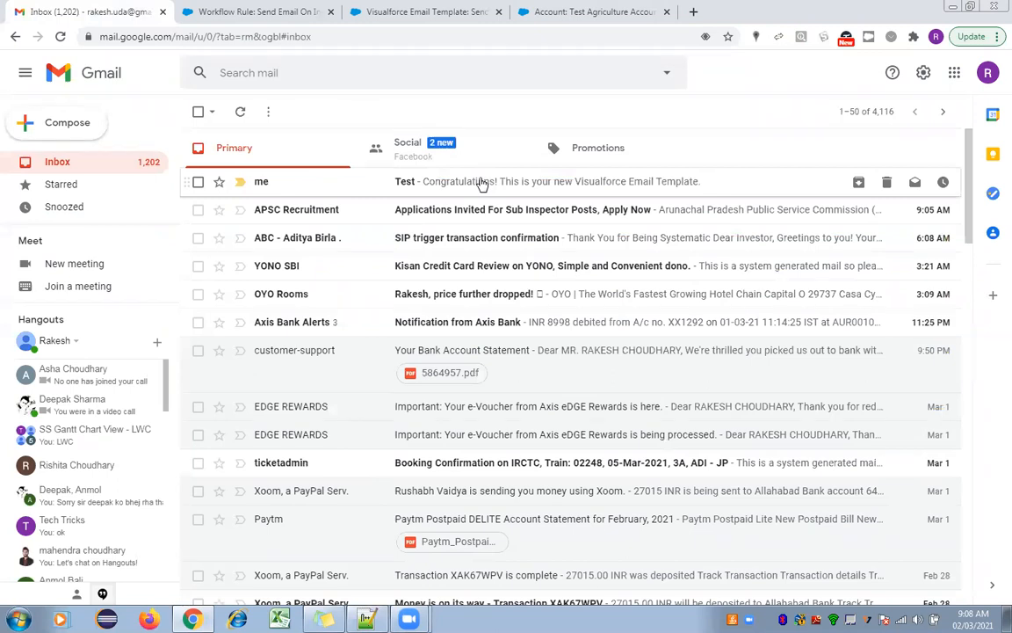
{"action": "left_click", "coordinate": [482, 183]}
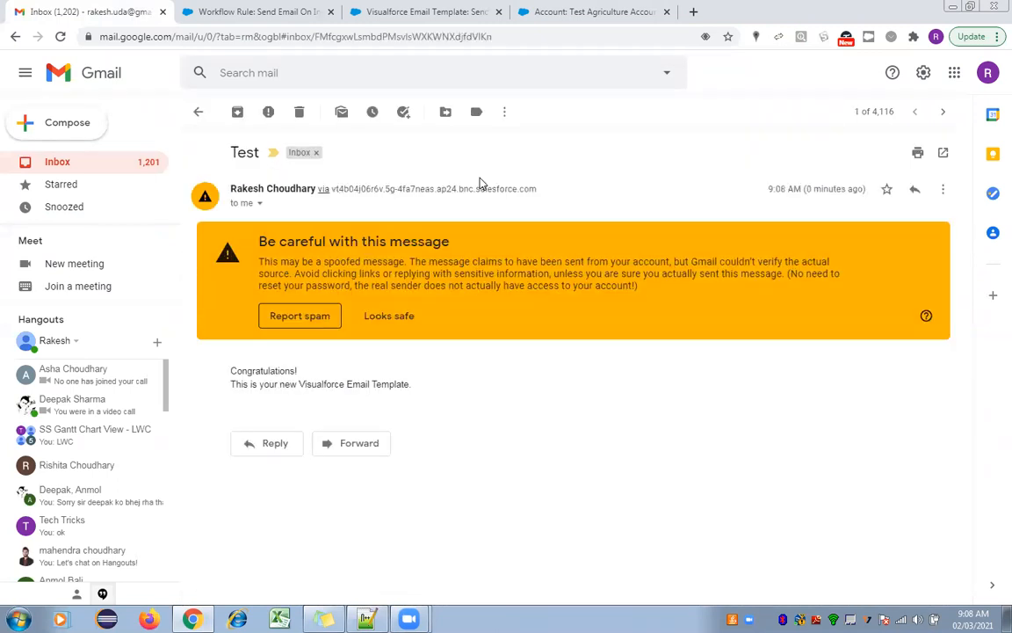
Return to the Send Email On Industry Change rule and review its evaluation criteria and immediate workflow actions
{"action": "left_click", "coordinate": [569, 12]}
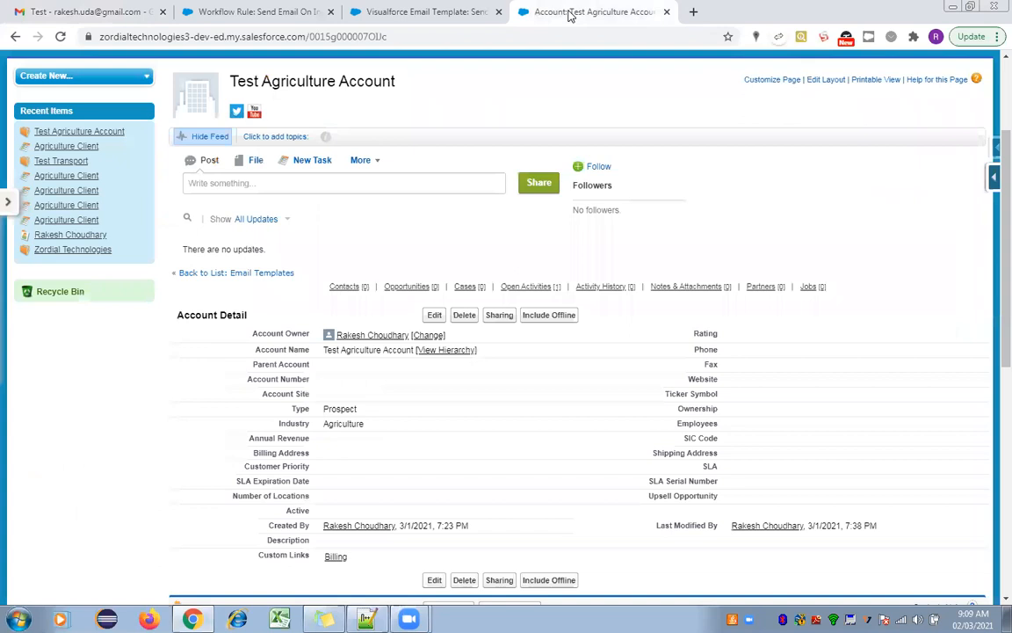
{"action": "left_click", "coordinate": [241, 11]}
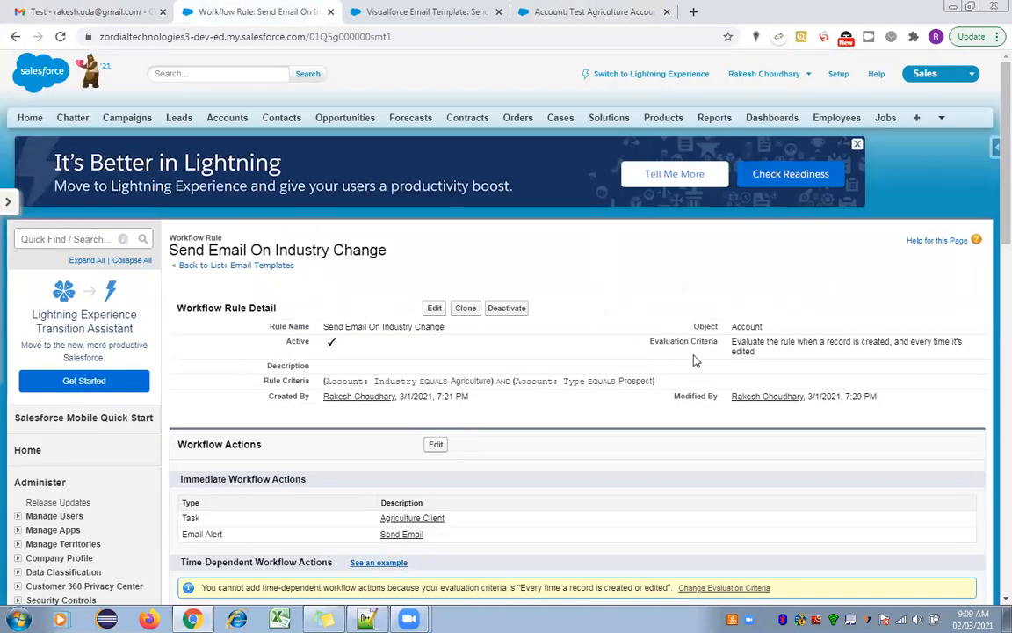
{"action": "scroll", "coordinate": [991, 232], "scroll_direction": "down", "scroll_amount": 1}
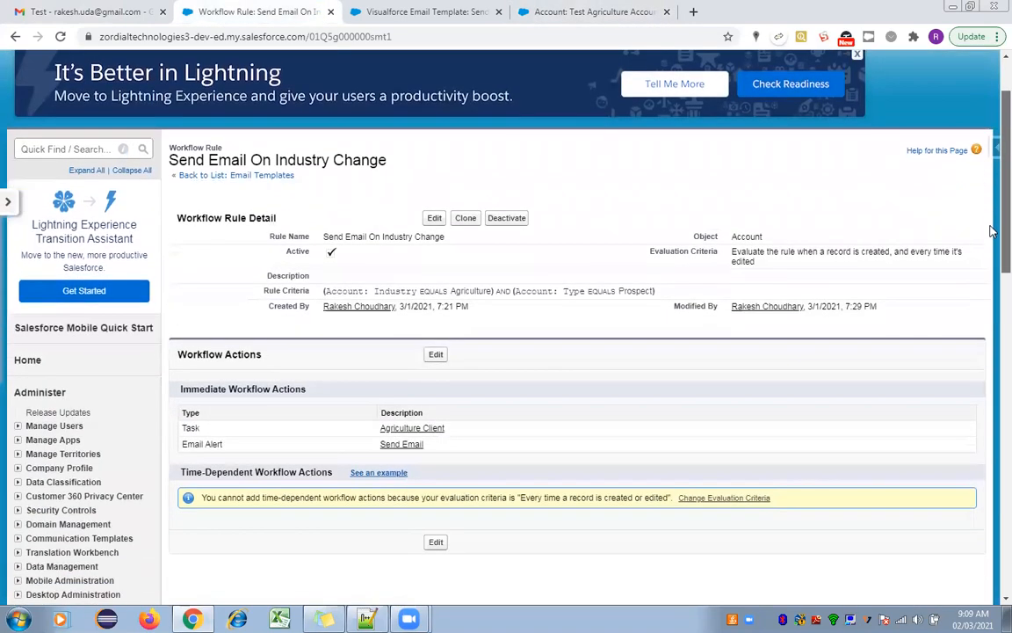
{"action": "left_click_drag", "start_coordinate": [990, 228], "coordinate": [991, 223]}
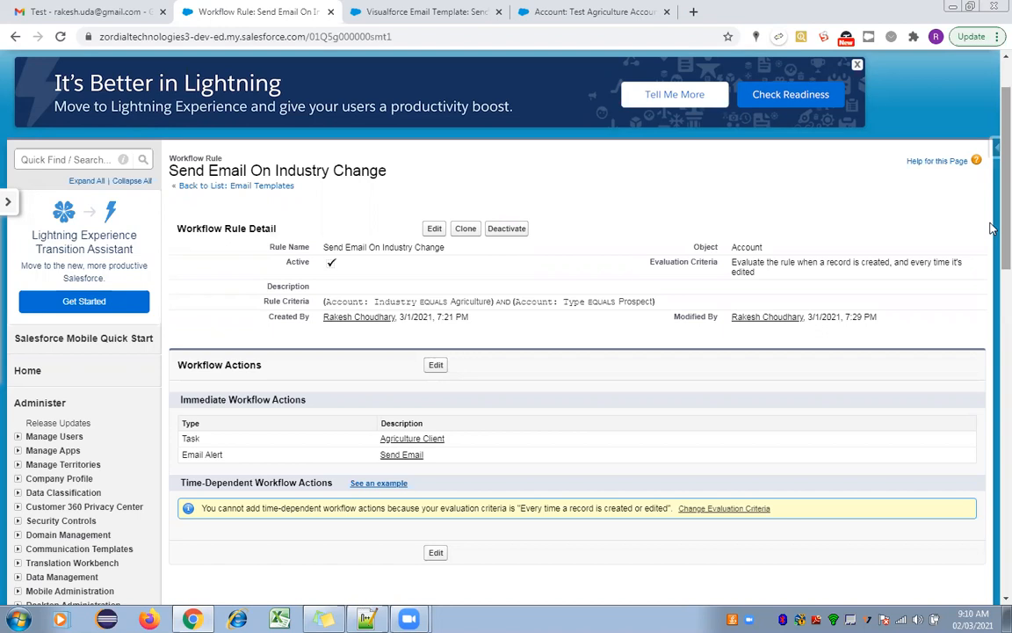
{"action": "scroll", "coordinate": [991, 229], "scroll_direction": "up", "scroll_amount": 1}
{"action": "scroll", "coordinate": [990, 229], "scroll_direction": "down", "scroll_amount": 1}
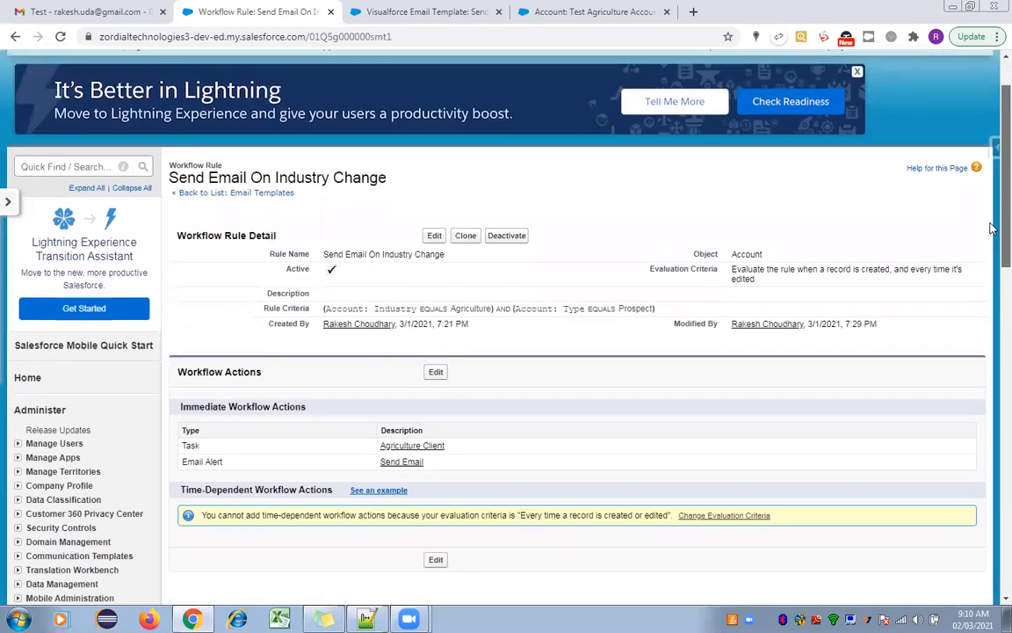
Open the rule's workflow actions for editing, and check the available Rating options on Test Agriculture Account
{"action": "scroll", "coordinate": [991, 228], "scroll_direction": "down", "scroll_amount": 2}
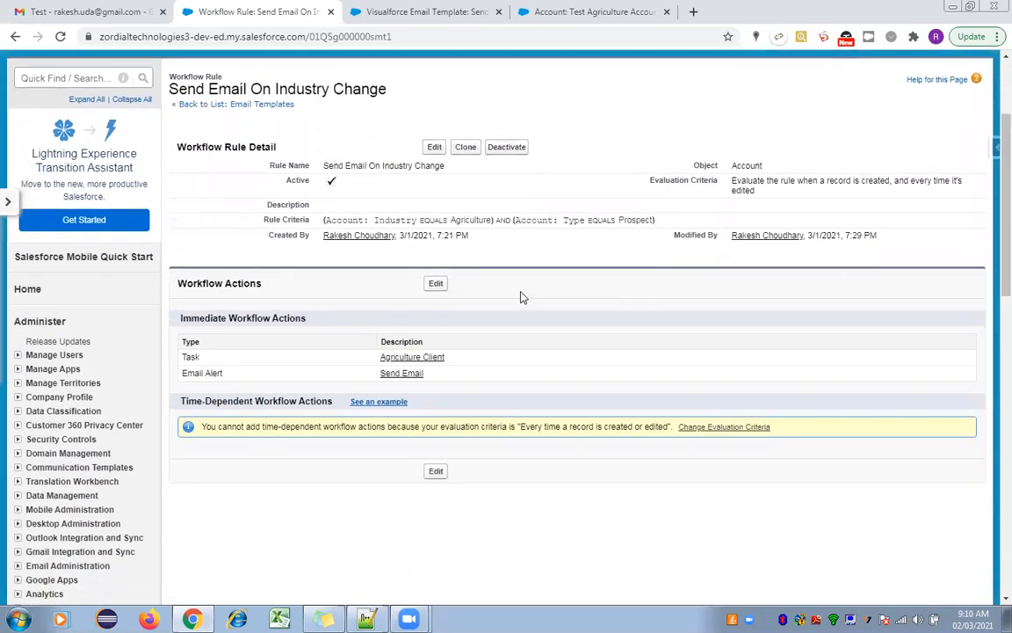
{"action": "left_click", "coordinate": [435, 285]}
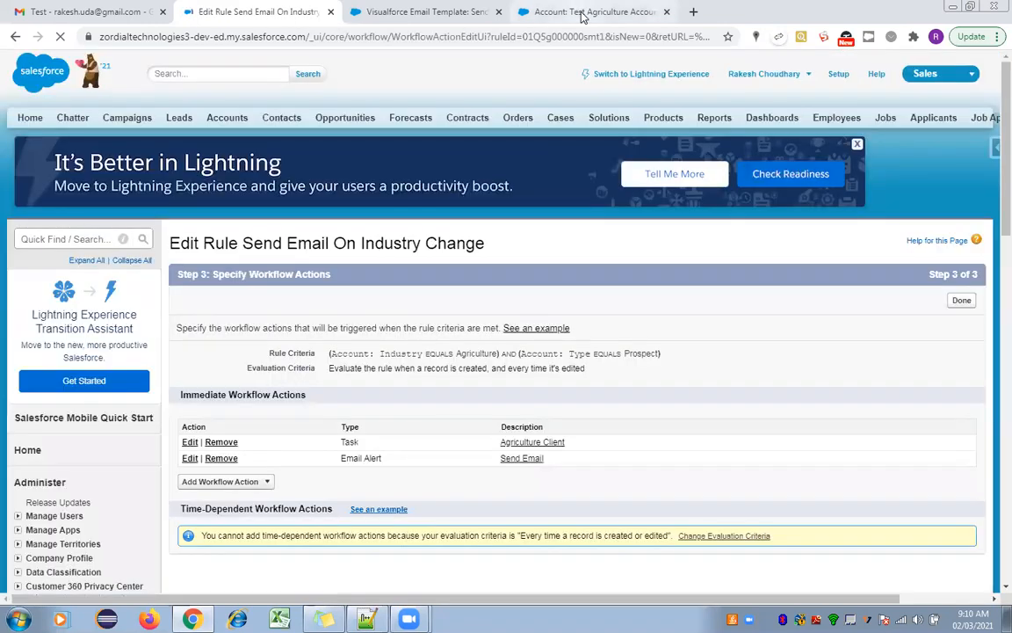
{"action": "left_click", "coordinate": [582, 12]}
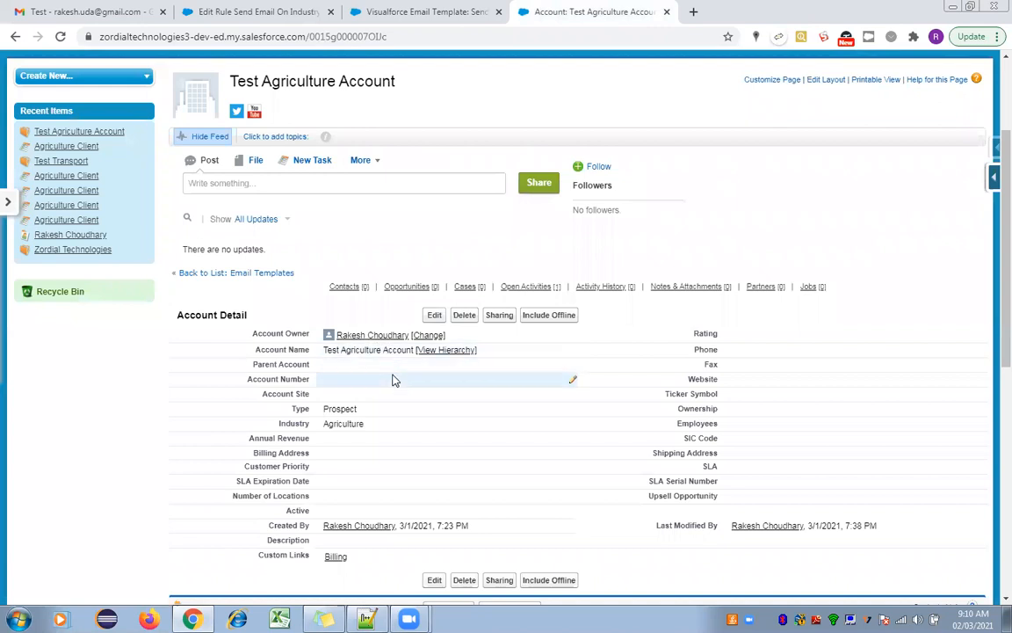
{"action": "scroll", "coordinate": [991, 263], "scroll_direction": "down", "scroll_amount": 3}
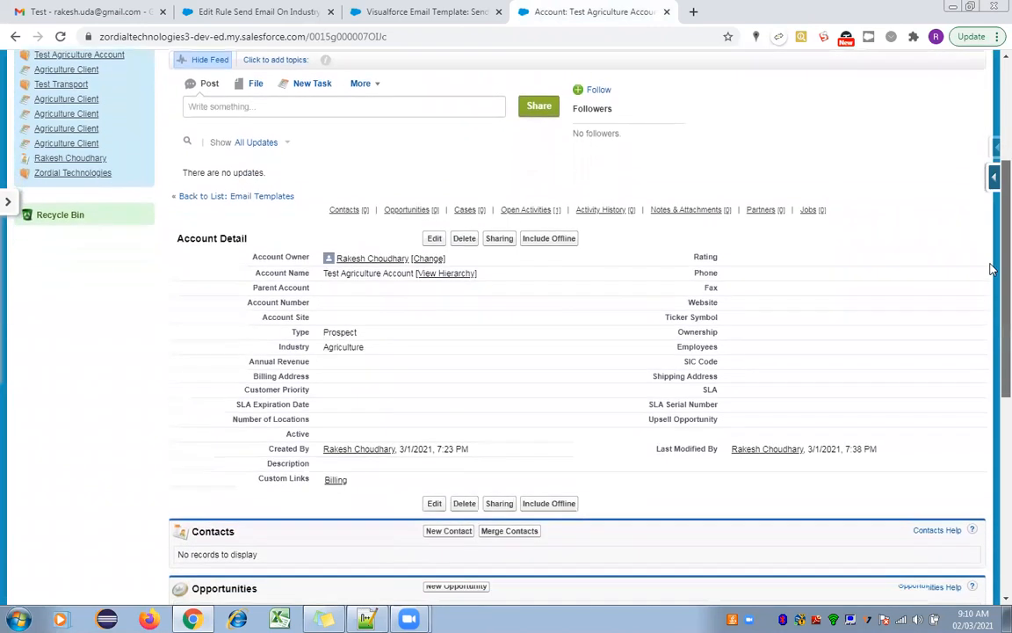
{"action": "scroll", "coordinate": [991, 300], "scroll_direction": "down", "scroll_amount": 1}
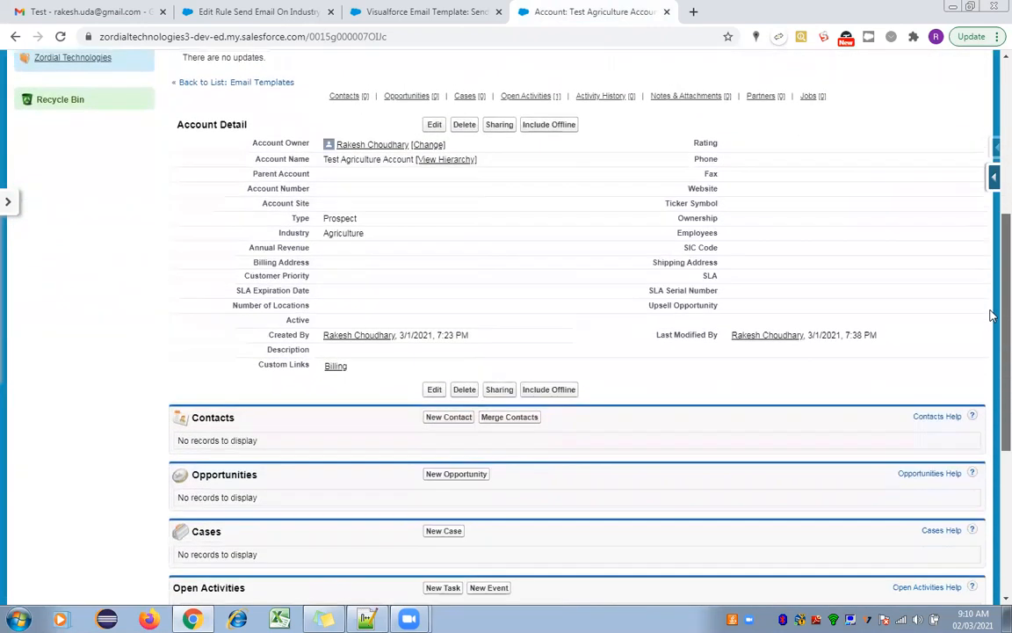
{"action": "scroll", "coordinate": [991, 301], "scroll_direction": "up", "scroll_amount": 1}
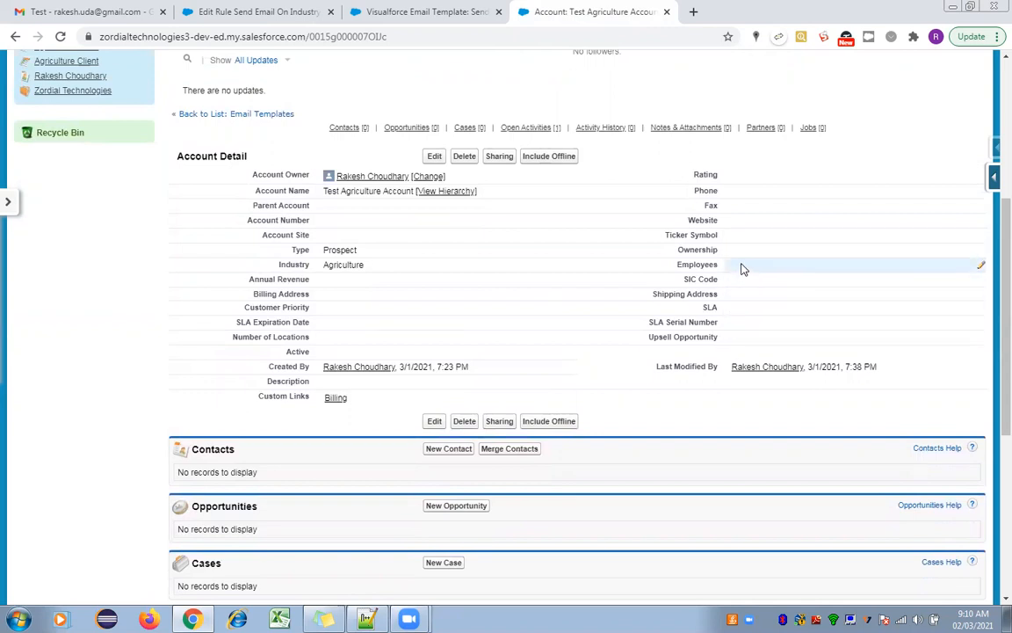
{"action": "double_click", "coordinate": [734, 177]}
{"action": "left_click", "coordinate": [749, 176]}
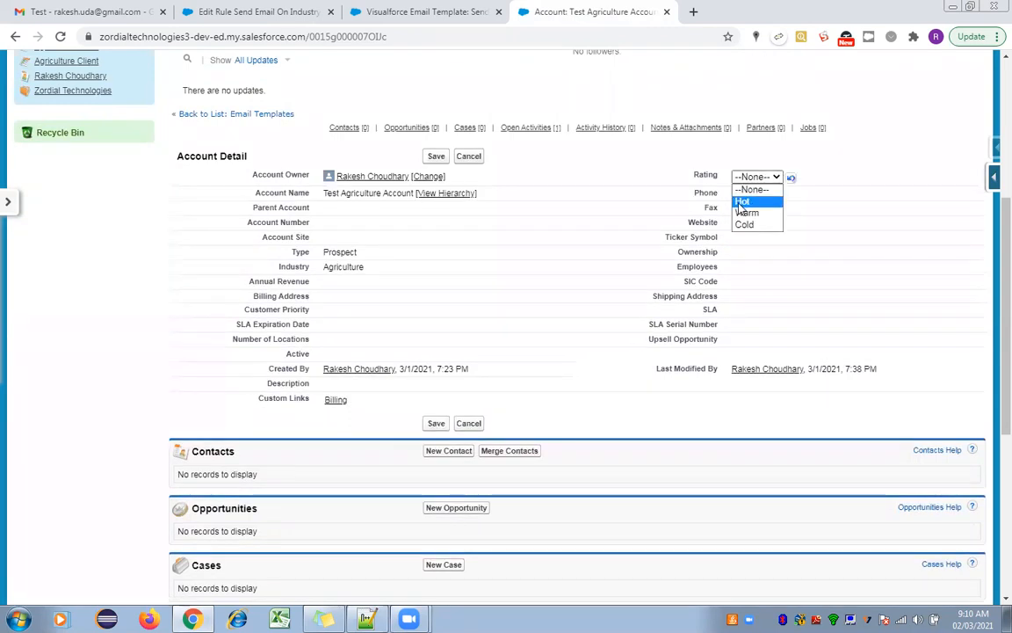
{"action": "left_click", "coordinate": [707, 142]}
Start a new field update action for the Send Email On Industry Change rule and name it Update Rating
{"action": "left_click", "coordinate": [440, 6]}
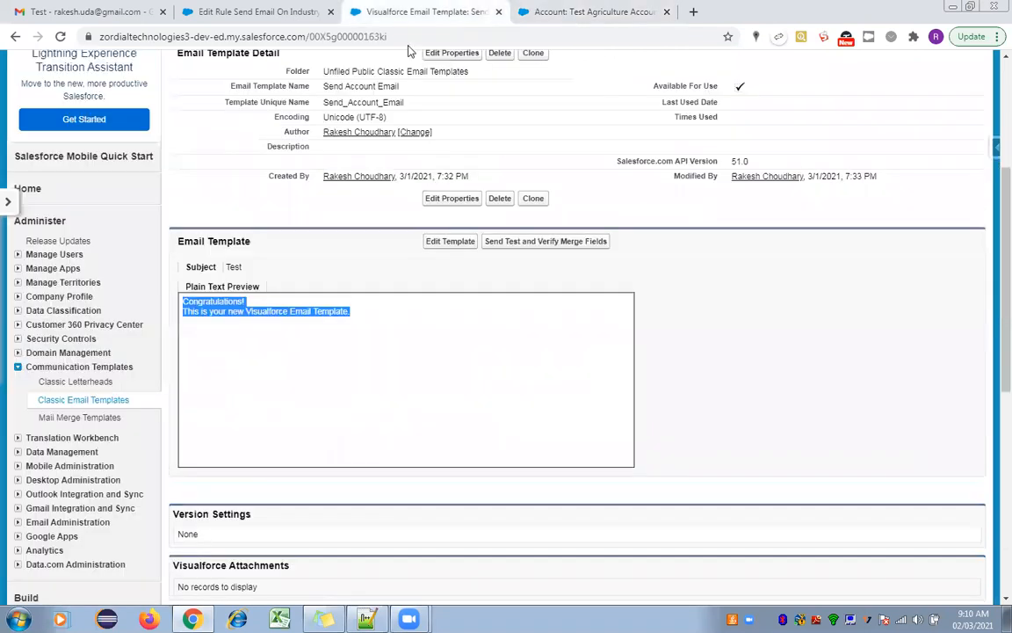
{"action": "left_click", "coordinate": [228, 9]}
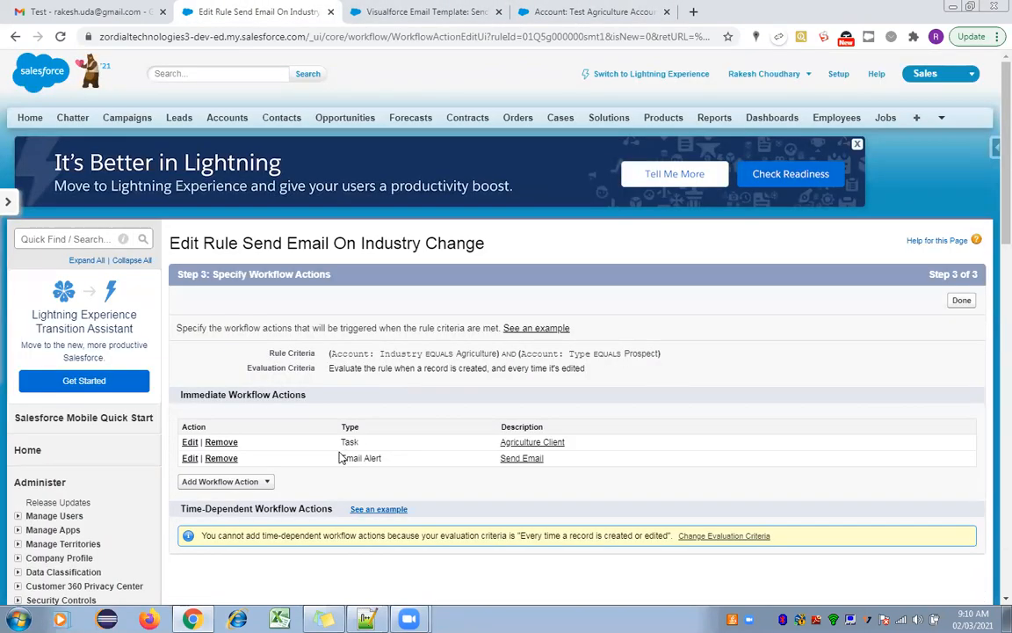
{"action": "left_click", "coordinate": [262, 483]}
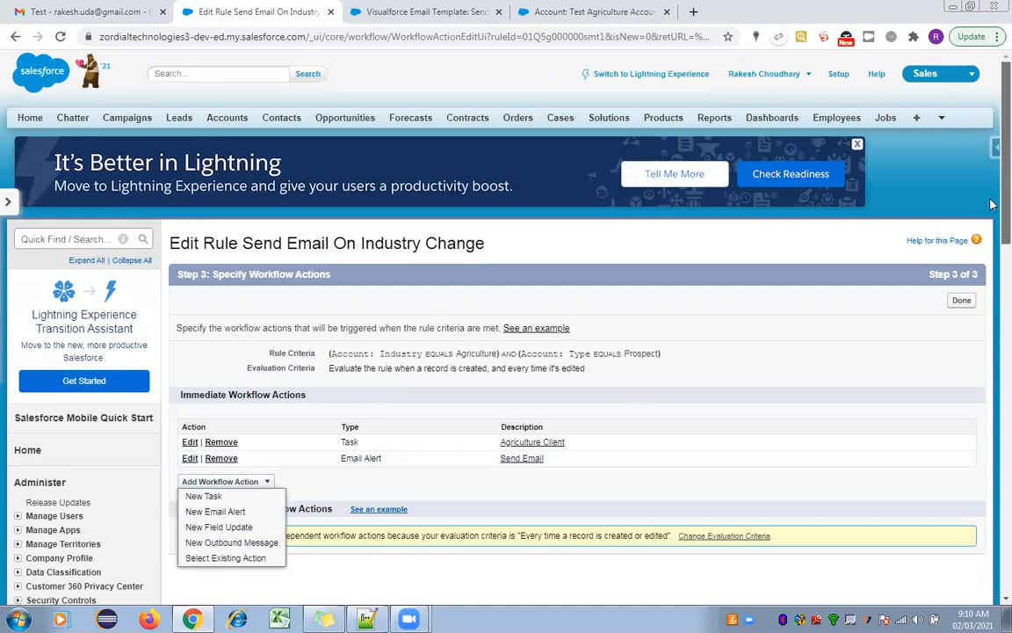
{"action": "scroll", "coordinate": [893, 237], "scroll_direction": "down", "scroll_amount": 3}
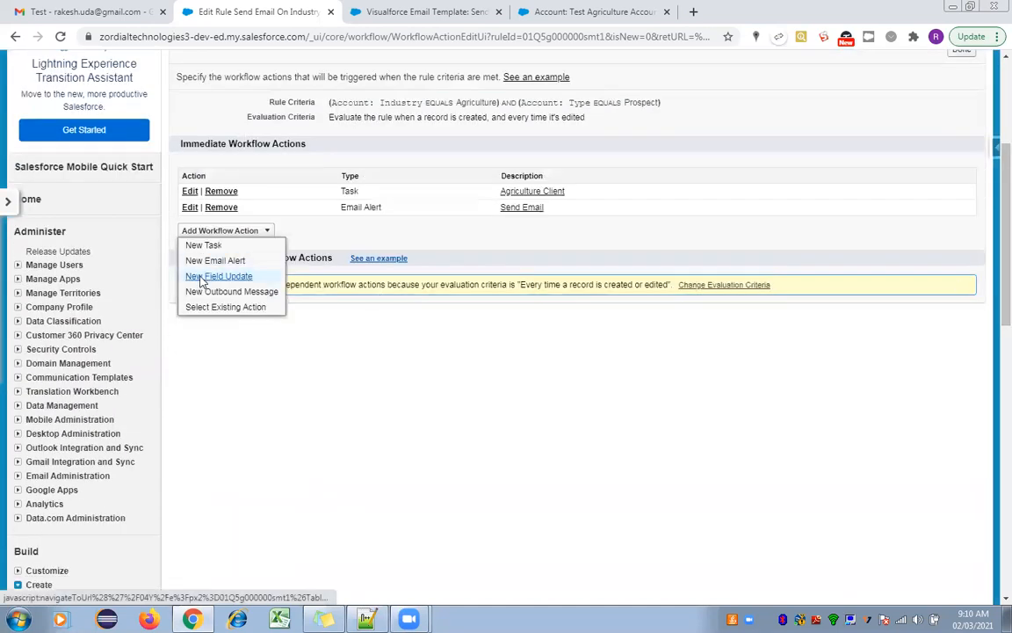
{"action": "left_click", "coordinate": [220, 276]}
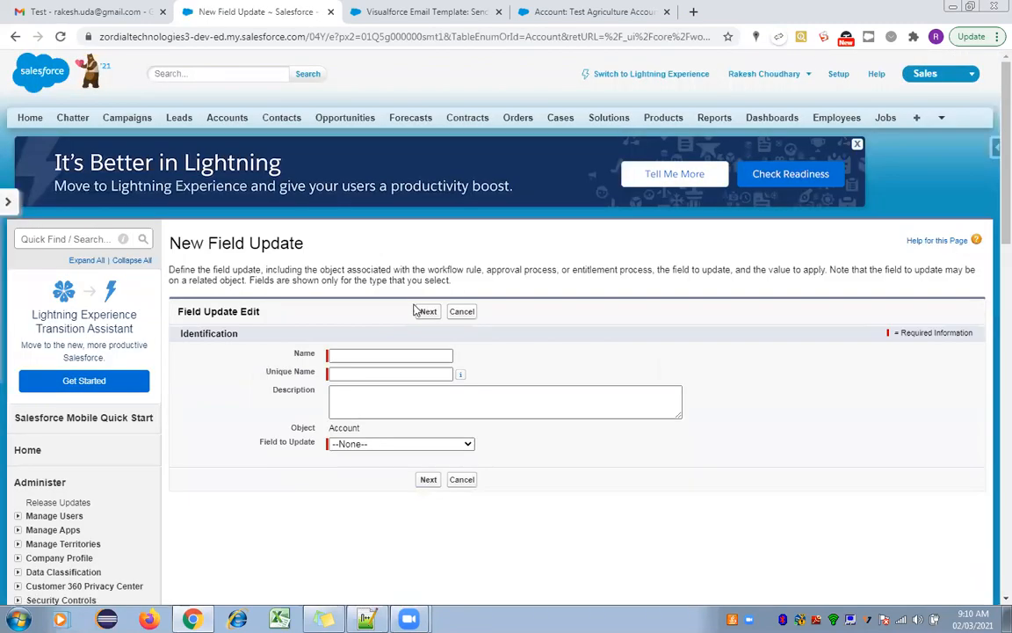
{"action": "left_click", "coordinate": [356, 353]}
{"action": "type", "text": "U"}
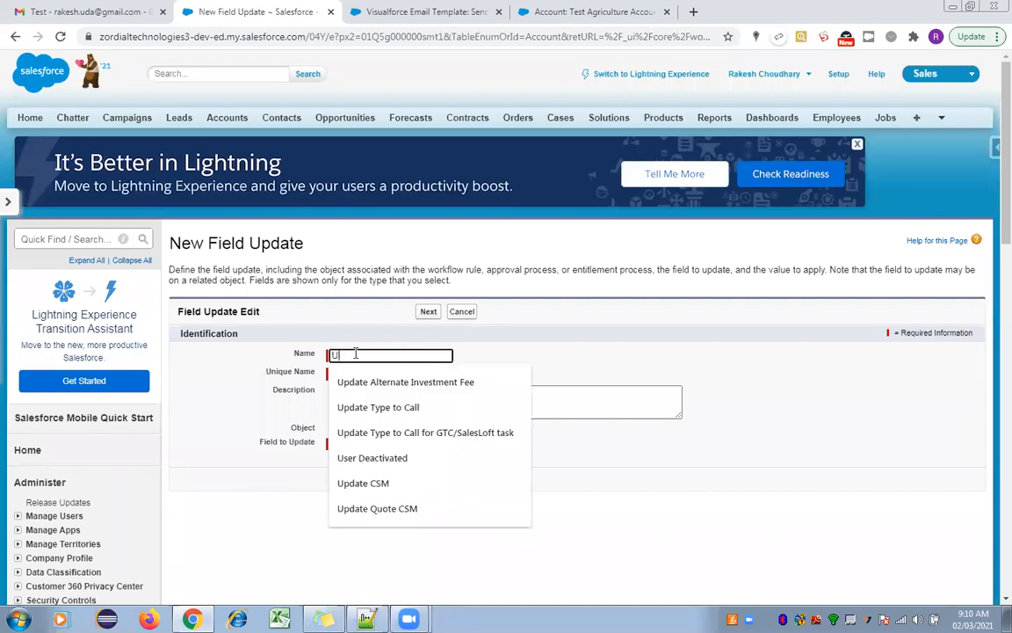
{"action": "type", "text": "pdate Rating"}
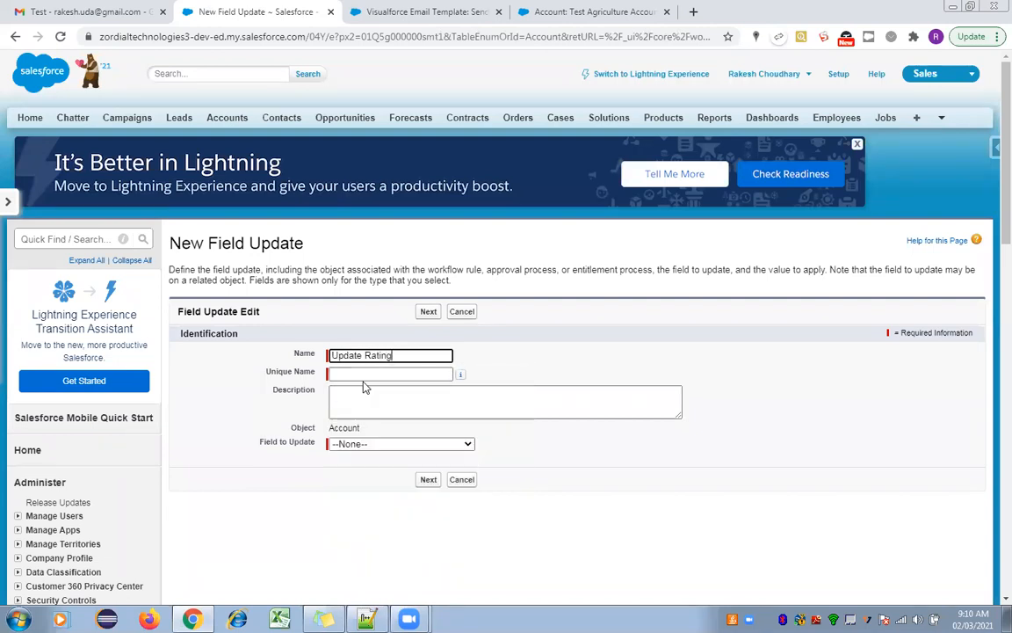
{"action": "left_click", "coordinate": [547, 361]}
Choose Rating as the account field to update and continue to the new value settings
{"action": "left_click", "coordinate": [377, 444]}
{"action": "scroll", "coordinate": [419, 384], "scroll_direction": "down", "scroll_amount": 1}
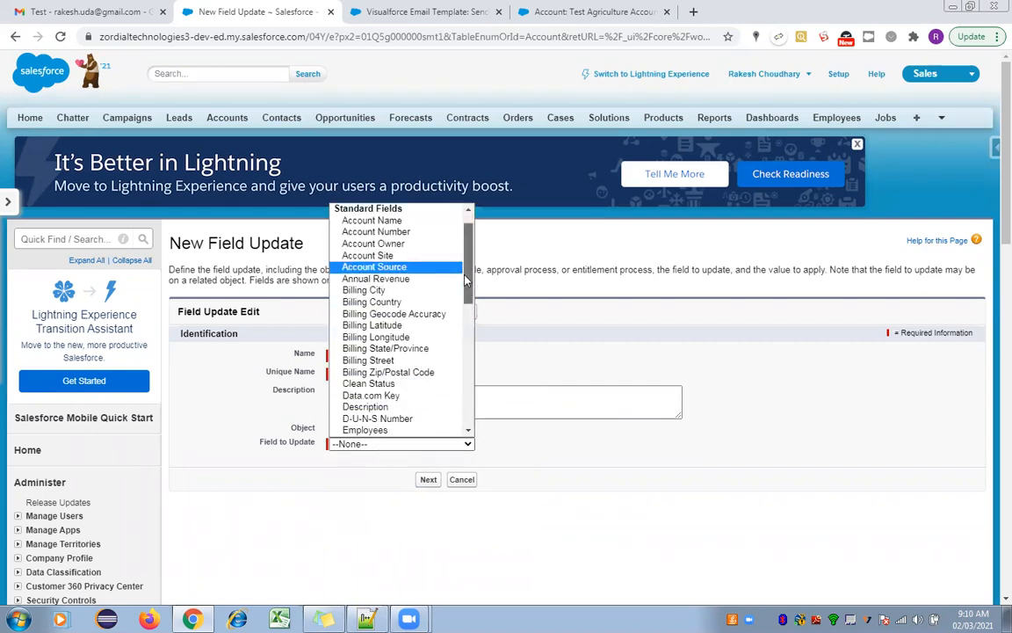
{"action": "scroll", "coordinate": [465, 326], "scroll_direction": "down", "scroll_amount": 5}
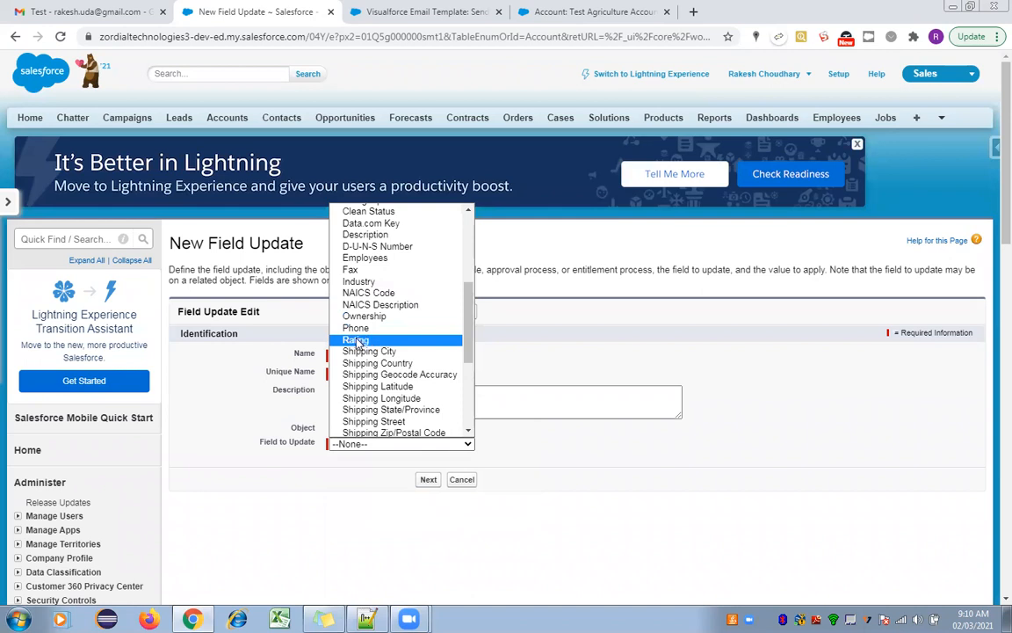
{"action": "left_click", "coordinate": [395, 337]}
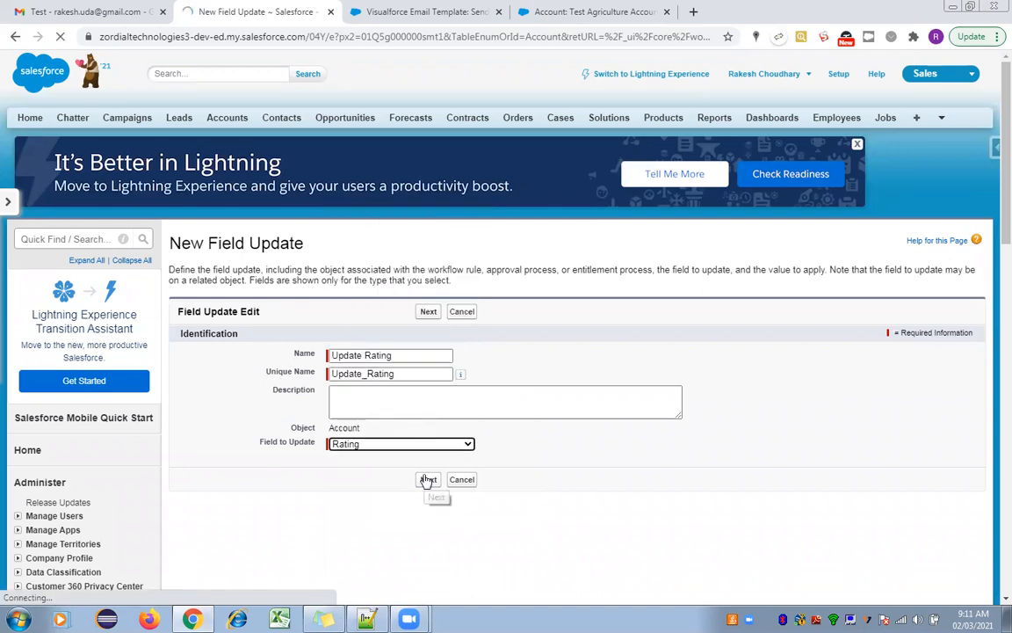
{"action": "left_click", "coordinate": [427, 479]}
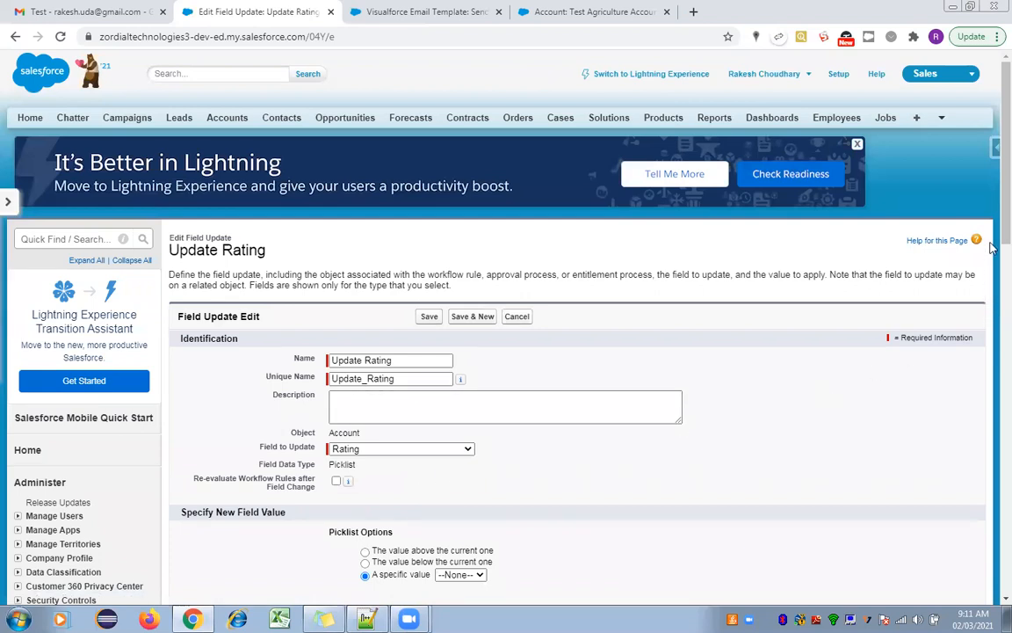
Set the specific new field value to Warm and save the Update Rating field update
{"action": "scroll", "coordinate": [992, 299], "scroll_direction": "down", "scroll_amount": 3}
{"action": "scroll", "coordinate": [992, 300], "scroll_direction": "down", "scroll_amount": 1}
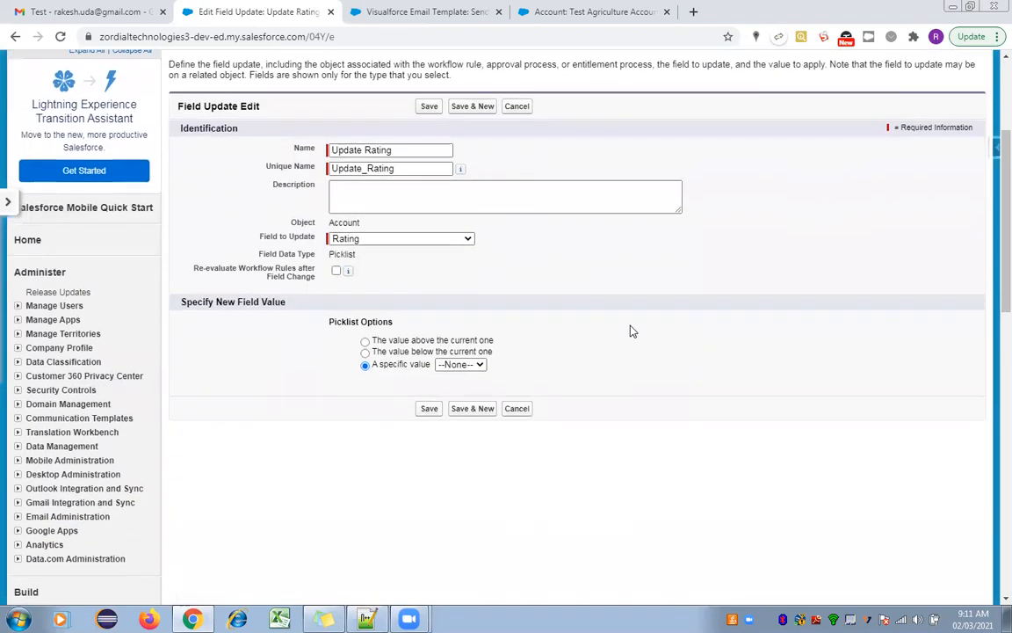
{"action": "left_click", "coordinate": [457, 365]}
{"action": "key", "text": "Down"}
{"action": "key", "text": "Down"}
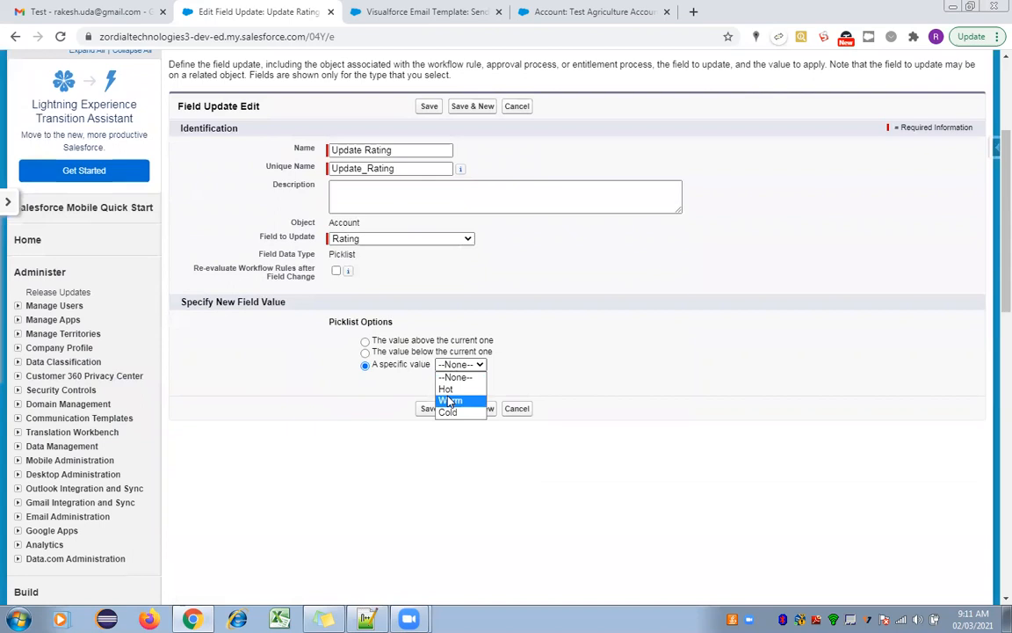
{"action": "key", "text": "Return"}
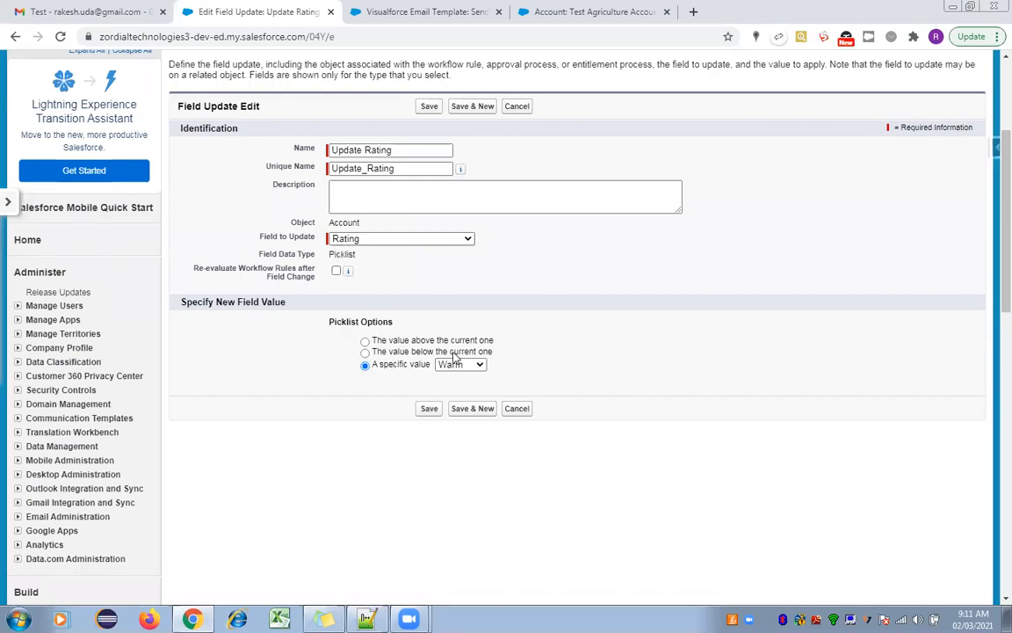
{"action": "left_click", "coordinate": [429, 408]}
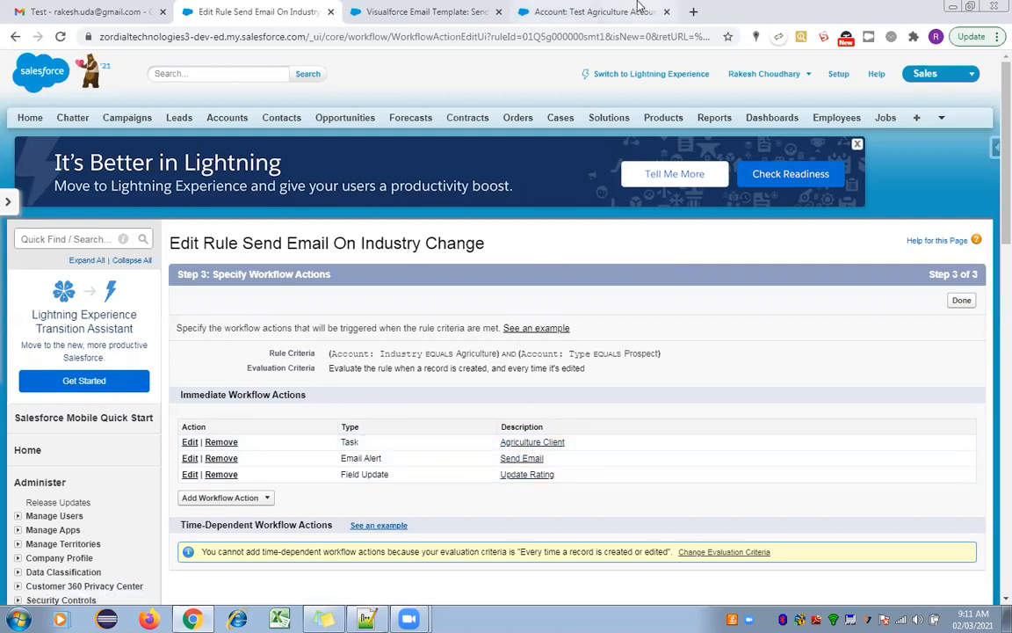
Enter an account number on Test Agriculture Account and save the record to trigger the rule
{"action": "left_click", "coordinate": [585, 11]}
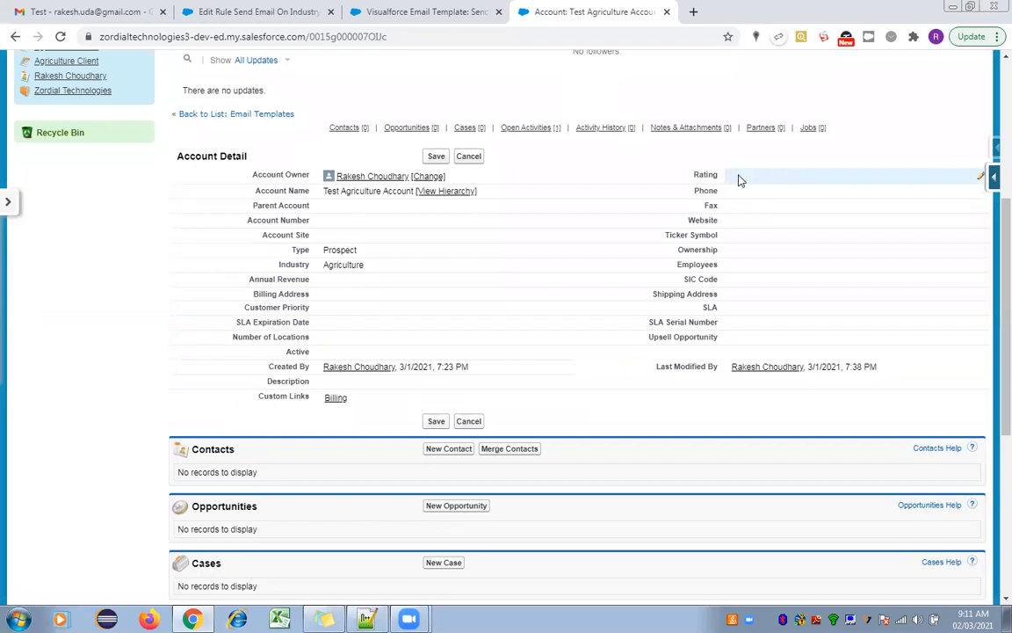
{"action": "left_click", "coordinate": [428, 155]}
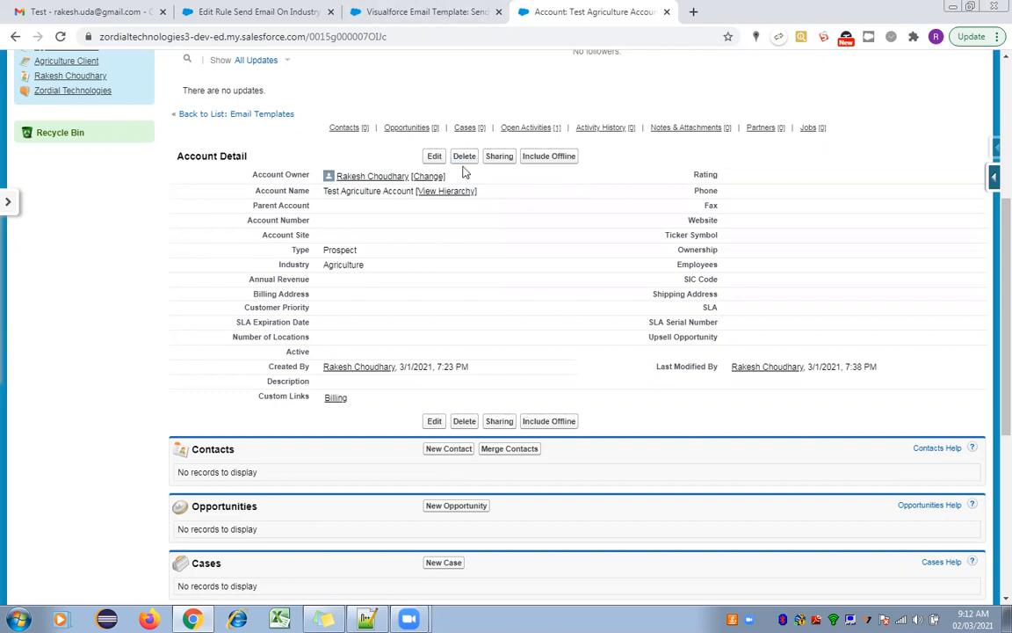
{"action": "double_click", "coordinate": [348, 224]}
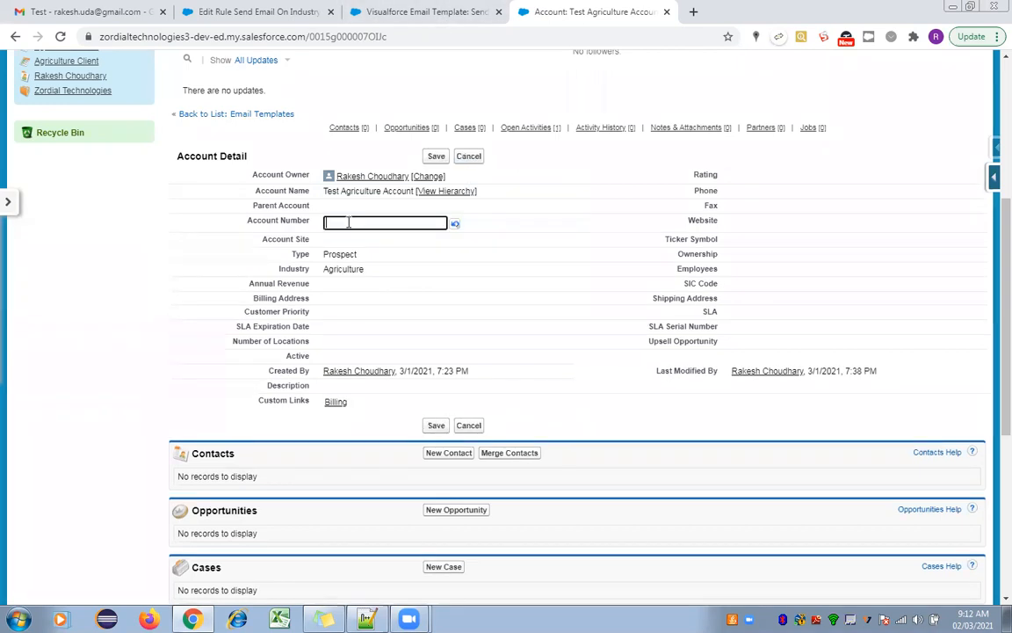
{"action": "type", "text": "12345"}
{"action": "left_click", "coordinate": [304, 67]}
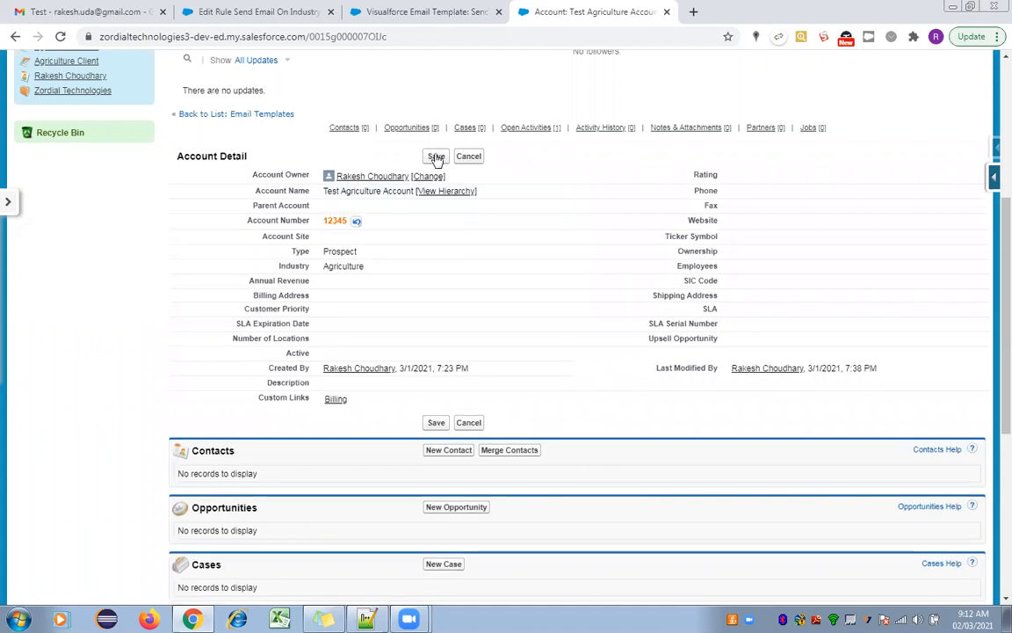
{"action": "left_click", "coordinate": [436, 156]}
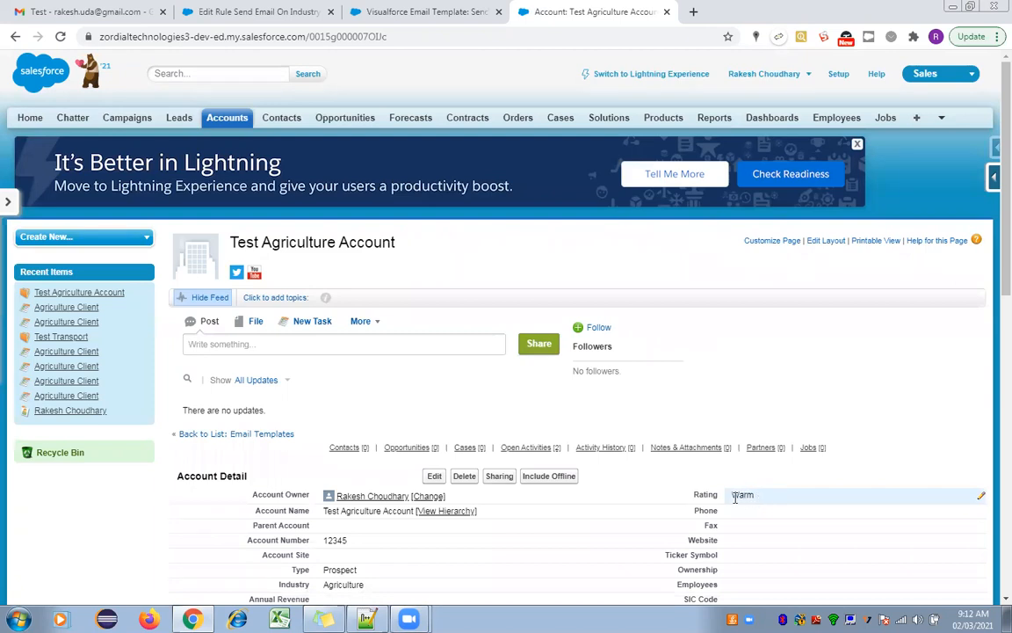
Check the account's rating and open activities, and look for a new Test email in the Gmail inbox
{"action": "mouse_move", "coordinate": [536, 451]}
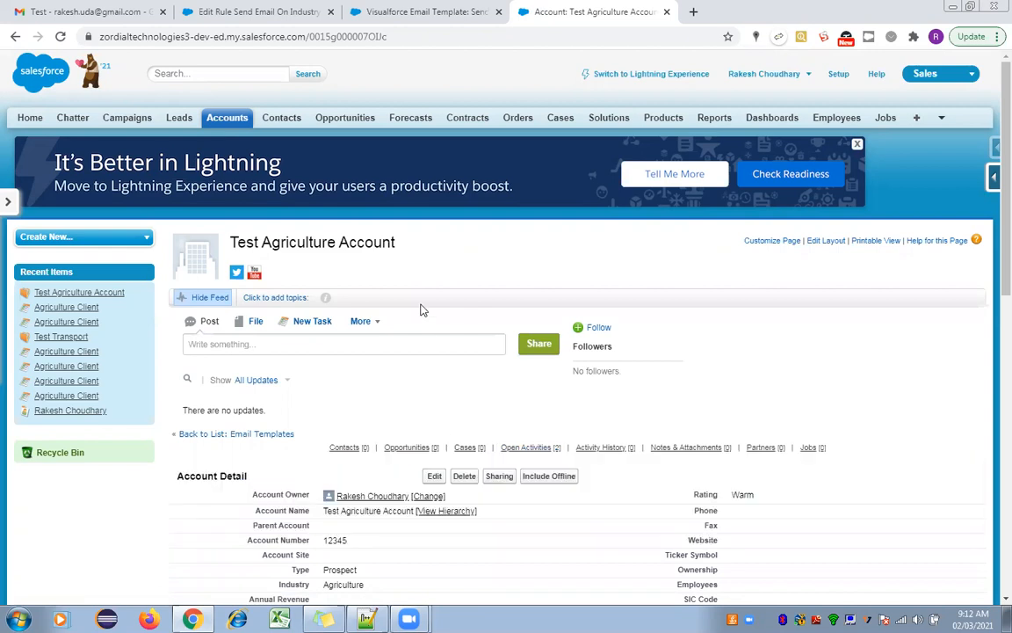
{"action": "left_click", "coordinate": [98, 8]}
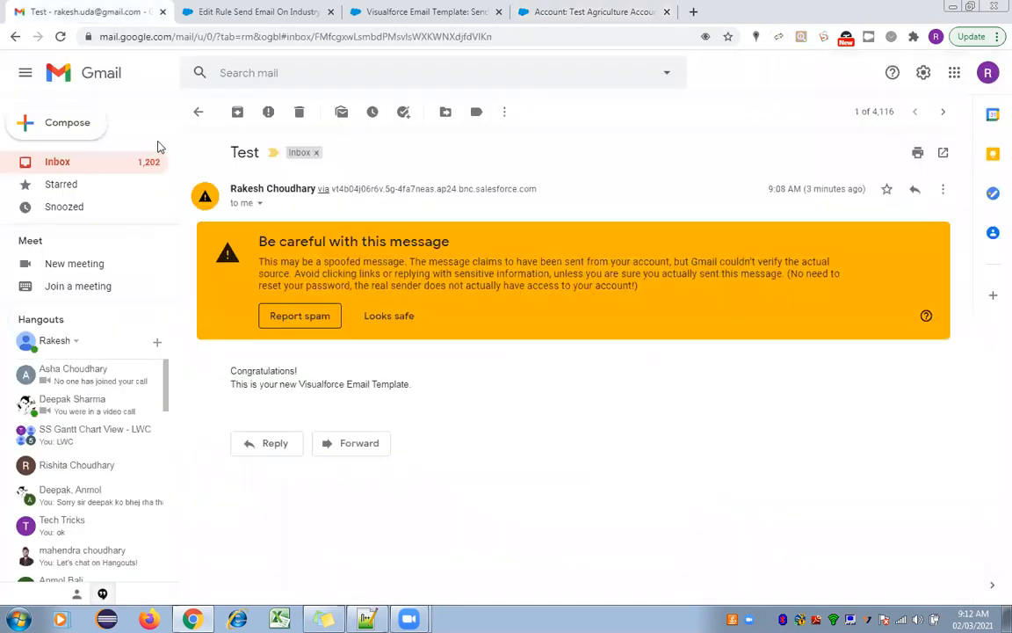
{"action": "left_click", "coordinate": [93, 164]}
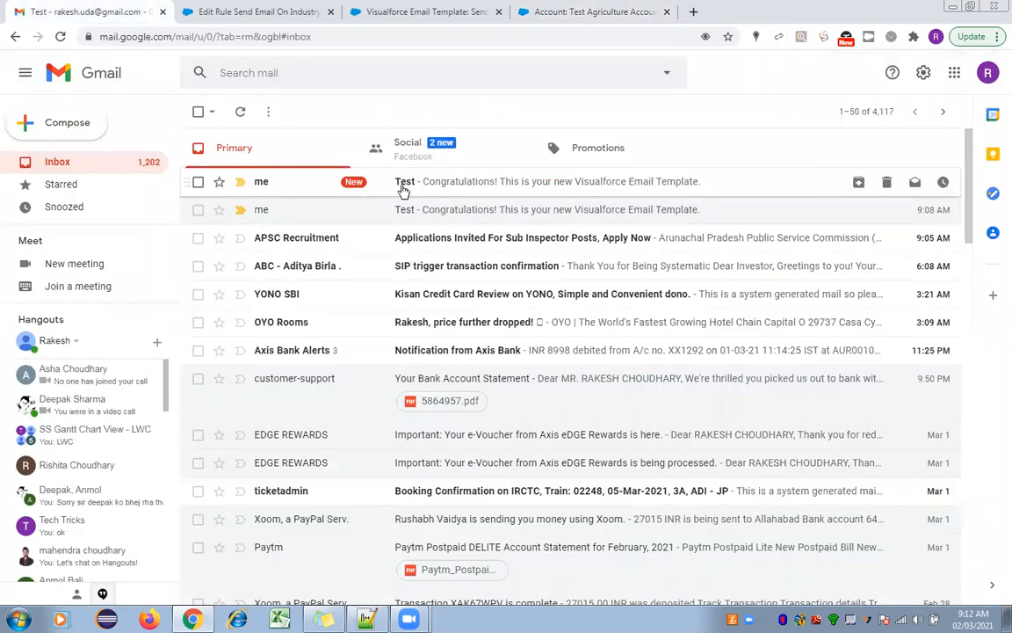
Return to the Send Email On Industry Change rule and review its immediate workflow actions, including the field update
{"action": "left_click", "coordinate": [497, 13]}
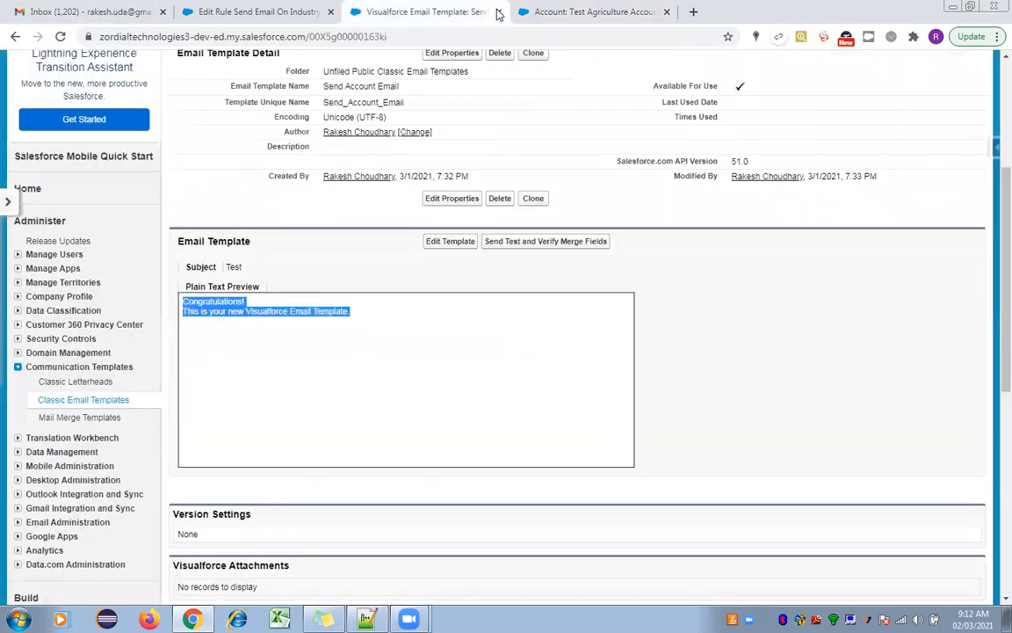
{"action": "left_click", "coordinate": [571, 12]}
{"action": "left_click", "coordinate": [461, 12]}
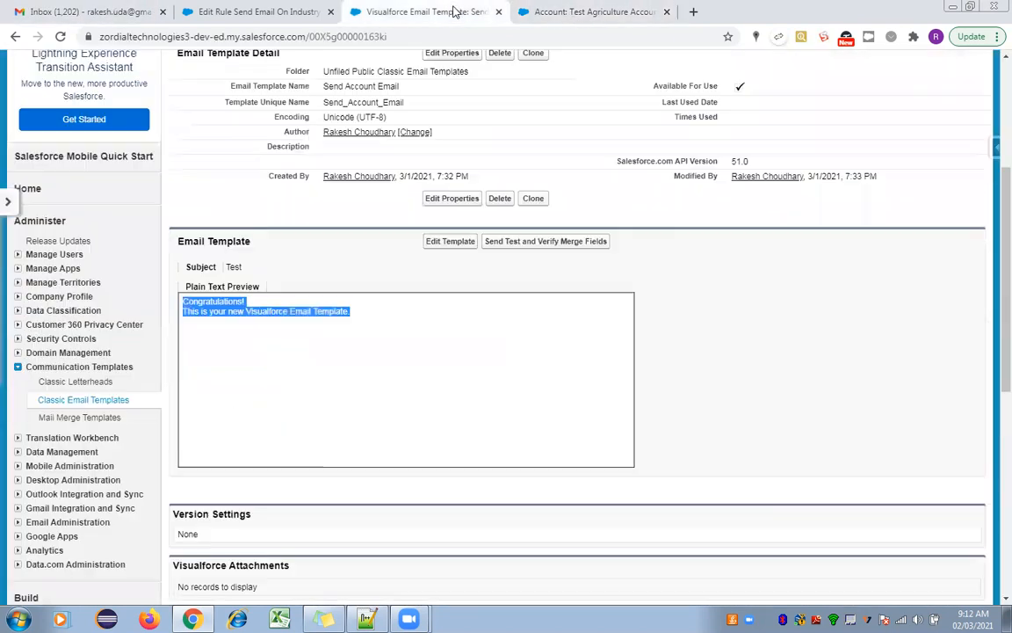
{"action": "left_click", "coordinate": [249, 9]}
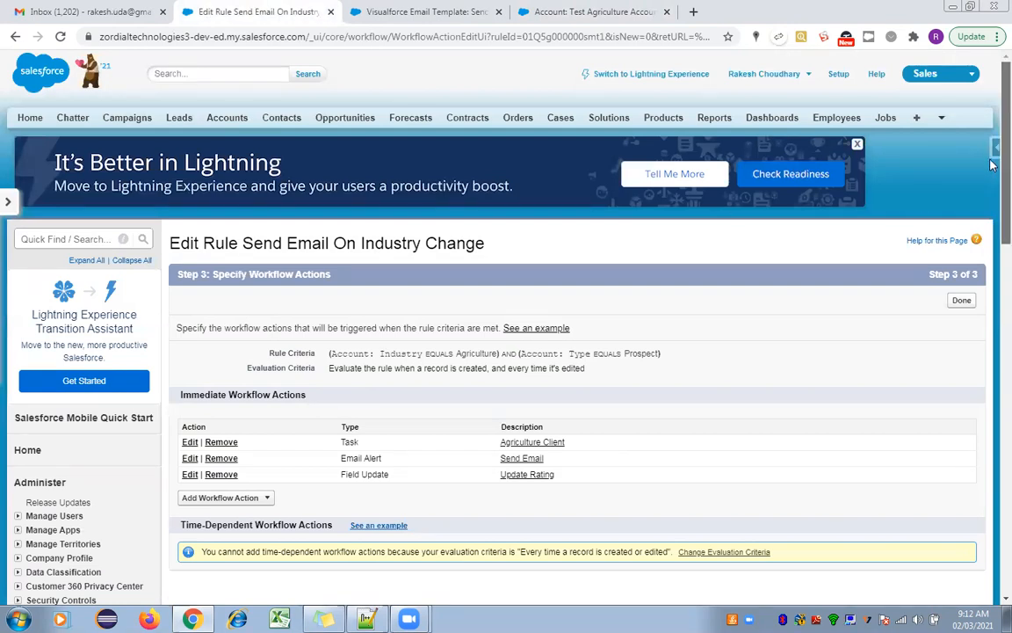
{"action": "scroll", "coordinate": [991, 167], "scroll_direction": "down", "scroll_amount": 1}
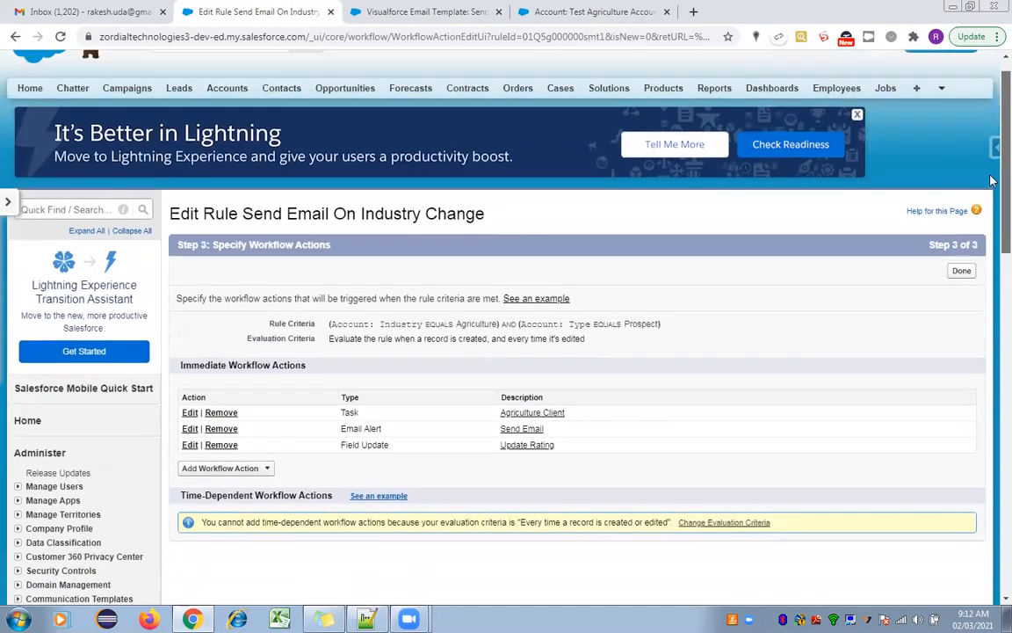
{"action": "scroll", "coordinate": [991, 180], "scroll_direction": "up", "scroll_amount": 1}
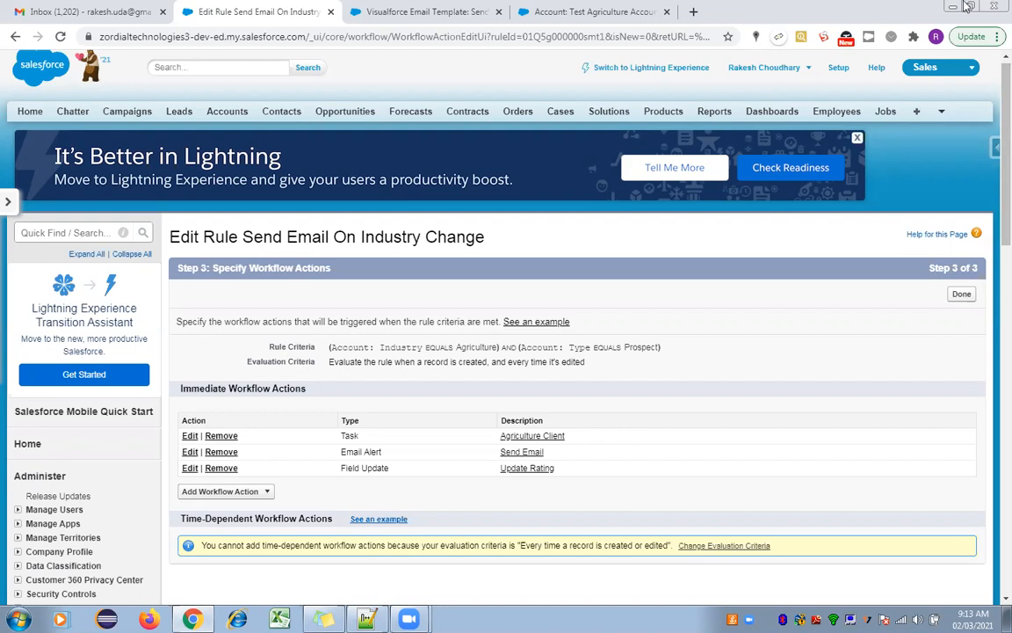
Review the rating, type, industry and open activities on the Test Agriculture Account record
{"action": "left_click", "coordinate": [600, 11]}
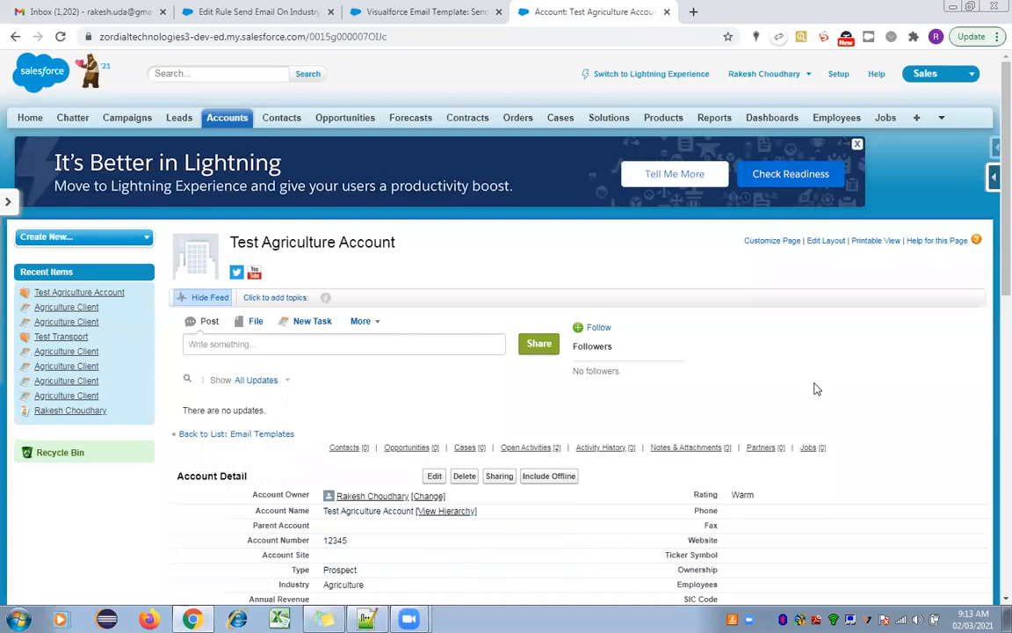
{"action": "scroll", "coordinate": [989, 290], "scroll_direction": "down", "scroll_amount": 3}
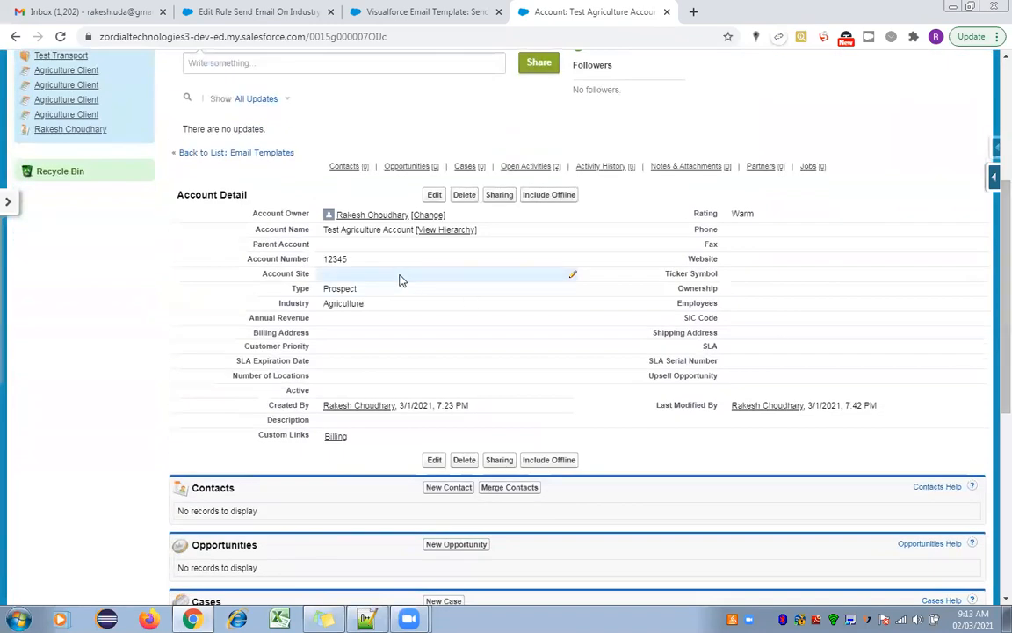
{"action": "mouse_move", "coordinate": [480, 173]}
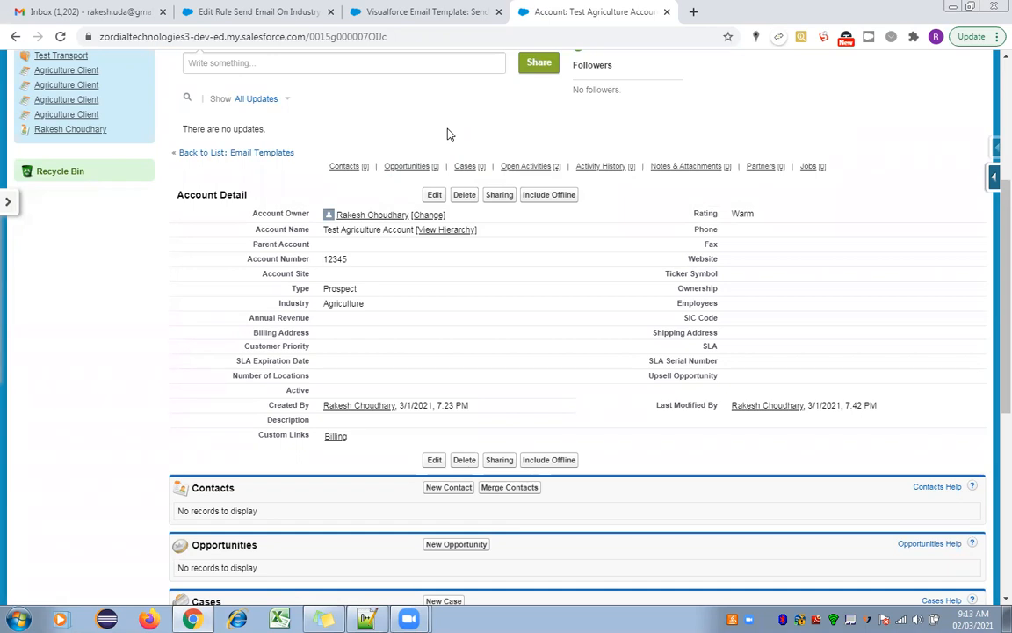
Open a new outbound message action from the immediate workflow actions of the Send Email On Industry Change rule
{"action": "left_click", "coordinate": [232, 13]}
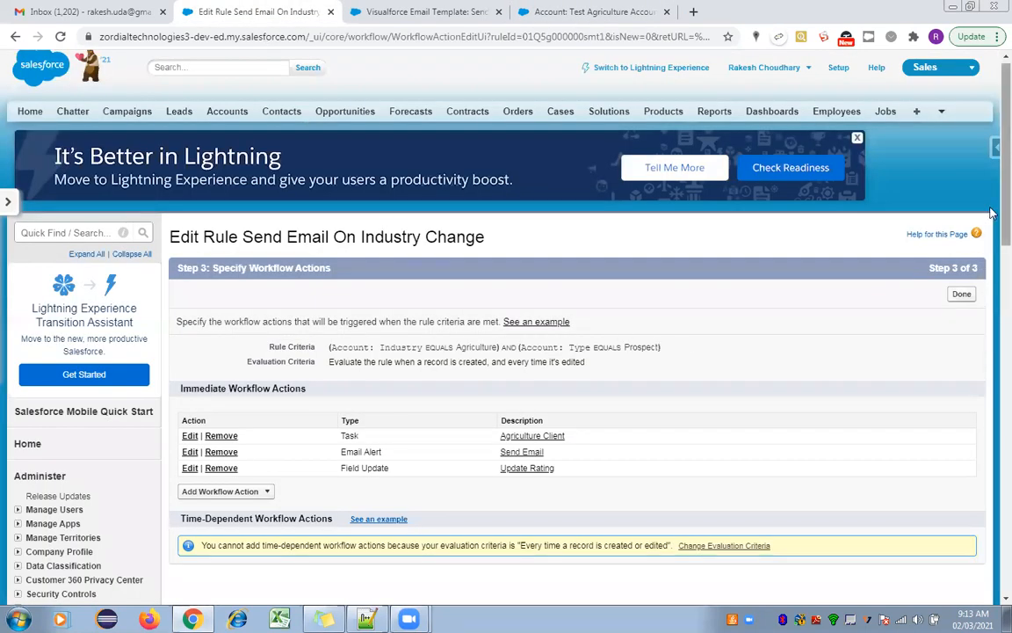
{"action": "scroll", "coordinate": [991, 260], "scroll_direction": "down", "scroll_amount": 3}
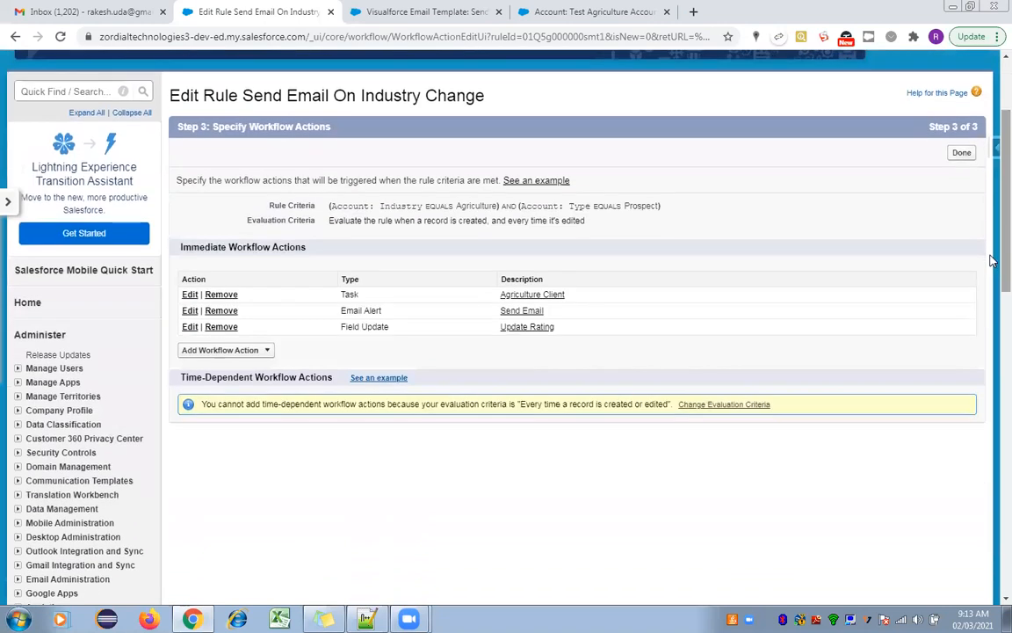
{"action": "left_click", "coordinate": [263, 351]}
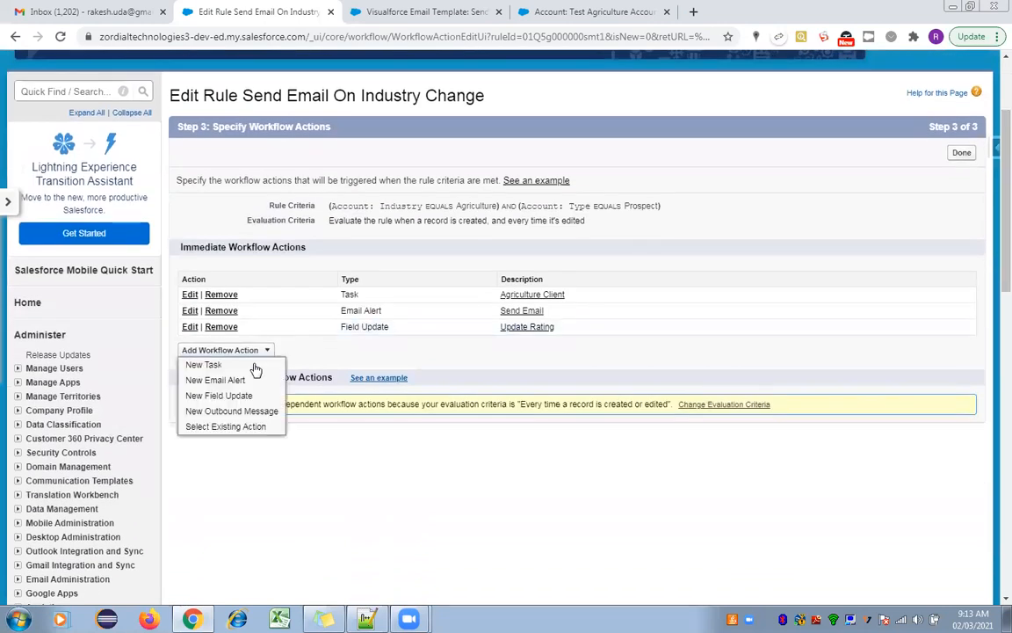
{"action": "left_click", "coordinate": [222, 411]}
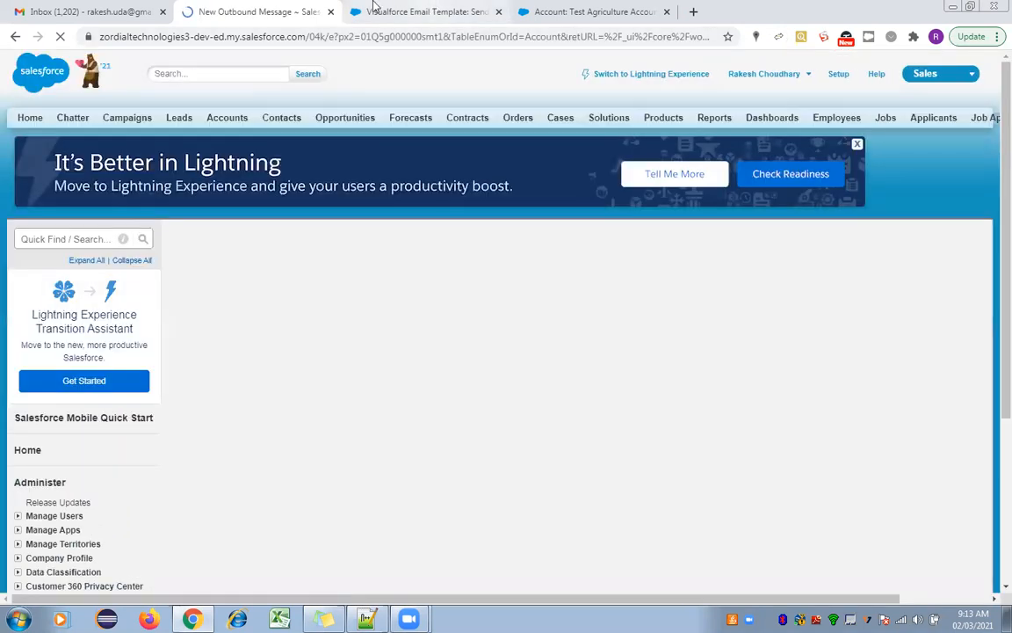
{"action": "left_click", "coordinate": [391, 9]}
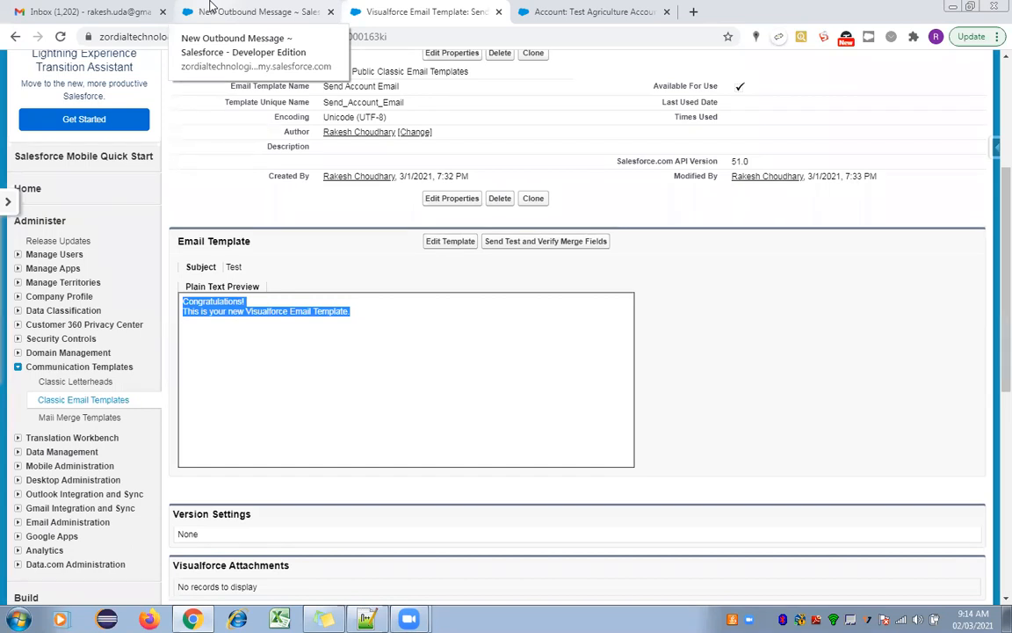
{"action": "left_click", "coordinate": [211, 9]}
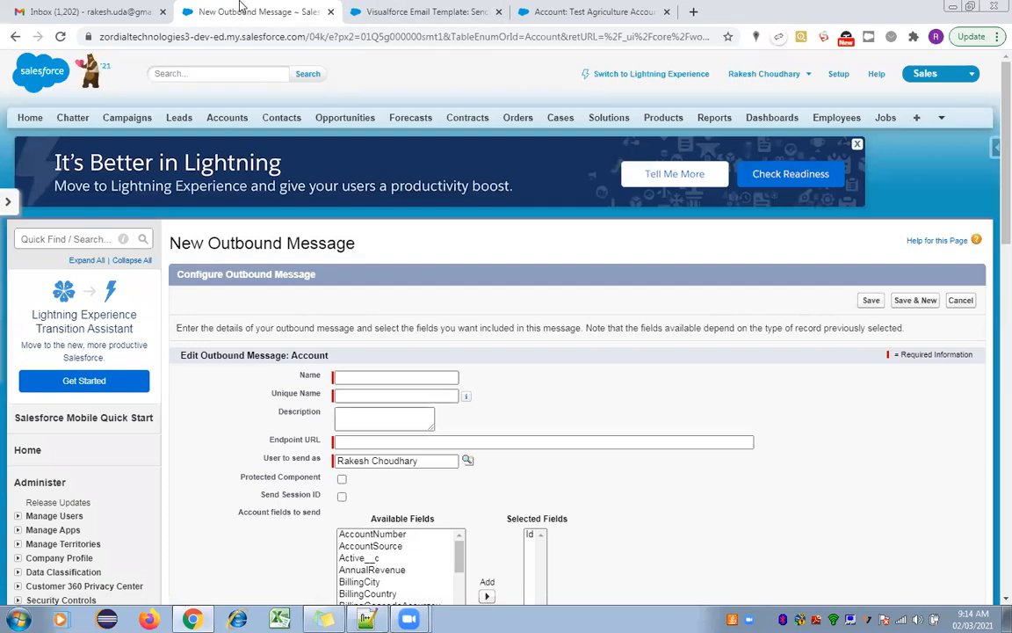
{"action": "left_click", "coordinate": [380, 9]}
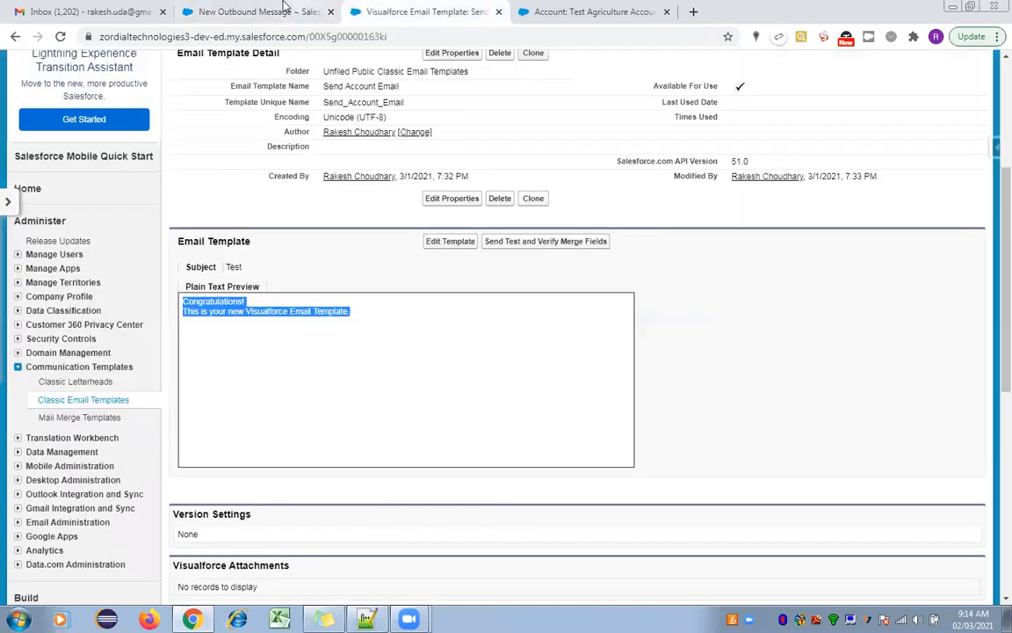
{"action": "left_click", "coordinate": [275, 6]}
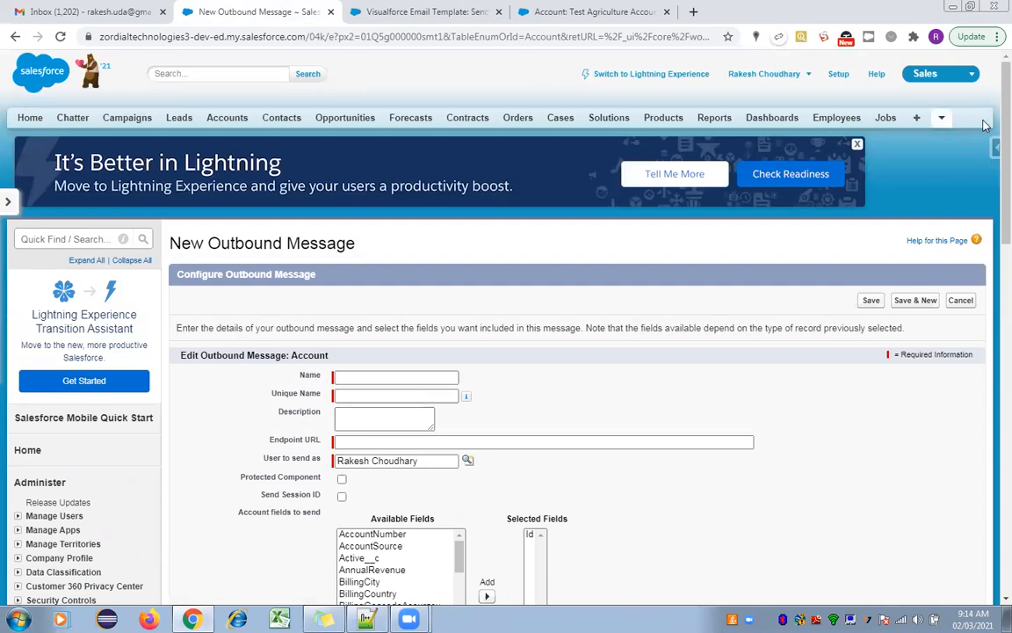
{"action": "left_click_drag", "start_coordinate": [991, 130], "coordinate": [991, 180]}
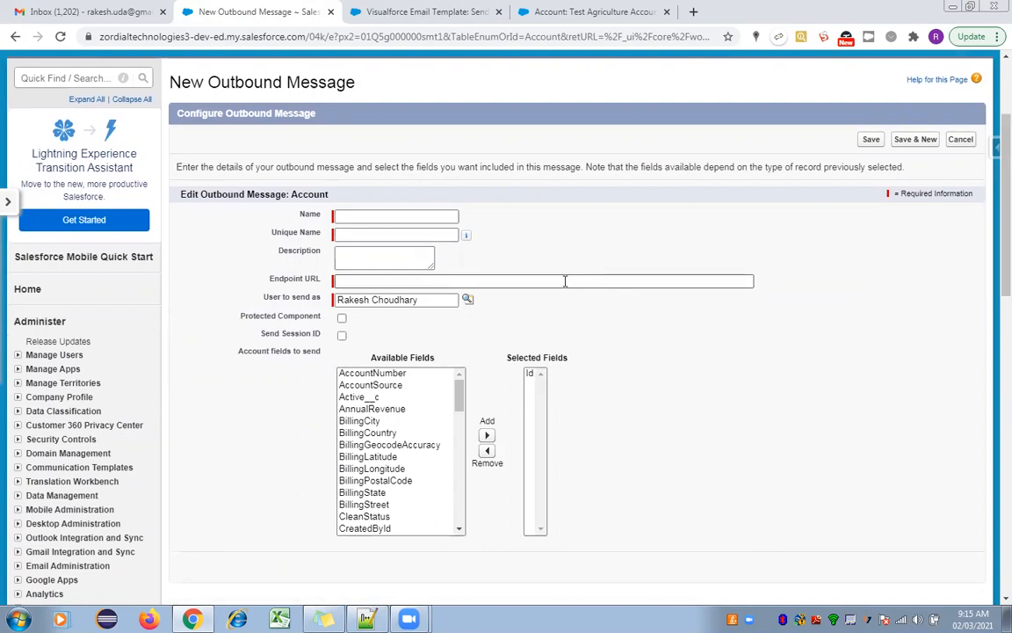
Examine the Name, Endpoint URL and User to send as fields of the new outbound message
{"action": "left_click", "coordinate": [450, 280]}
{"action": "left_click", "coordinate": [483, 270]}
{"action": "left_click", "coordinate": [369, 218]}
{"action": "left_click", "coordinate": [341, 281]}
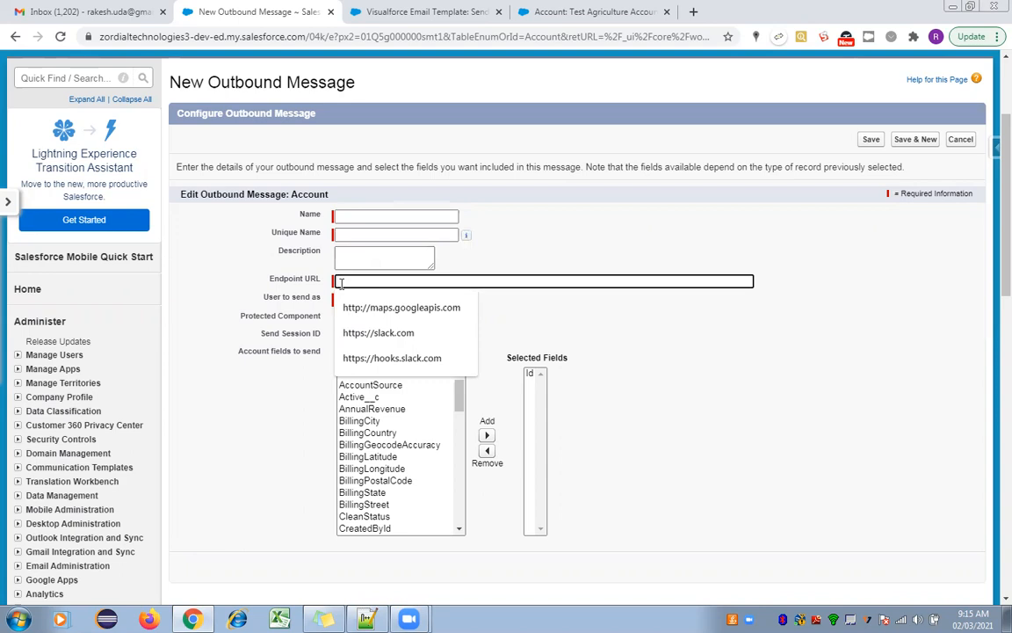
{"action": "left_click", "coordinate": [365, 299]}
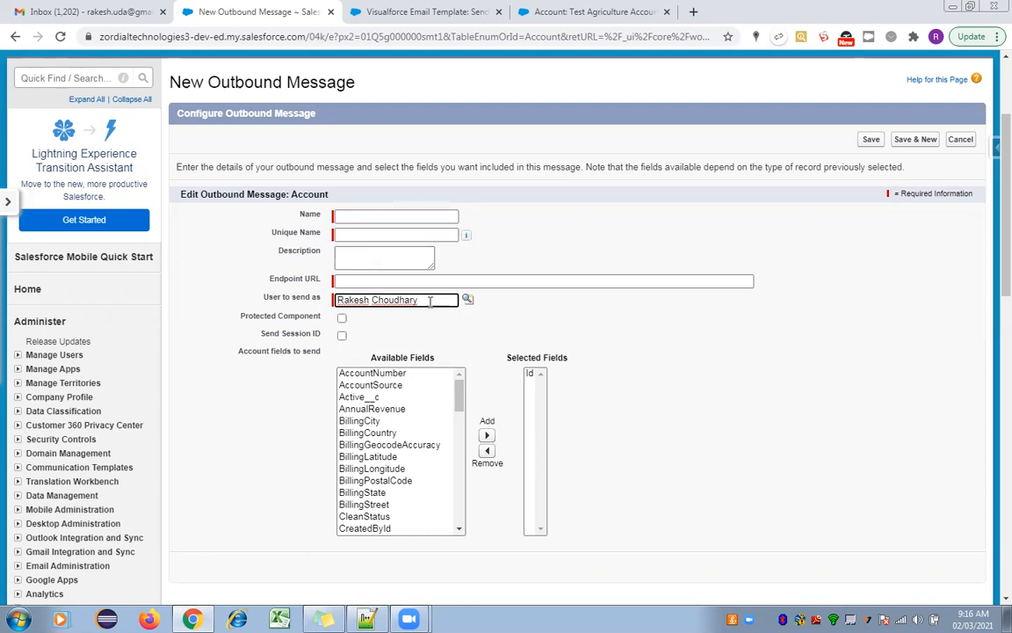
{"action": "left_click_drag", "start_coordinate": [430, 301], "coordinate": [293, 274]}
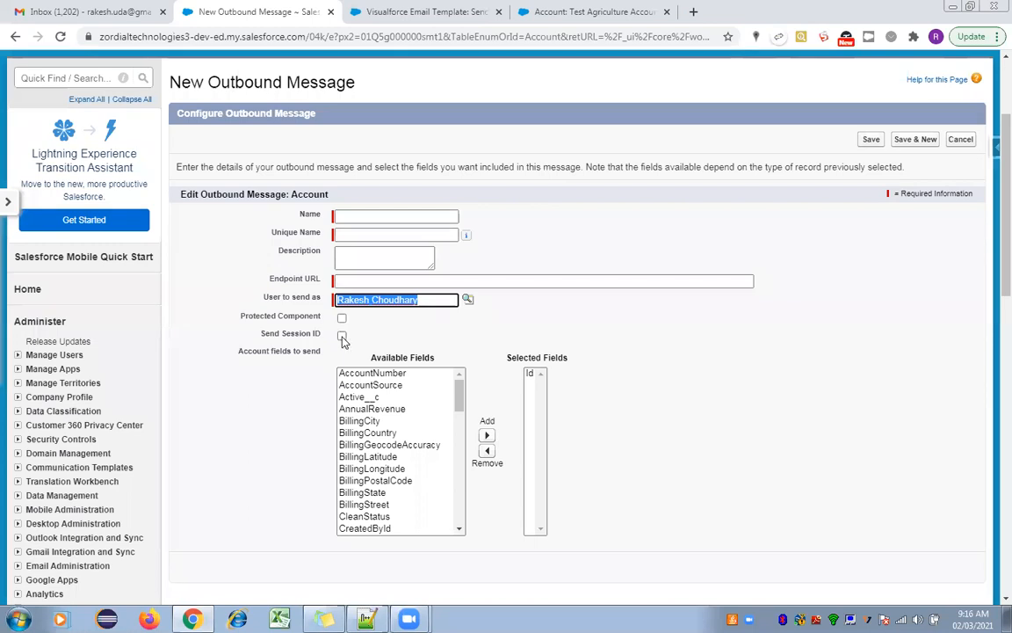
Examine the Send Session ID option and the available account fields, and cancel the outbound message
{"action": "left_click", "coordinate": [342, 337]}
{"action": "left_click", "coordinate": [342, 338]}
{"action": "left_click", "coordinate": [342, 337]}
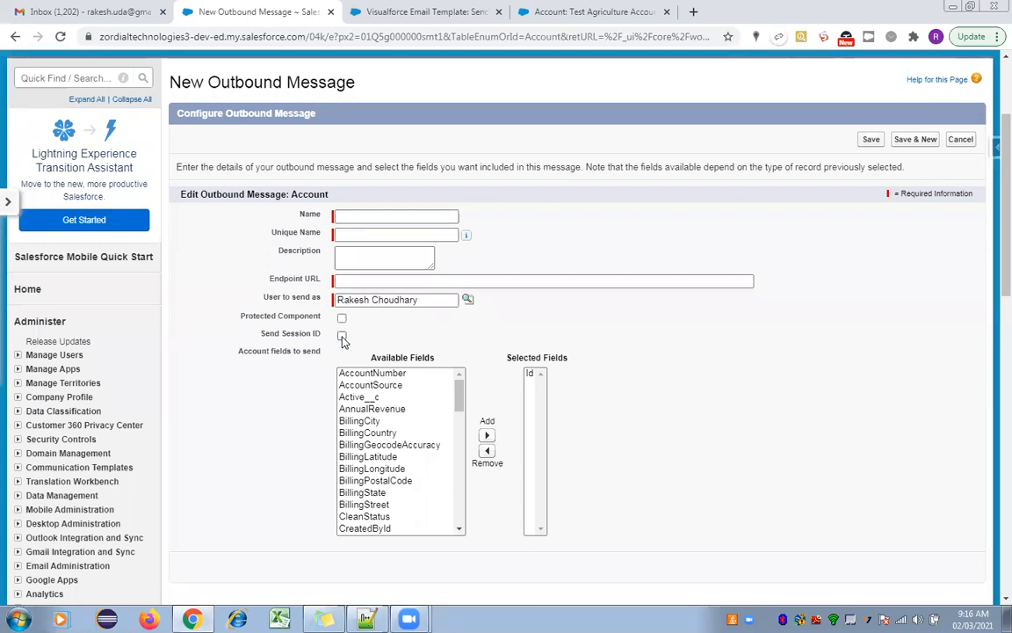
{"action": "left_click", "coordinate": [342, 338]}
{"action": "left_click", "coordinate": [342, 338]}
{"action": "left_click_drag", "start_coordinate": [457, 398], "coordinate": [456, 512]}
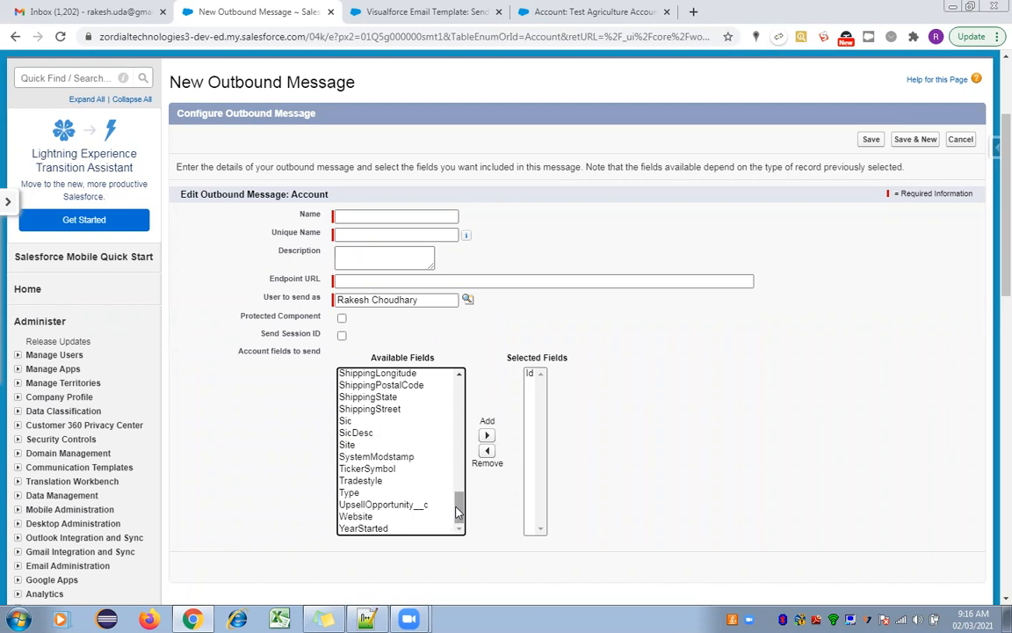
{"action": "left_click", "coordinate": [963, 141]}
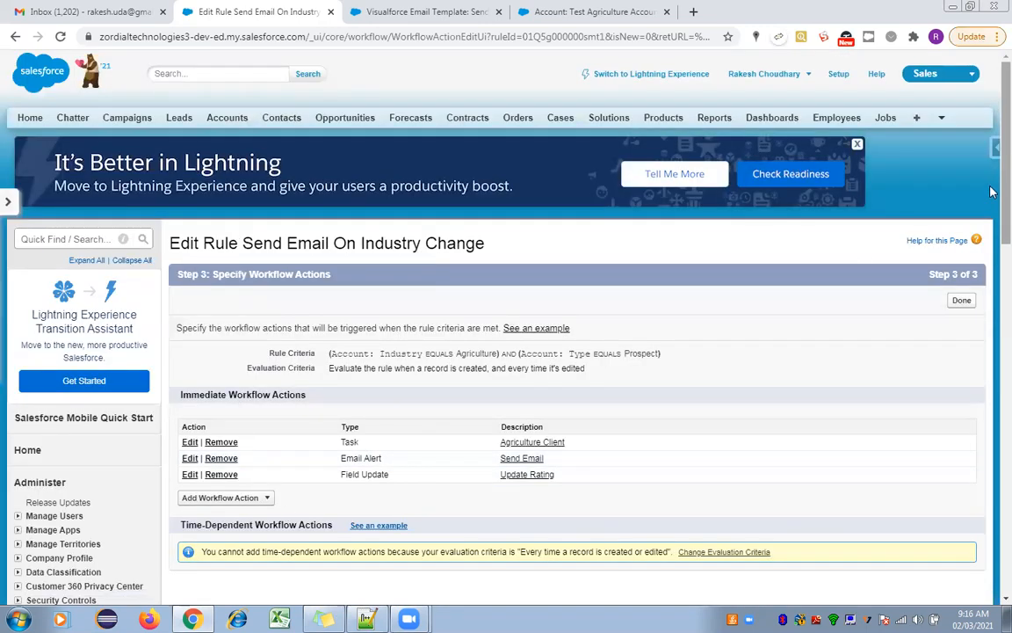
Review the Time-Dependent Workflow Actions section of the Send Email On Industry Change rule
{"action": "scroll", "coordinate": [992, 210], "scroll_direction": "down", "scroll_amount": 3}
{"action": "scroll", "coordinate": [991, 229], "scroll_direction": "down", "scroll_amount": 5}
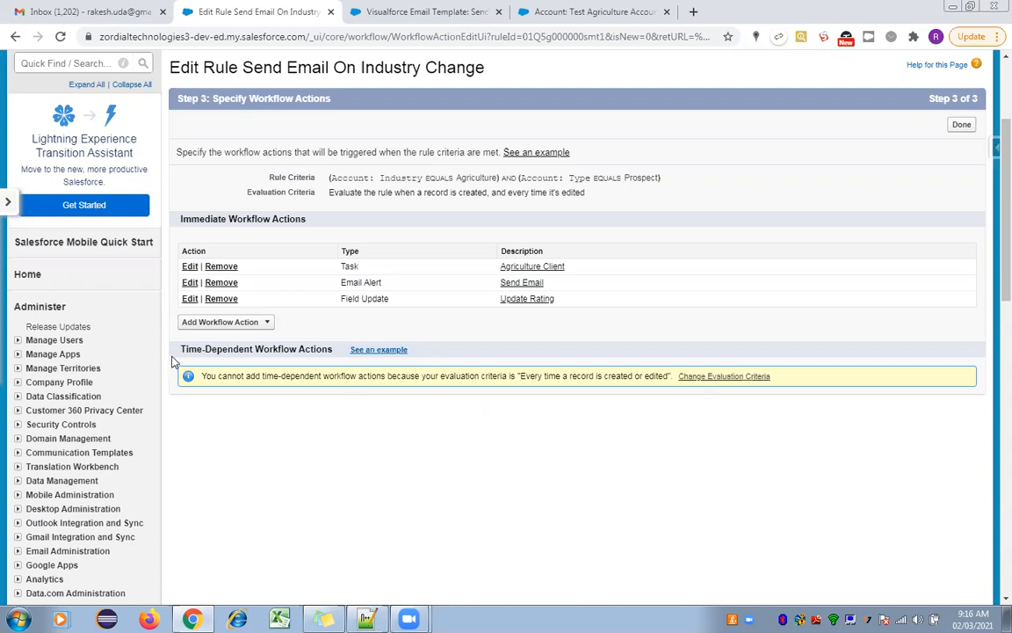
{"action": "left_click_drag", "start_coordinate": [178, 350], "coordinate": [334, 358]}
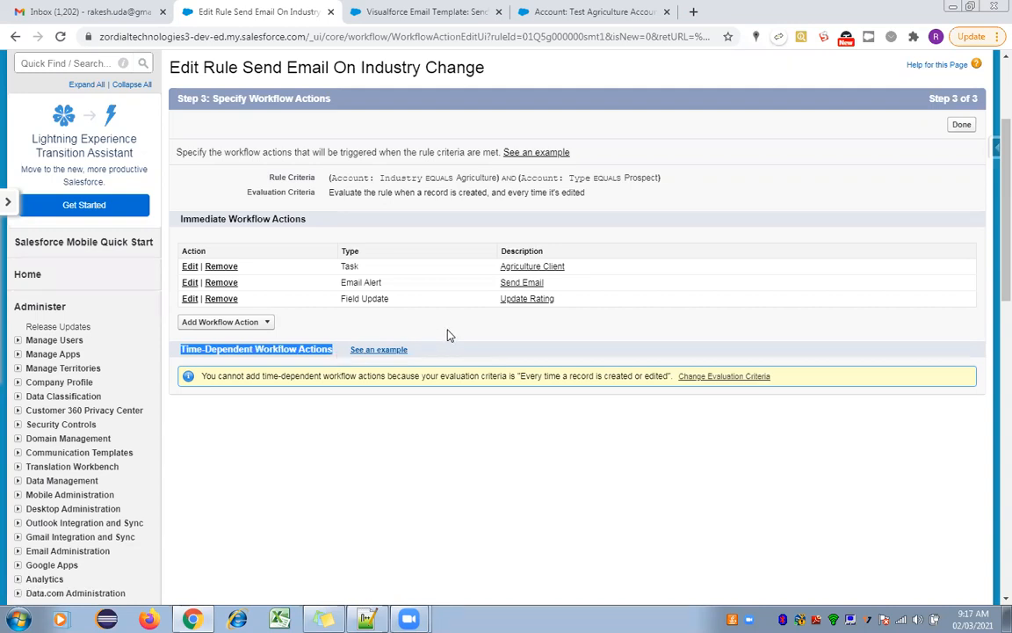
{"action": "scroll", "coordinate": [991, 260], "scroll_direction": "up", "scroll_amount": 2}
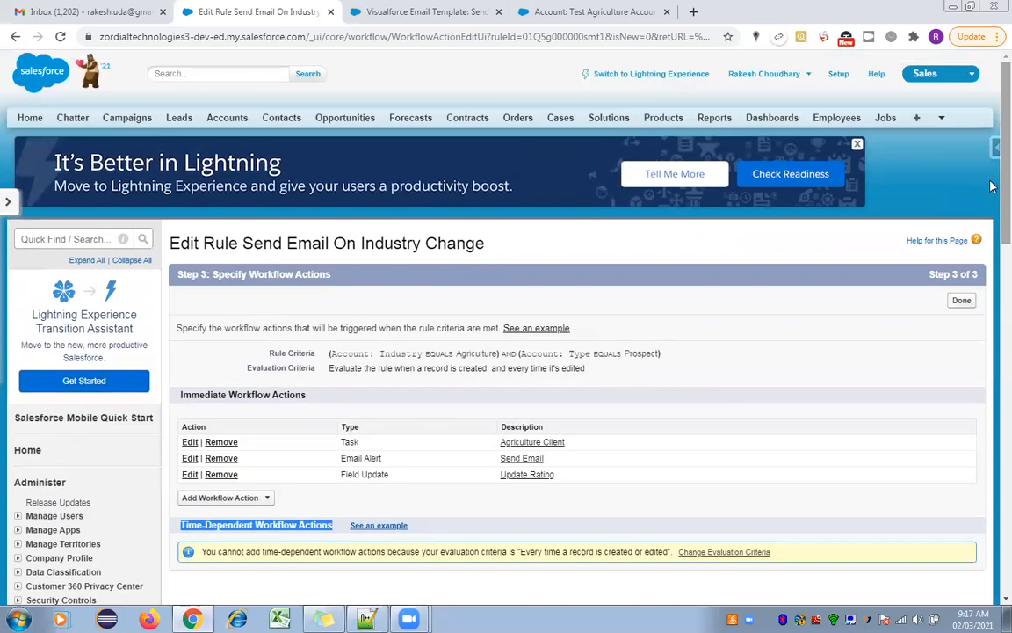
Set the rule's evaluation criteria to created, and any time it's edited to subsequently meet criteria, and save the rule
{"action": "left_click", "coordinate": [961, 300]}
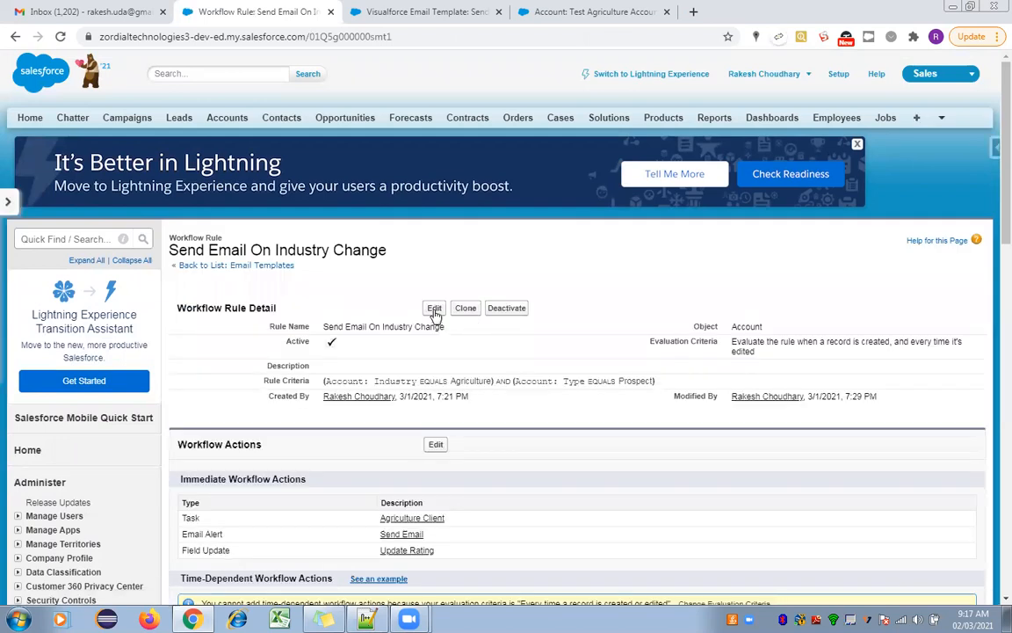
{"action": "left_click", "coordinate": [435, 309]}
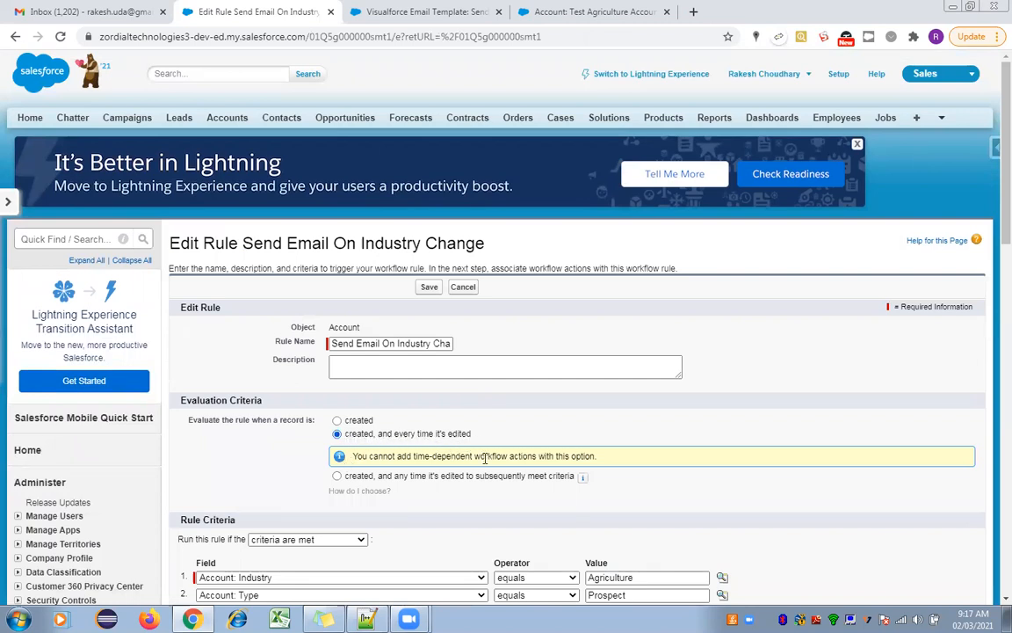
{"action": "left_click_drag", "start_coordinate": [601, 463], "coordinate": [351, 456]}
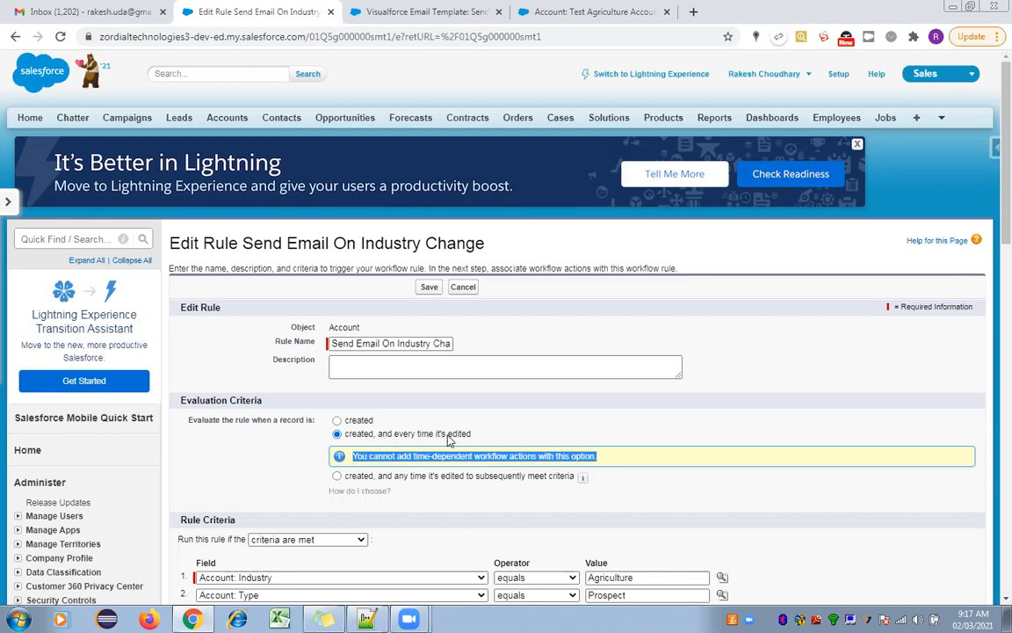
{"action": "left_click", "coordinate": [358, 421]}
{"action": "left_click", "coordinate": [364, 448]}
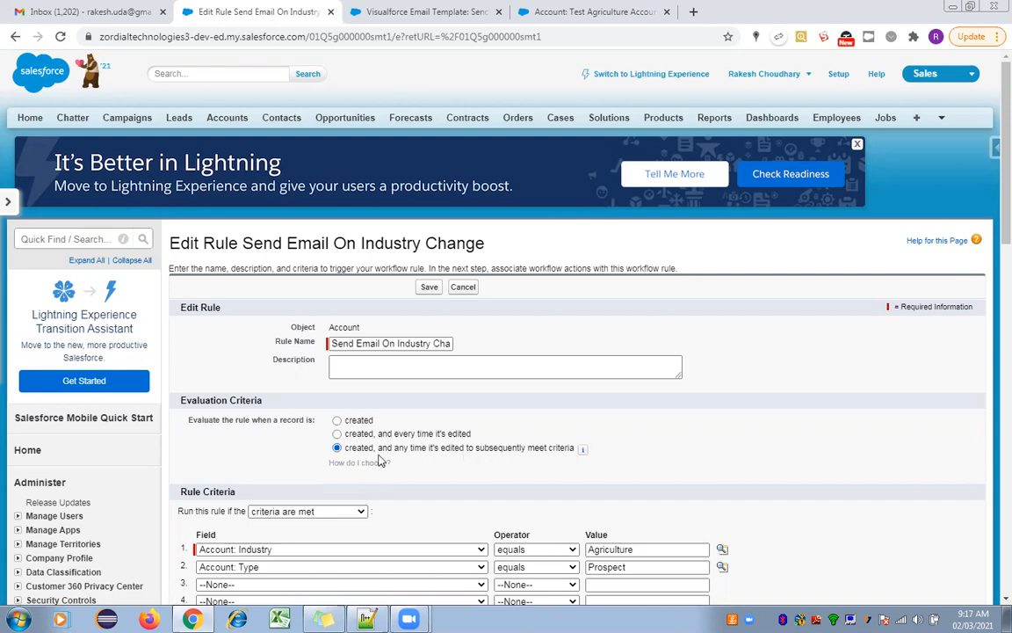
{"action": "left_click", "coordinate": [430, 287]}
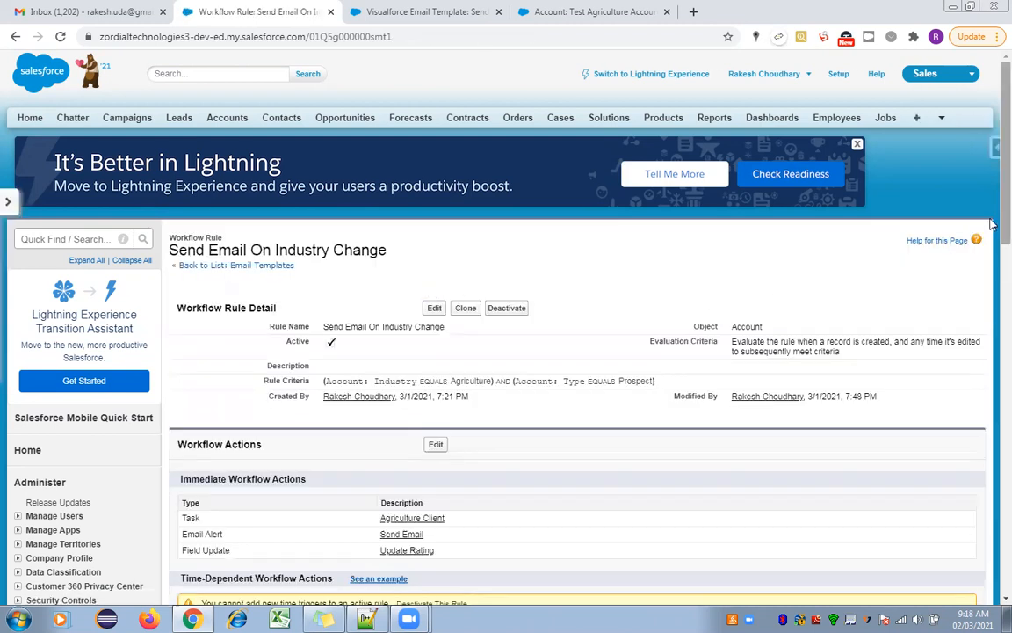
Check the rule's time-dependent workflow actions and deactivate the Send Email On Industry Change rule
{"action": "scroll", "coordinate": [878, 316], "scroll_direction": "down", "scroll_amount": 3}
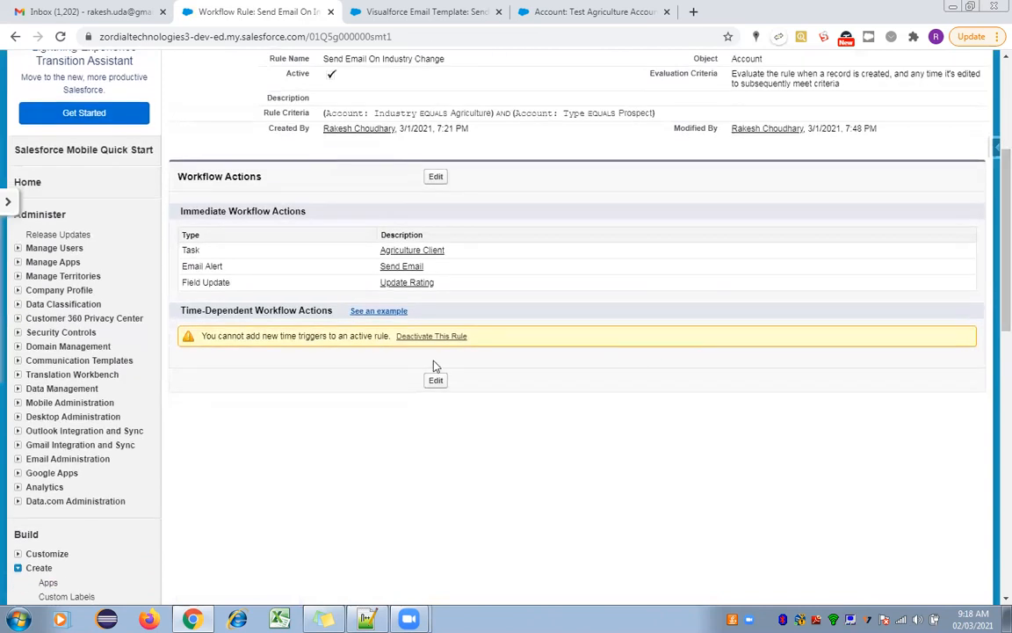
{"action": "left_click", "coordinate": [436, 179]}
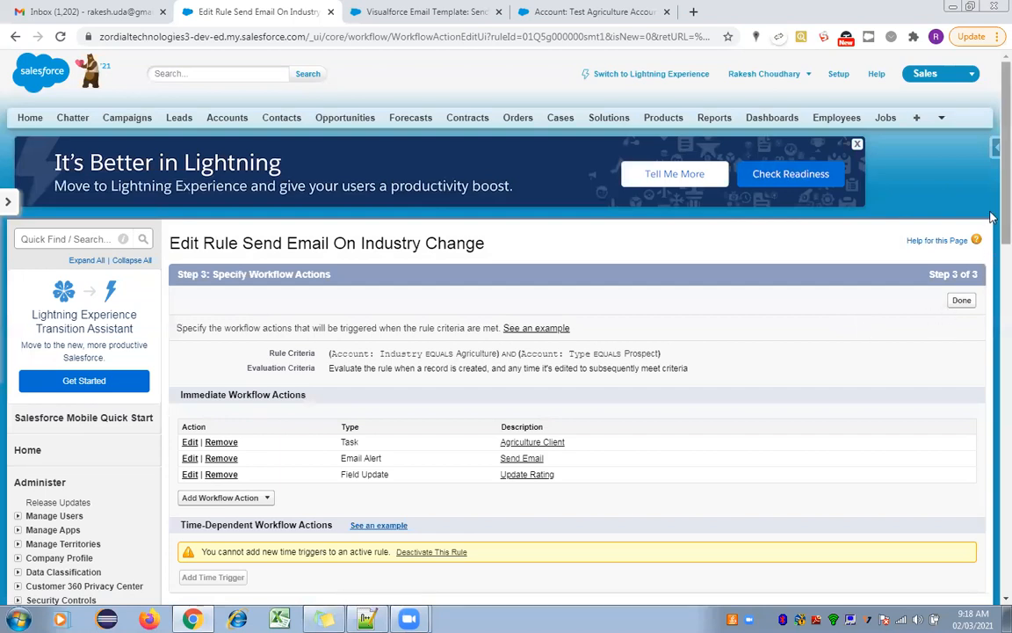
{"action": "left_click_drag", "start_coordinate": [991, 221], "coordinate": [992, 257]}
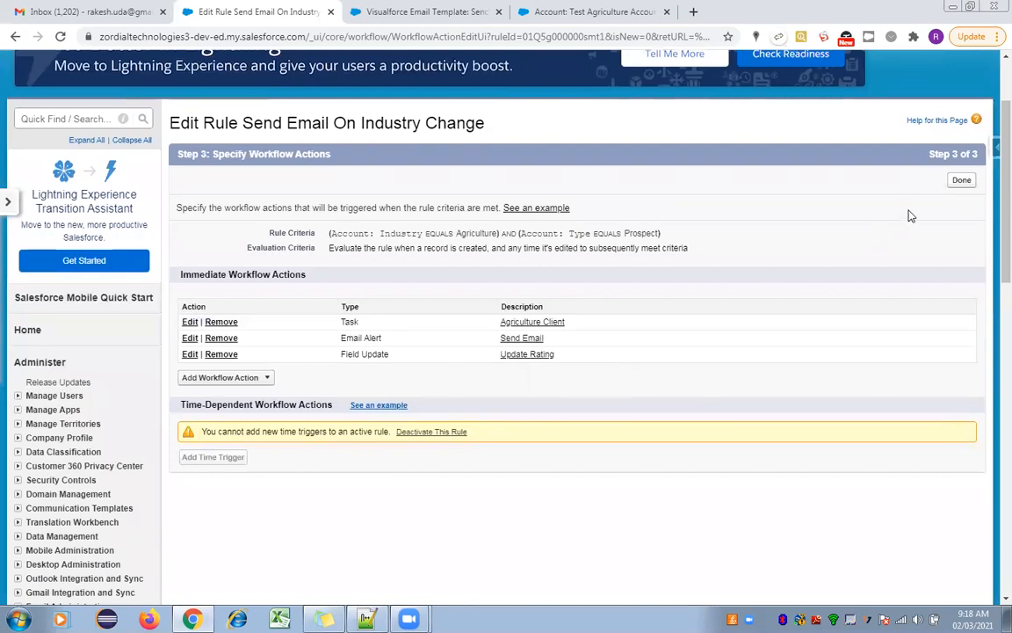
{"action": "left_click", "coordinate": [955, 191]}
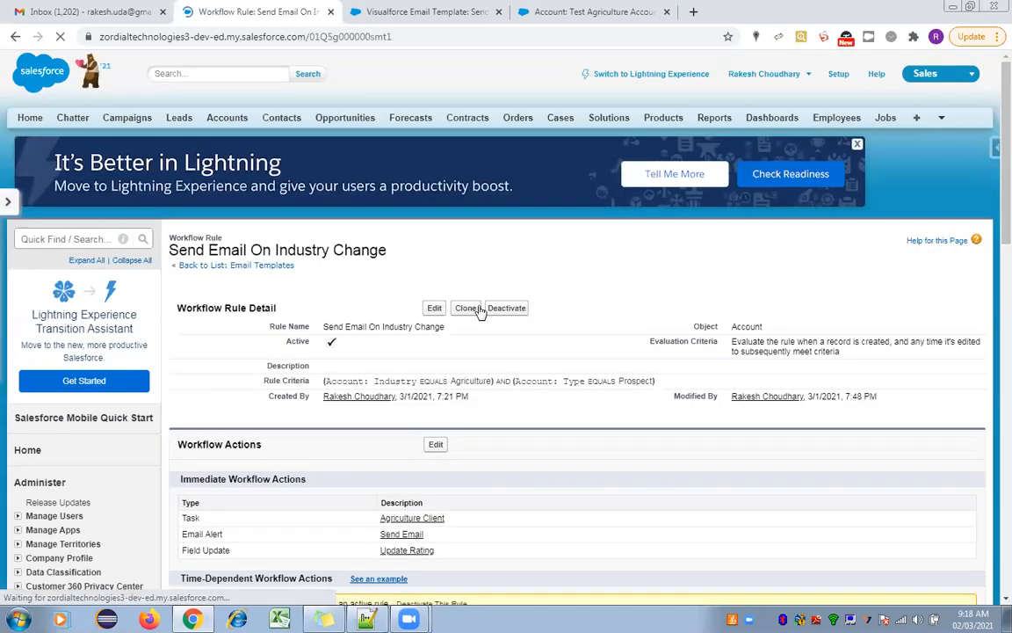
{"action": "left_click", "coordinate": [501, 310]}
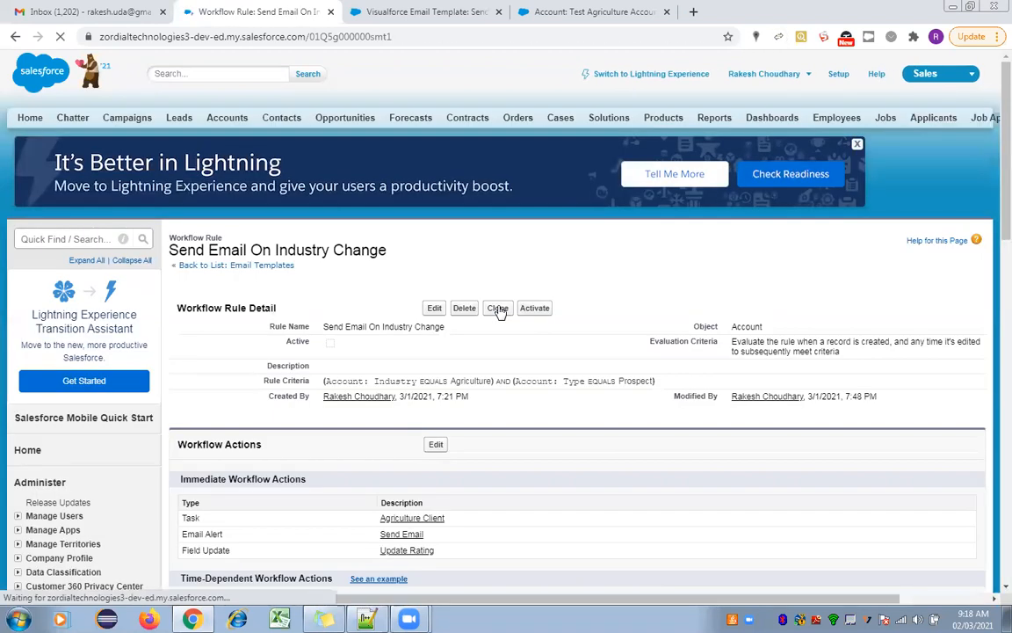
Add a time trigger of 30 days after the Rule Trigger Date to the rule's time-dependent workflow actions
{"action": "scroll", "coordinate": [992, 200], "scroll_direction": "down", "scroll_amount": 3}
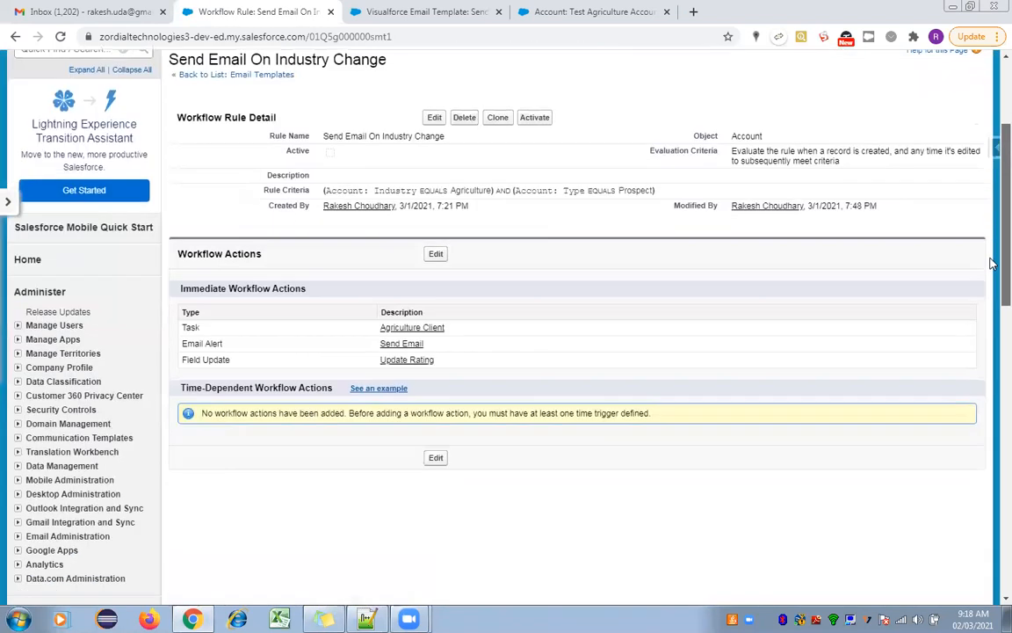
{"action": "left_click", "coordinate": [432, 250]}
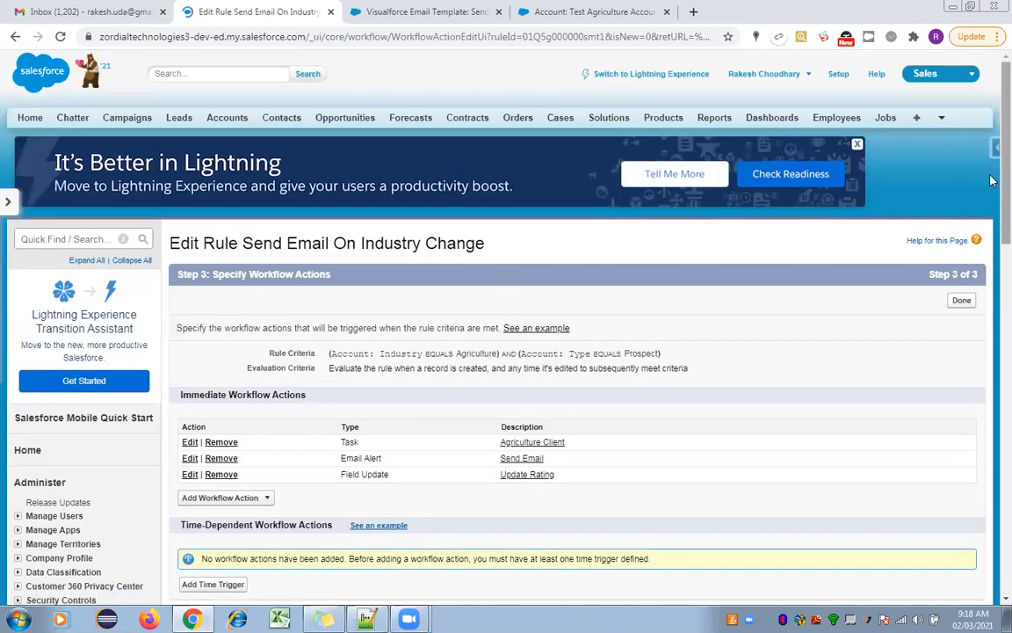
{"action": "scroll", "coordinate": [246, 398], "scroll_direction": "down", "scroll_amount": 3}
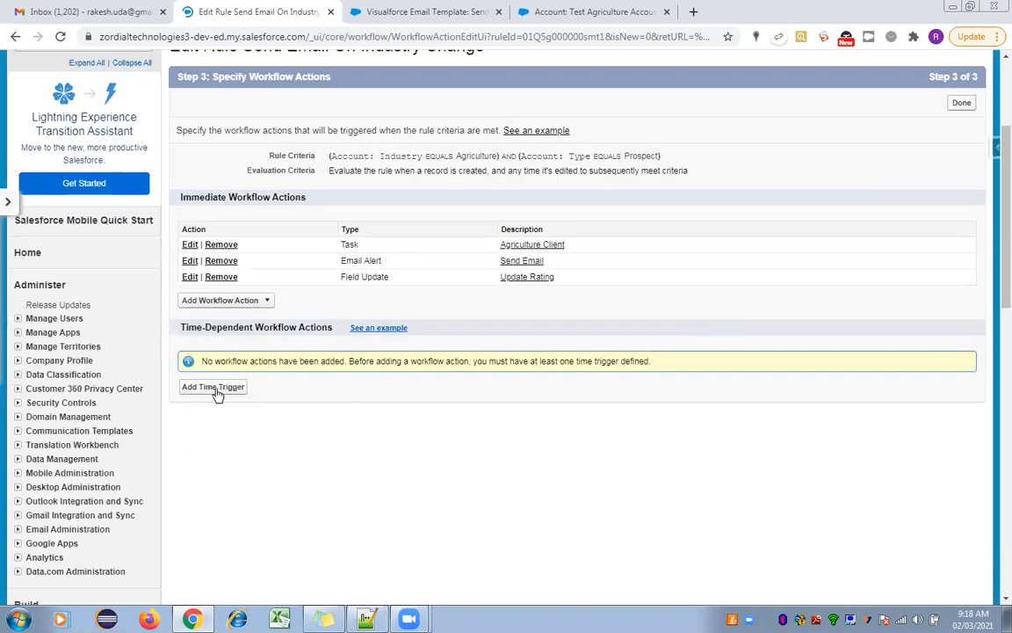
{"action": "left_click", "coordinate": [217, 391]}
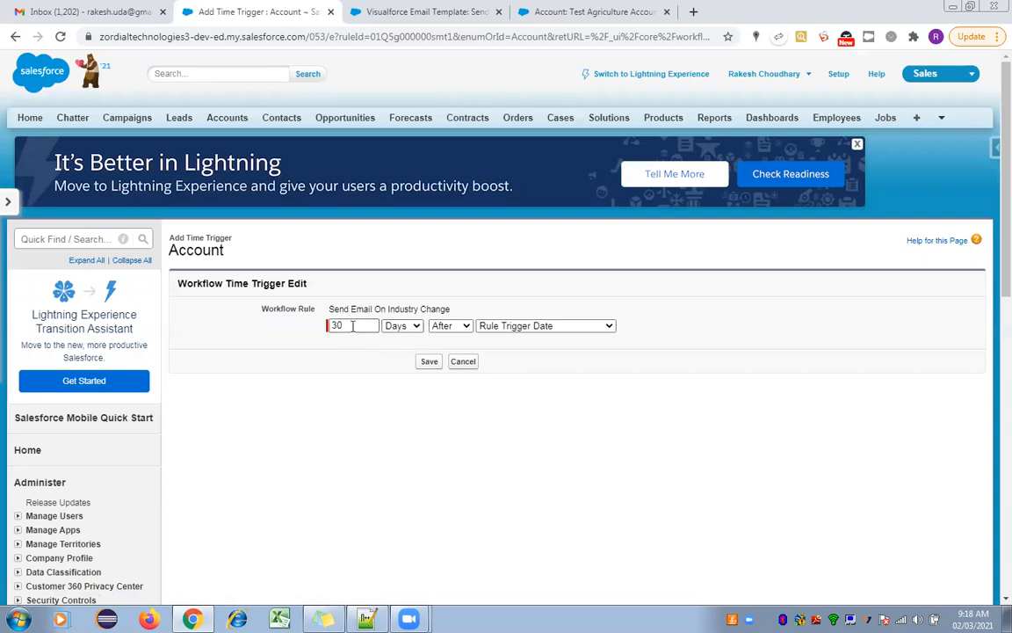
{"action": "left_click", "coordinate": [455, 327]}
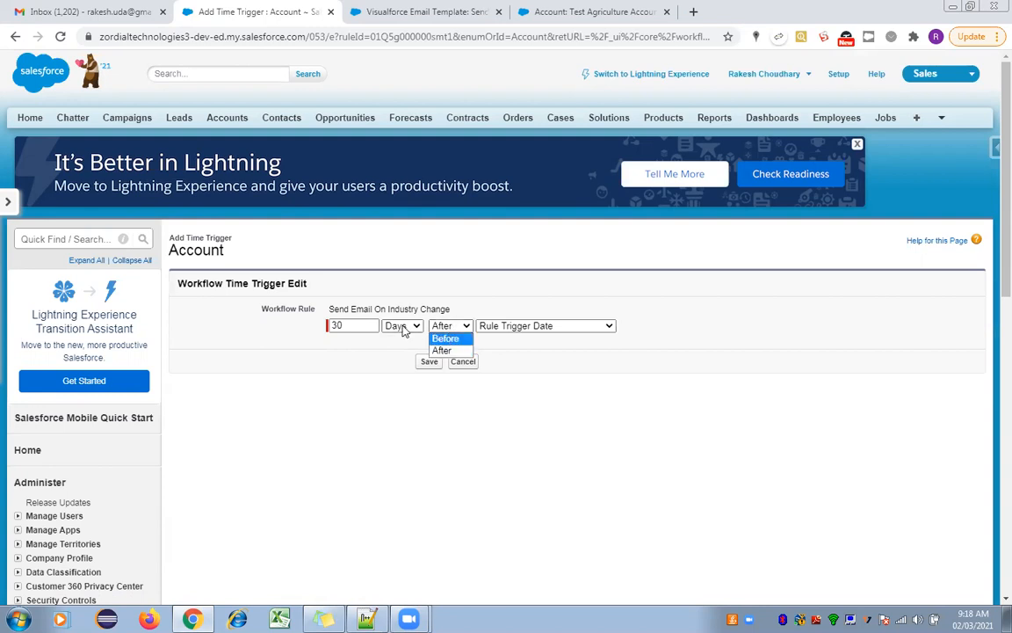
{"action": "left_click", "coordinate": [516, 326]}
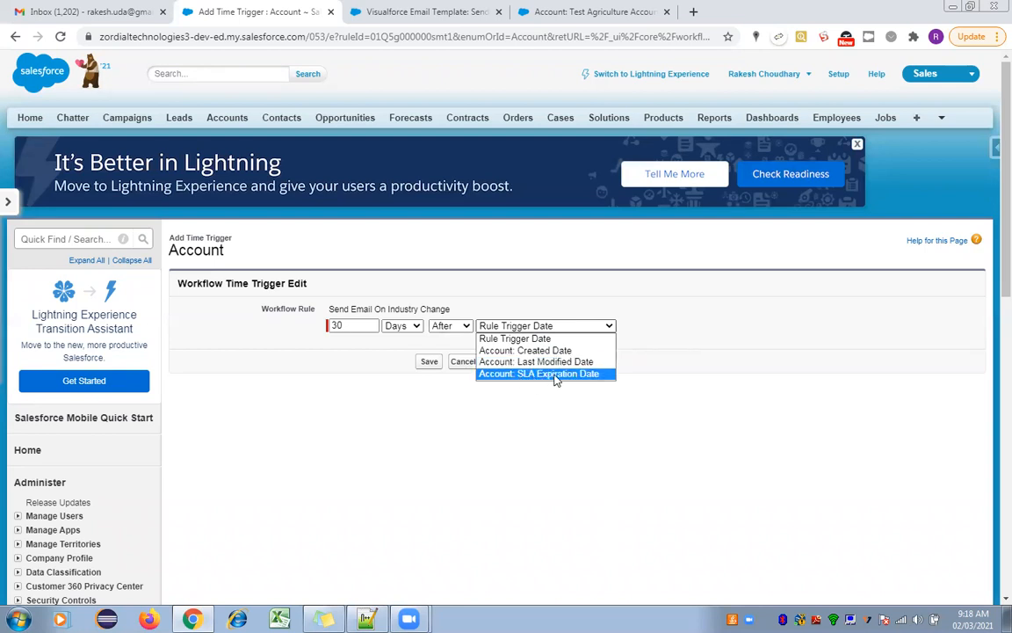
{"action": "left_click", "coordinate": [467, 393]}
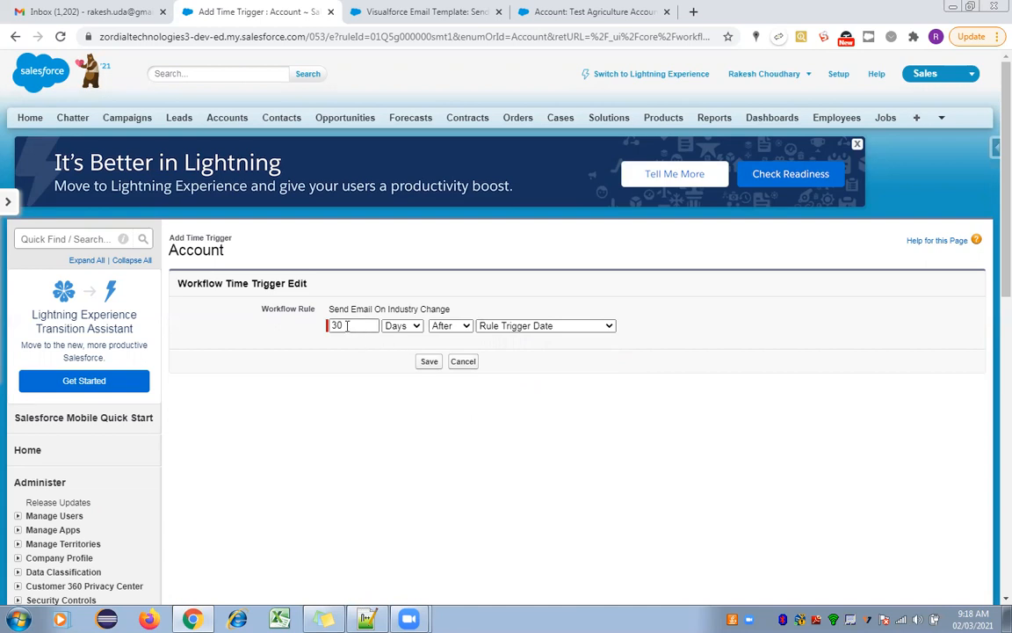
{"action": "left_click", "coordinate": [427, 362]}
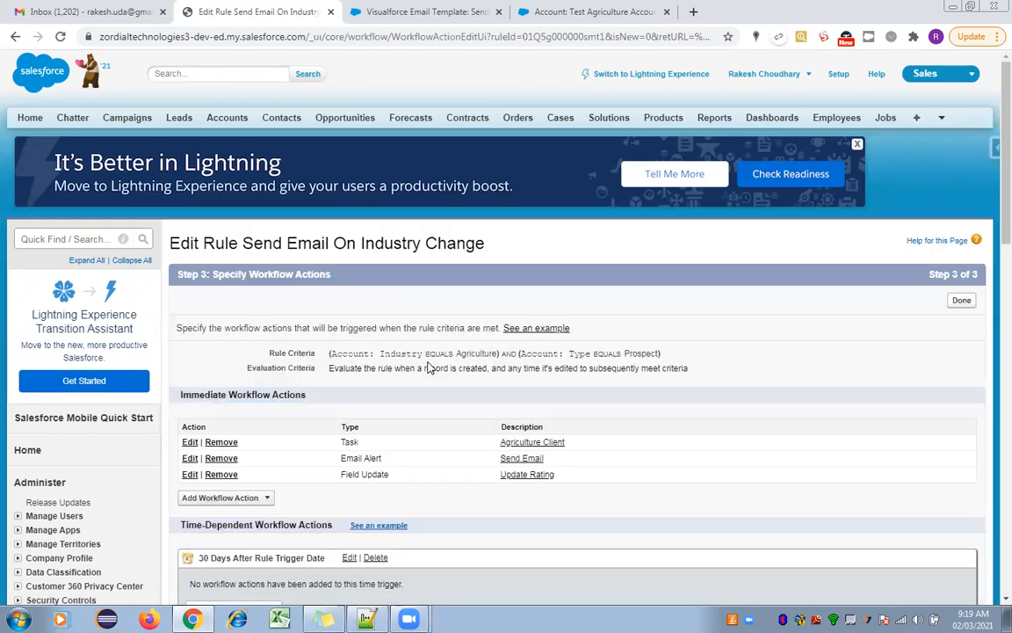
Check which workflow action types the 30-day time trigger offers, delete that trigger, and finish editing the workflow actions
{"action": "scroll", "coordinate": [991, 262], "scroll_direction": "down", "scroll_amount": 1}
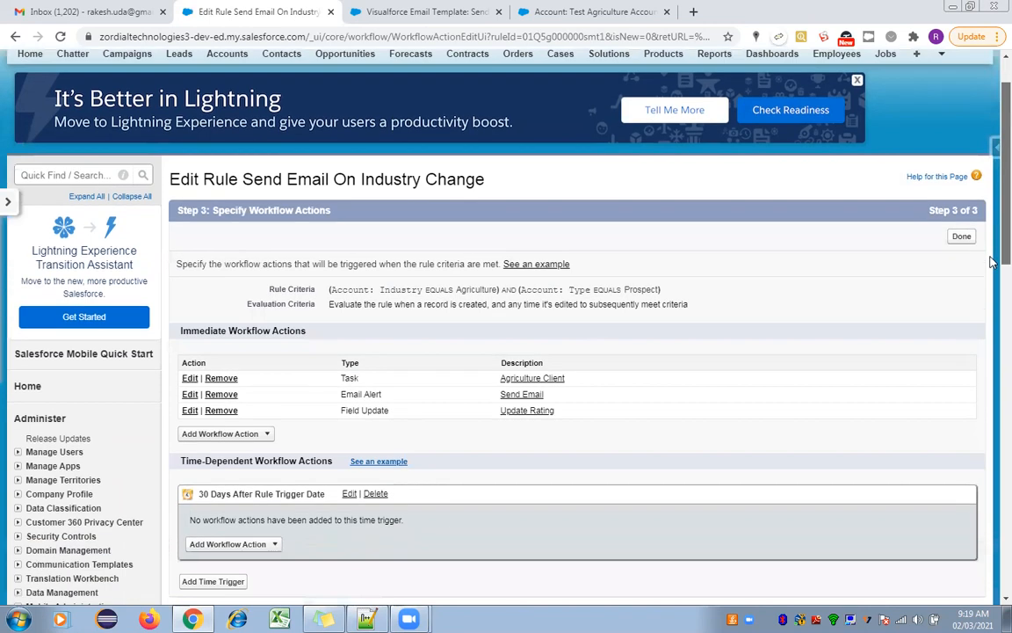
{"action": "scroll", "coordinate": [991, 262], "scroll_direction": "down", "scroll_amount": 2}
{"action": "left_click", "coordinate": [275, 403]}
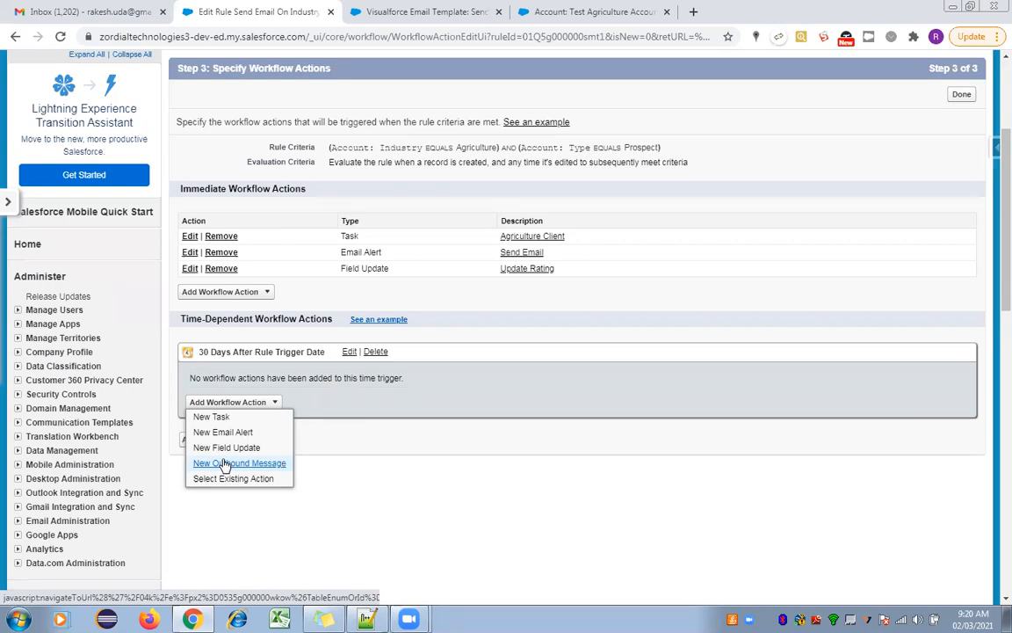
{"action": "left_click", "coordinate": [379, 497]}
{"action": "left_click", "coordinate": [375, 353]}
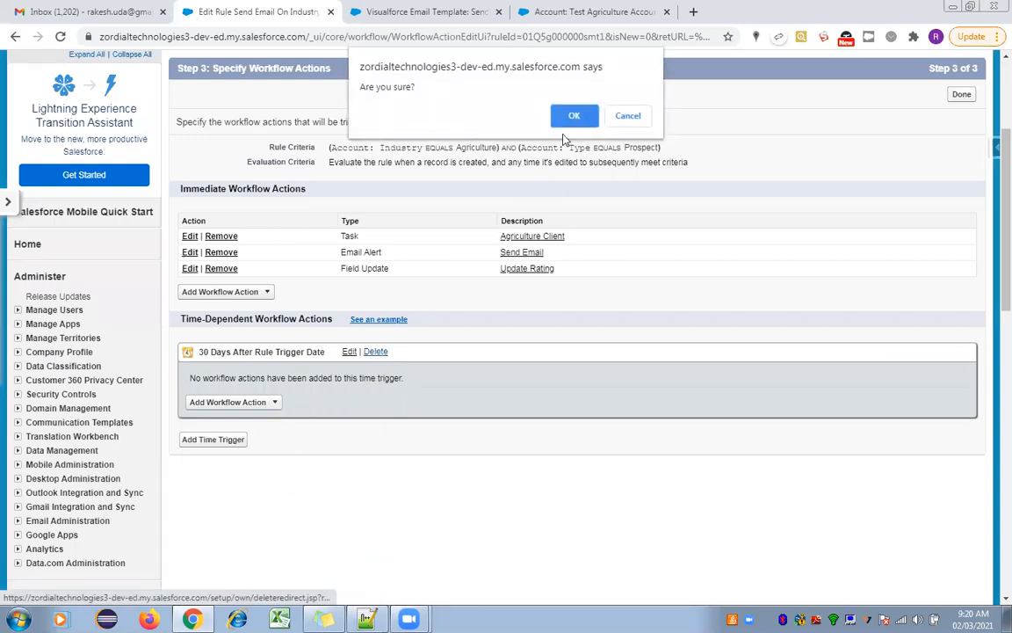
{"action": "left_click", "coordinate": [577, 114]}
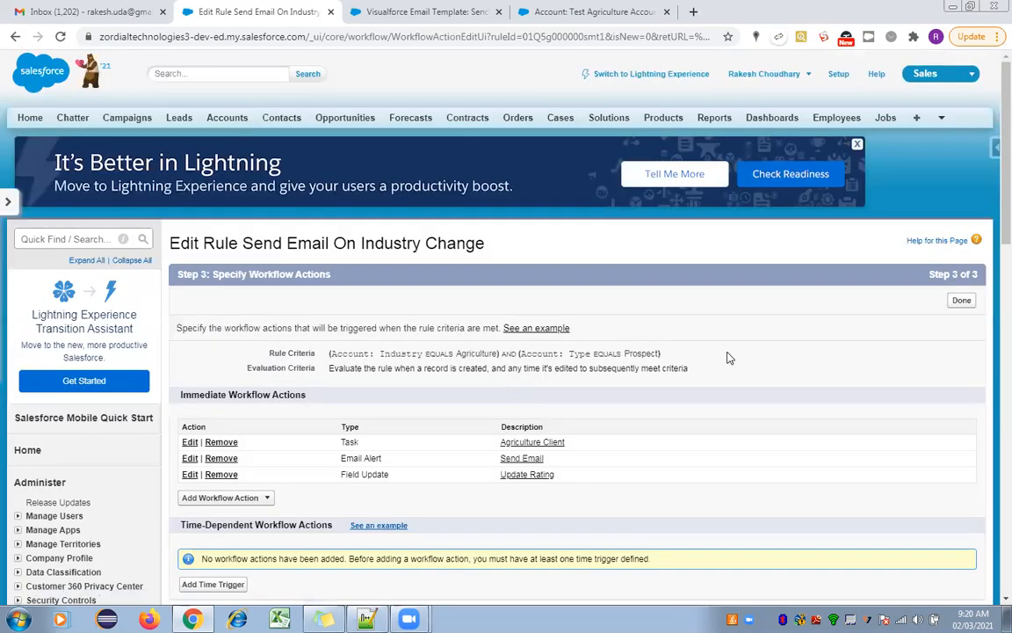
{"action": "left_click", "coordinate": [961, 300]}
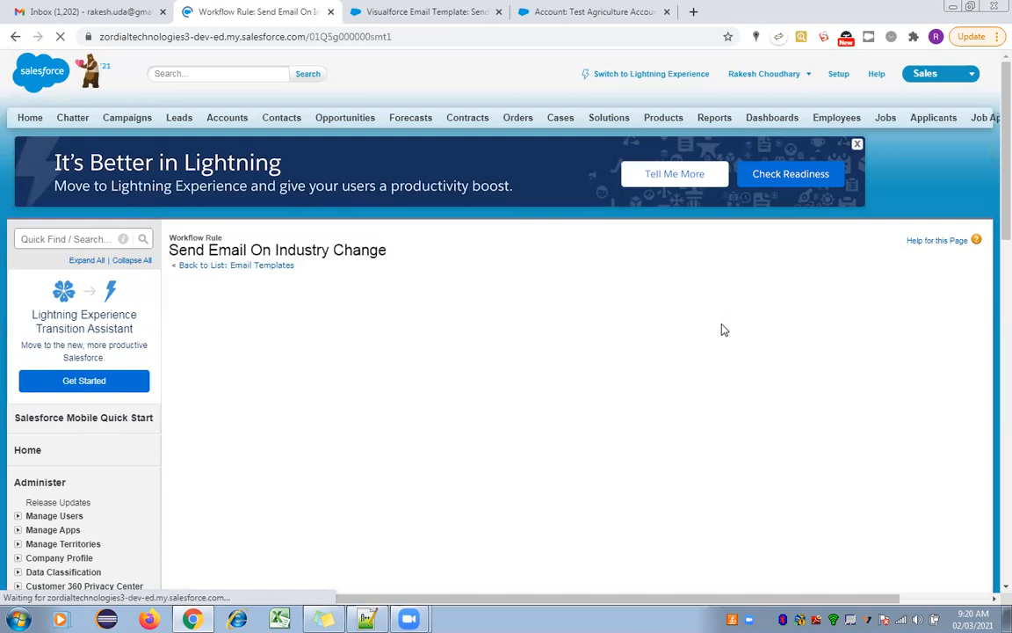
Review the evaluation criteria and rule criteria of Send Email On Industry Change, and cancel the rule edit
{"action": "left_click", "coordinate": [434, 309]}
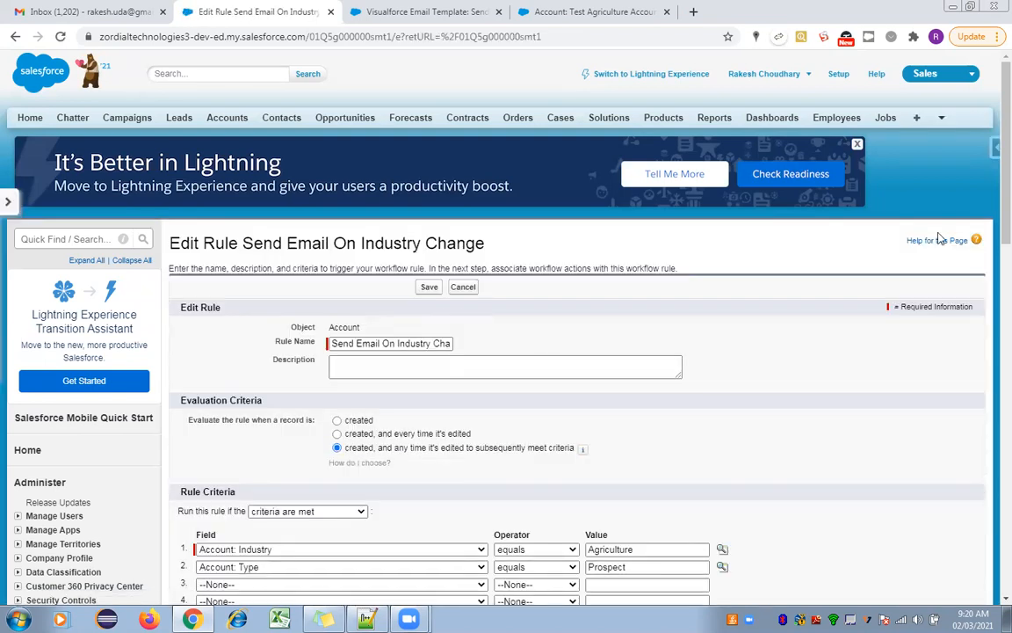
{"action": "scroll", "coordinate": [992, 191], "scroll_direction": "down", "scroll_amount": 1}
{"action": "scroll", "coordinate": [991, 191], "scroll_direction": "down", "scroll_amount": 3}
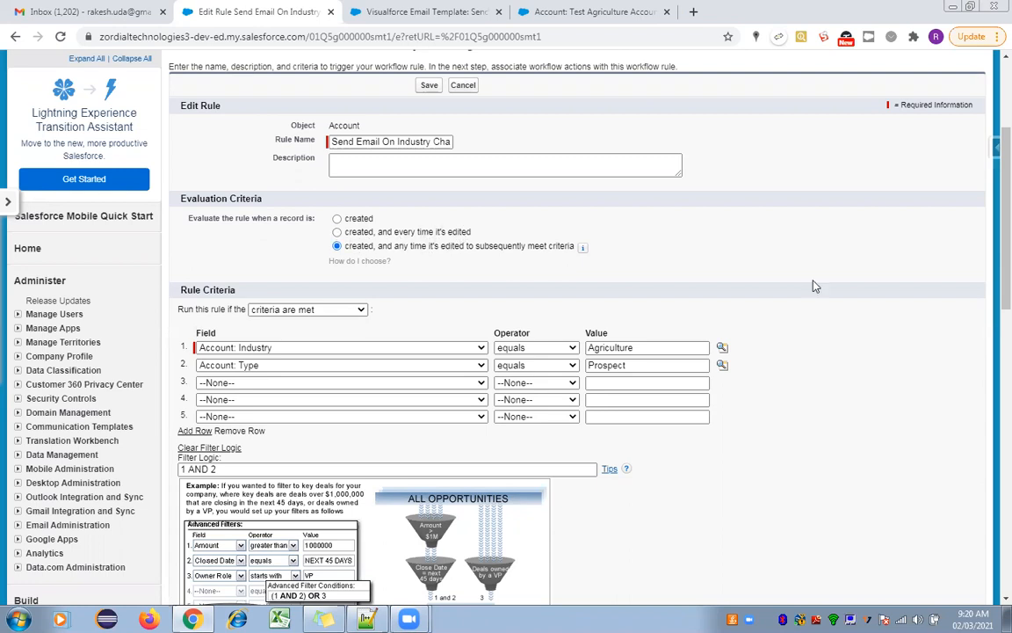
{"action": "scroll", "coordinate": [976, 203], "scroll_direction": "up", "scroll_amount": 3}
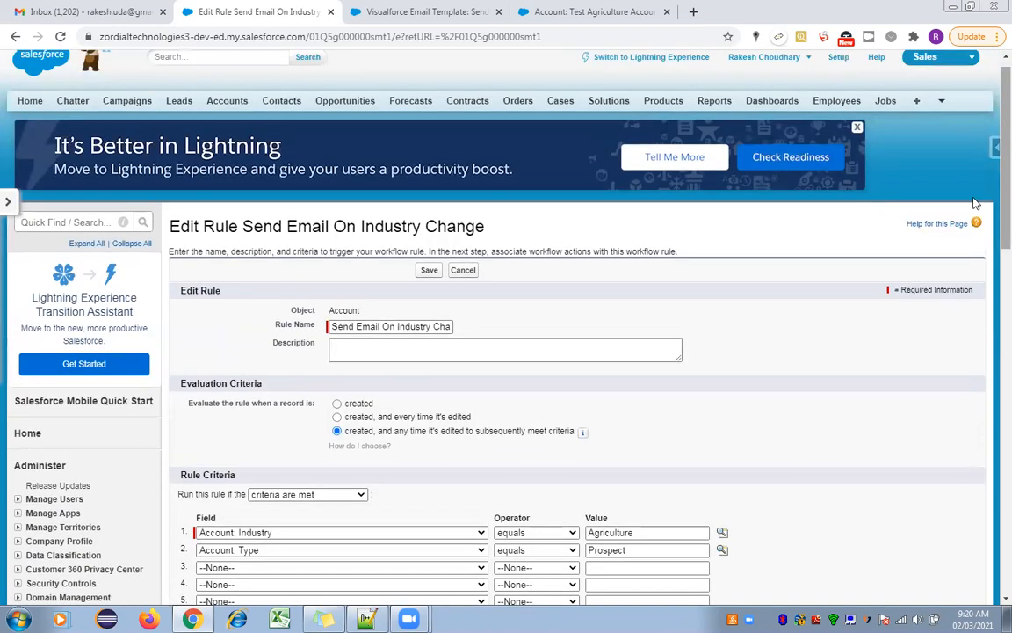
{"action": "left_click", "coordinate": [463, 270]}
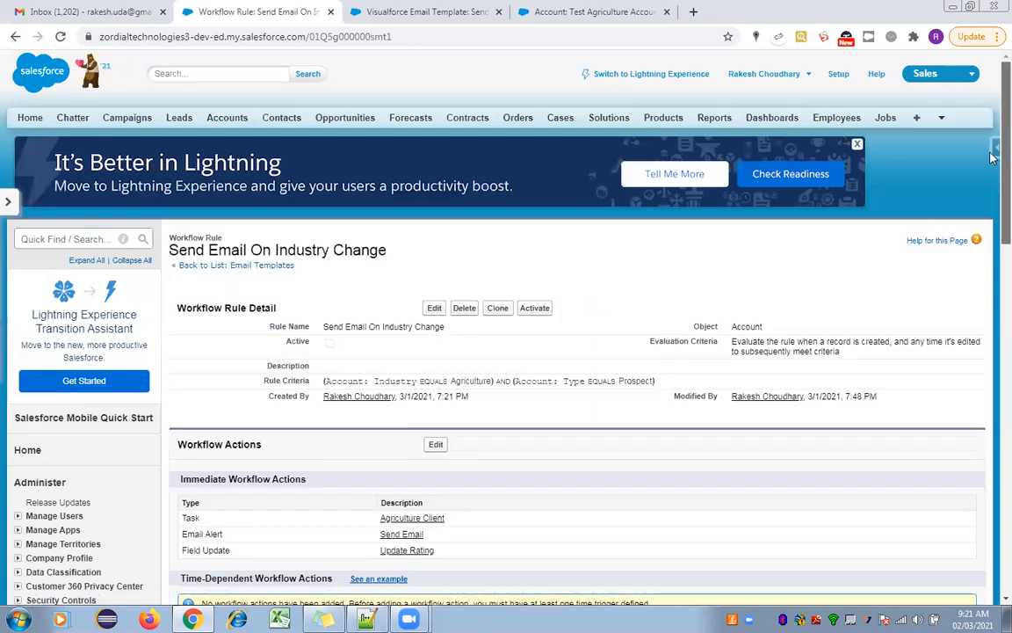
Start a new time trigger for the rule's time-dependent workflow actions, based on Account: Created Date
{"action": "scroll", "coordinate": [991, 235], "scroll_direction": "down", "scroll_amount": 4}
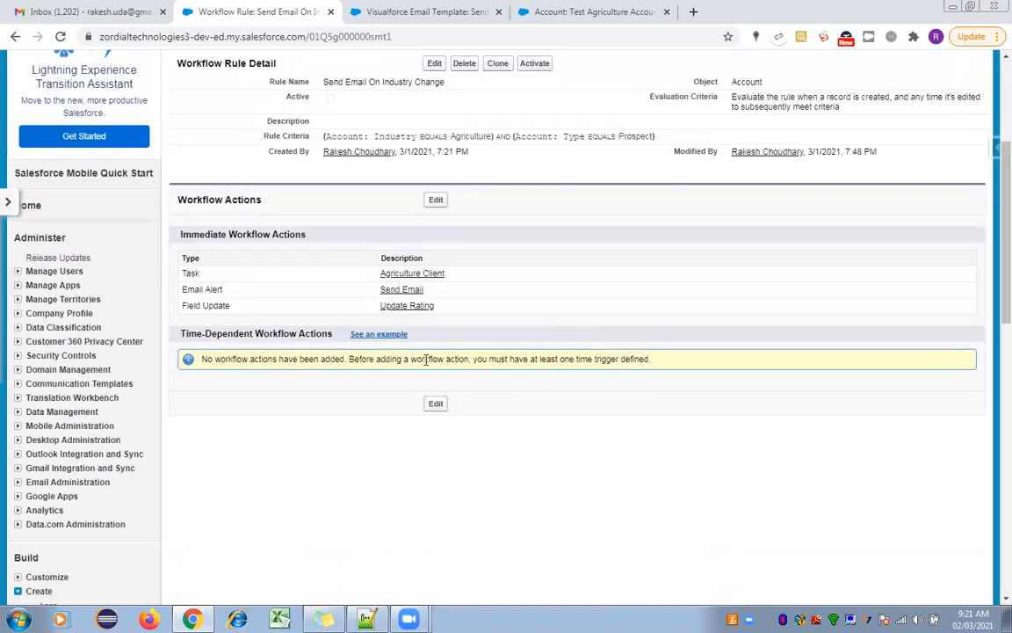
{"action": "left_click", "coordinate": [436, 200]}
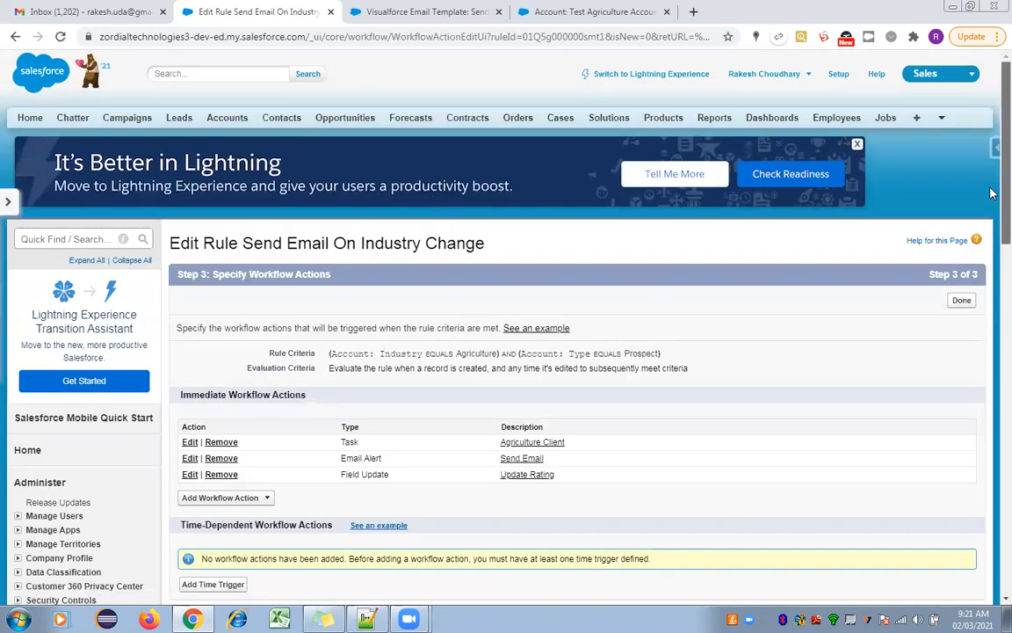
{"action": "scroll", "coordinate": [991, 226], "scroll_direction": "down", "scroll_amount": 2}
{"action": "scroll", "coordinate": [992, 237], "scroll_direction": "down", "scroll_amount": 2}
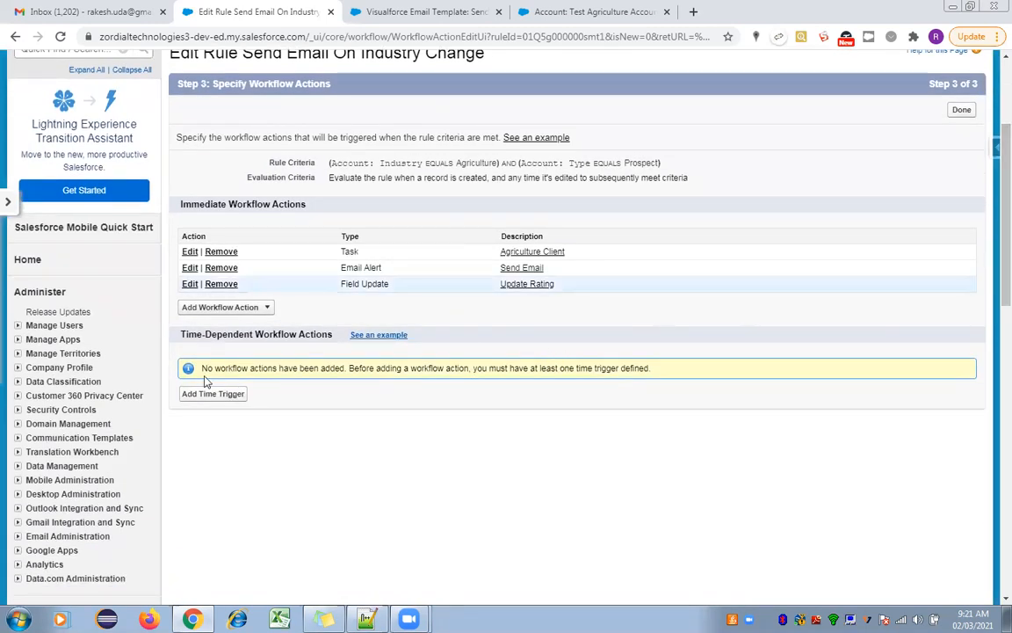
{"action": "left_click", "coordinate": [194, 396]}
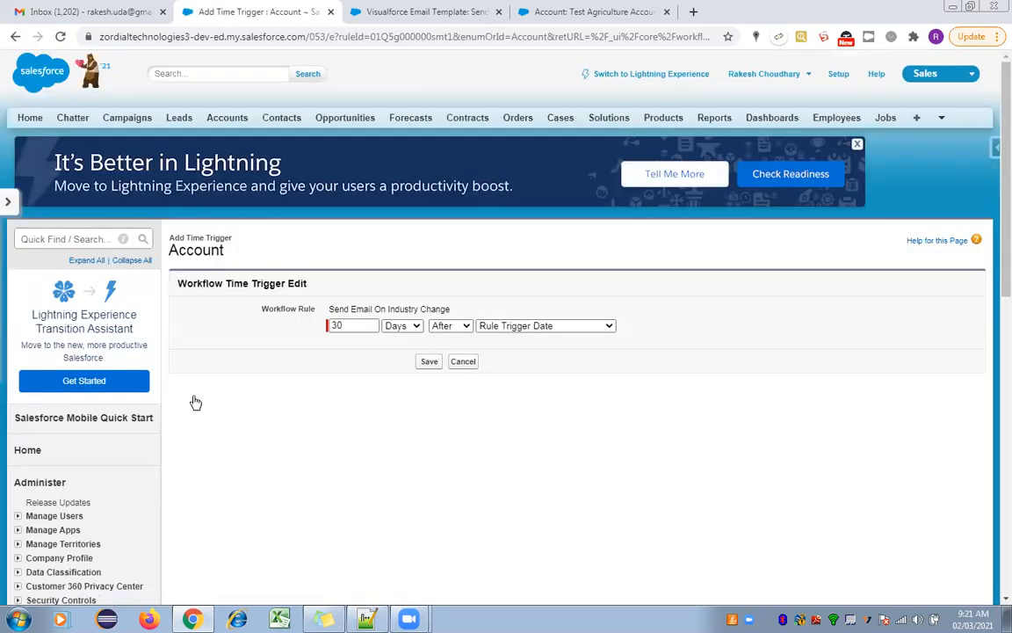
{"action": "left_click", "coordinate": [545, 326]}
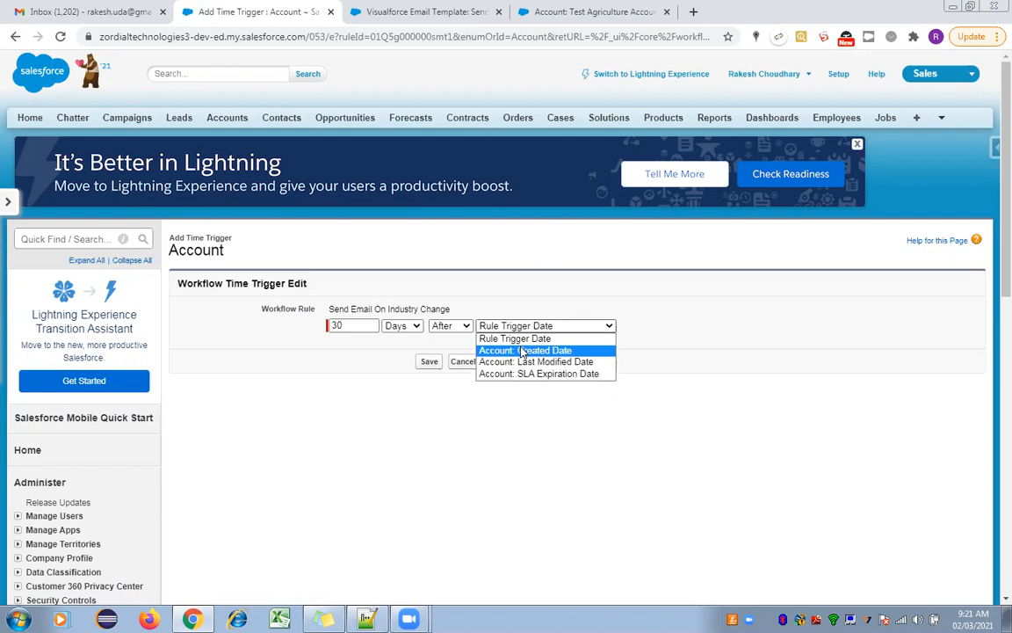
{"action": "left_click", "coordinate": [536, 352]}
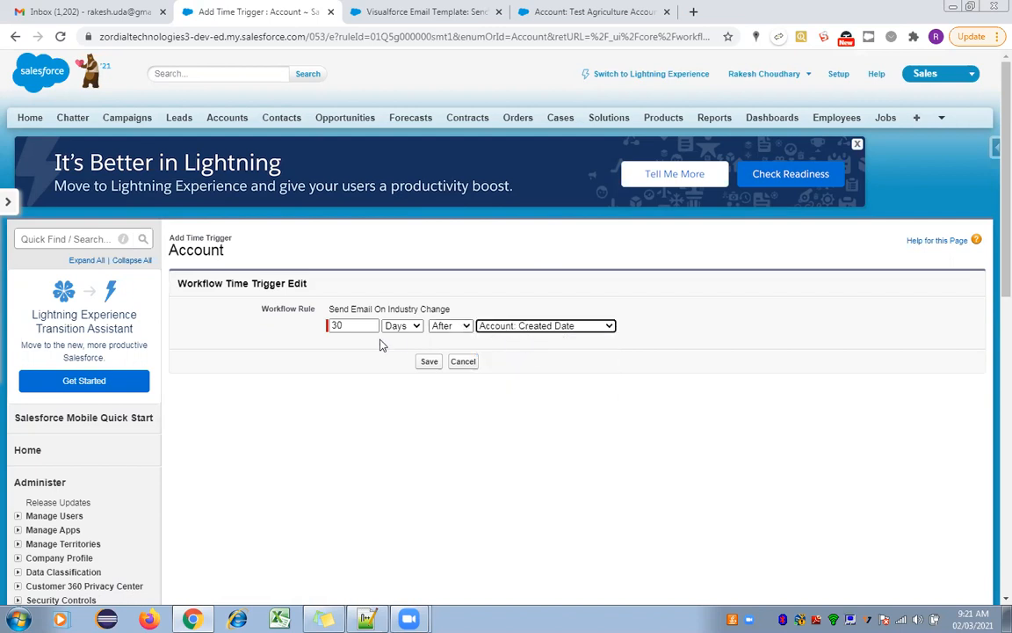
Set the time trigger to 1 day after the account's created date and save it
{"action": "left_click", "coordinate": [345, 326]}
{"action": "left_click_drag", "start_coordinate": [344, 326], "coordinate": [333, 326]}
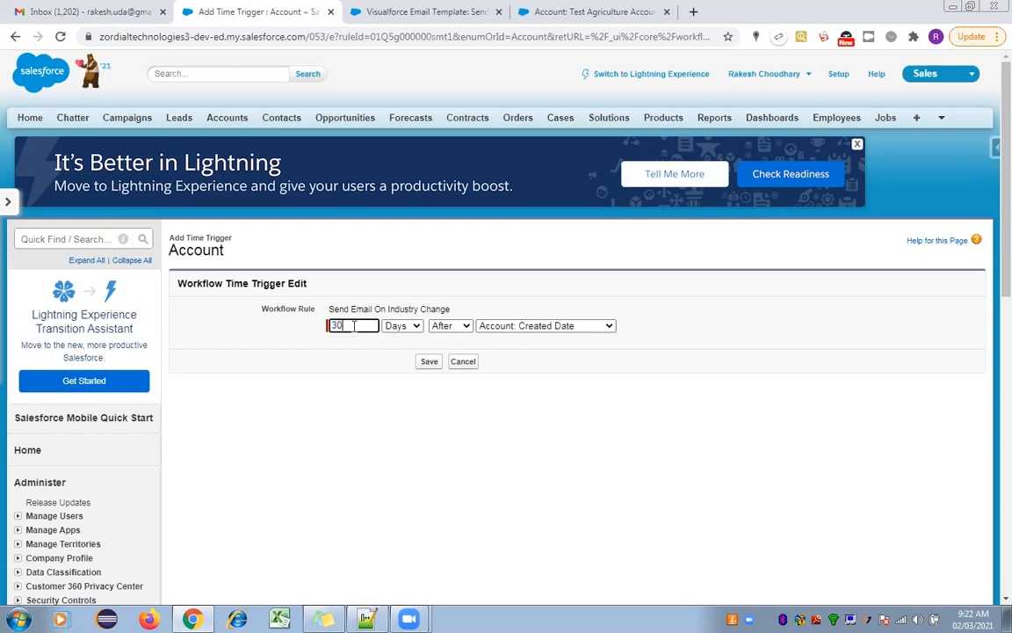
{"action": "type", "text": "1"}
{"action": "left_click", "coordinate": [413, 327]}
{"action": "left_click", "coordinate": [406, 341]}
{"action": "left_click", "coordinate": [419, 328]}
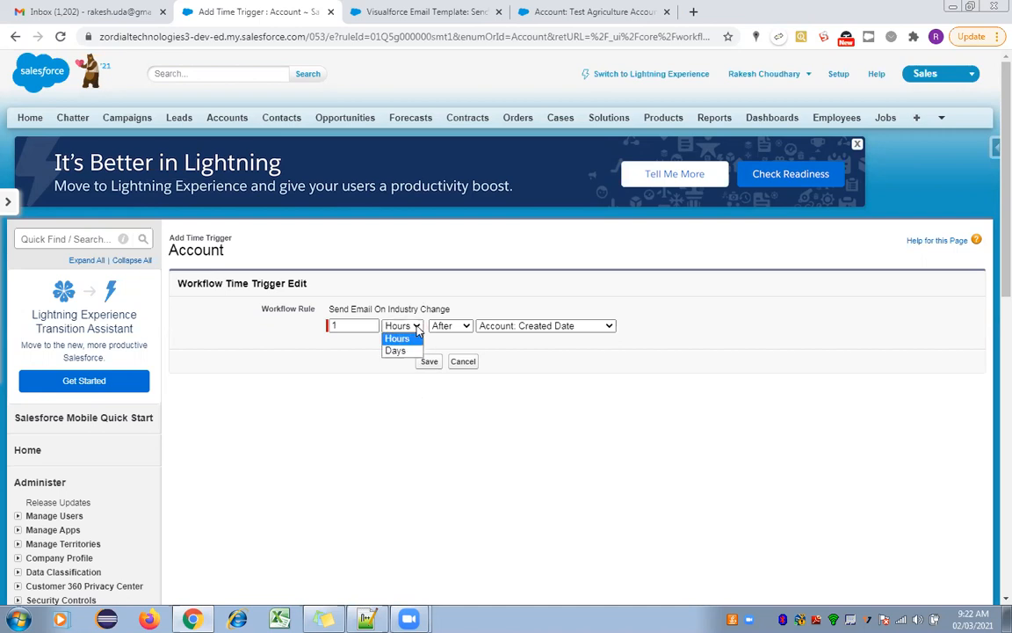
{"action": "left_click", "coordinate": [395, 350]}
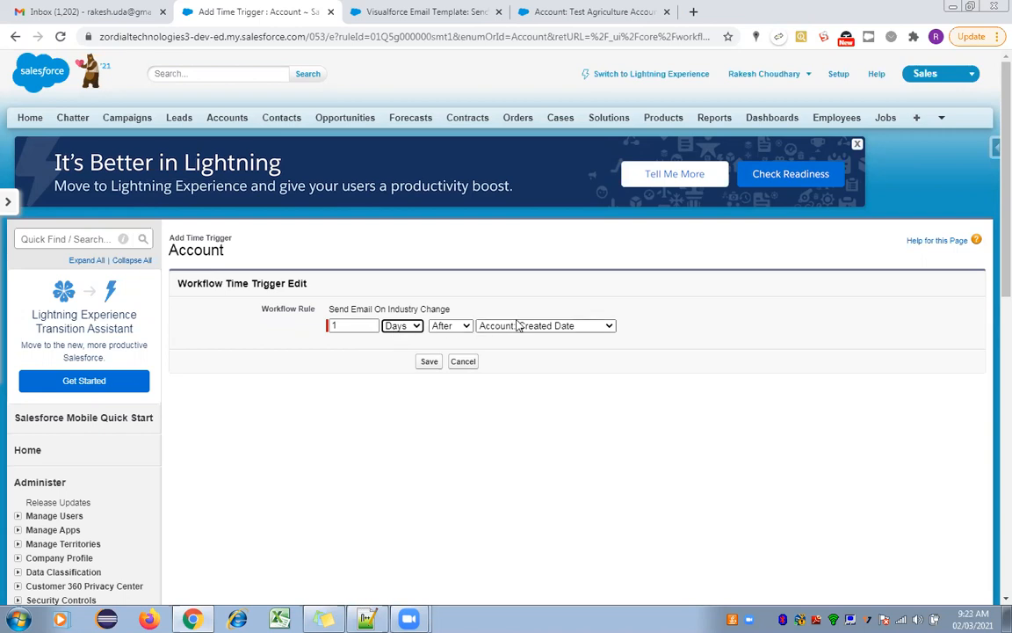
{"action": "left_click", "coordinate": [428, 362]}
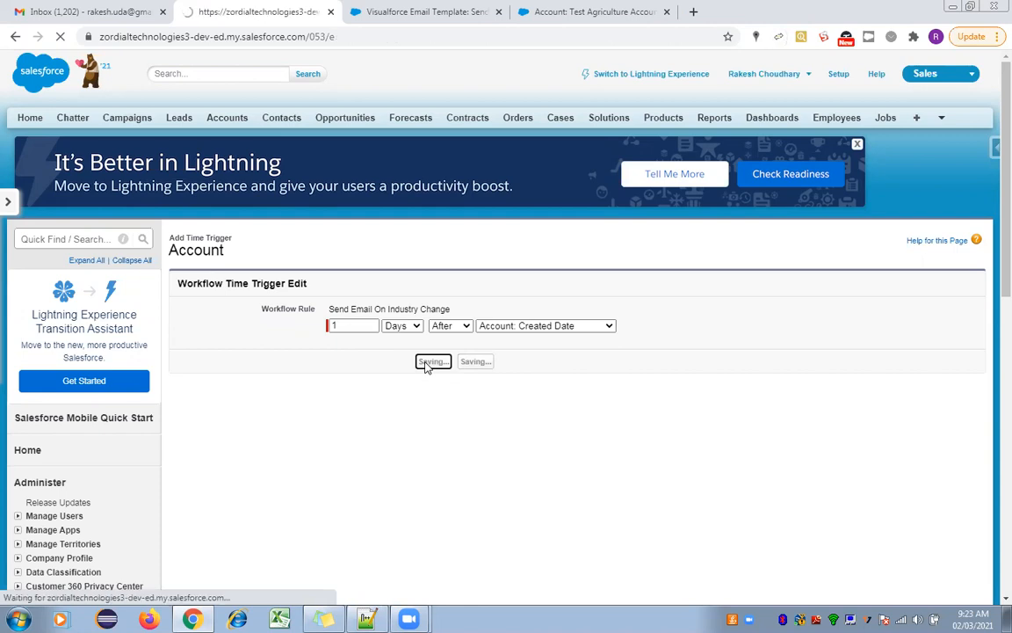
Review the workflow action types available for the trigger 1 day after Account: Created Date
{"action": "scroll", "coordinate": [861, 307], "scroll_direction": "down", "scroll_amount": 4}
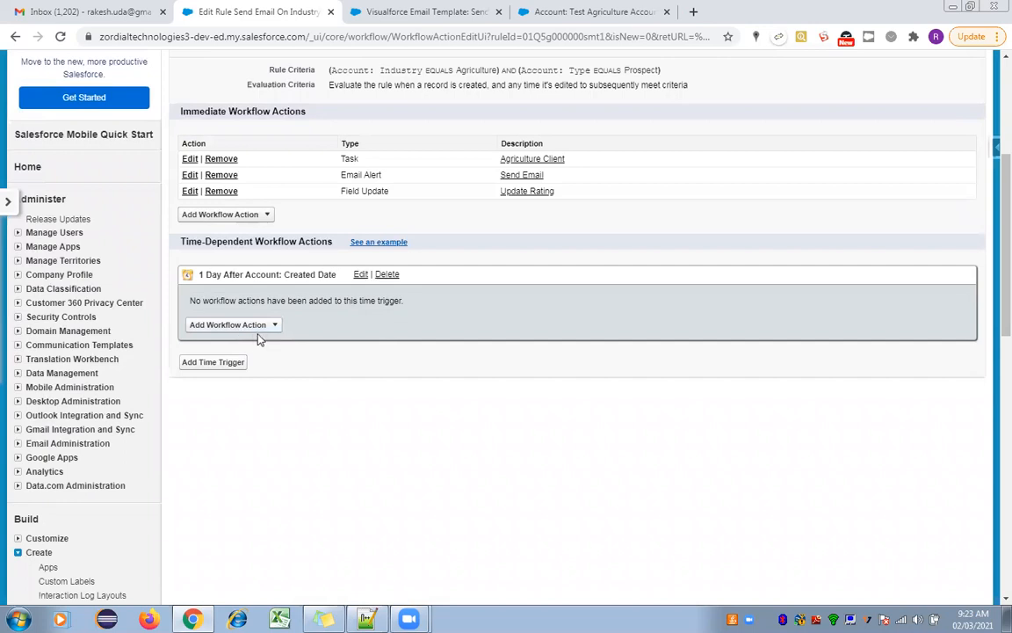
{"action": "left_click", "coordinate": [278, 327]}
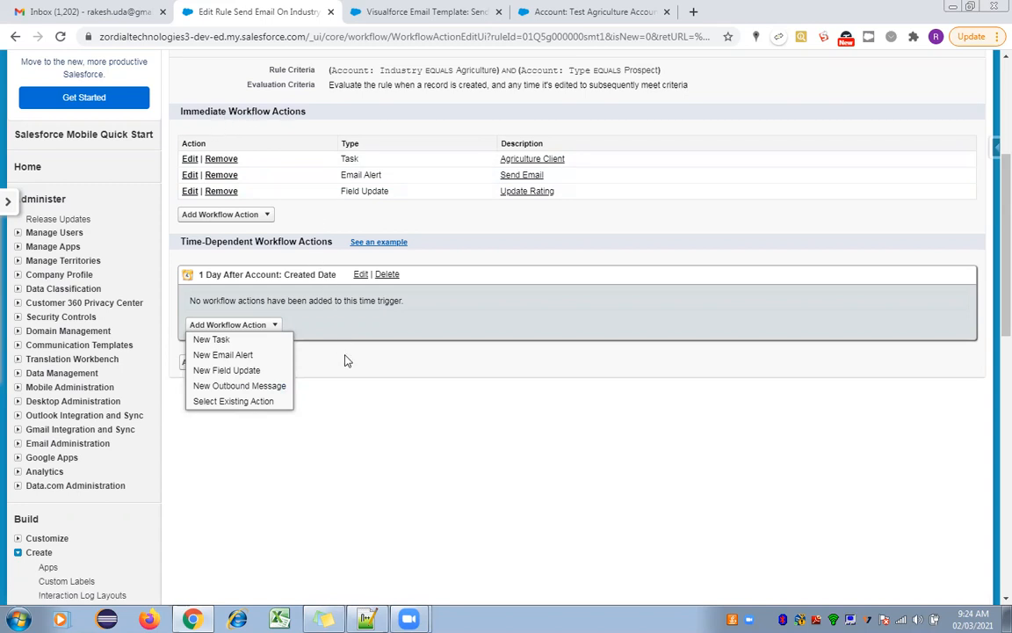
{"action": "scroll", "coordinate": [992, 281], "scroll_direction": "up", "scroll_amount": 1}
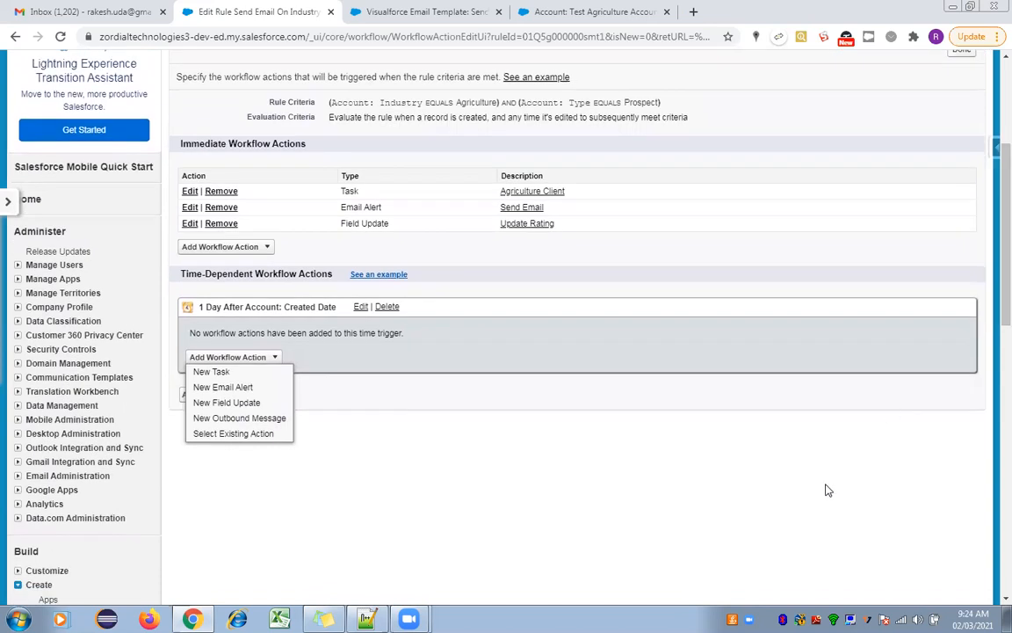
{"action": "left_click", "coordinate": [826, 491]}
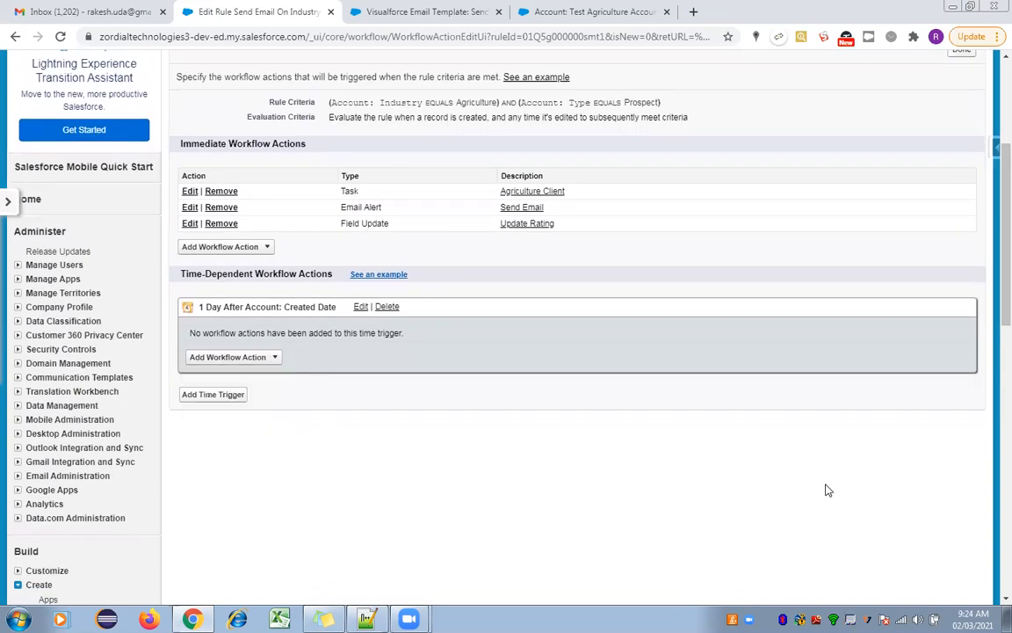